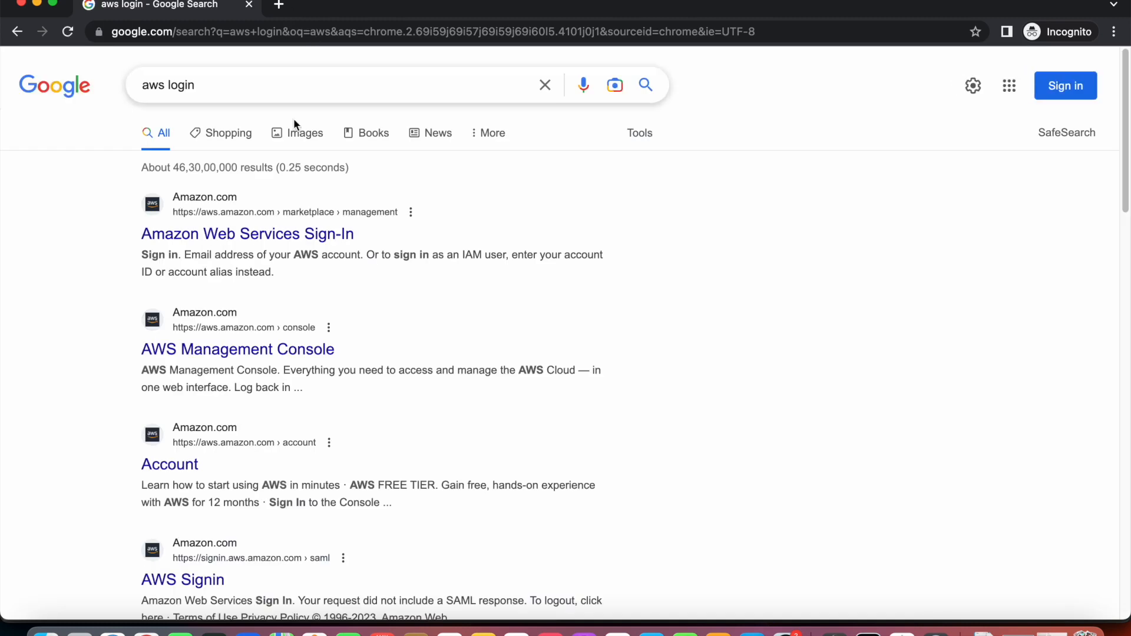
# Open the 'Amazon Web Services Sign-In' result from the aws login search results.
pyautogui.click(308, 234)
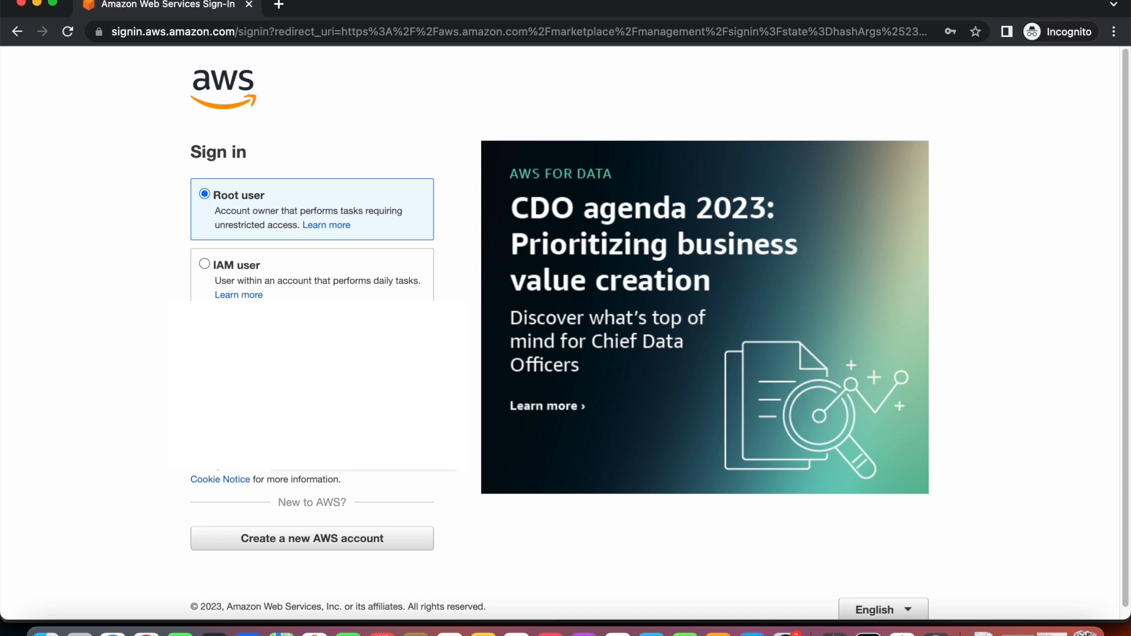
# Continue as root user and sign in with the account password.
pyautogui.click(239, 411)
pyautogui.click(318, 248)
pyautogui.write('•••••')
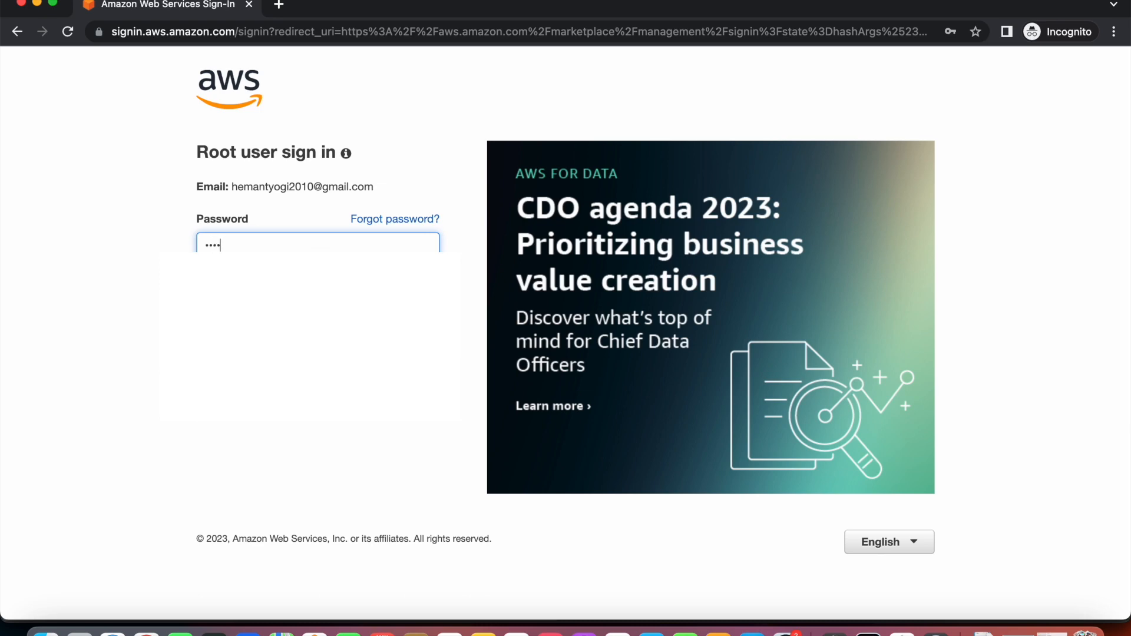
pyautogui.write('•••')
pyautogui.press('Return')
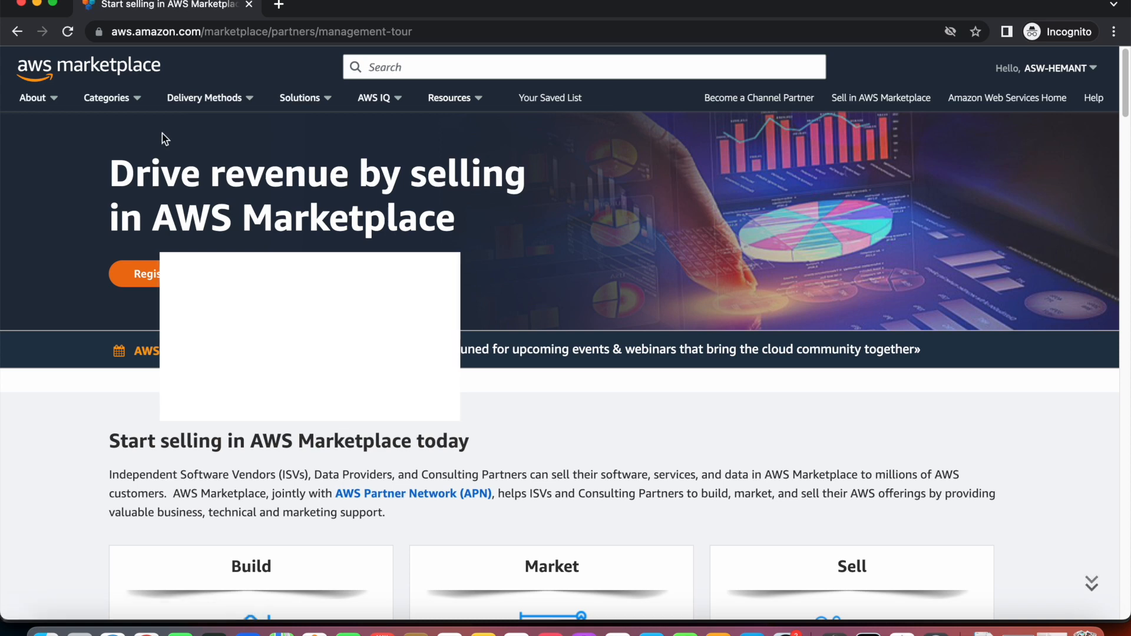
# Trim the address to aws.amazon.com and enter the Console Home in Stockholm (eu-north-1).
pyautogui.click(259, 32)
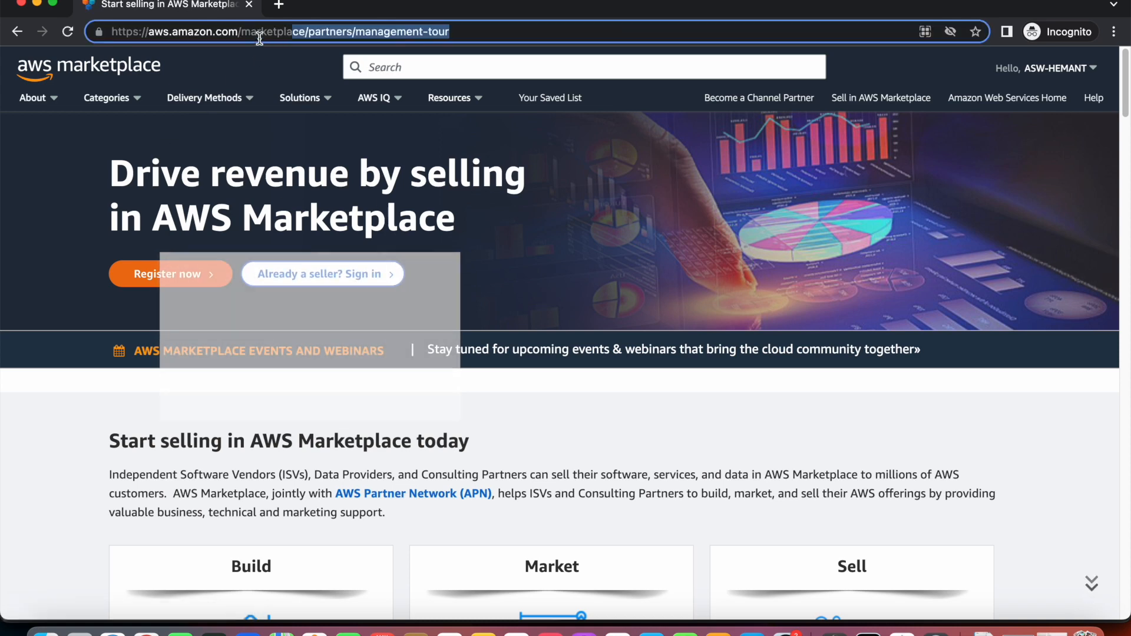
pyautogui.moveTo(248, 33); pyautogui.dragTo(466, 40)
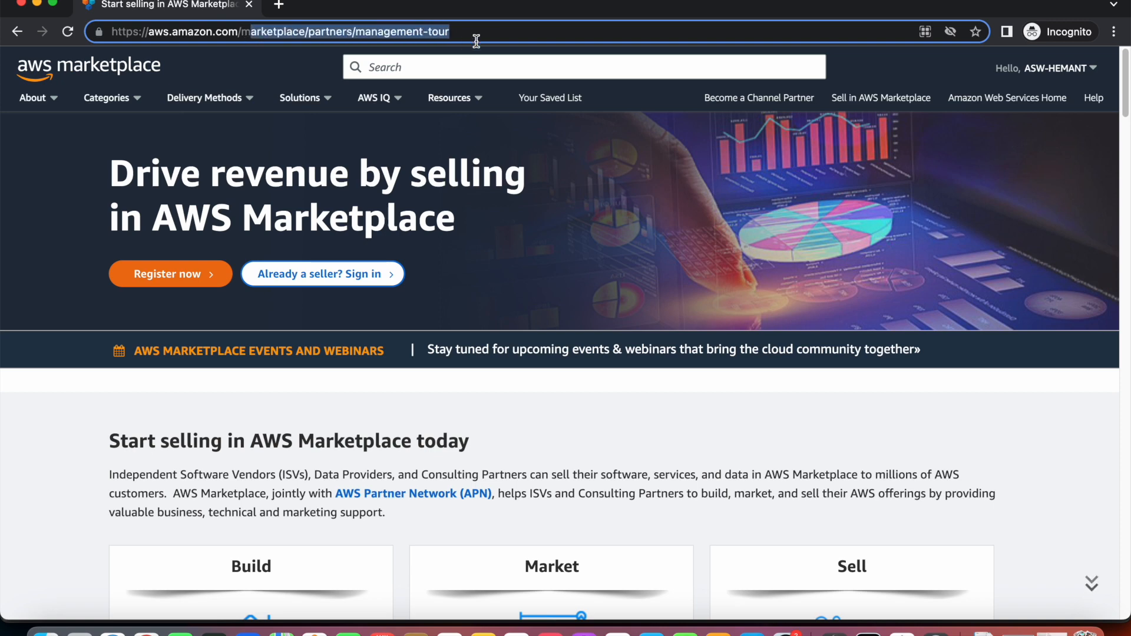
pyautogui.press('BackSpace')
pyautogui.press('Return')
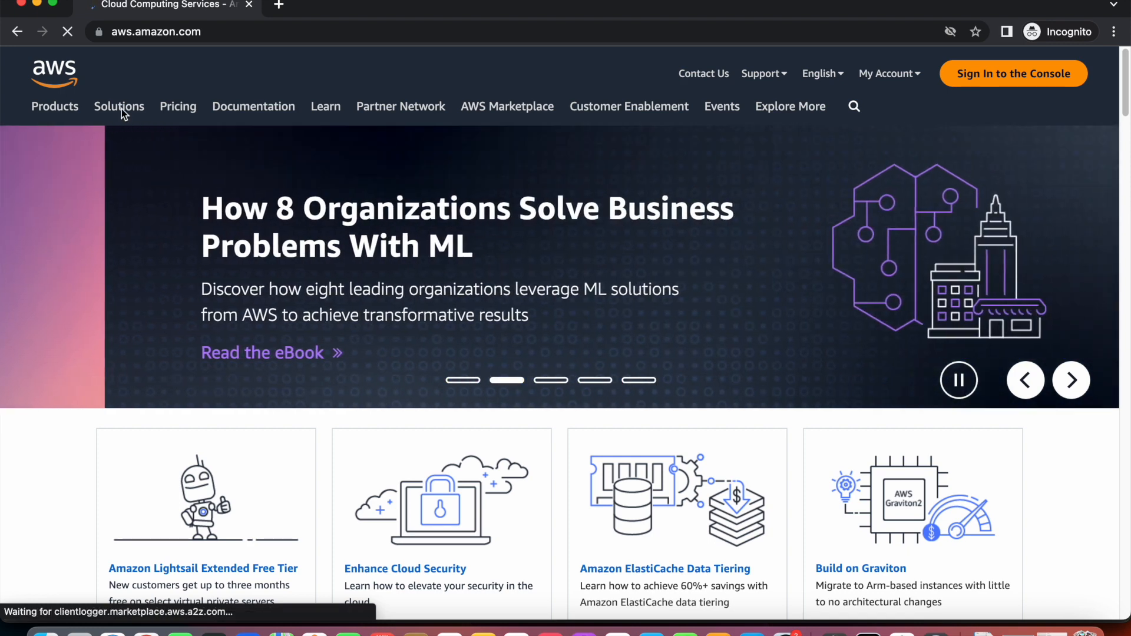
pyautogui.click(121, 108)
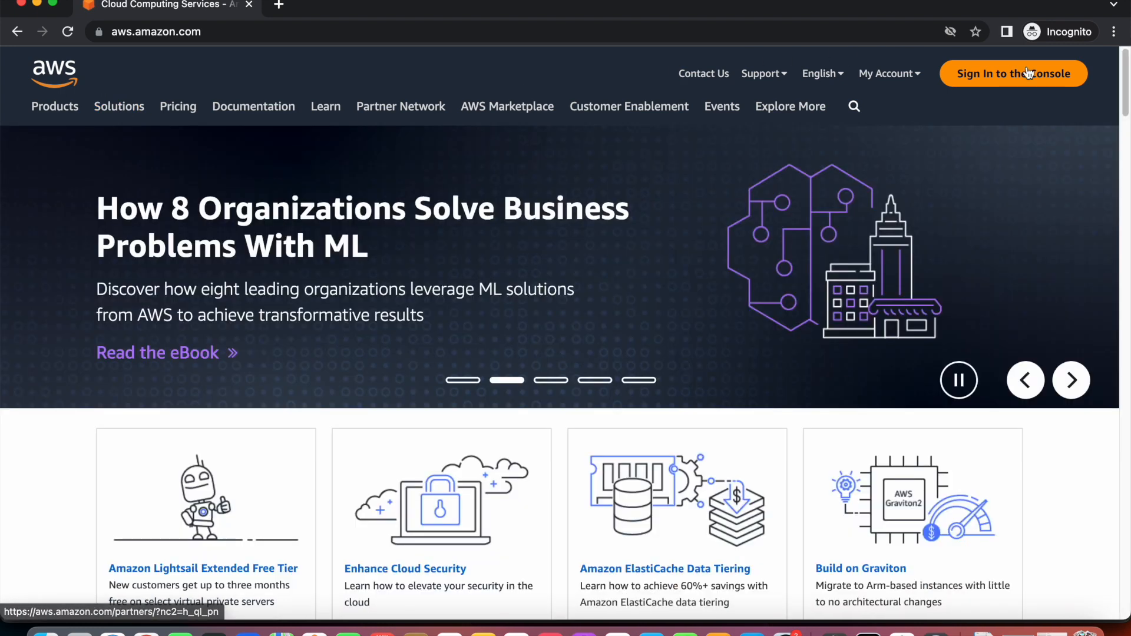
pyautogui.click(1025, 73)
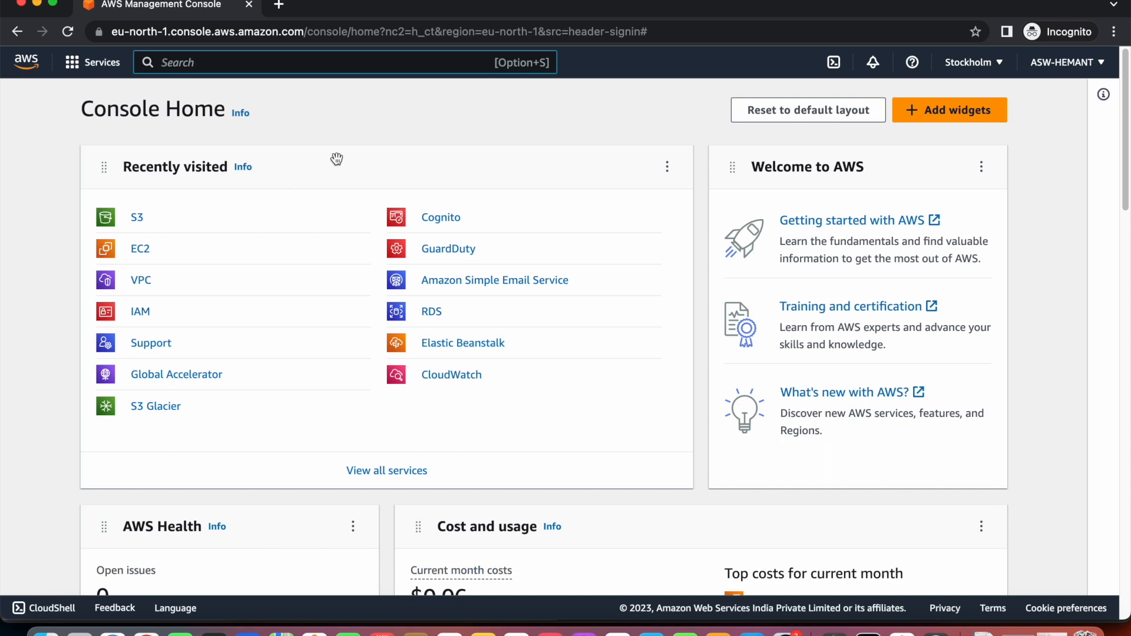
# Open S3 from Recently visited and start a new bucket in eu-north-1.
pyautogui.click(137, 219)
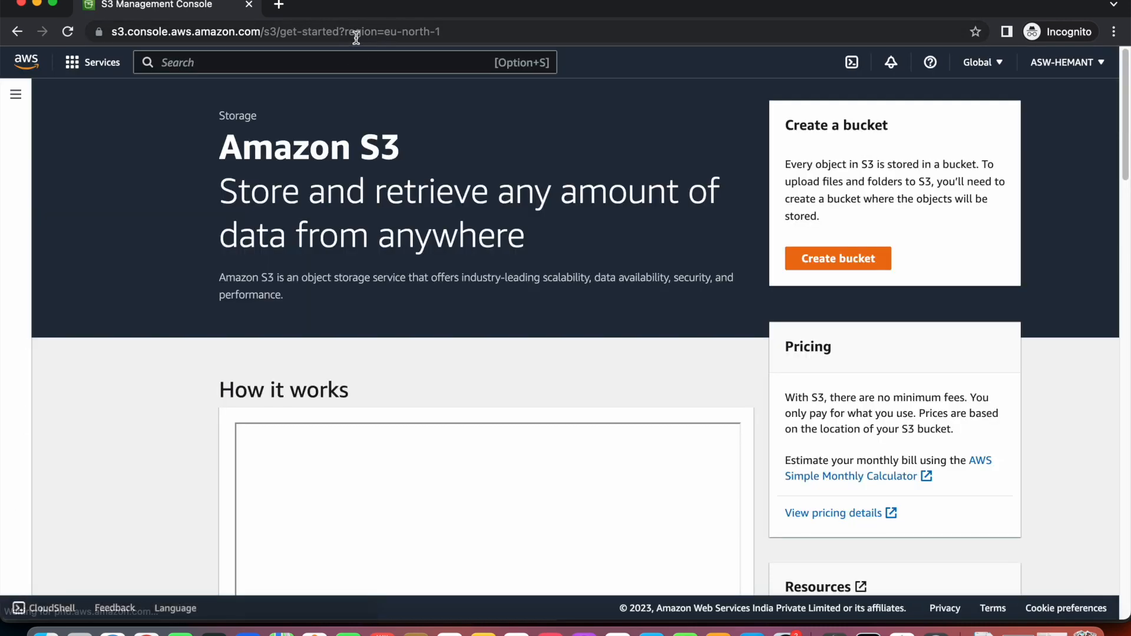
pyautogui.moveTo(384, 33); pyautogui.dragTo(450, 32)
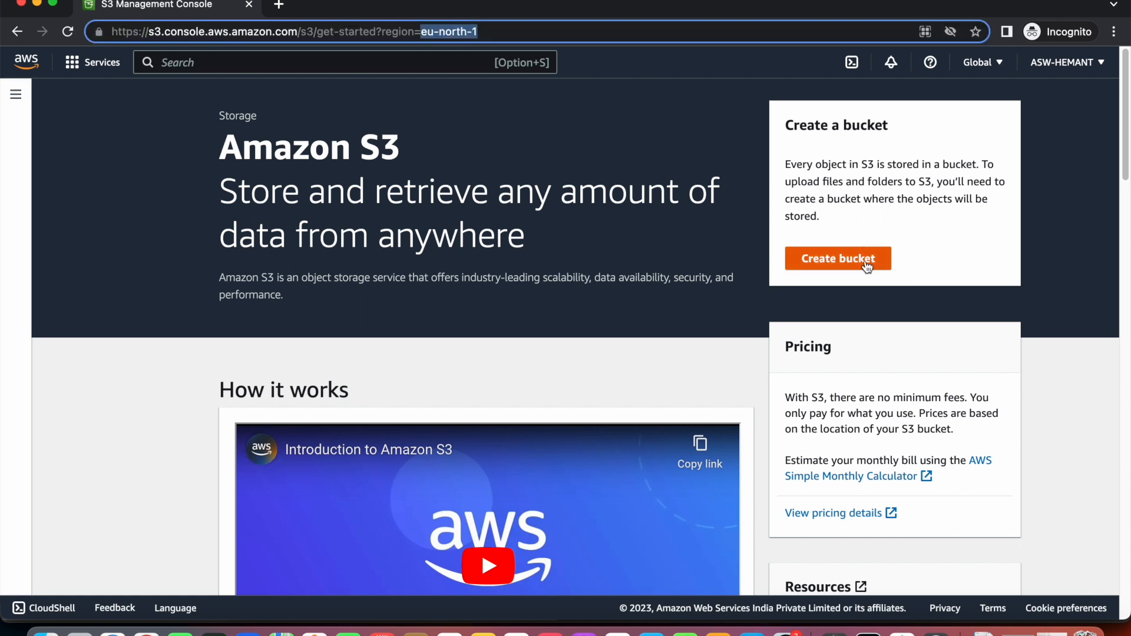
pyautogui.click(810, 258)
pyautogui.click(353, 289)
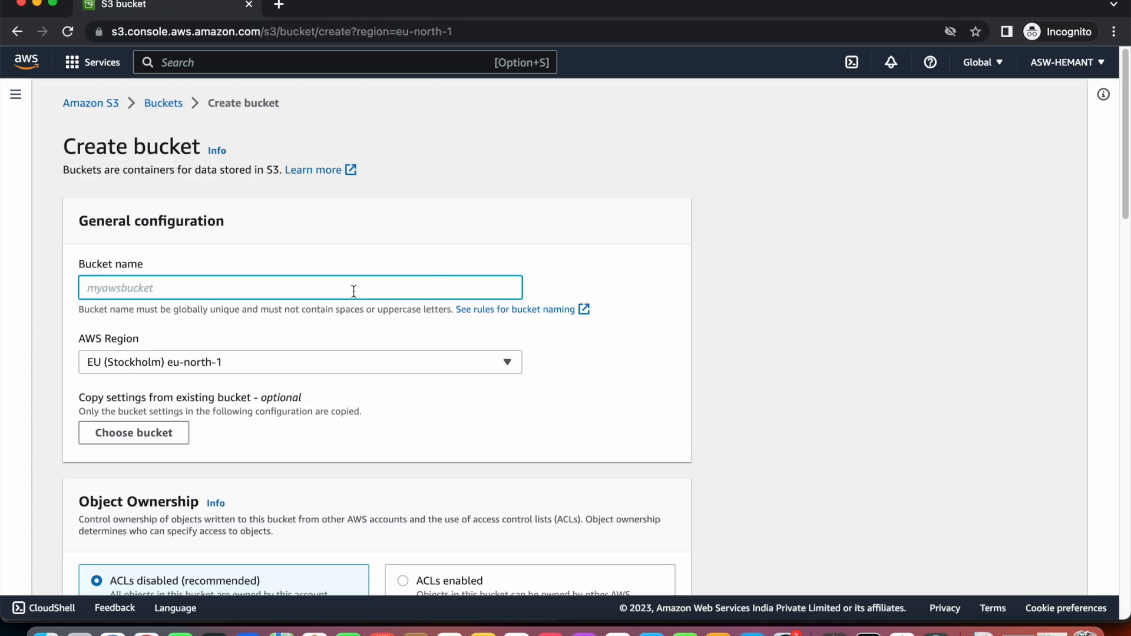
# Name the bucket mybucketforec2 and keep EU (Stockholm) eu-north-1 as its region.
pyautogui.write('mybucketforec2')
pyautogui.click(299, 359)
pyautogui.scroll(-5, 278, 169)
pyautogui.scroll(-3, 309, 285)
pyautogui.scroll(3, 309, 284)
pyautogui.scroll(5, 317, 297)
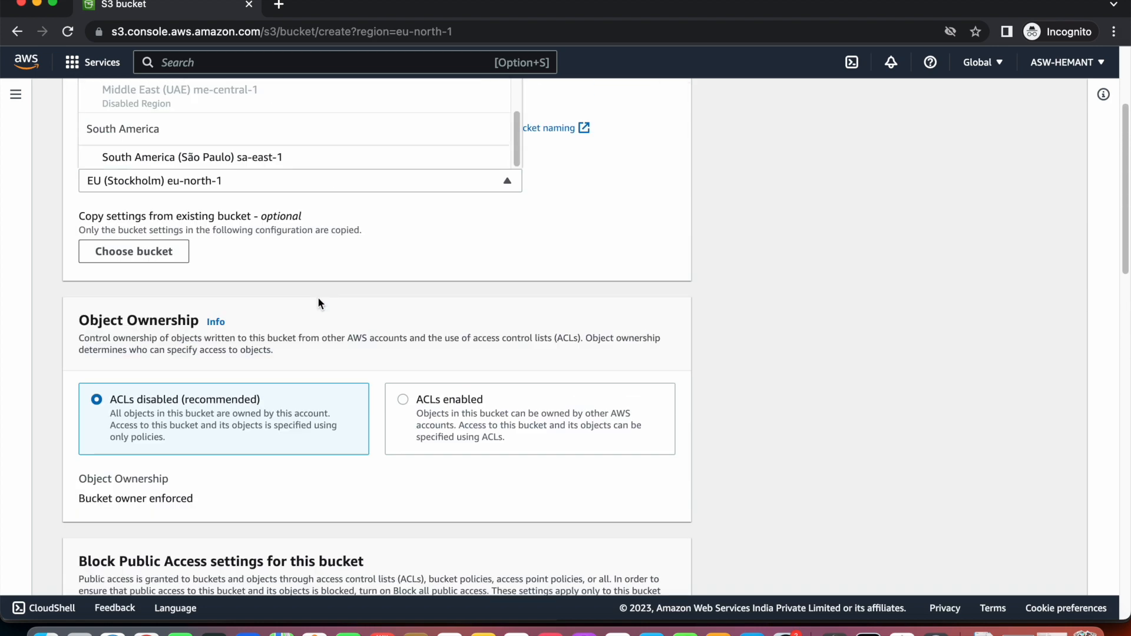
pyautogui.scroll(3, 323, 307)
pyautogui.scroll(5, 324, 314)
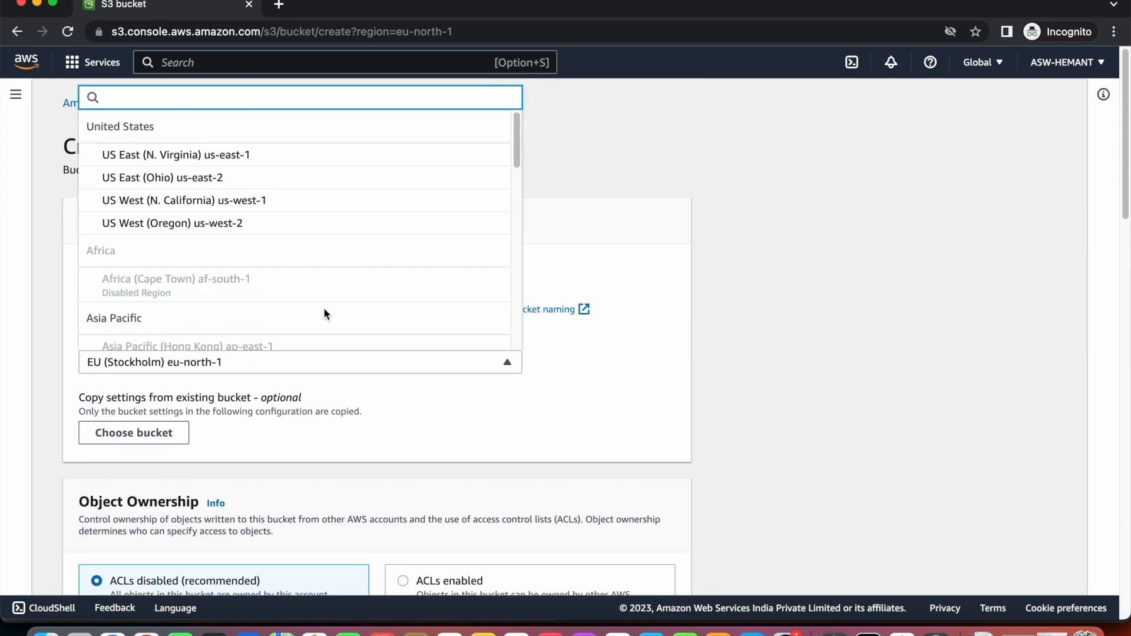
pyautogui.scroll(1, 591, 218)
pyautogui.scroll(-2, 444, 294)
pyautogui.click(356, 368)
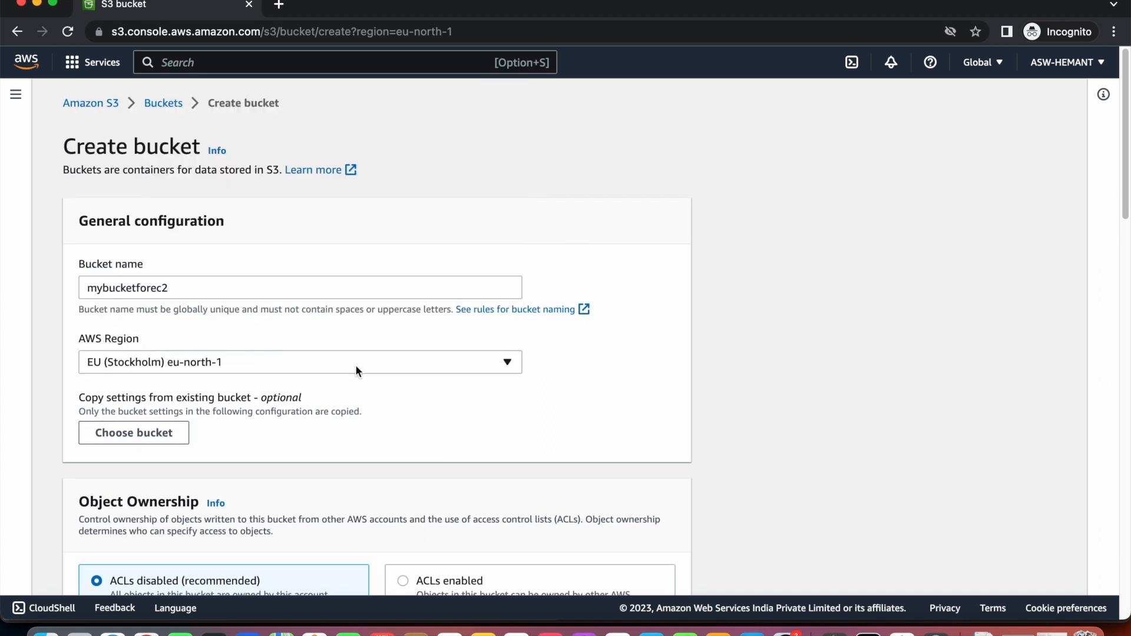
# Scroll through the remaining bucket options, leaving Bucket Versioning on Disable.
pyautogui.scroll(-3, 243, 391)
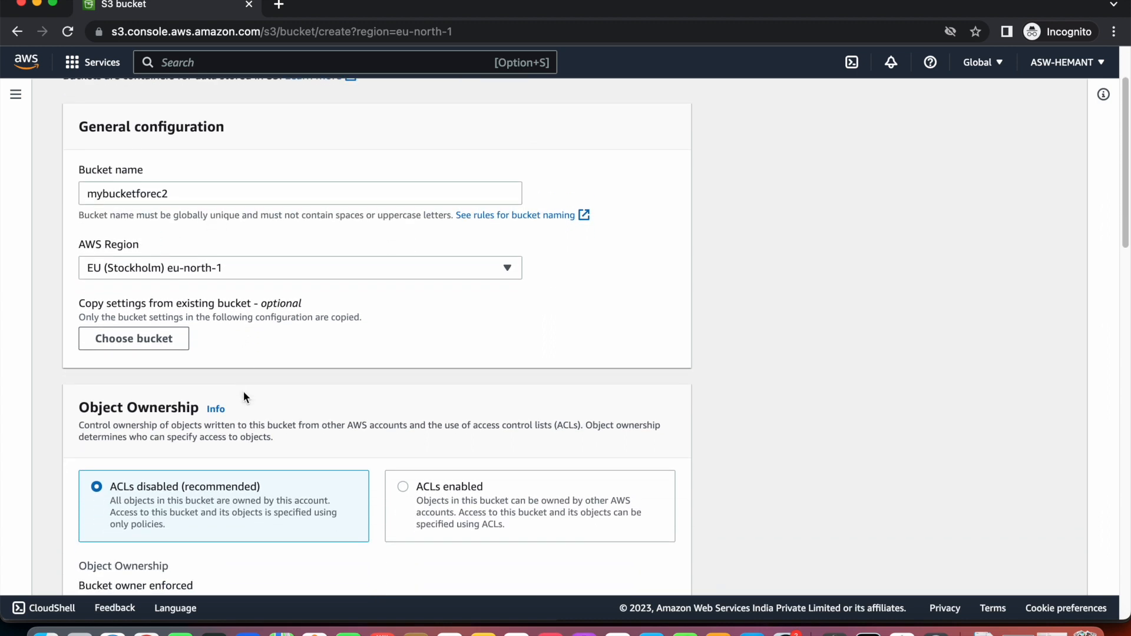
pyautogui.scroll(-3, 242, 393)
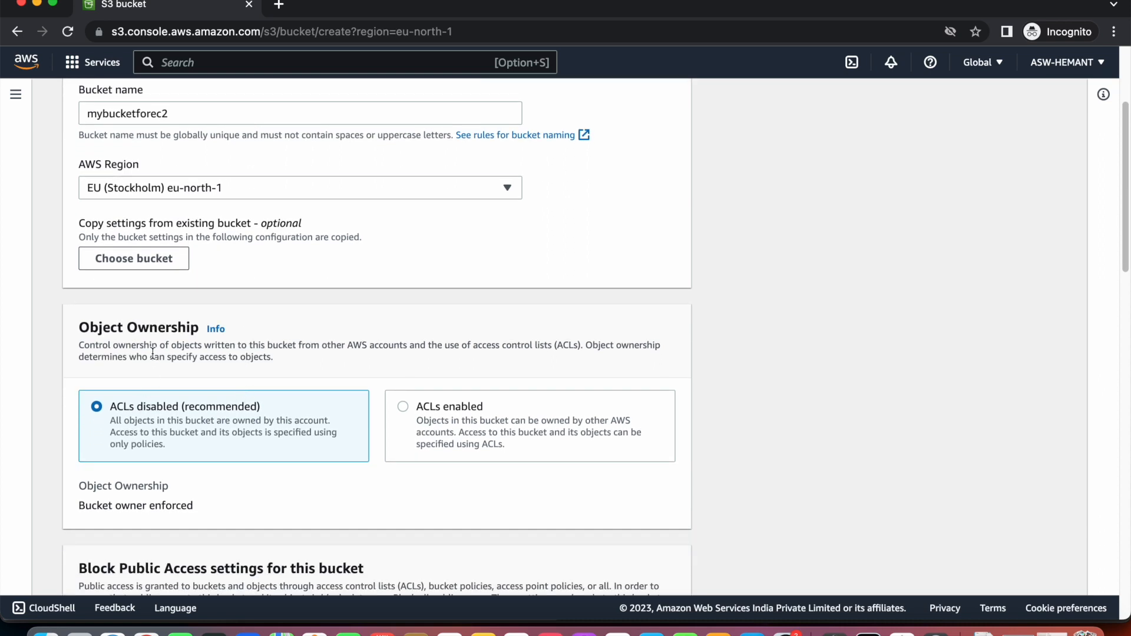
pyautogui.scroll(-3, 152, 353)
pyautogui.scroll(-1, 153, 354)
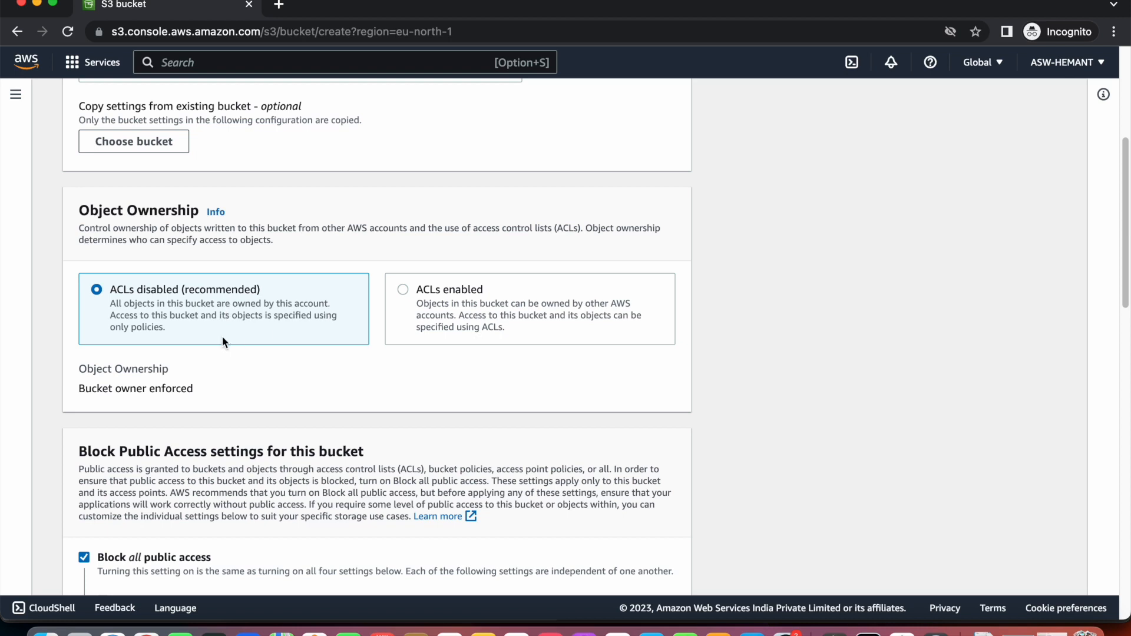
pyautogui.scroll(-2, 224, 341)
pyautogui.scroll(-8, 222, 337)
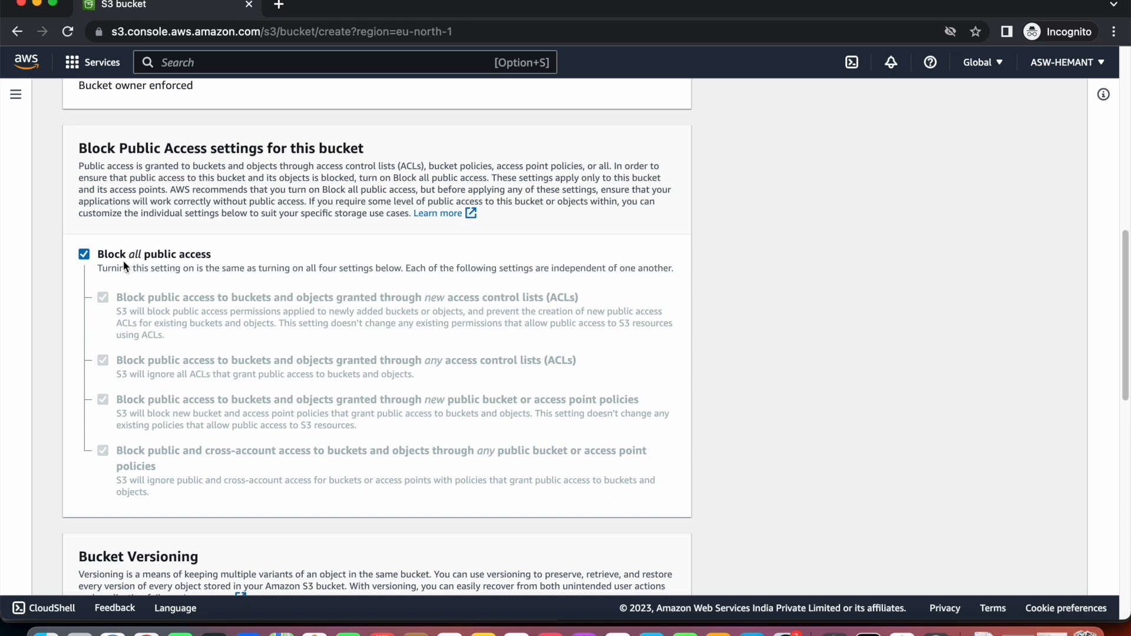
pyautogui.scroll(-10, 214, 254)
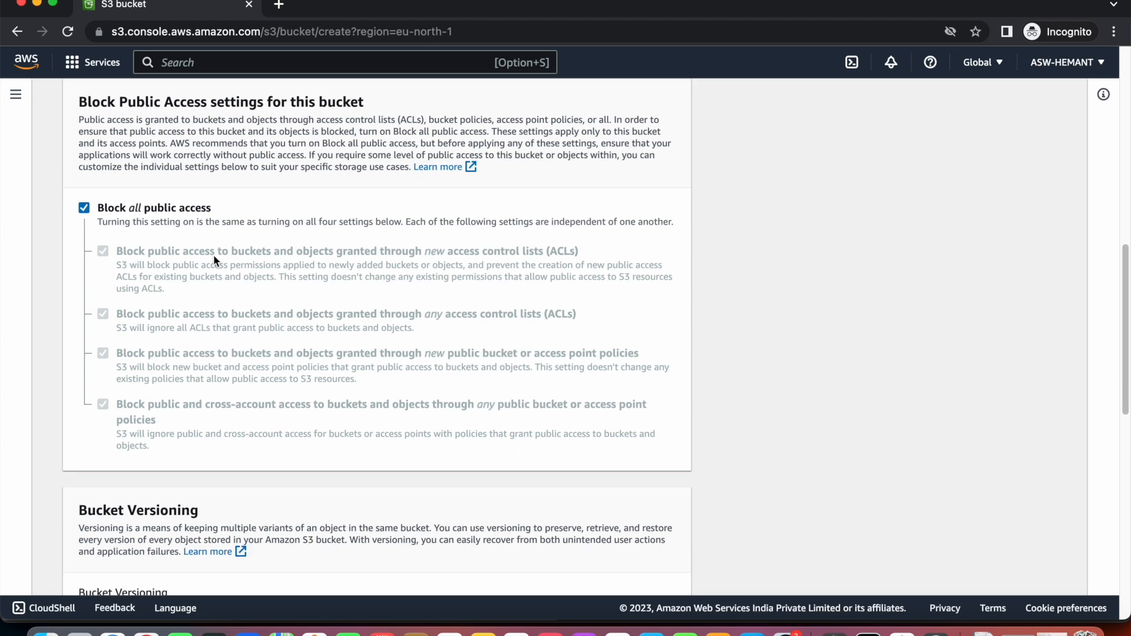
pyautogui.scroll(-1, 214, 257)
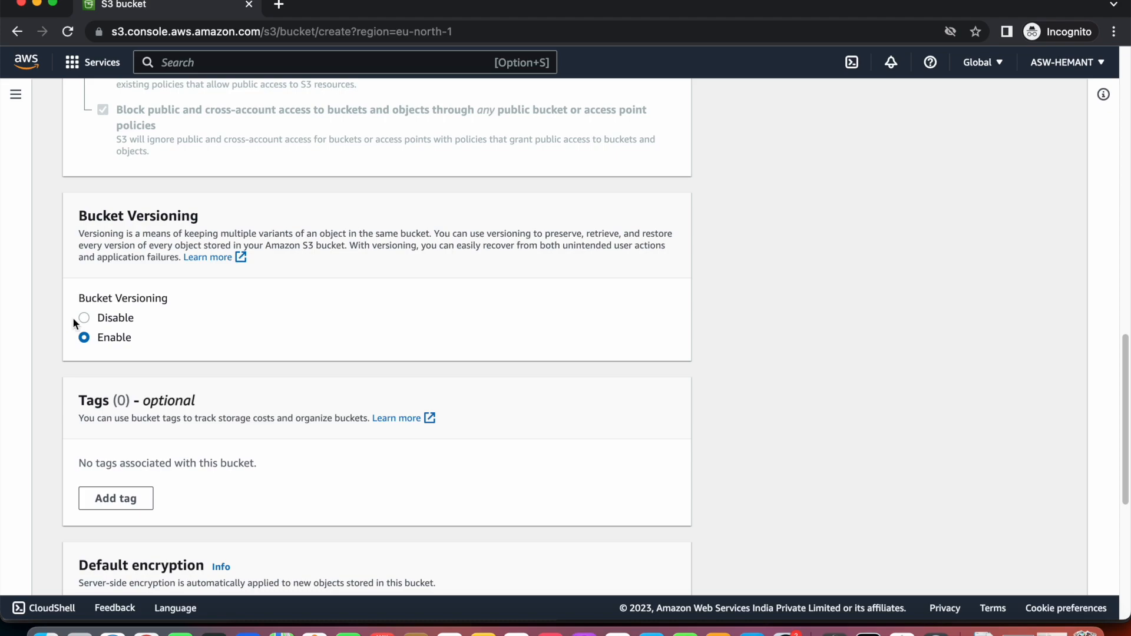
pyautogui.scroll(20, 289, 263)
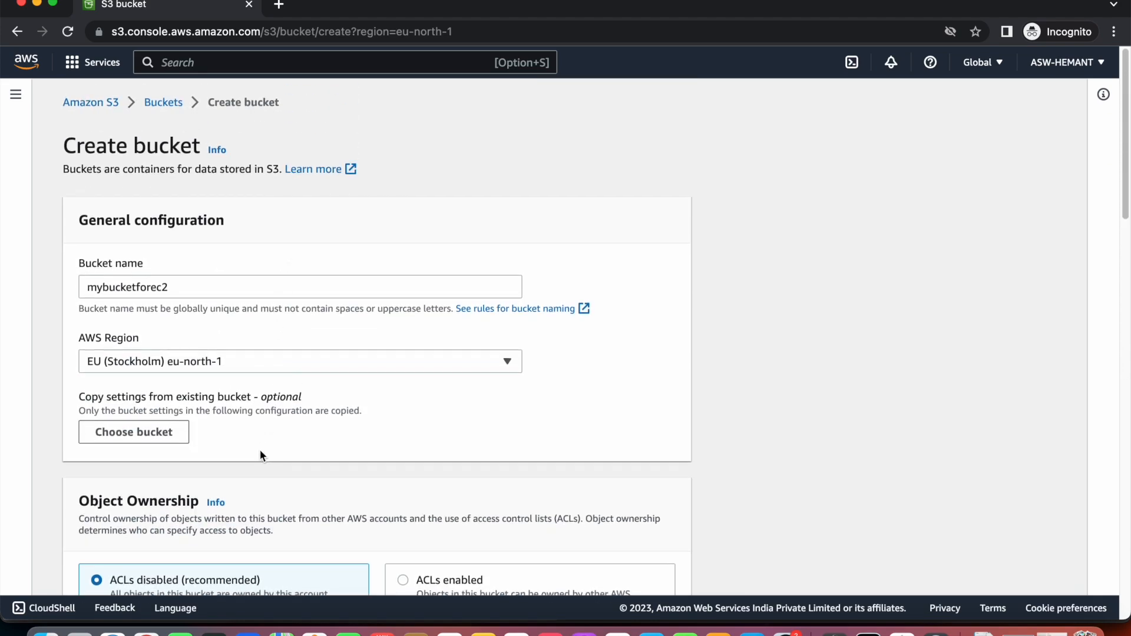
pyautogui.scroll(-15, 260, 450)
pyautogui.scroll(-4, 260, 450)
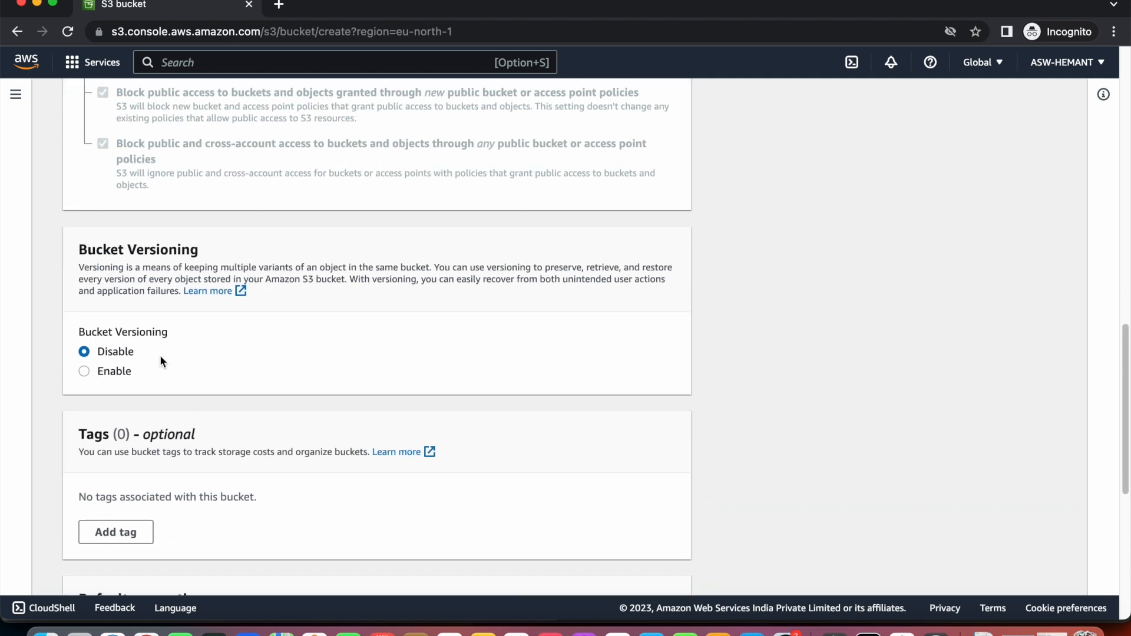
pyautogui.scroll(-5, 160, 360)
# Add a bucket tag with key 'name' and value 's3bucket'.
pyautogui.click(130, 259)
pyautogui.click(181, 236)
pyautogui.write('name')
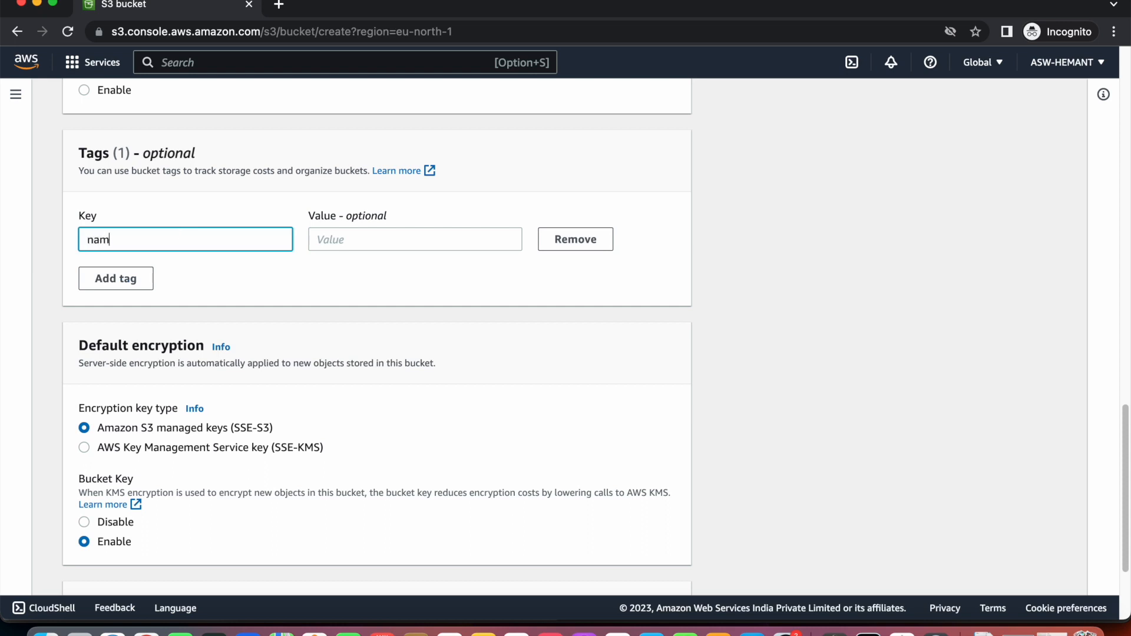
pyautogui.click(325, 239)
pyautogui.write('s3bucket')
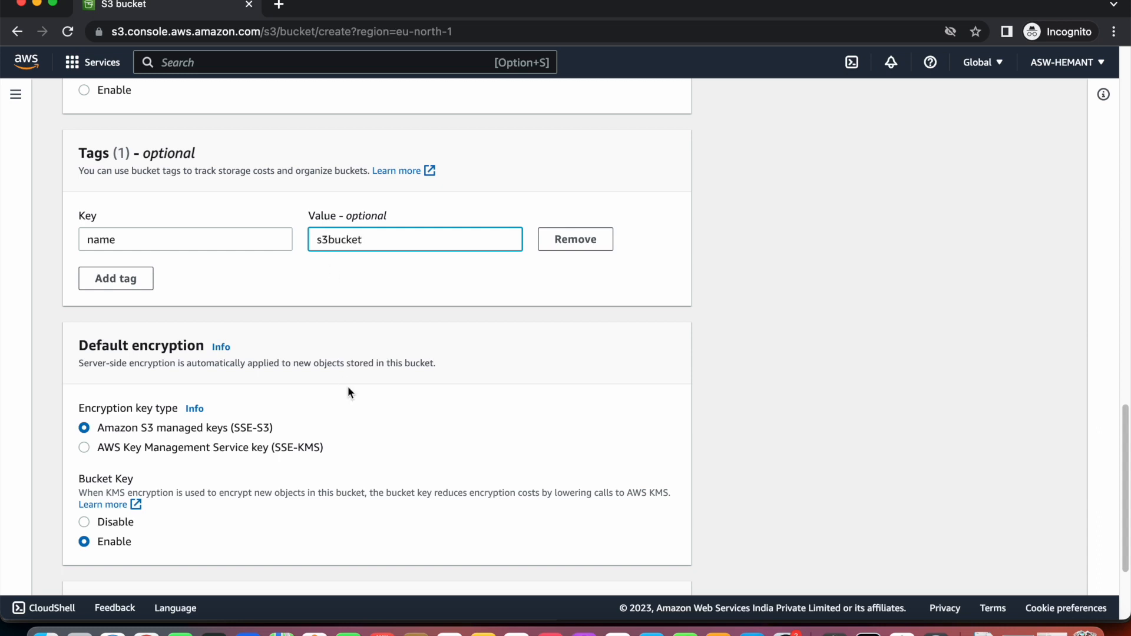
pyautogui.scroll(-5, 347, 386)
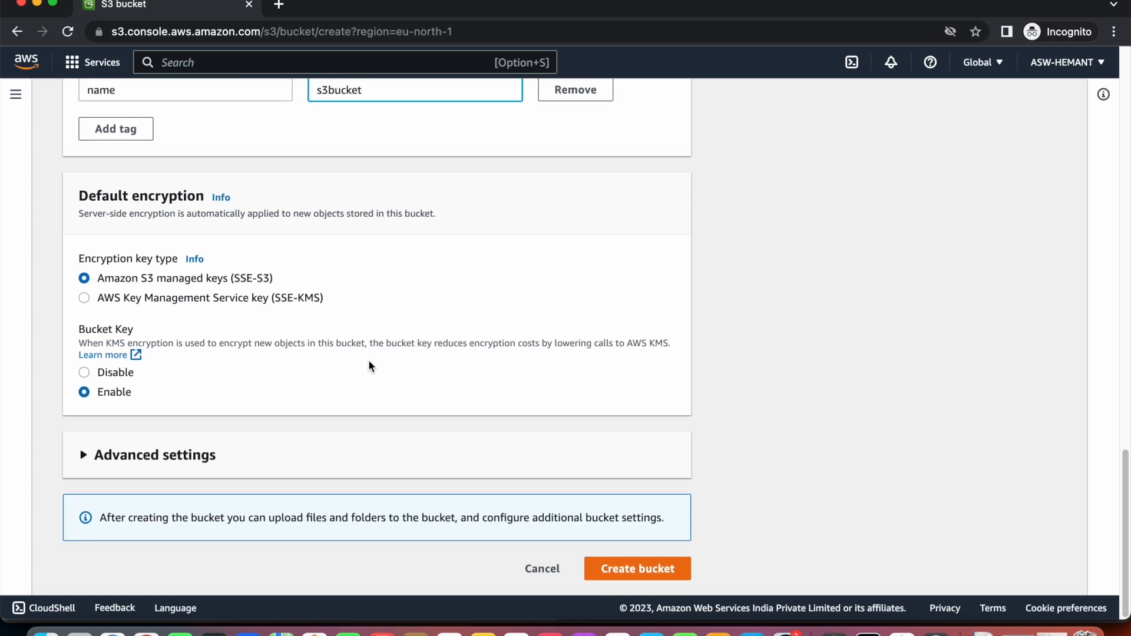
# Expand Advanced settings with Object Lock left disabled, then return to the form's top.
pyautogui.click(81, 462)
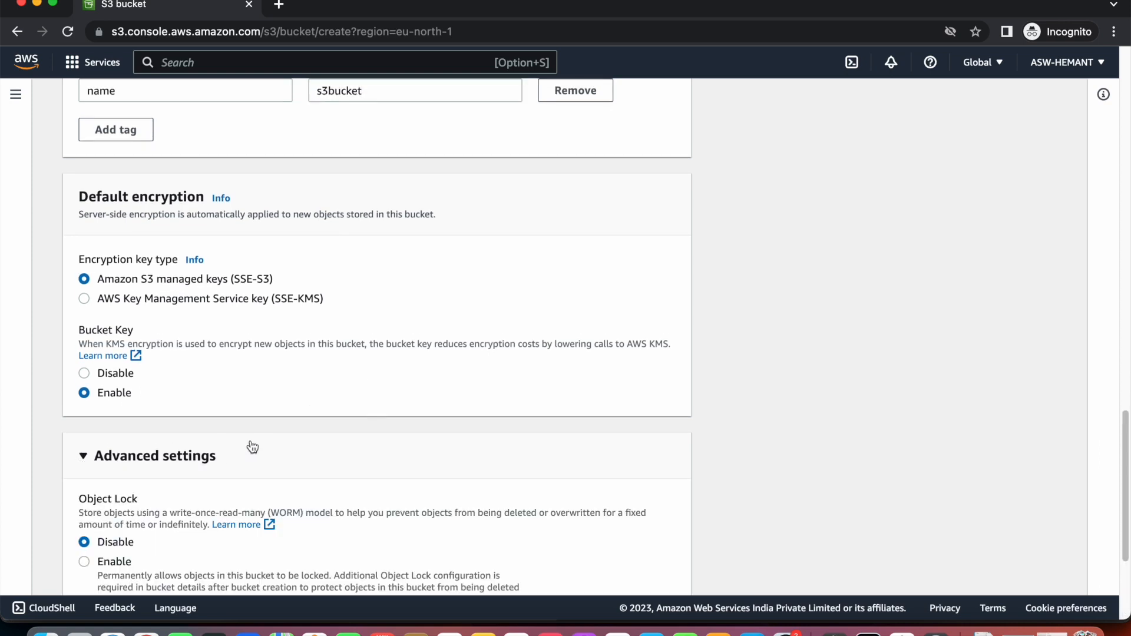
pyautogui.scroll(-5, 252, 446)
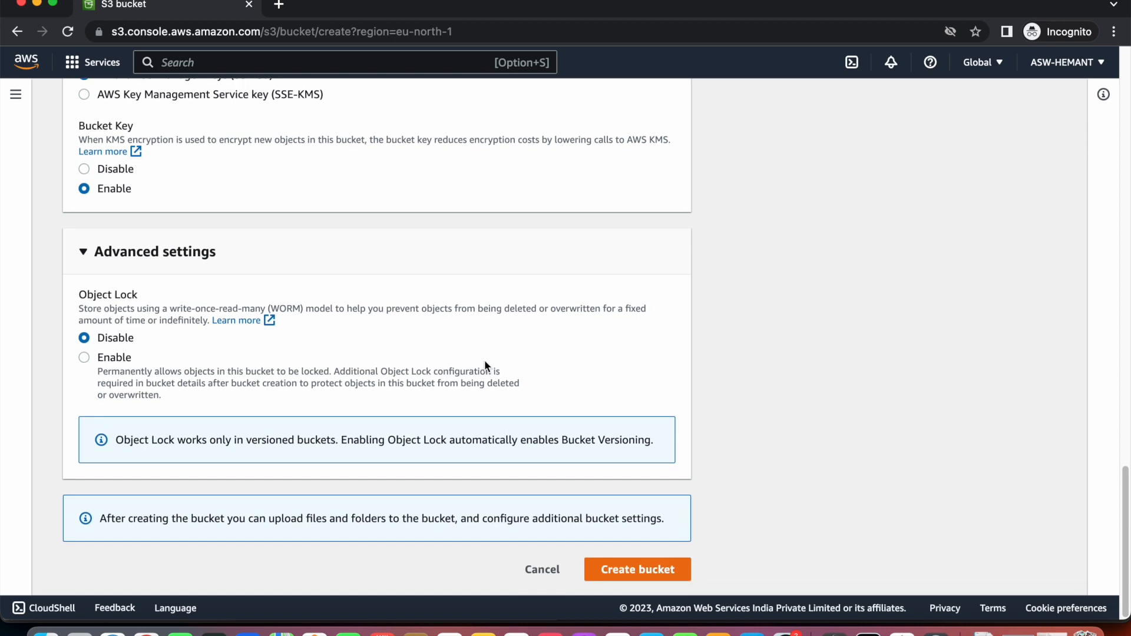
pyautogui.scroll(1, 659, 581)
pyautogui.scroll(20, 658, 580)
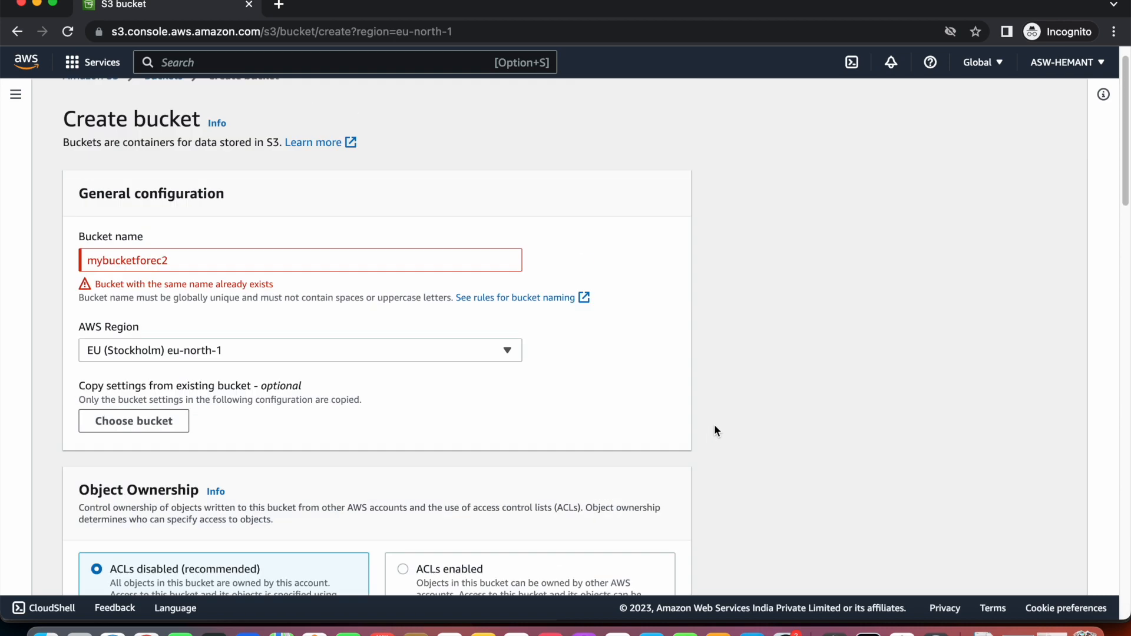
# Rename the bucket from mybucketforec2 to the unique mybucketforec2tos3.
pyautogui.click(192, 292)
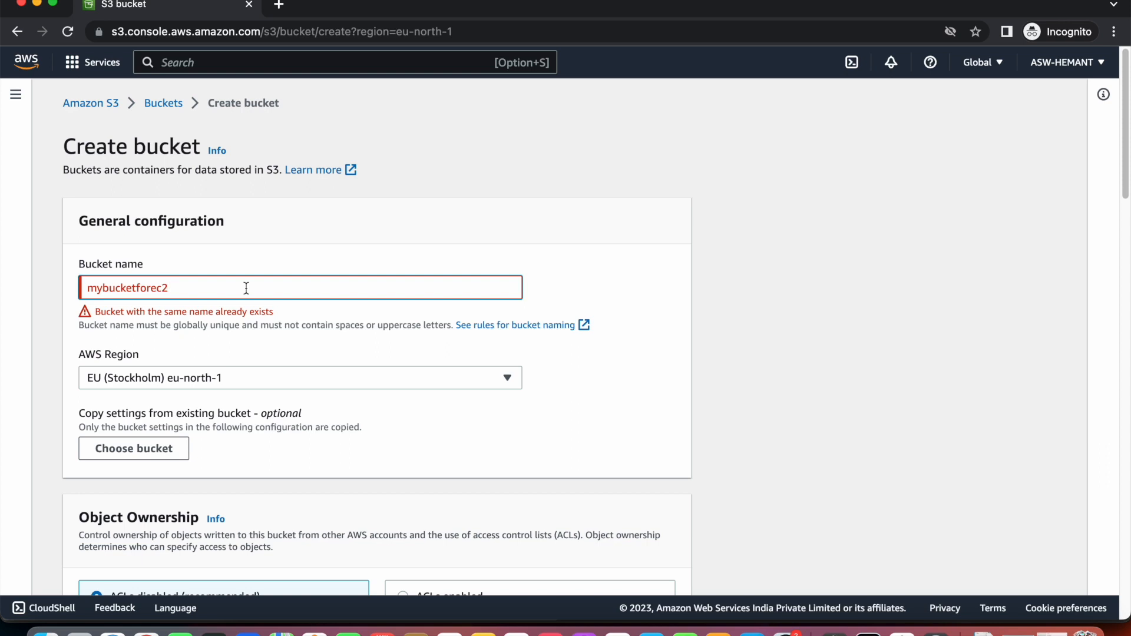
pyautogui.write('in')
pyautogui.press('BackSpace')
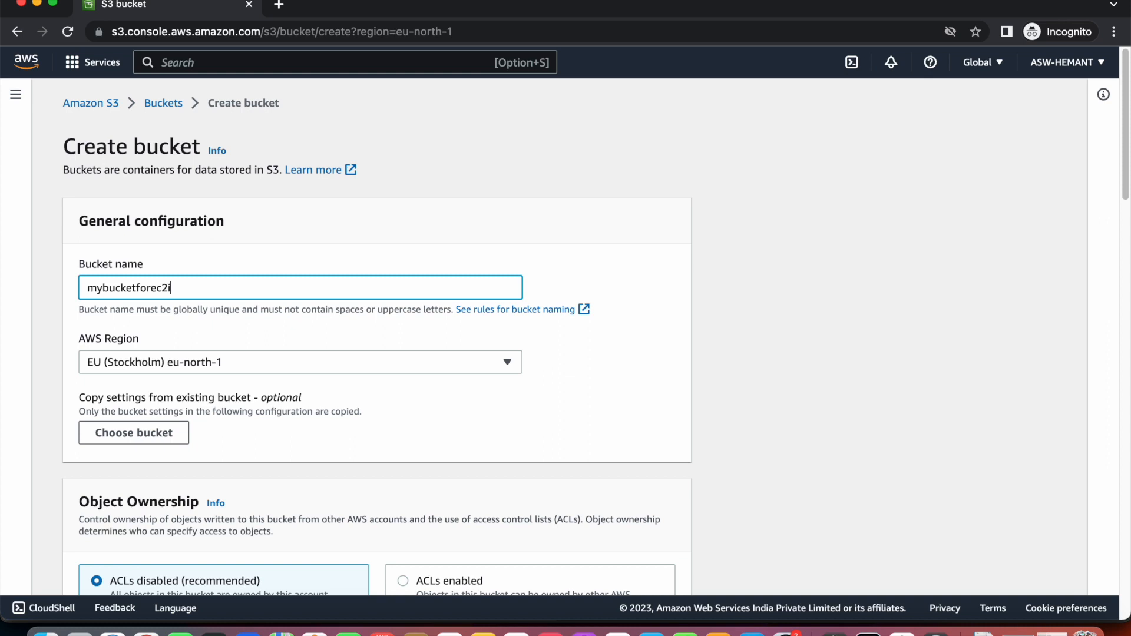
pyautogui.write('instance')
pyautogui.press('BackSpace')
pyautogui.press('BackSpace')
pyautogui.press('BackSpace')
pyautogui.press('BackSpace')
pyautogui.press('BackSpace')
pyautogui.press('BackSpace')
pyautogui.press('BackSpace')
pyautogui.press('BackSpace')
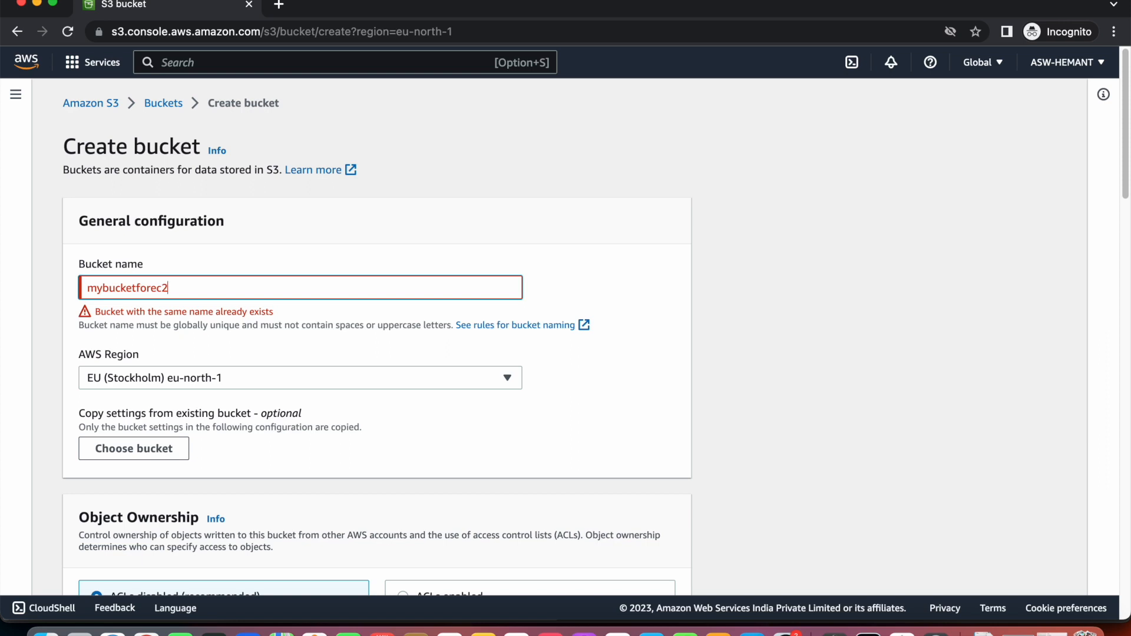
pyautogui.write('tosr')
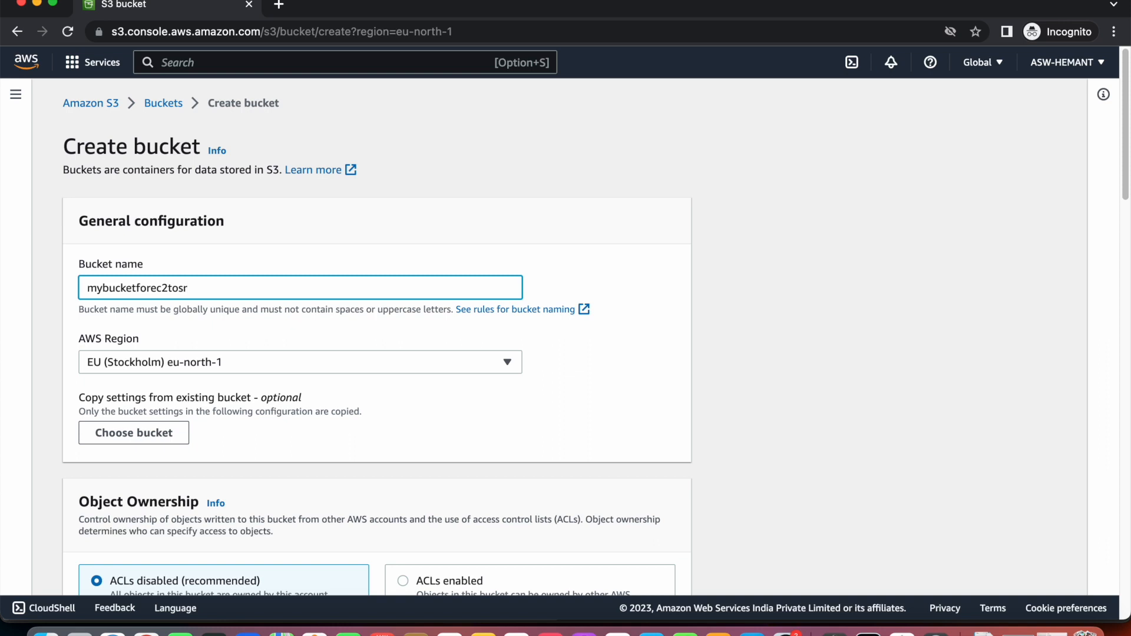
pyautogui.press('BackSpace')
pyautogui.write('3')
pyautogui.doubleClick(164, 288)
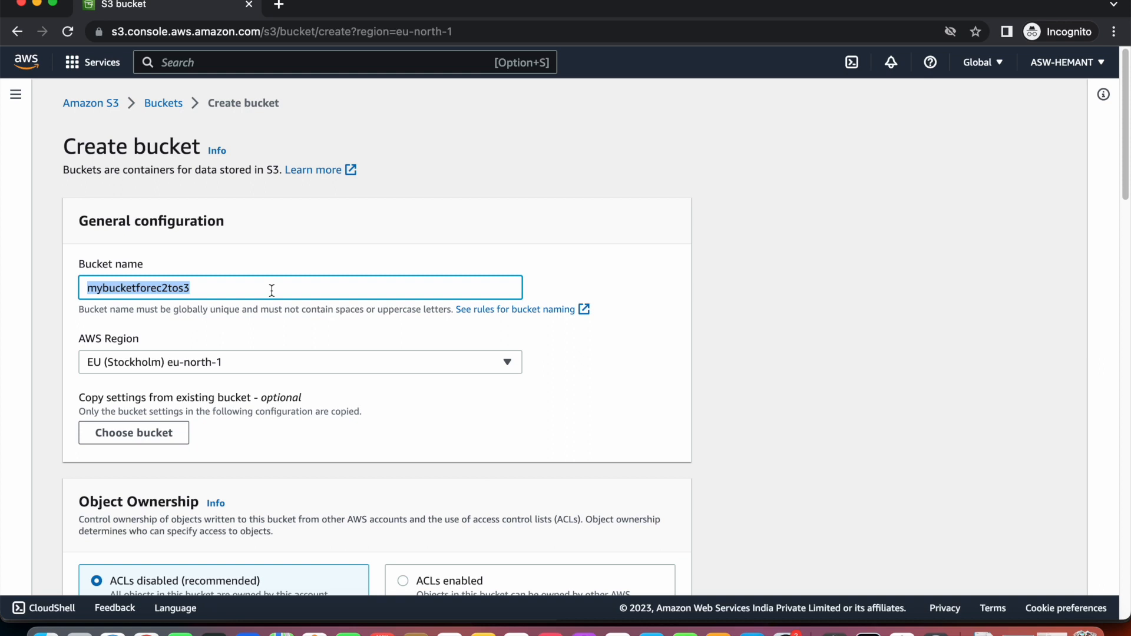
pyautogui.scroll(-12, 401, 343)
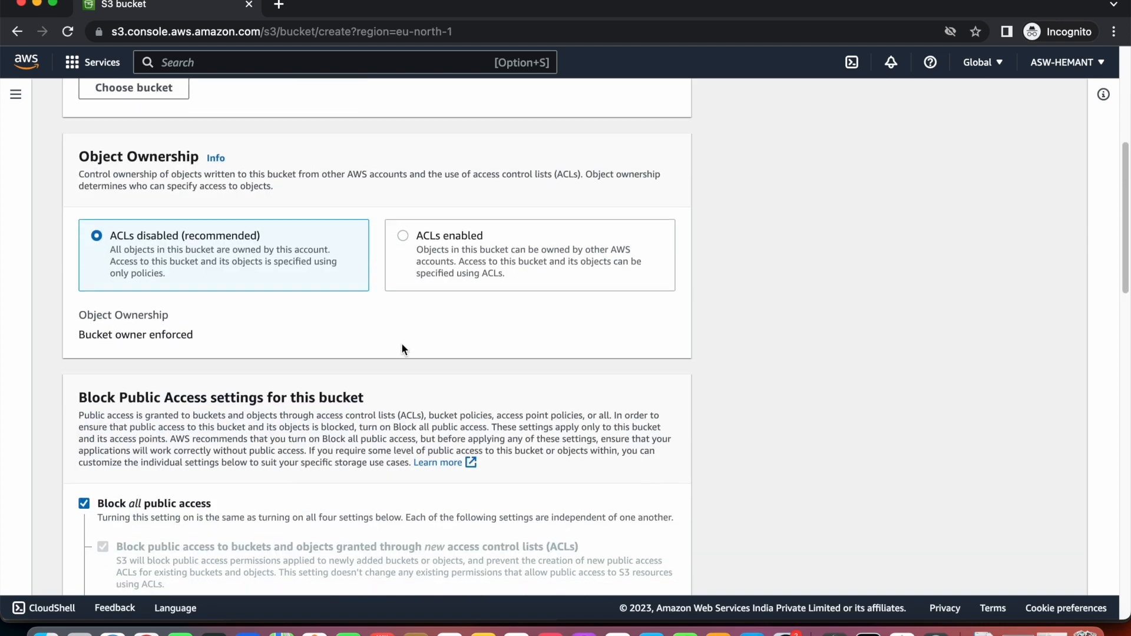
pyautogui.scroll(-15, 402, 343)
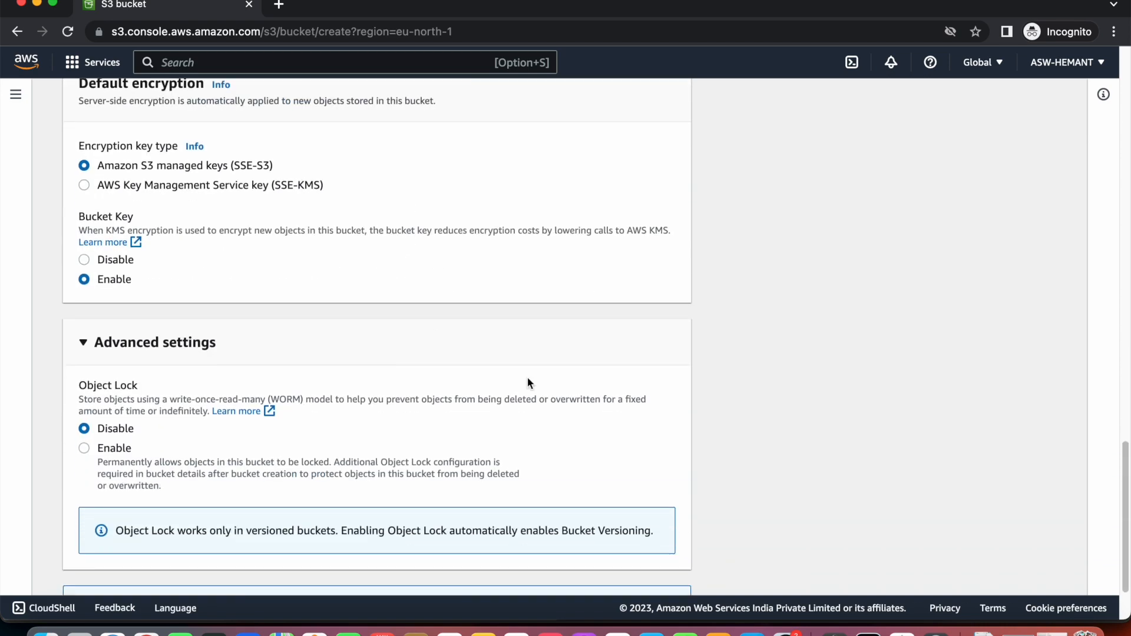
# Create mybucketforec2tos3, open it, and check its Properties and ARN.
pyautogui.click(635, 571)
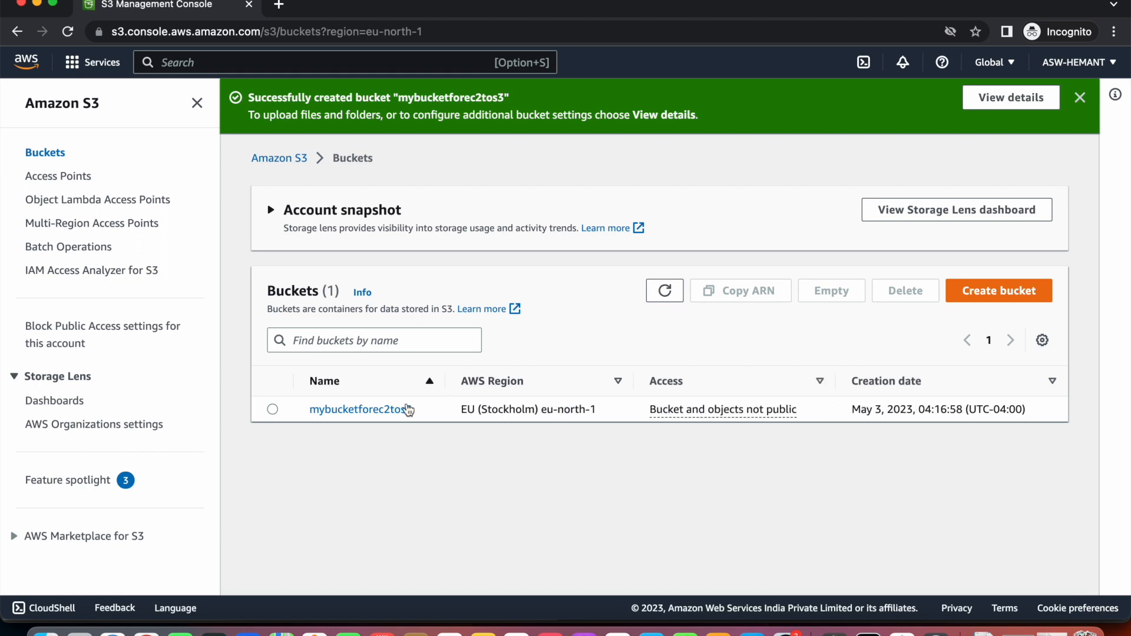
pyautogui.click(377, 414)
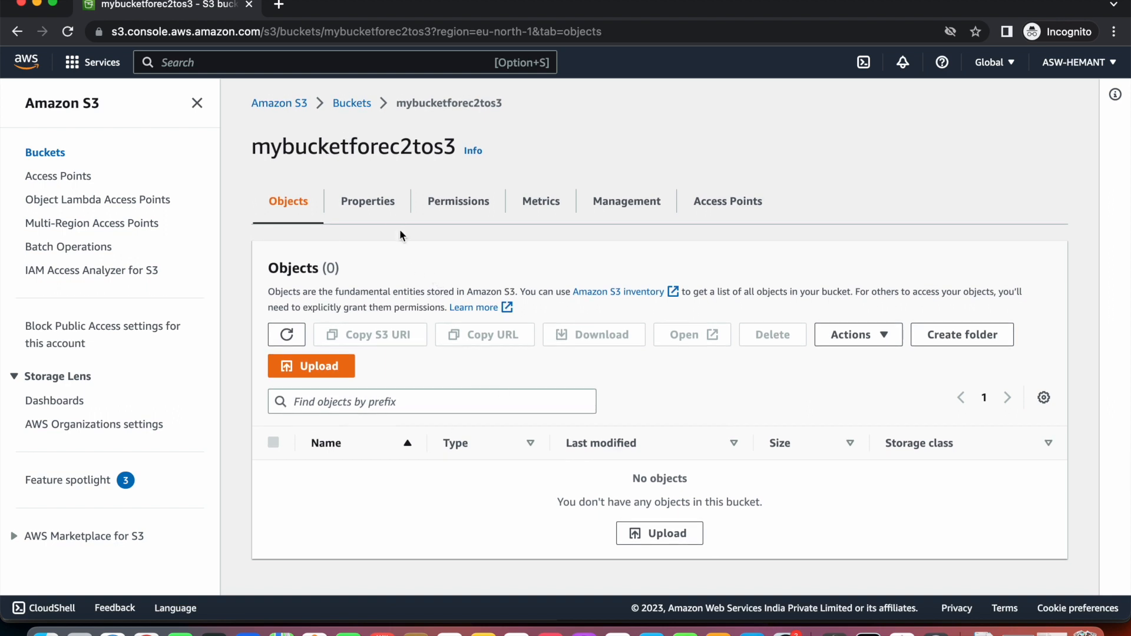
pyautogui.click(375, 211)
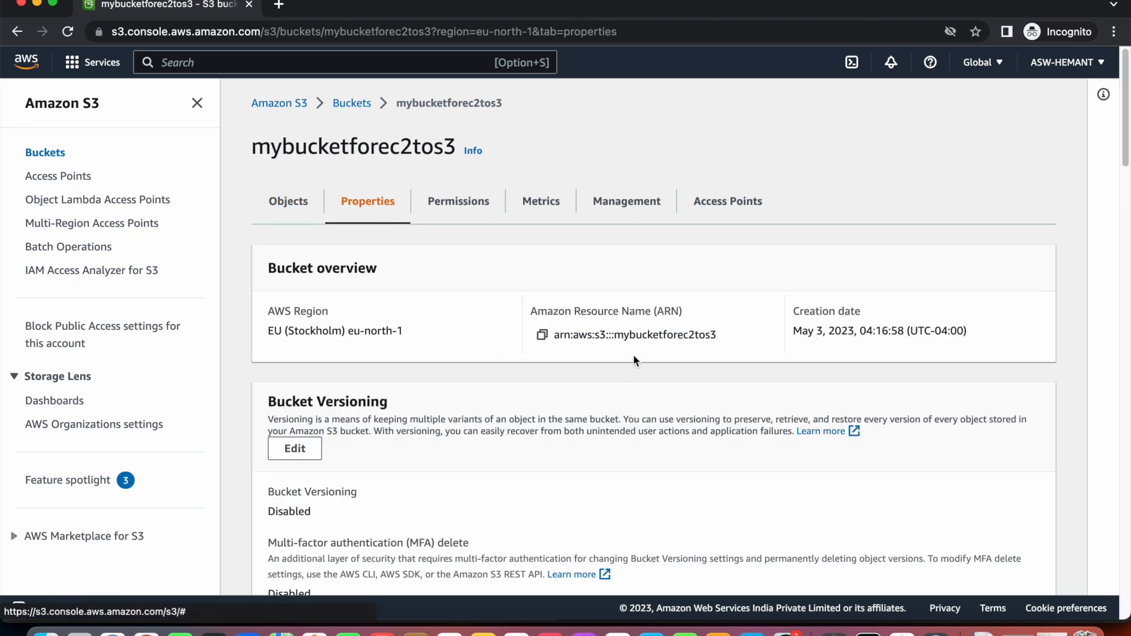
pyautogui.tripleClick(648, 333)
pyautogui.scroll(-4, 646, 438)
pyautogui.scroll(-20, 647, 443)
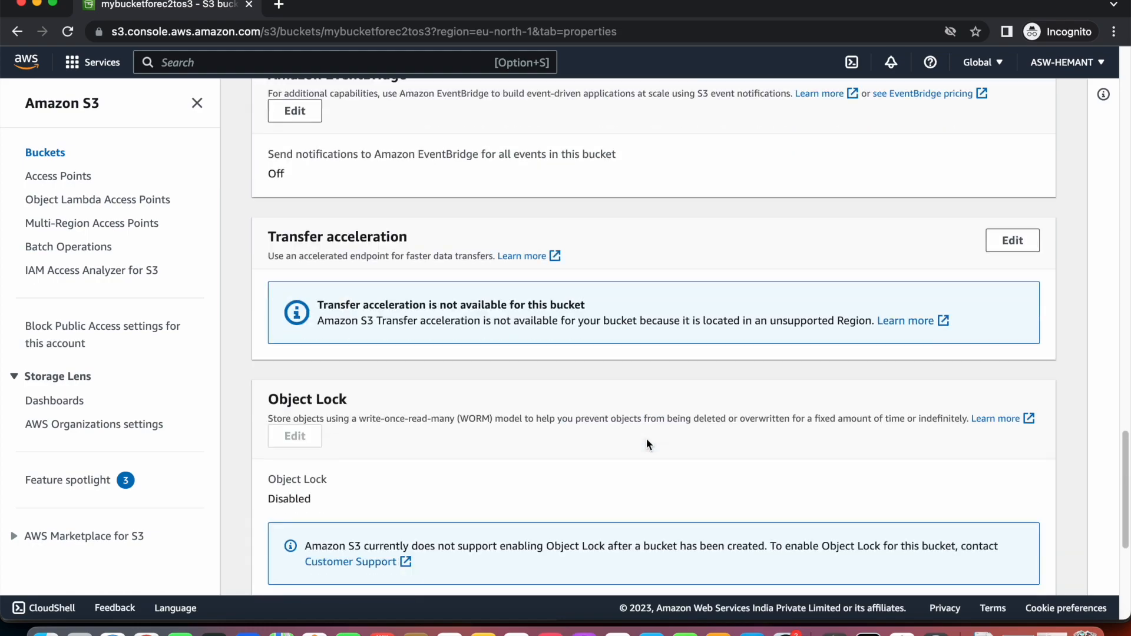
pyautogui.scroll(-7, 647, 443)
pyautogui.scroll(18, 647, 442)
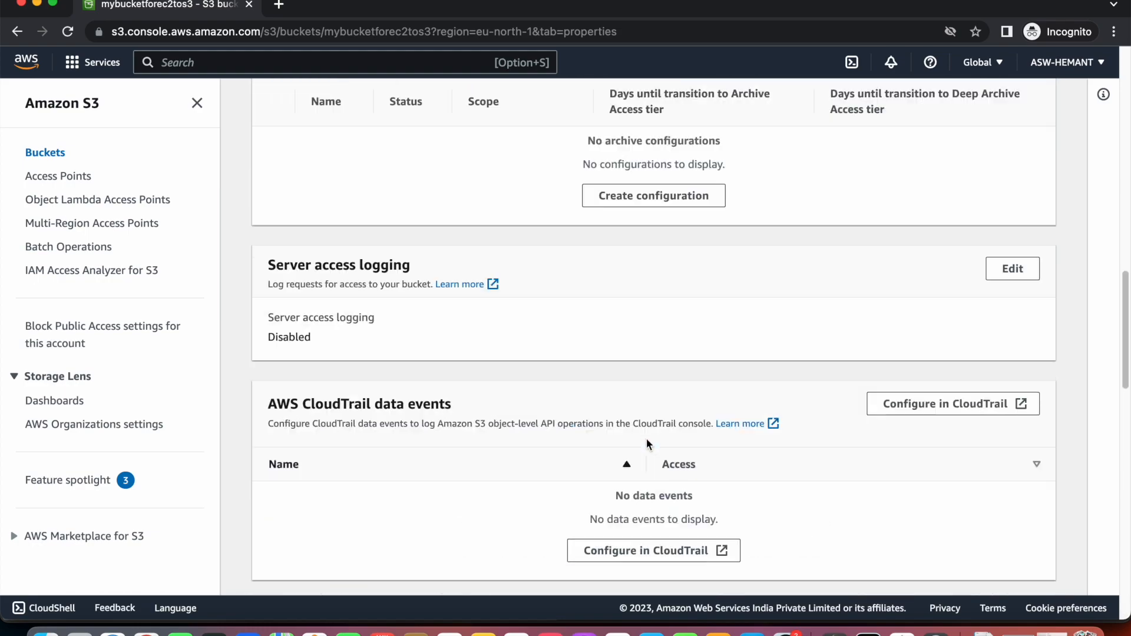
pyautogui.scroll(15, 646, 440)
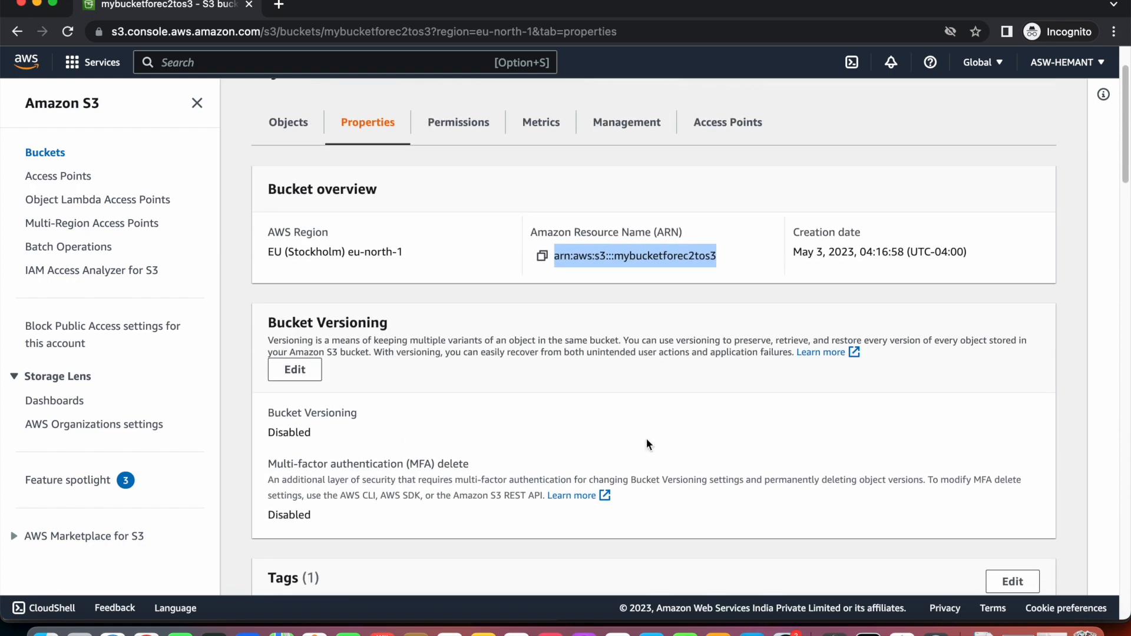
pyautogui.scroll(3, 646, 444)
# Browse the Permissions, Metrics, Management and Access Points tabs, then reopen the bucket from Buckets.
pyautogui.click(469, 202)
pyautogui.click(535, 206)
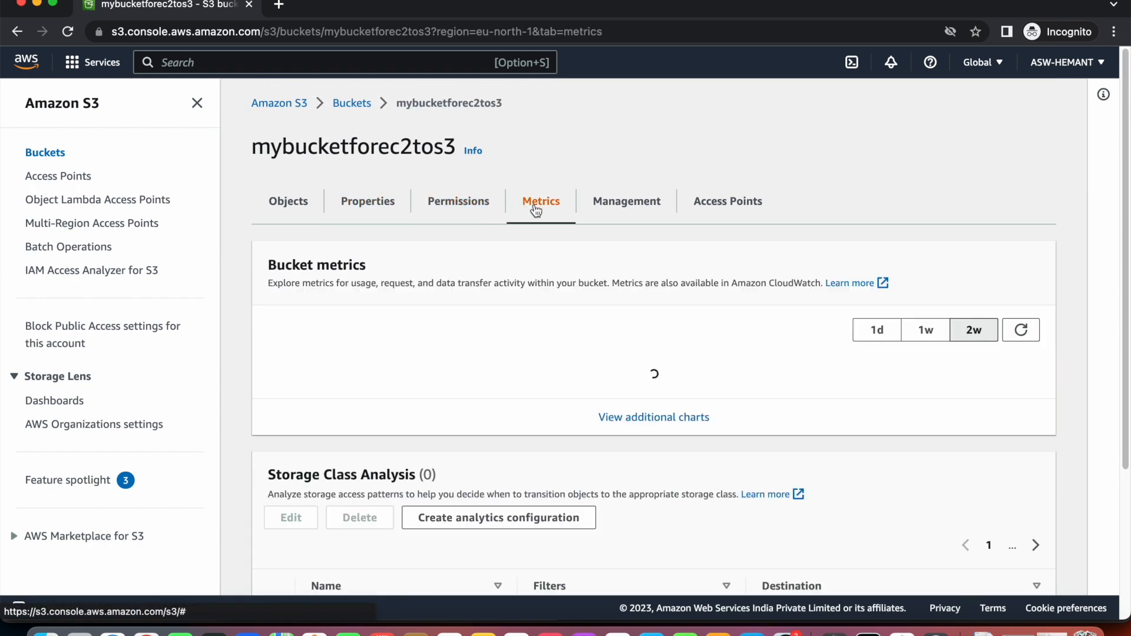
pyautogui.scroll(-10, 567, 345)
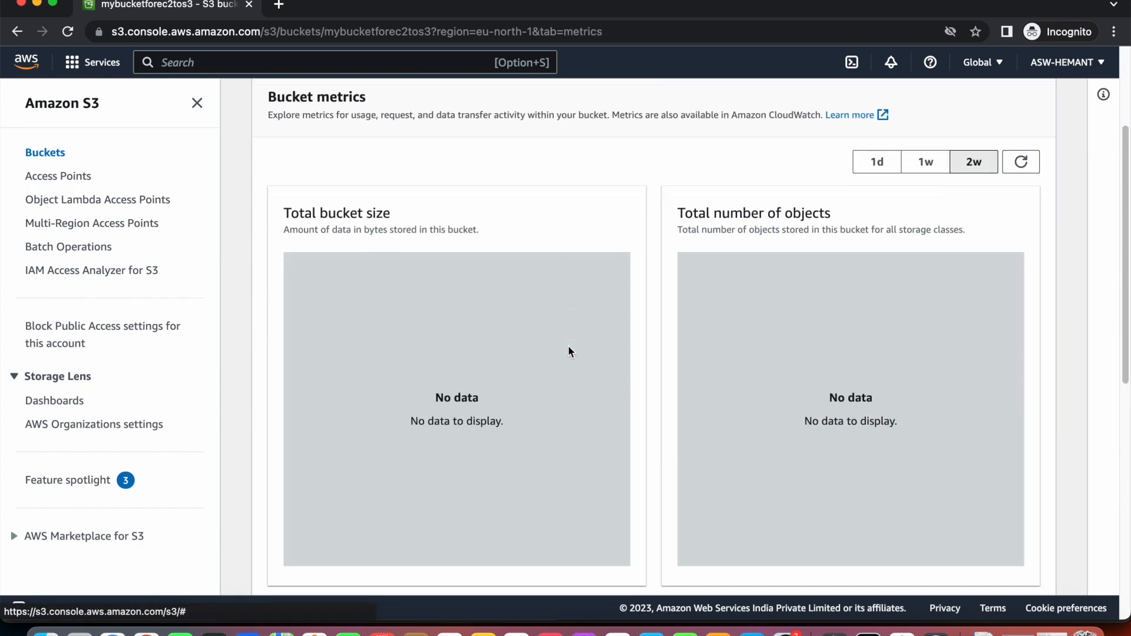
pyautogui.scroll(10, 568, 347)
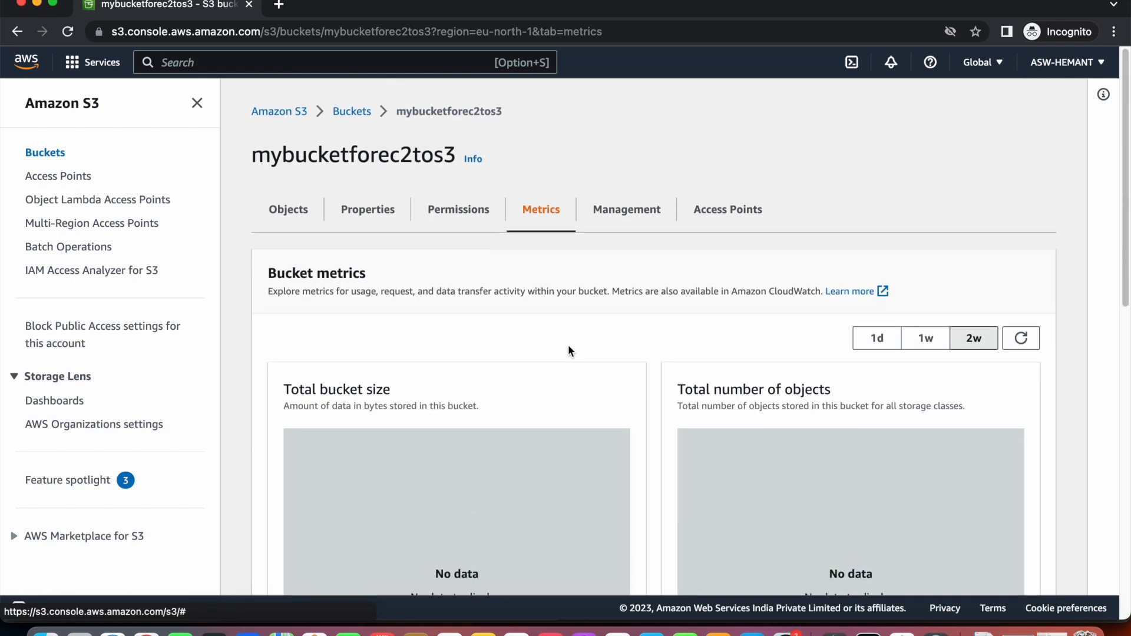
pyautogui.click(625, 206)
pyautogui.click(715, 214)
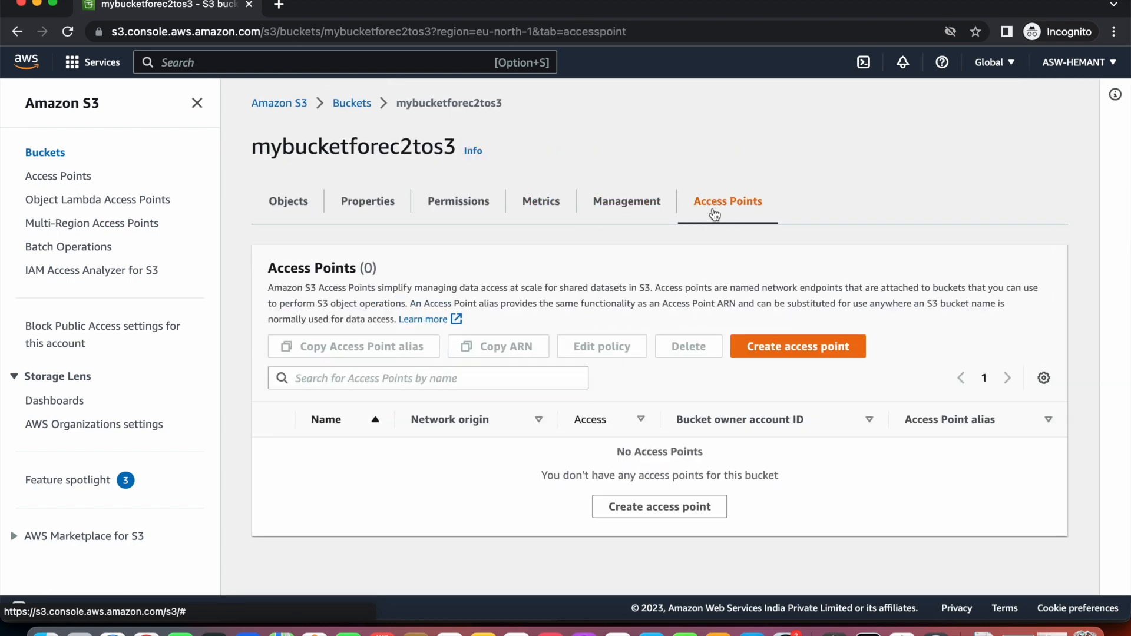
pyautogui.click(641, 212)
pyautogui.click(540, 211)
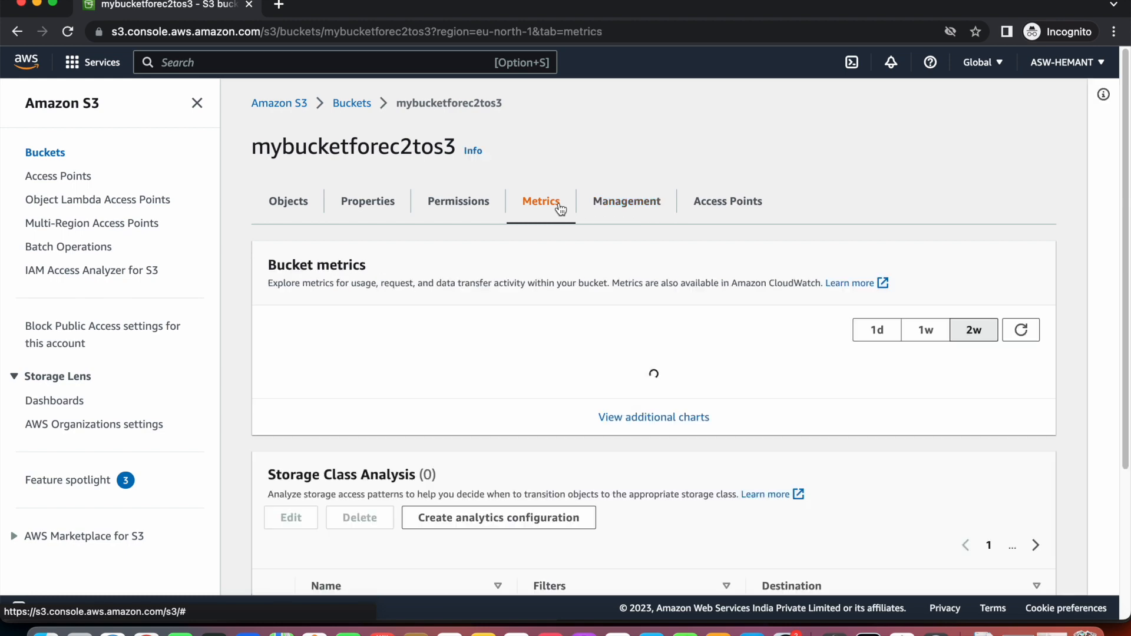
pyautogui.click(470, 202)
pyautogui.click(355, 207)
pyautogui.click(295, 206)
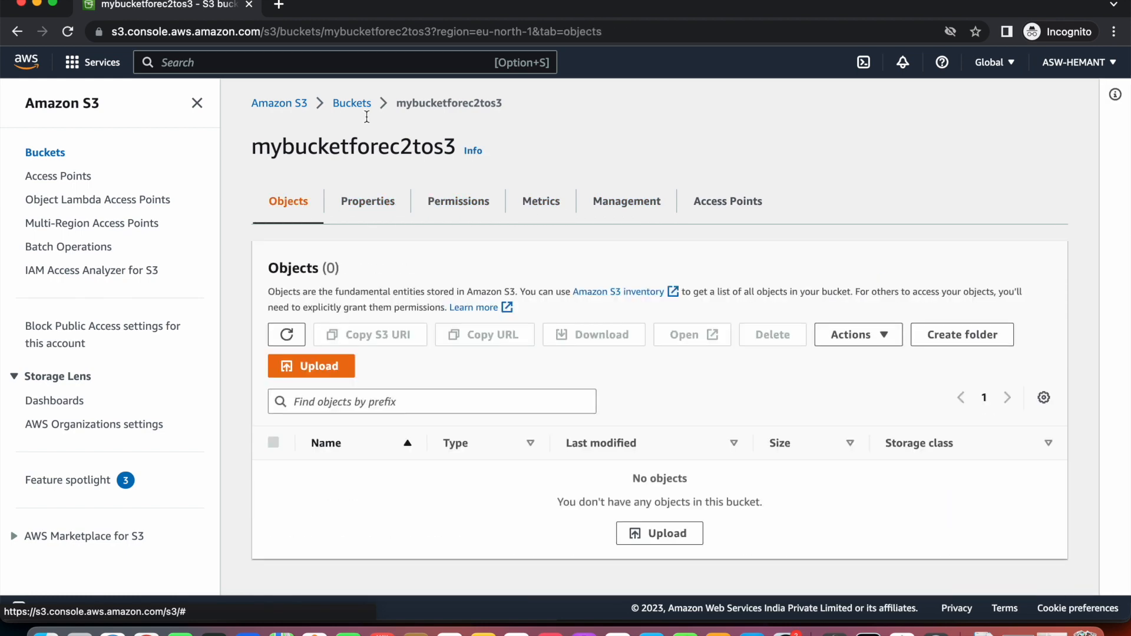
pyautogui.click(362, 106)
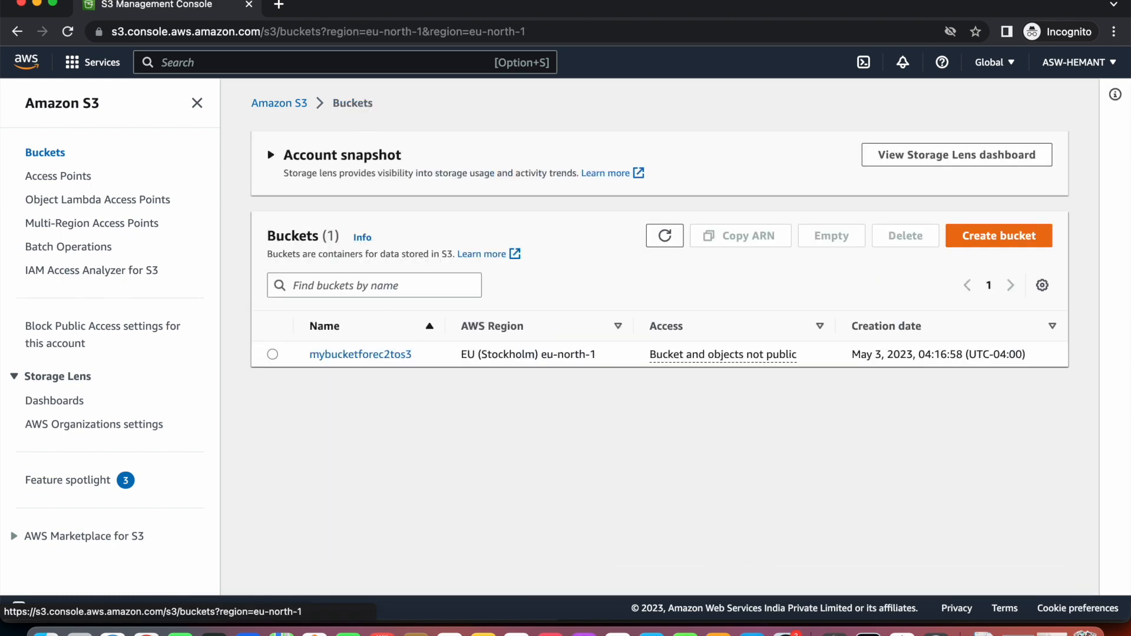
pyautogui.click(381, 360)
# Upload Intro.m4a from the Desktop into mybucketforec2tos3.
pyautogui.click(303, 363)
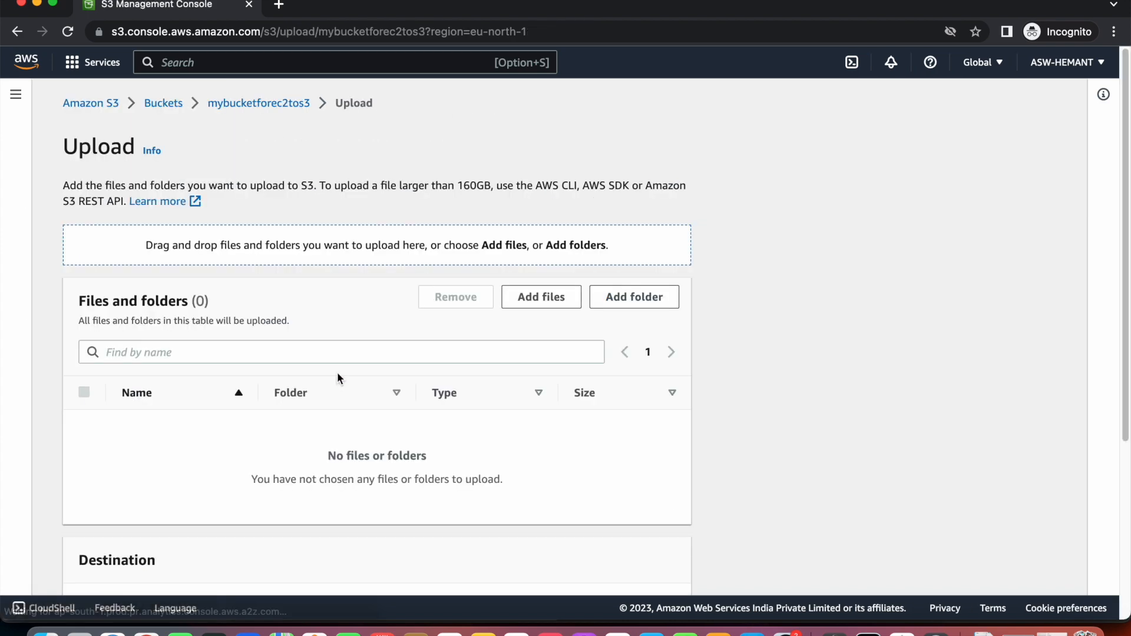
pyautogui.click(540, 301)
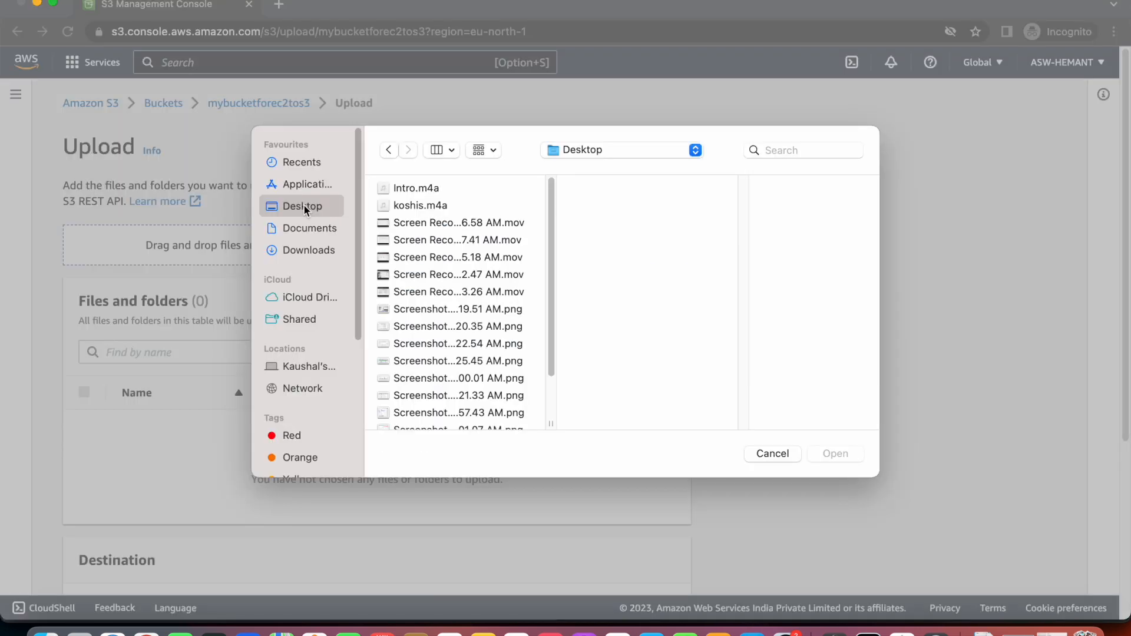
pyautogui.click(429, 189)
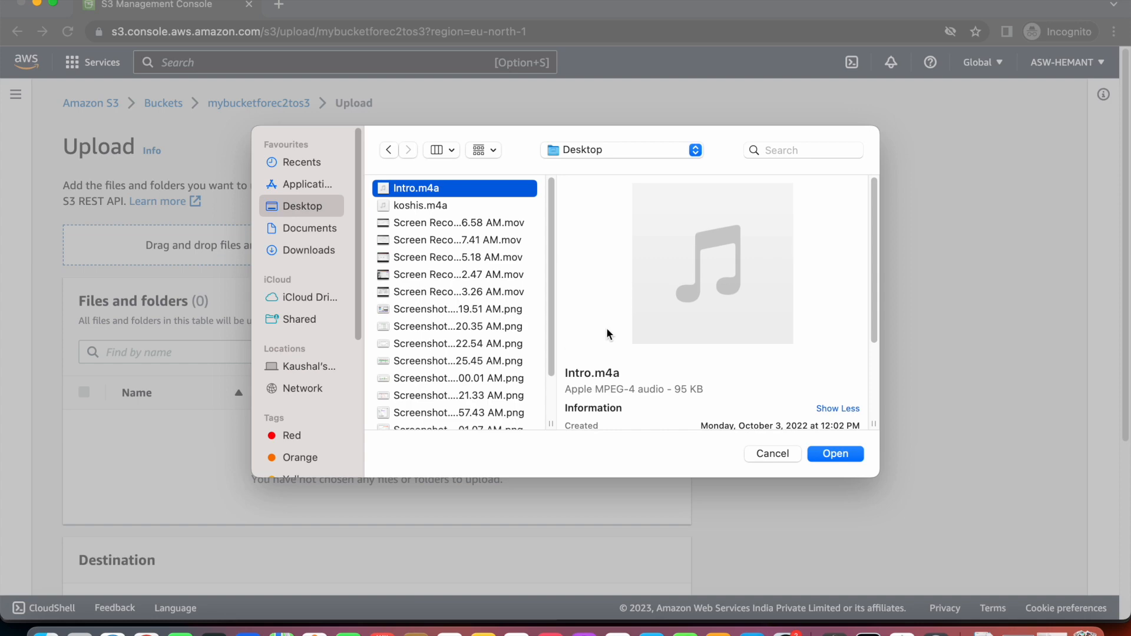
pyautogui.click(833, 456)
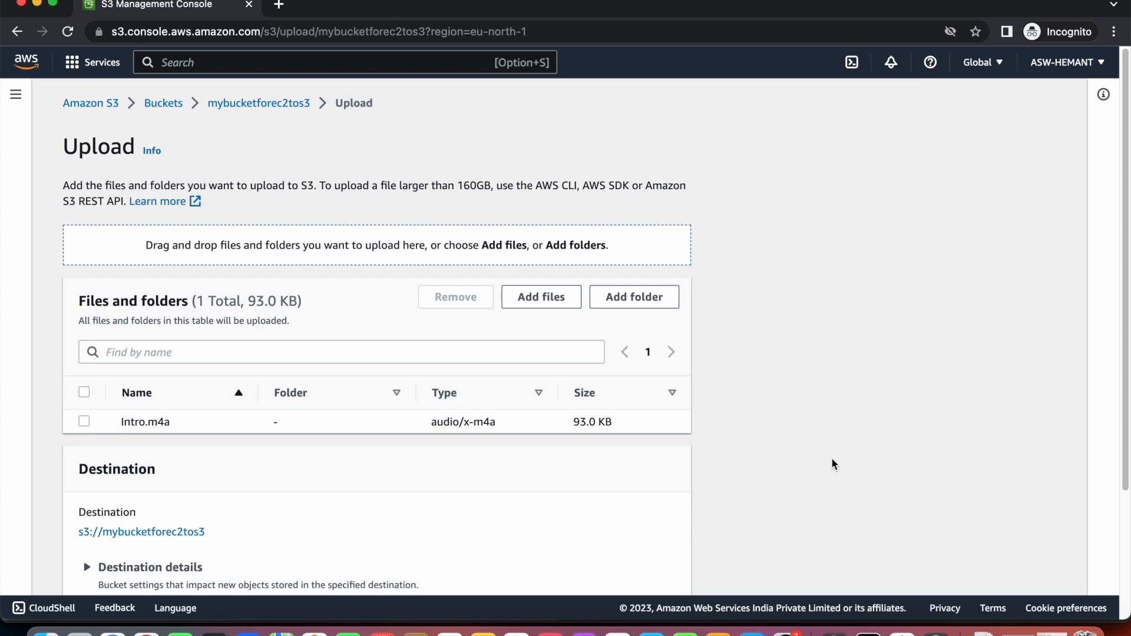
pyautogui.scroll(-5, 593, 512)
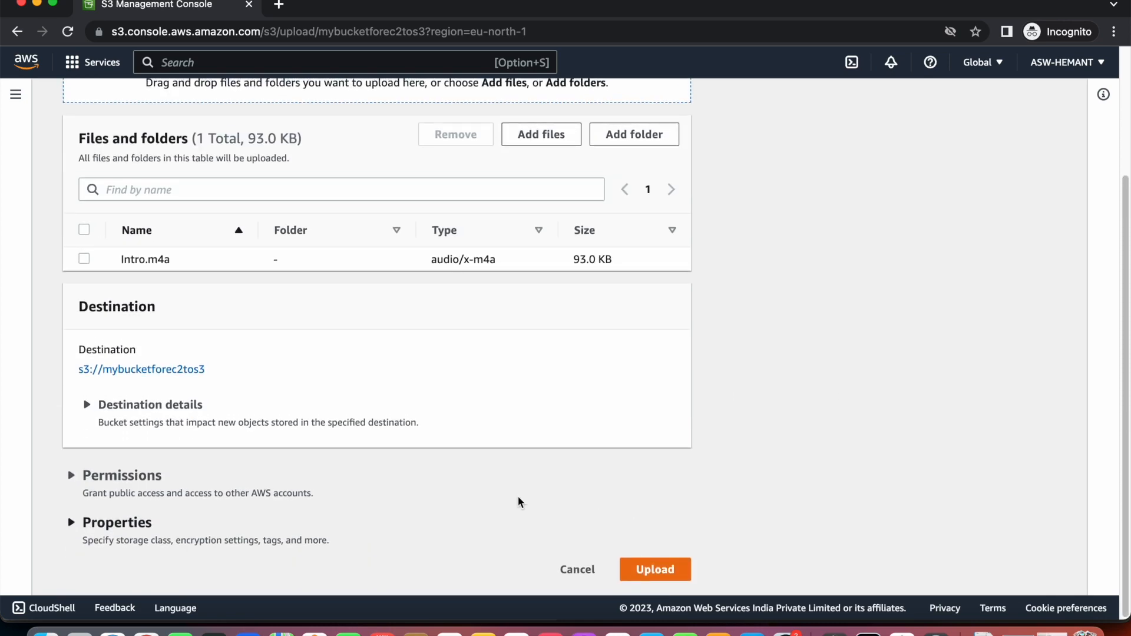
pyautogui.click(689, 576)
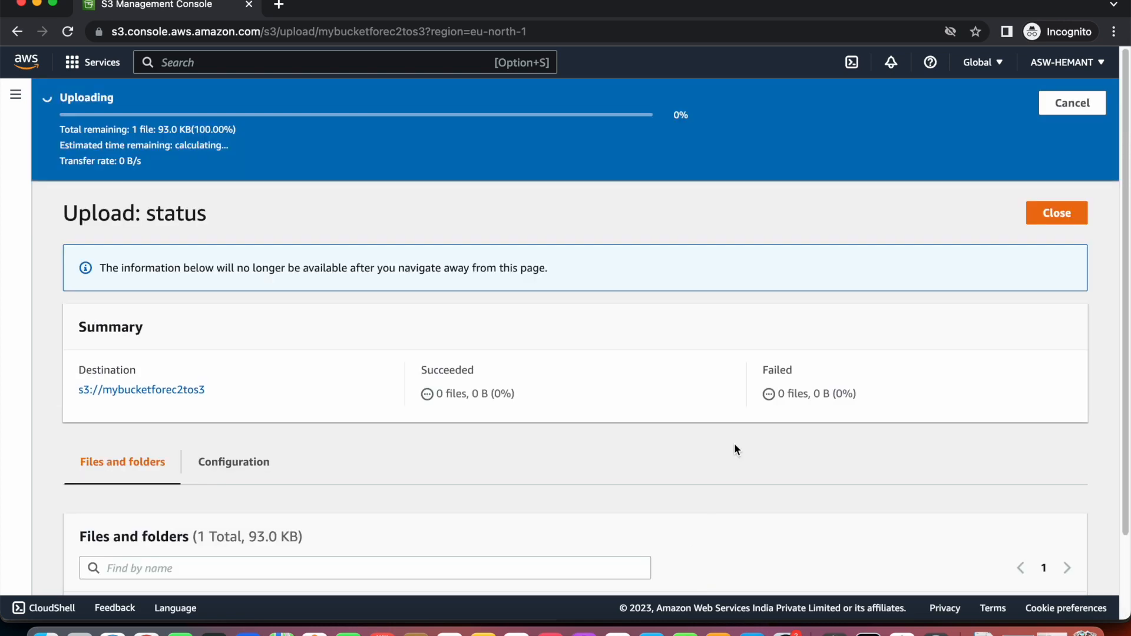
# Review the Upload succeeded status for Intro.m4a (93.0 KB).
pyautogui.scroll(-3, 734, 445)
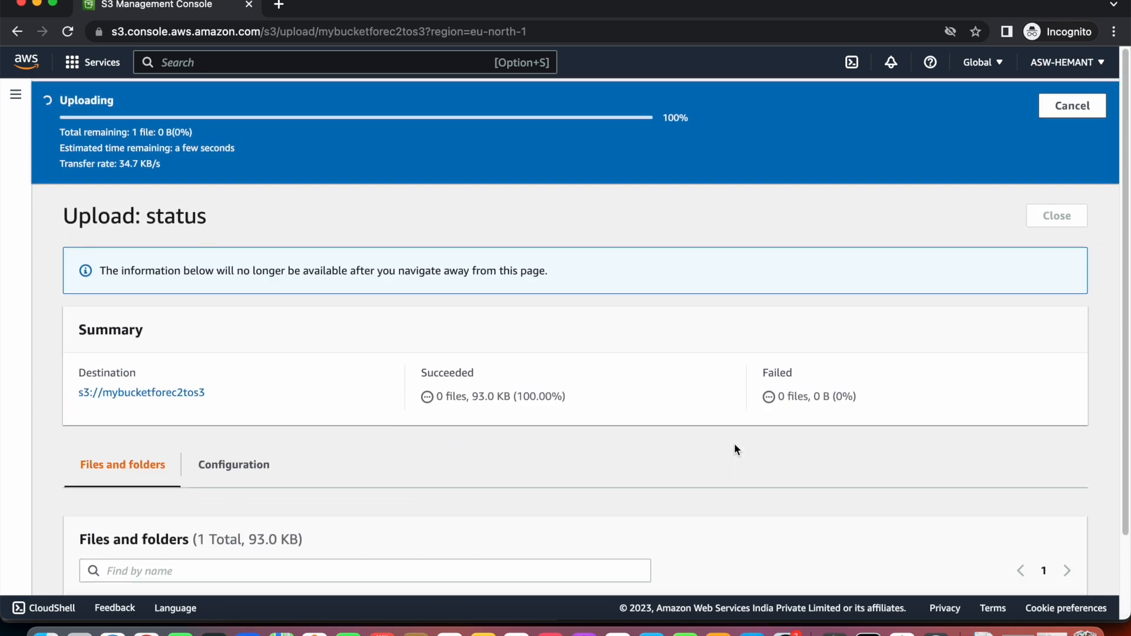
pyautogui.scroll(2, 734, 443)
pyautogui.click(15, 96)
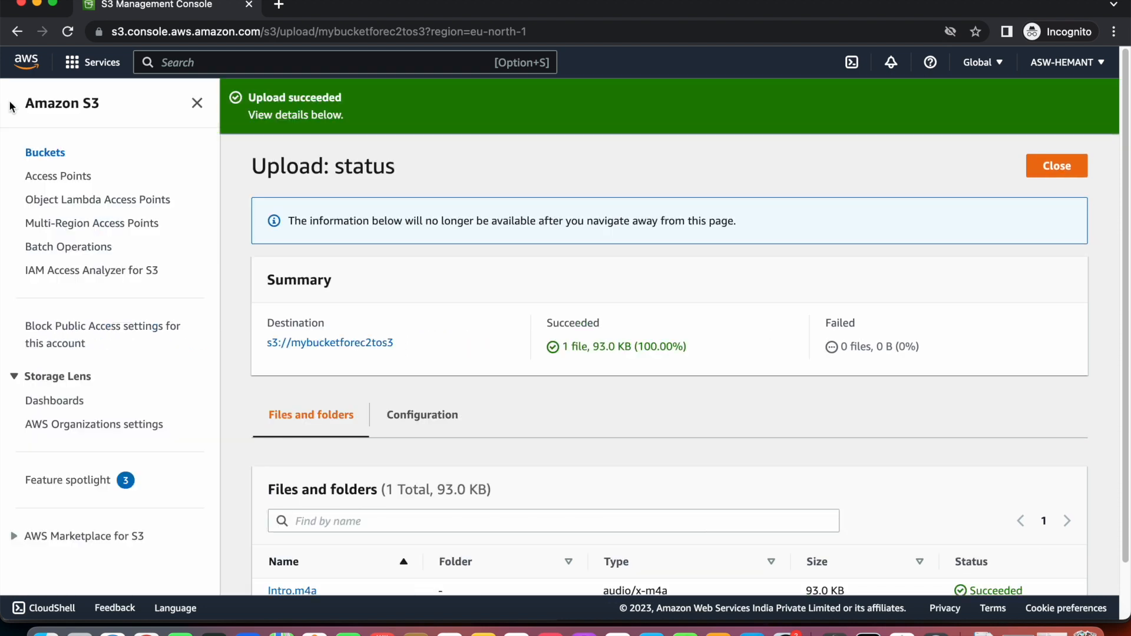
pyautogui.click(197, 104)
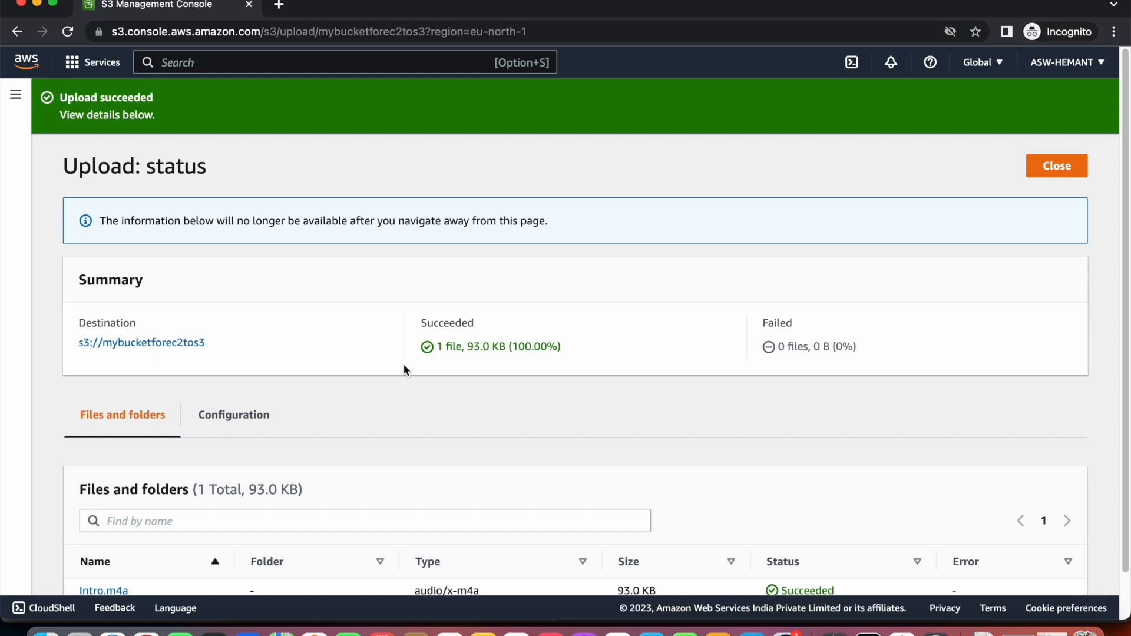
pyautogui.scroll(-2, 404, 370)
pyautogui.scroll(2, 404, 370)
# Search for IAM and open the IAM service in a new tab.
pyautogui.click(15, 95)
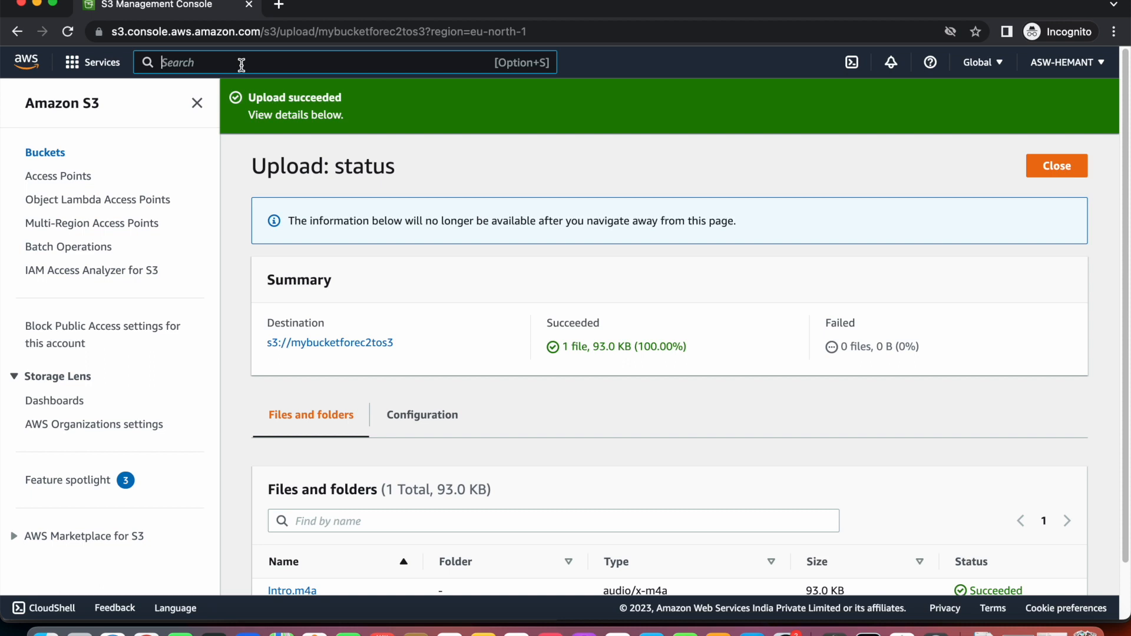
pyautogui.write('IAM')
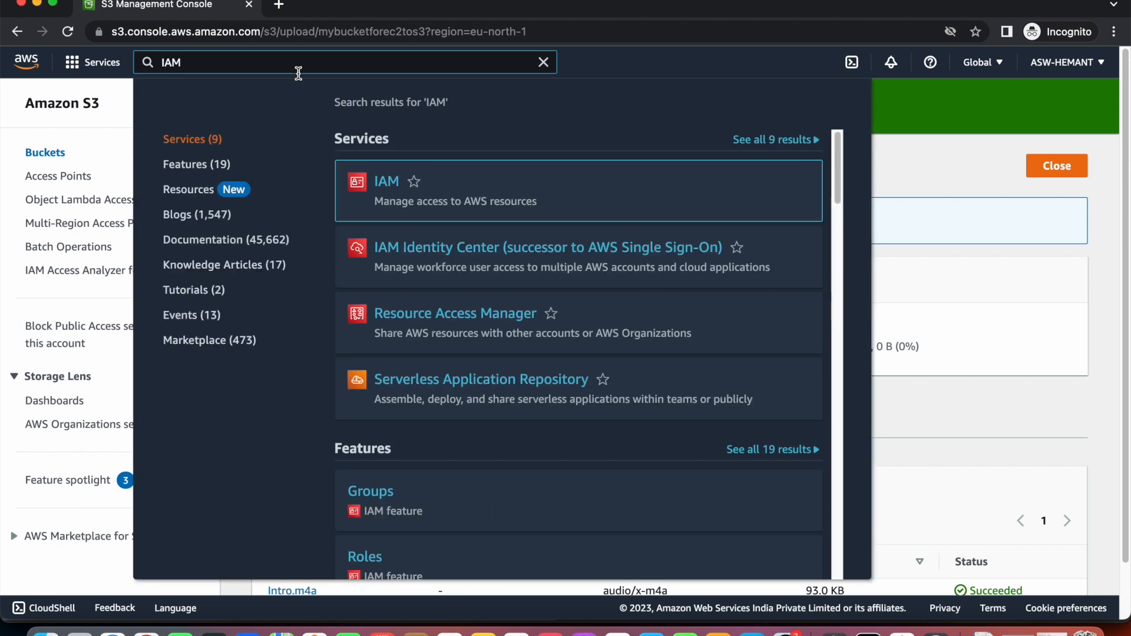
pyautogui.keyDown('super'); pyautogui.click(393, 191); pyautogui.keyUp('super')
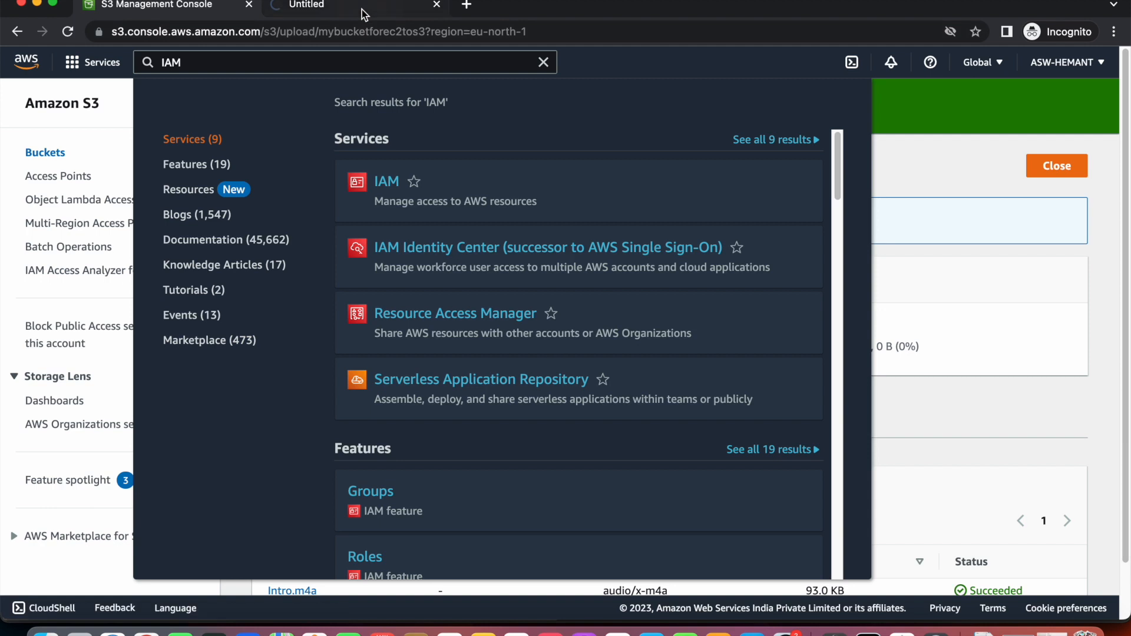
pyautogui.click(361, 10)
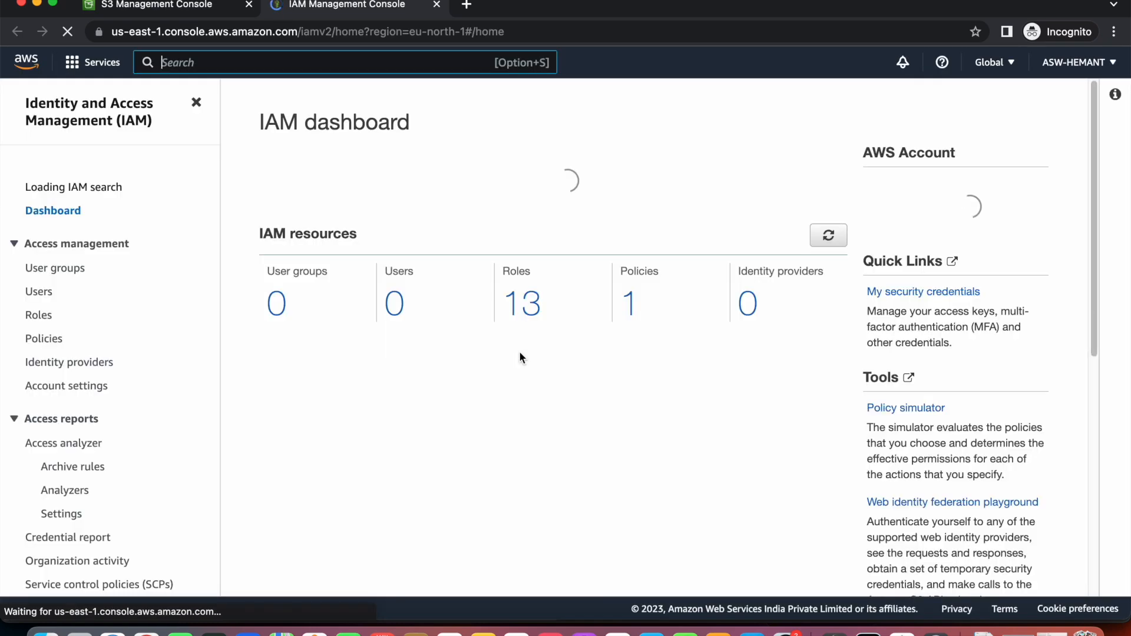
# Review the IAM dashboard's 13 roles and 1 policy, then open the Roles list.
pyautogui.scroll(-2, 520, 351)
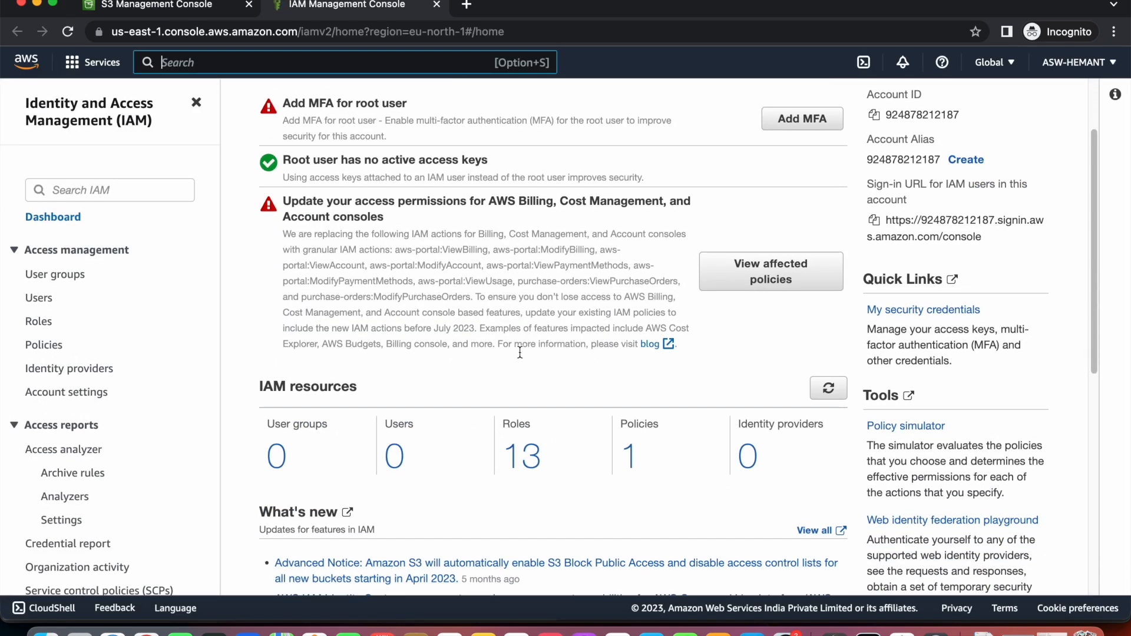
pyautogui.scroll(-3, 520, 351)
pyautogui.scroll(5, 520, 352)
pyautogui.scroll(-8, 519, 355)
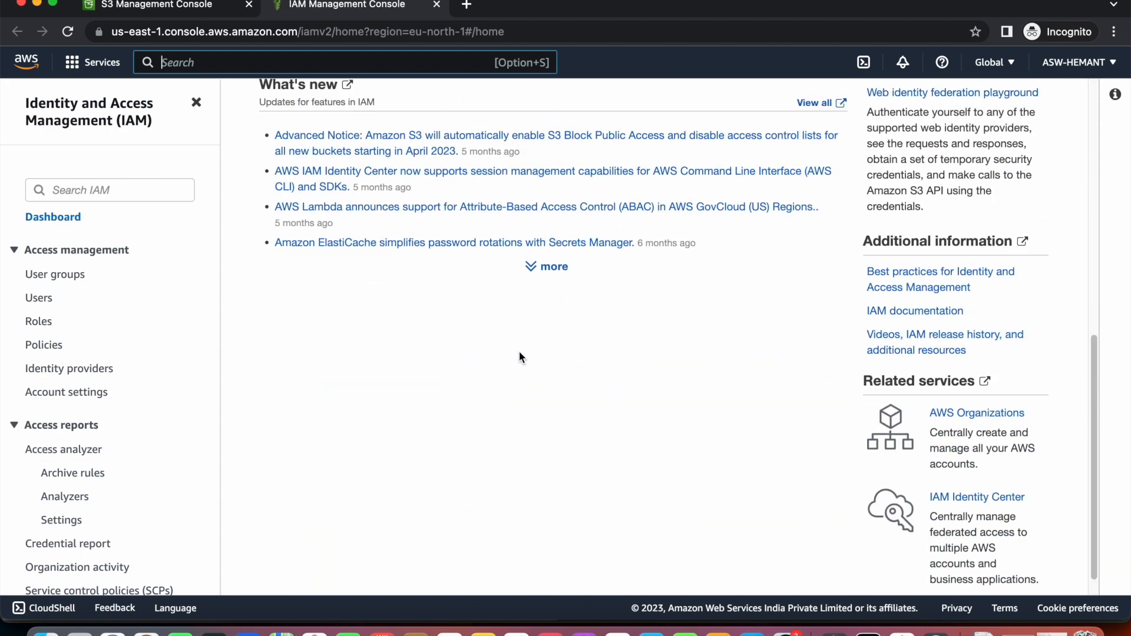
pyautogui.scroll(8, 518, 357)
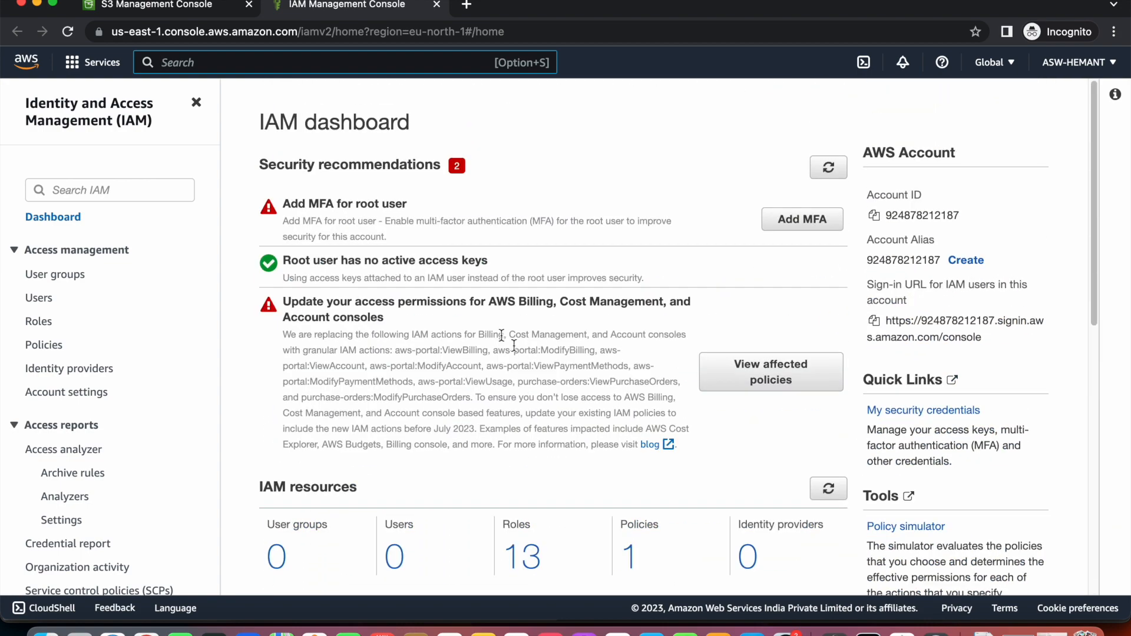
pyautogui.click(40, 323)
# Start a new role with AWS service EC2 as its trusted use case.
pyautogui.click(989, 163)
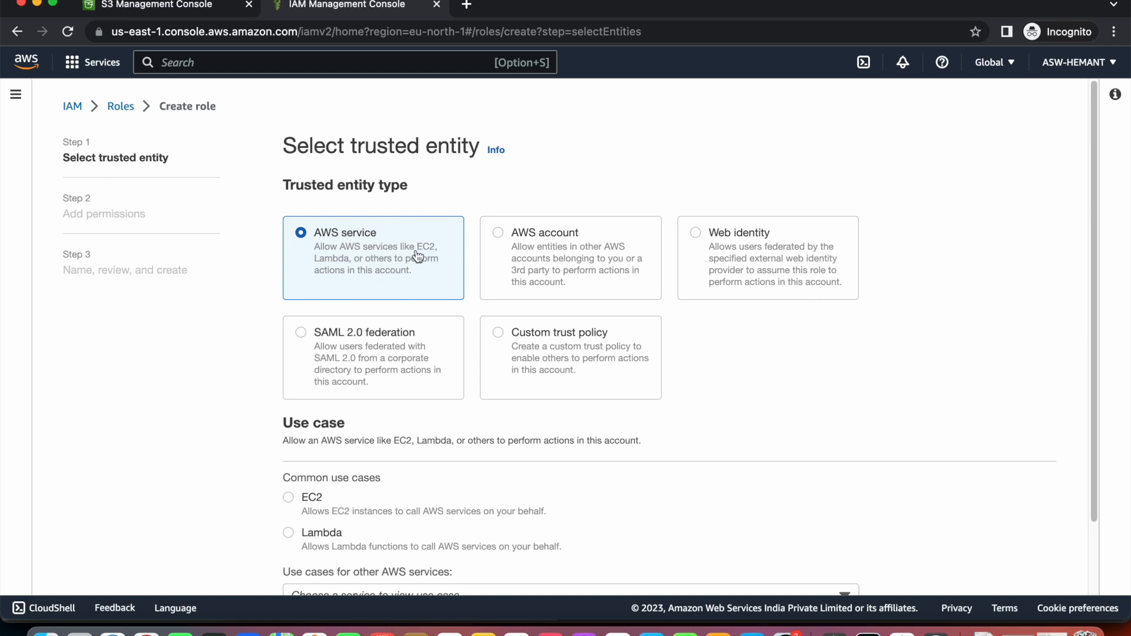
pyautogui.scroll(-3, 417, 257)
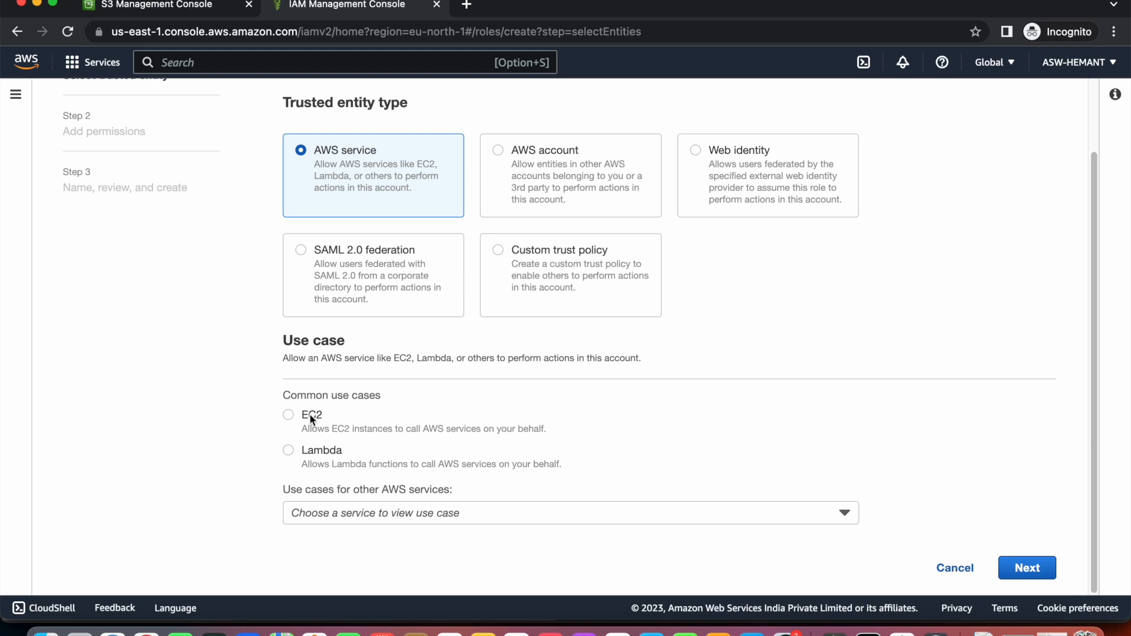
pyautogui.click(288, 416)
pyautogui.click(1027, 568)
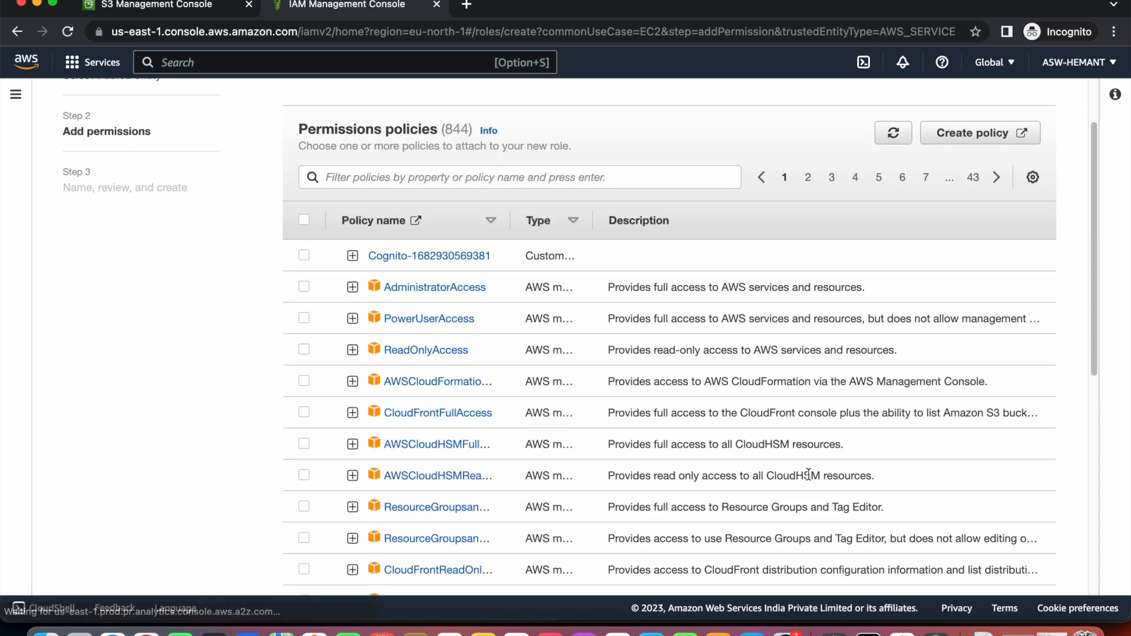
# Filter policies for s3full, attach AmazonS3FullAccess, and continue to naming and review.
pyautogui.click(501, 177)
pyautogui.write('s3full')
pyautogui.press('Return')
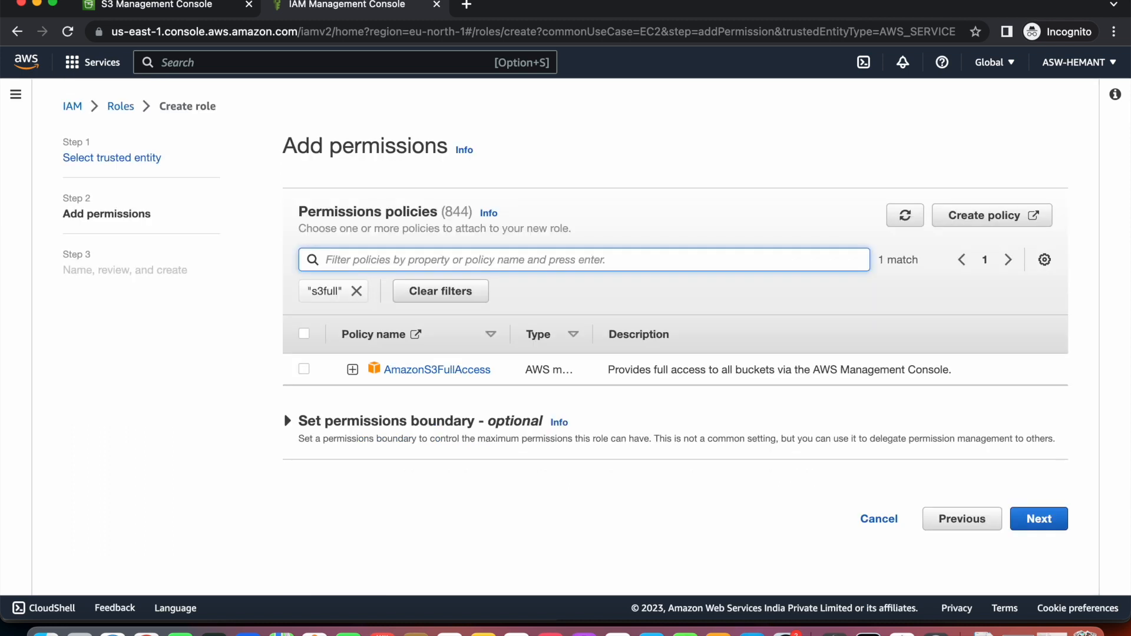
pyautogui.click(303, 369)
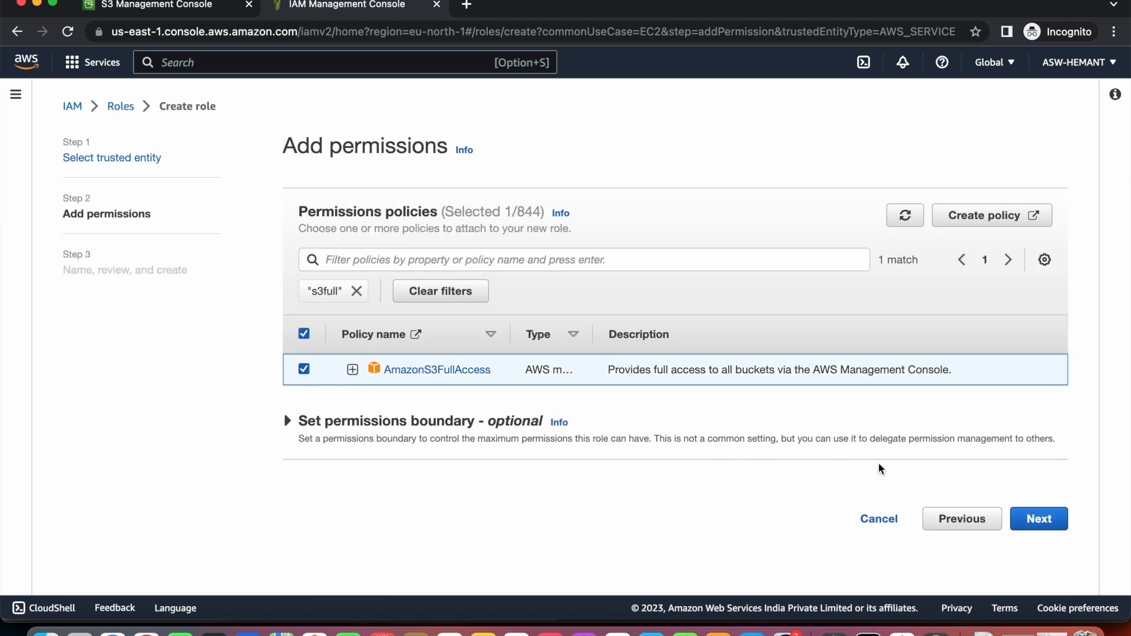
pyautogui.click(290, 422)
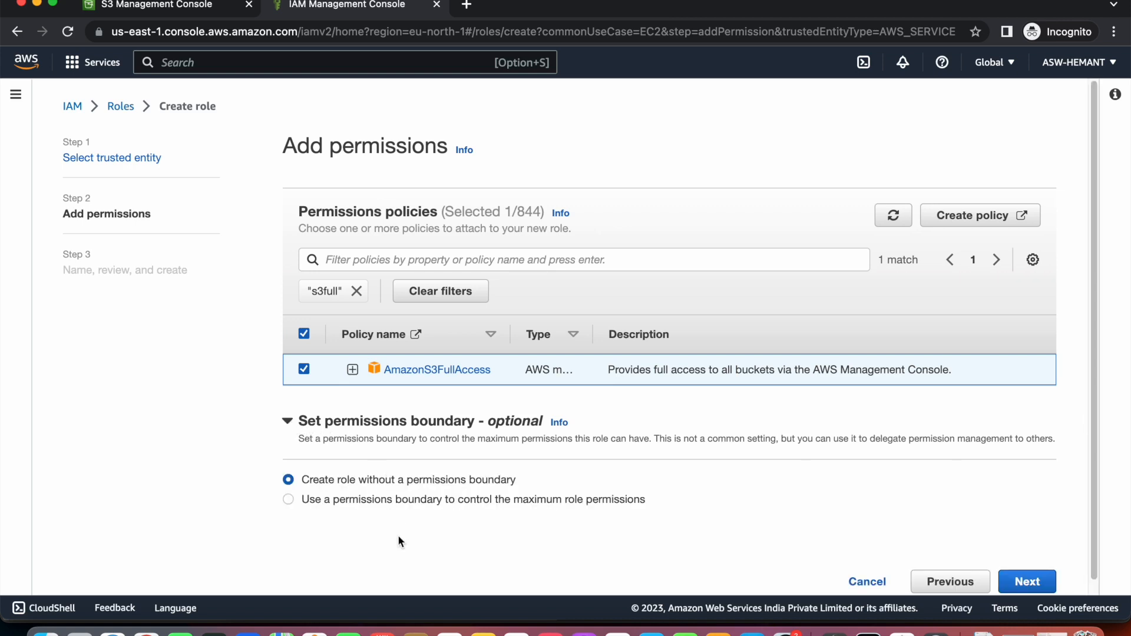
pyautogui.click(1031, 585)
# Name the role s3access and create it.
pyautogui.scroll(-3, 587, 373)
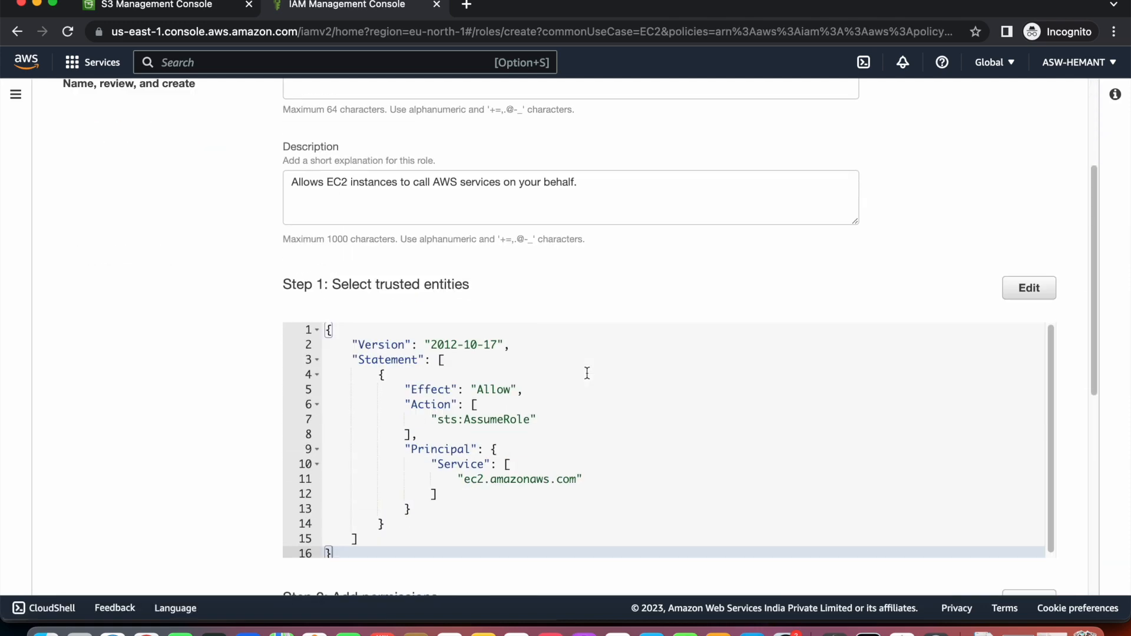
pyautogui.scroll(3, 588, 379)
pyautogui.click(475, 274)
pyautogui.write('s')
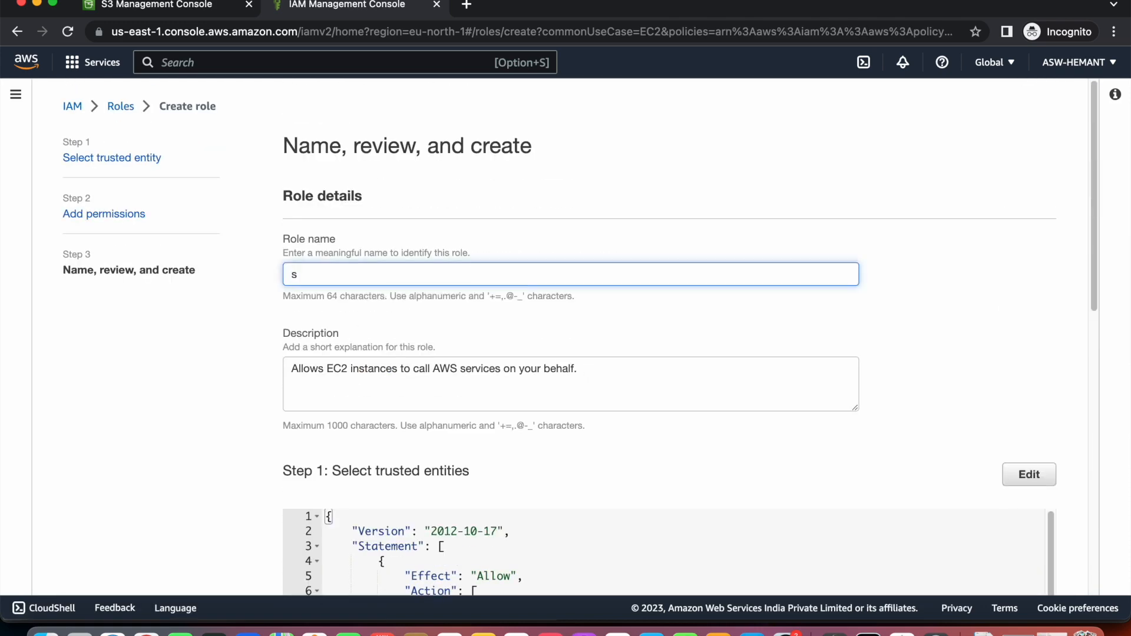
pyautogui.write('3access')
pyautogui.scroll(-7, 736, 417)
pyautogui.scroll(-4, 735, 421)
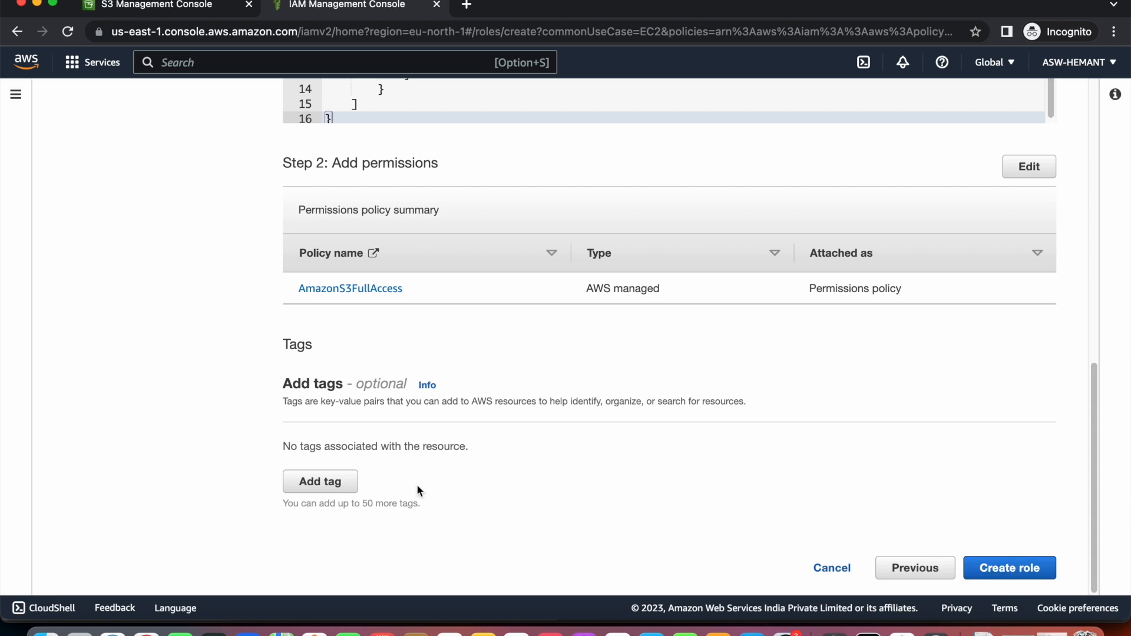
pyautogui.click(1027, 569)
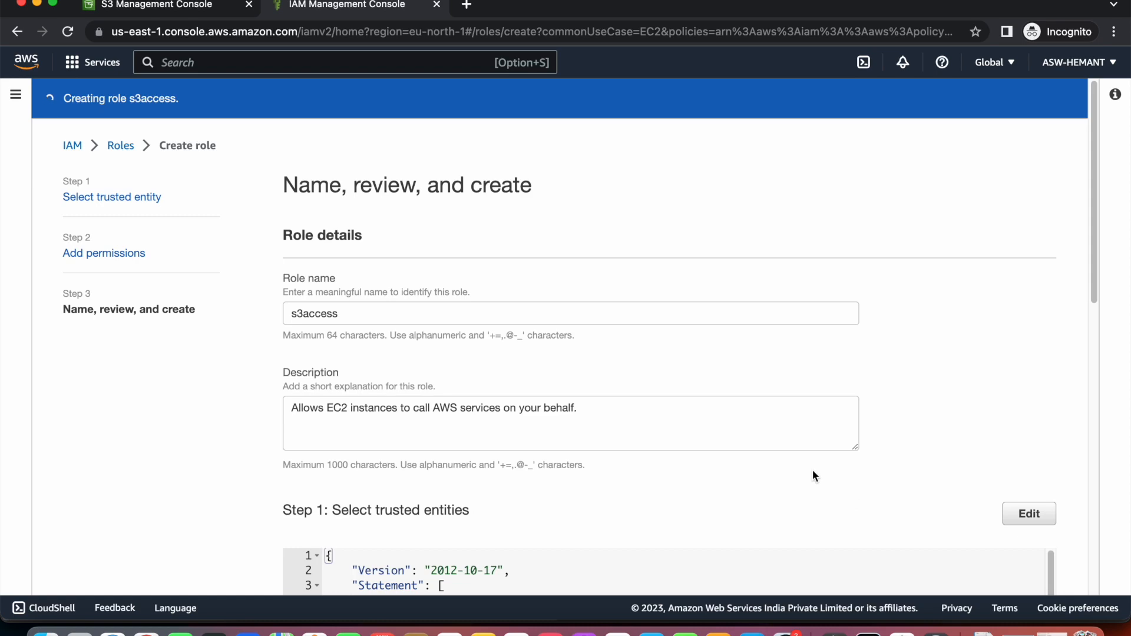
# Search the Roles list for s3 and confirm s3access is trusted by ec2.
pyautogui.scroll(-11, 708, 410)
pyautogui.click(982, 562)
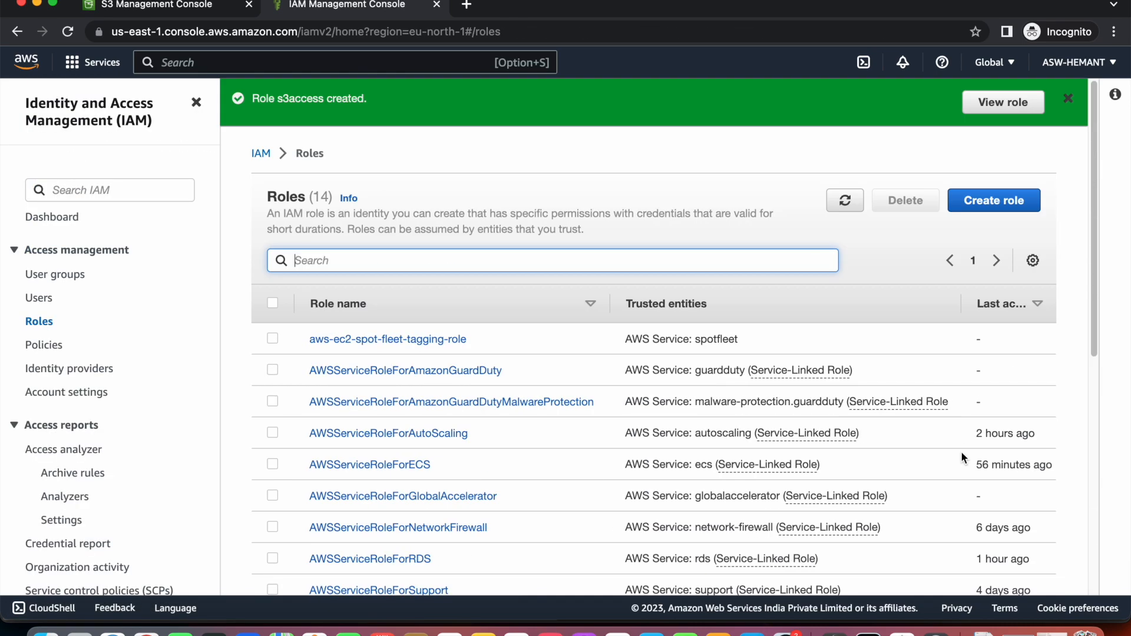
pyautogui.write('s3')
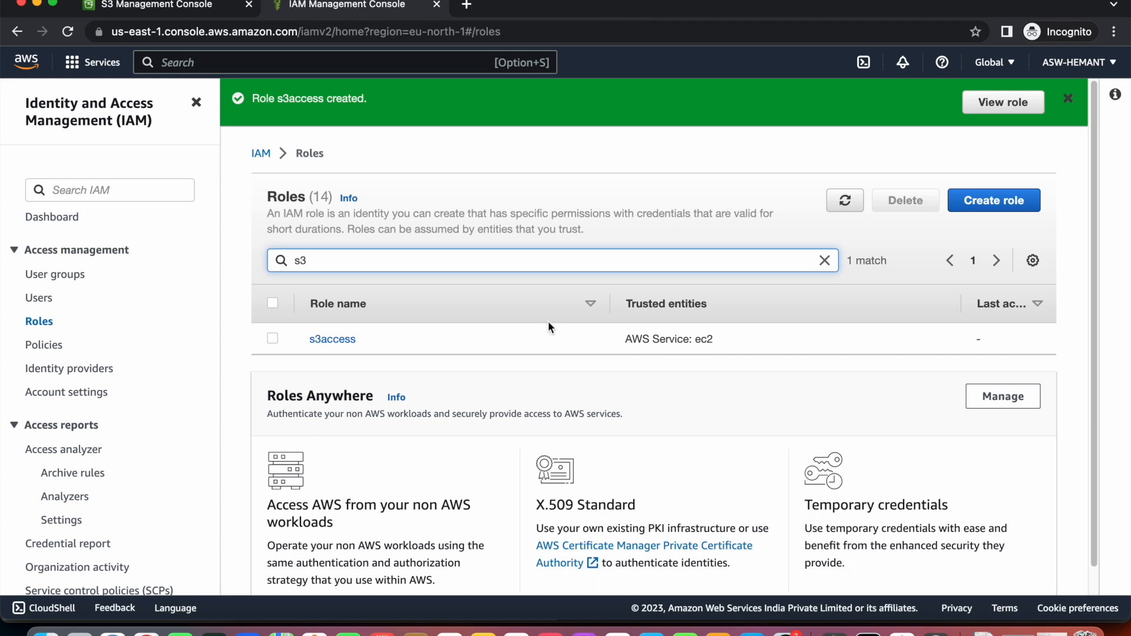
pyautogui.moveTo(718, 338); pyautogui.dragTo(695, 341)
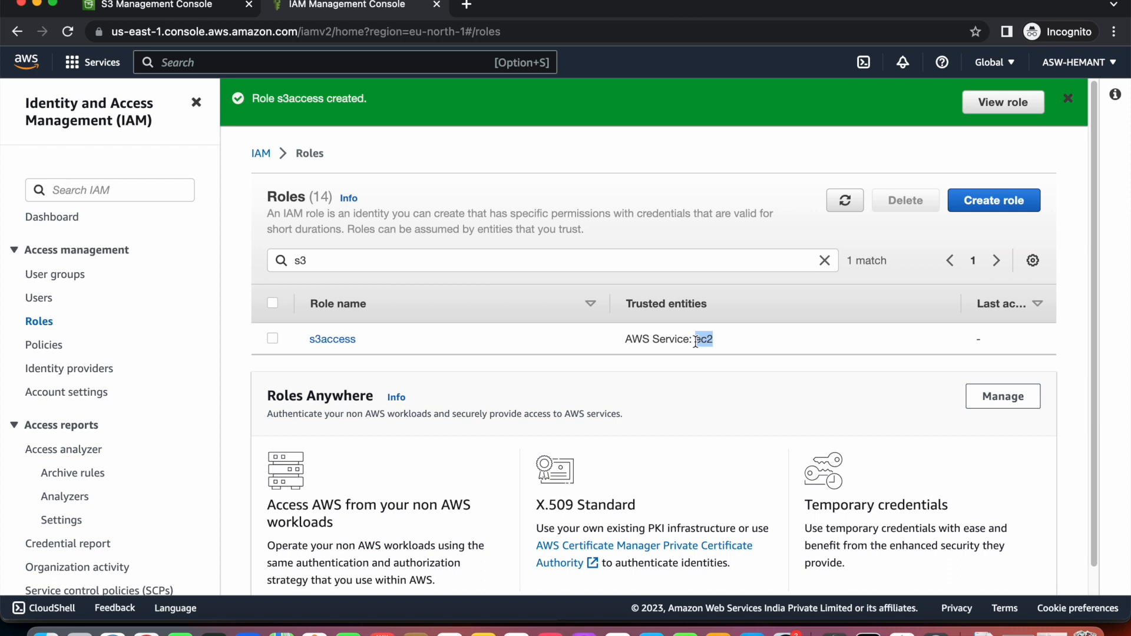
# Open EC2 in a new tab and start launching a new instance.
pyautogui.click(387, 61)
pyautogui.write('ec')
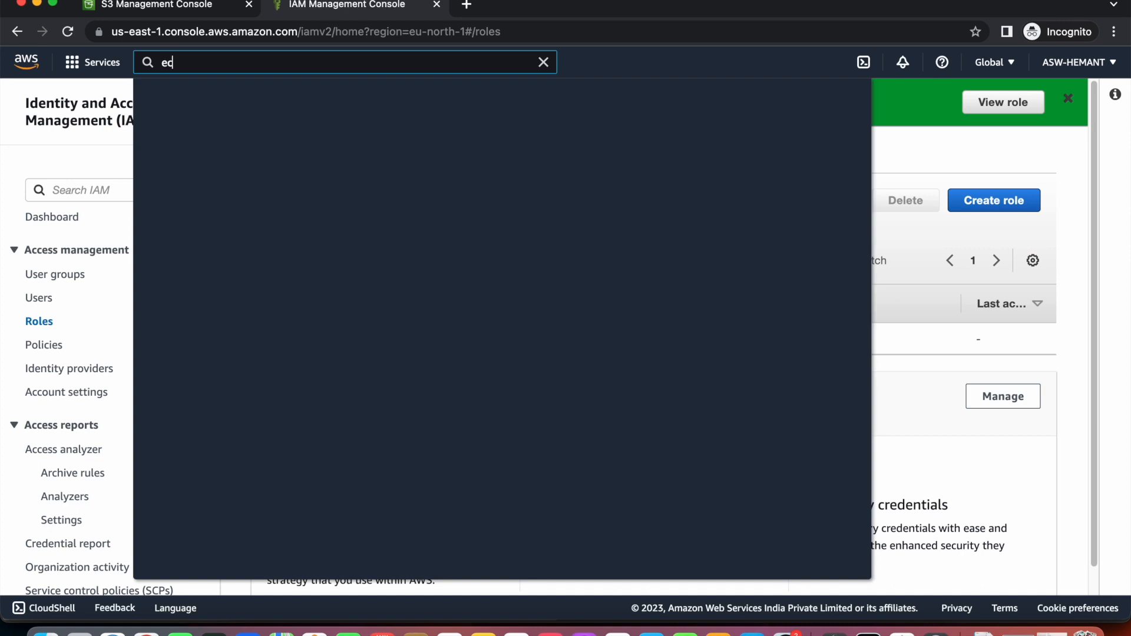
pyautogui.moveTo(383, 182)
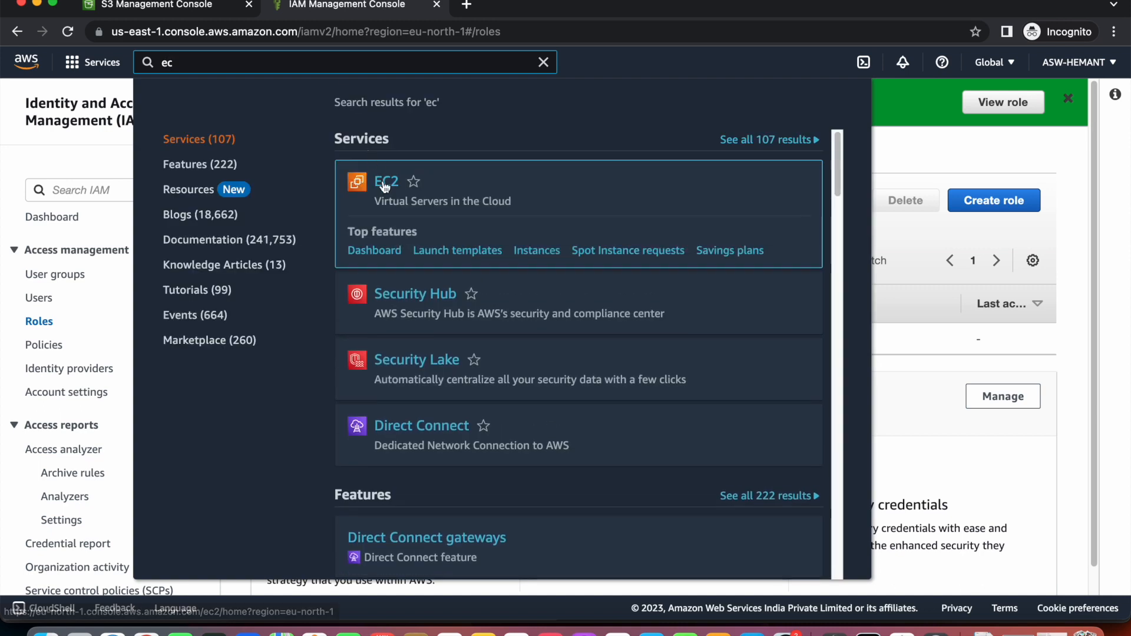
pyautogui.keyDown('super'); pyautogui.click(397, 187); pyautogui.keyUp('super')
pyautogui.click(559, 4)
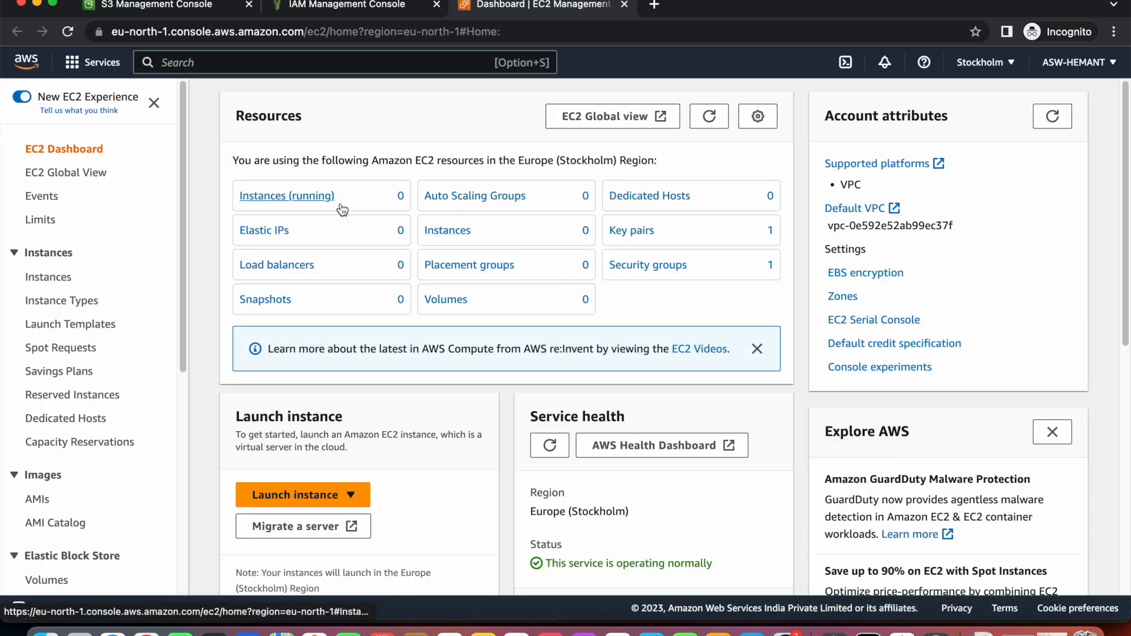
pyautogui.click(276, 196)
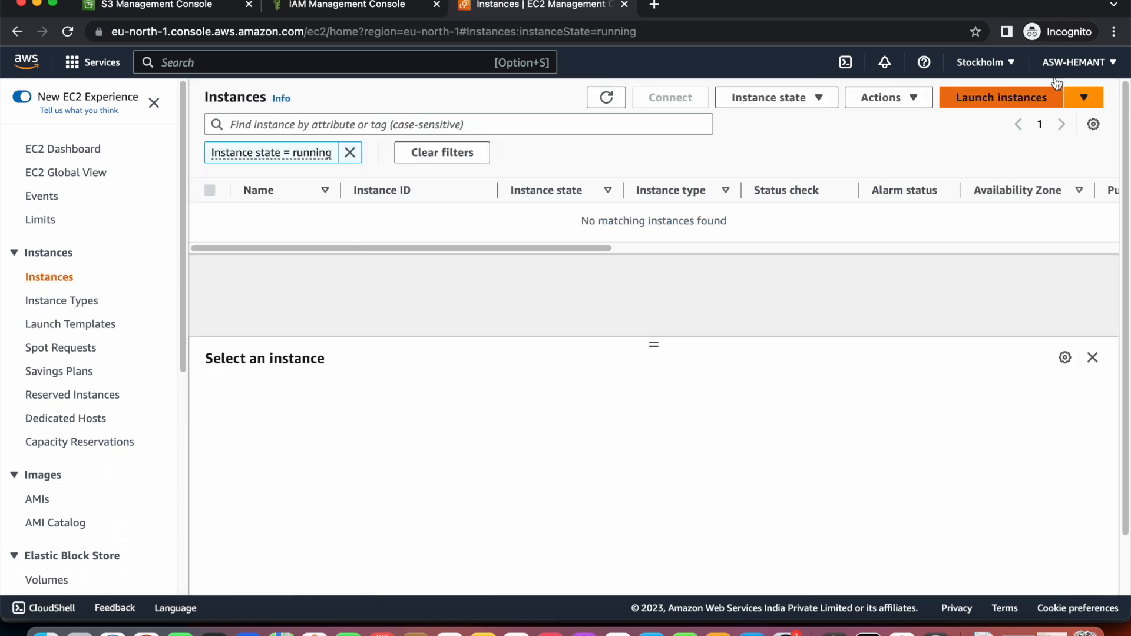
pyautogui.click(1021, 103)
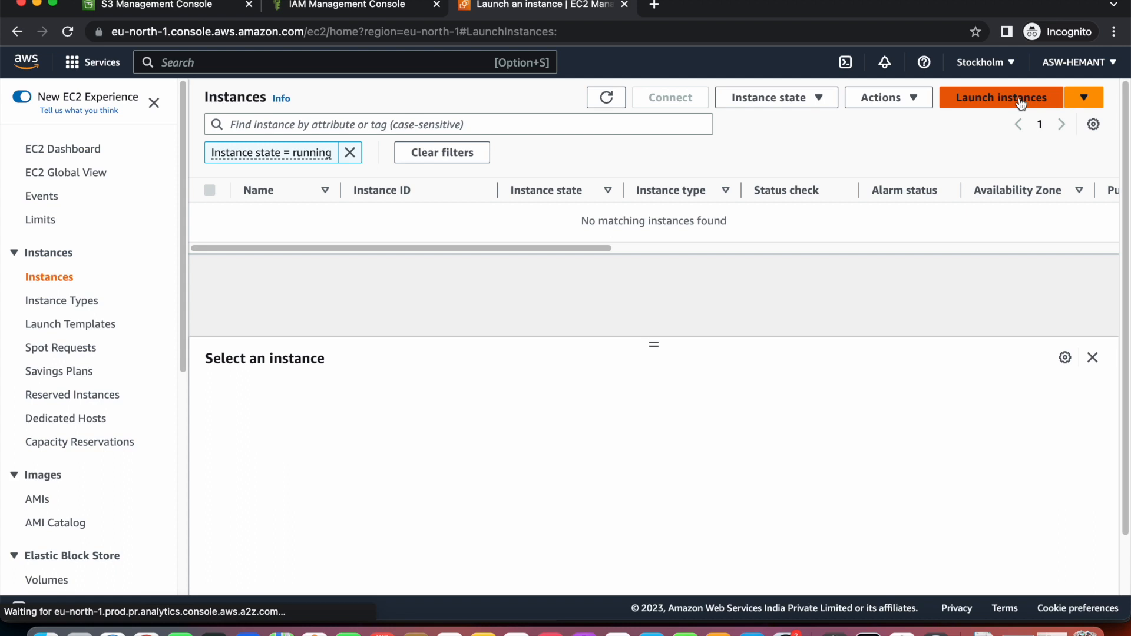
# Name the new instance MyInstanceToConnectWithS3.
pyautogui.scroll(-3, 383, 293)
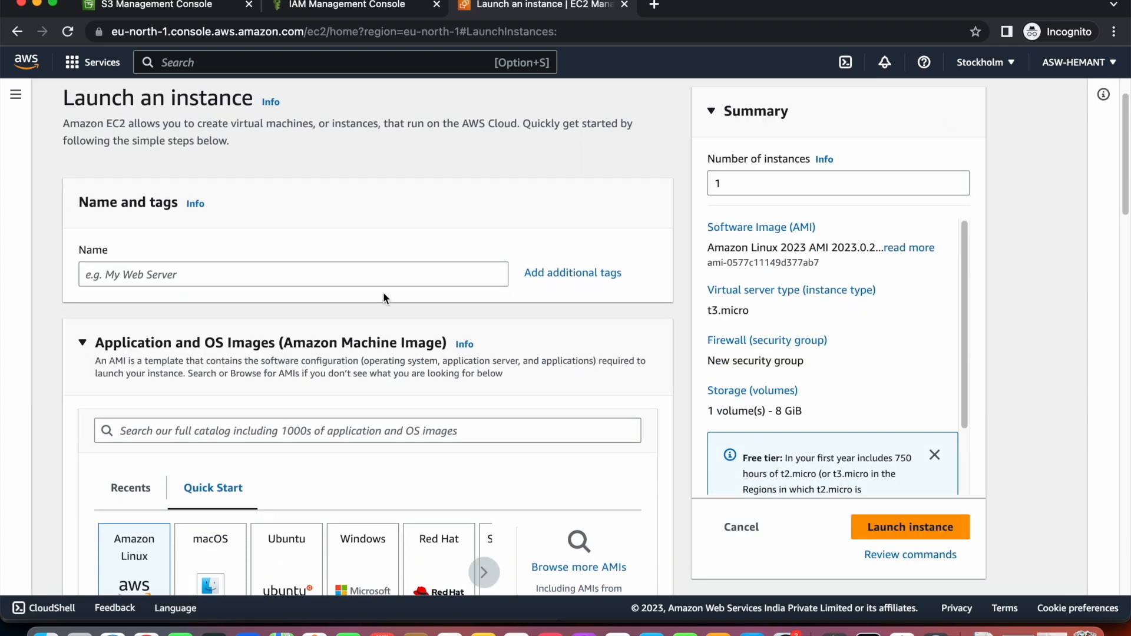
pyautogui.click(357, 247)
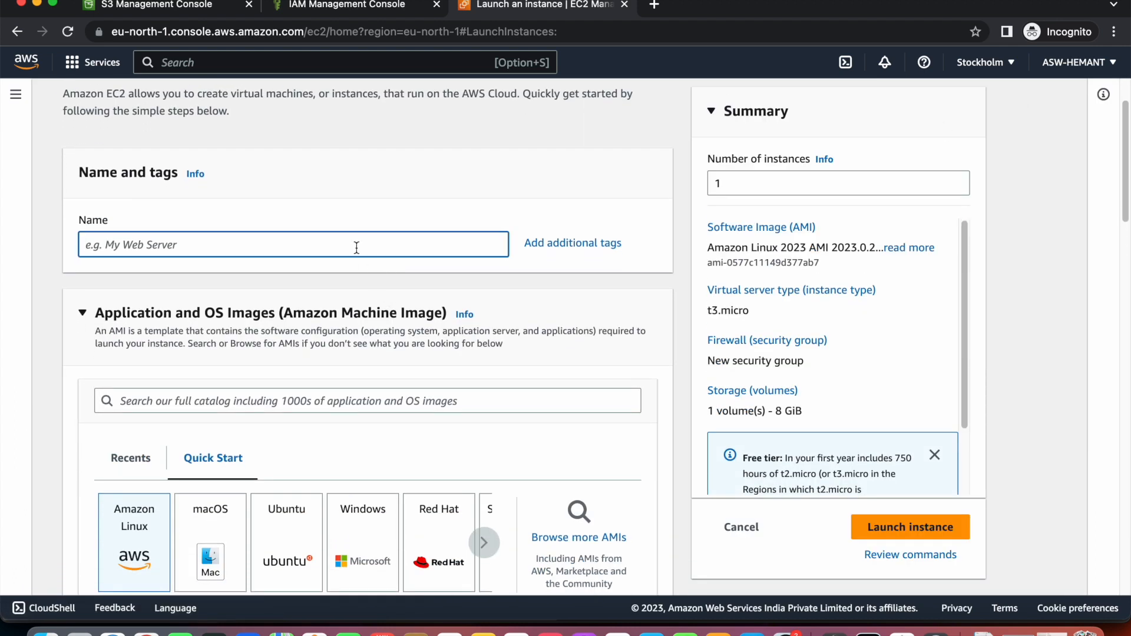
pyautogui.write('MY')
pyautogui.press('BackSpace')
pyautogui.write('yInstanceToconn')
pyautogui.press('BackSpace')
pyautogui.press('BackSpace')
pyautogui.press('BackSpace')
pyautogui.press('BackSpace')
pyautogui.write('ConnectWithS3')
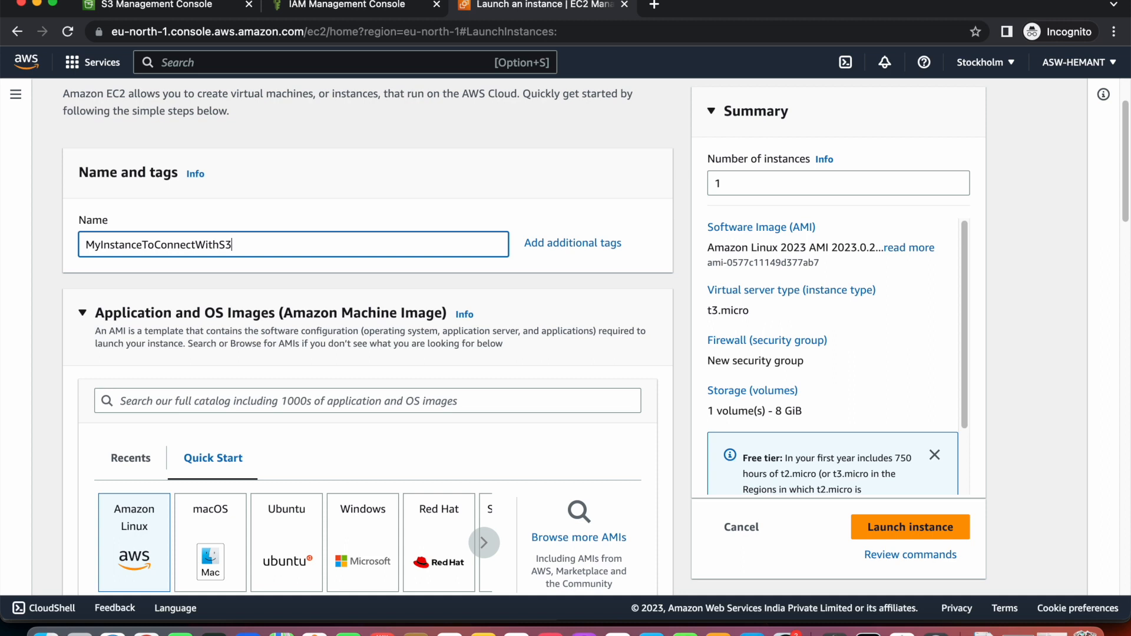
pyautogui.scroll(-3, 432, 352)
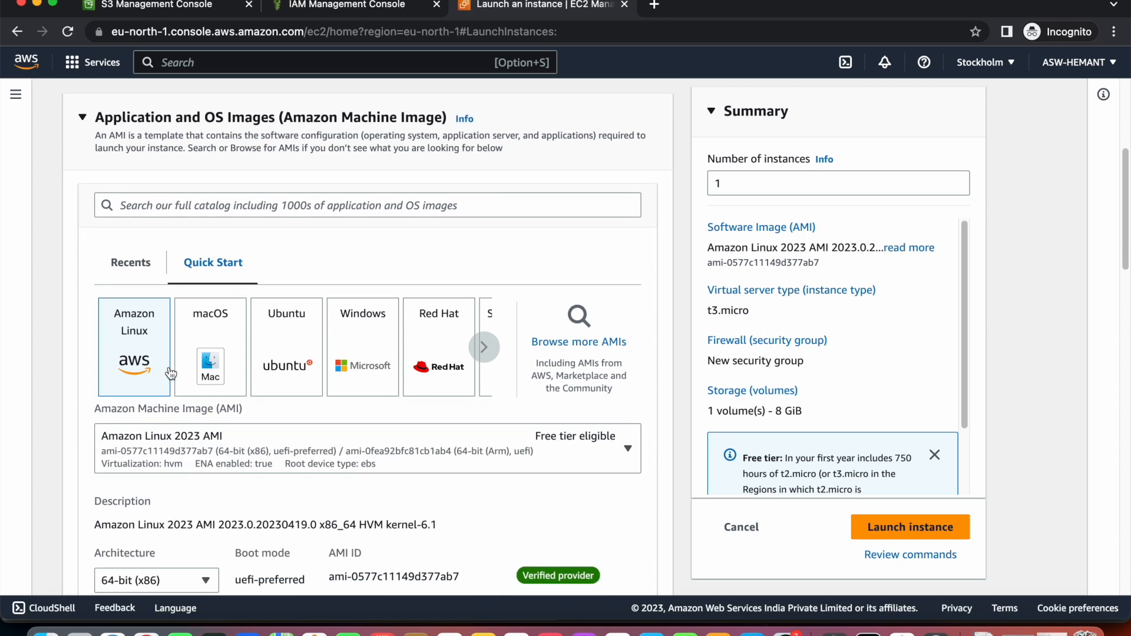
pyautogui.write('3')
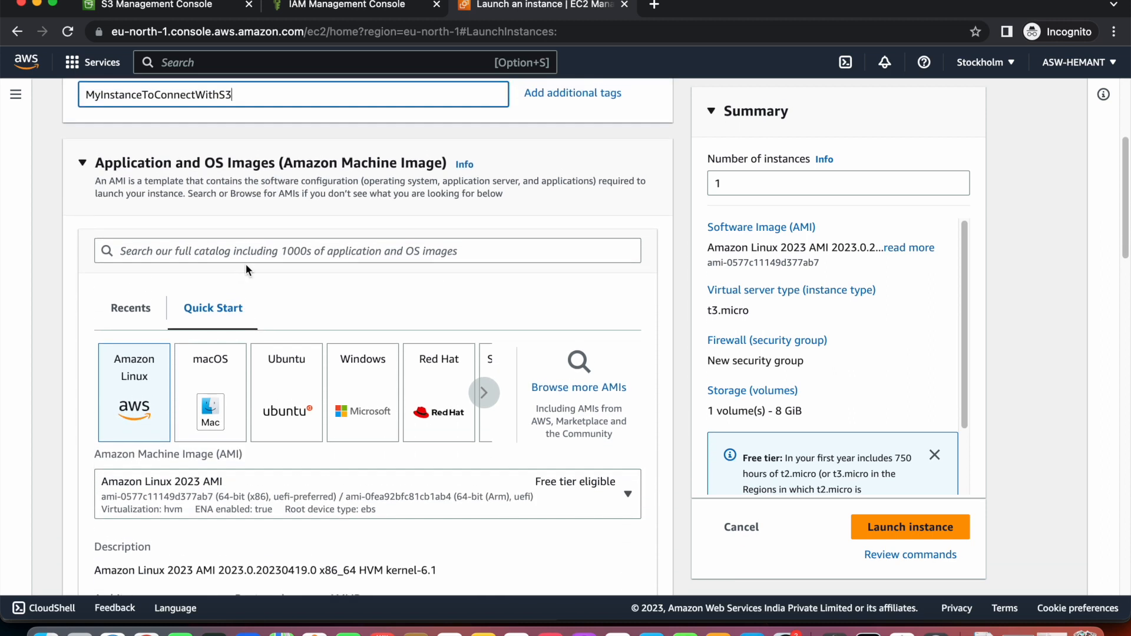
# Keep Amazon Linux 2023 as the instance's AMI.
pyautogui.scroll(-4, 330, 224)
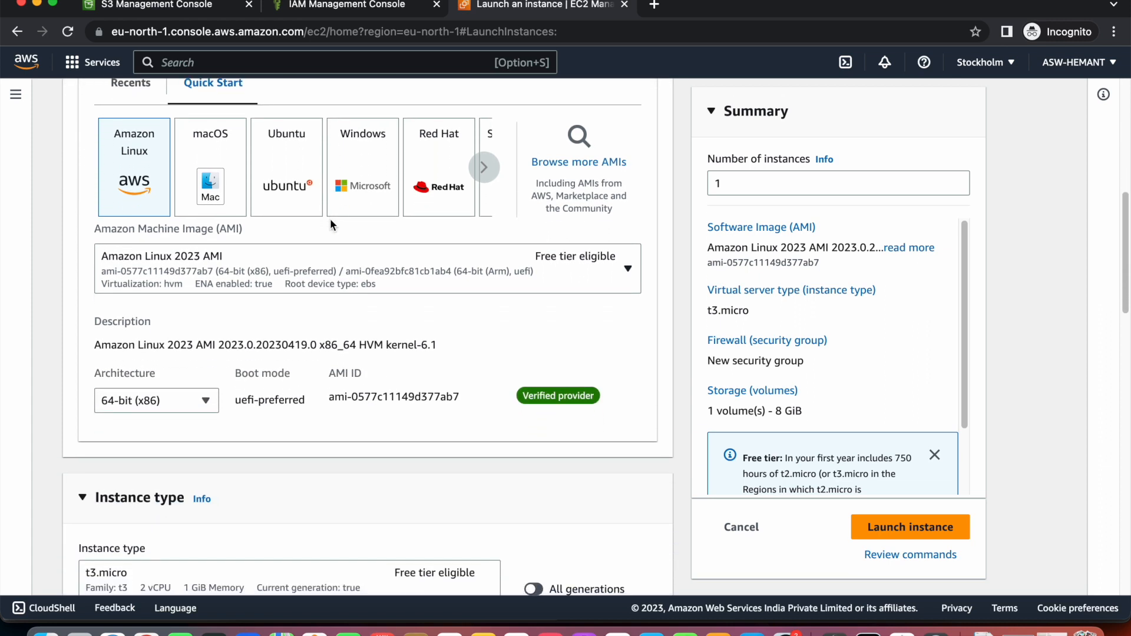
pyautogui.scroll(1, 217, 222)
pyautogui.scroll(1, 218, 222)
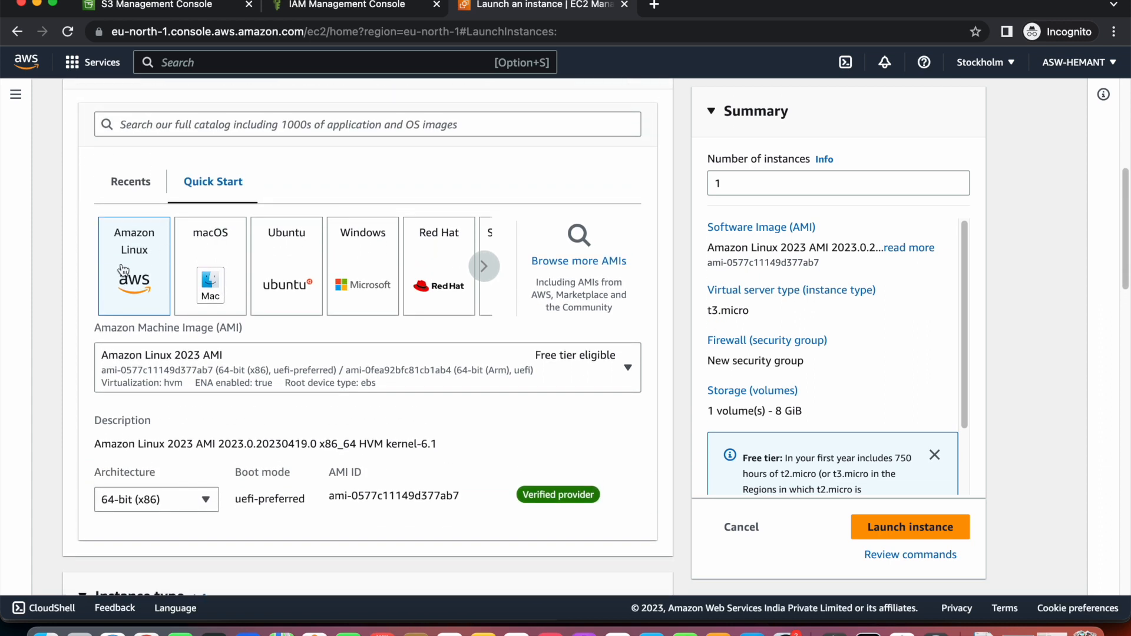
pyautogui.click(212, 379)
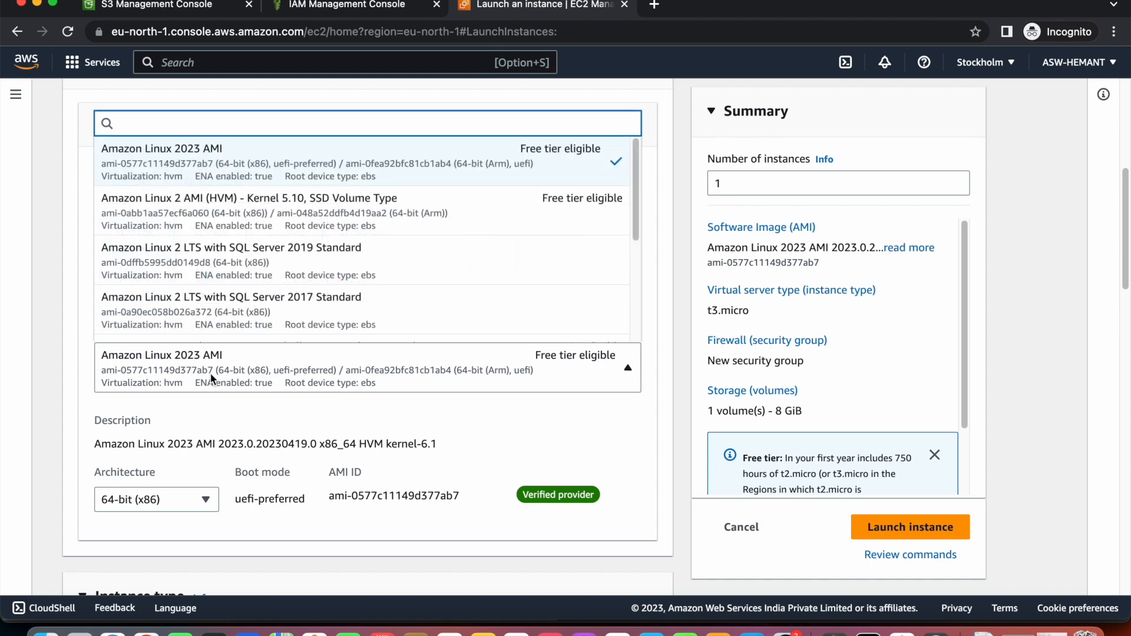
pyautogui.click(440, 181)
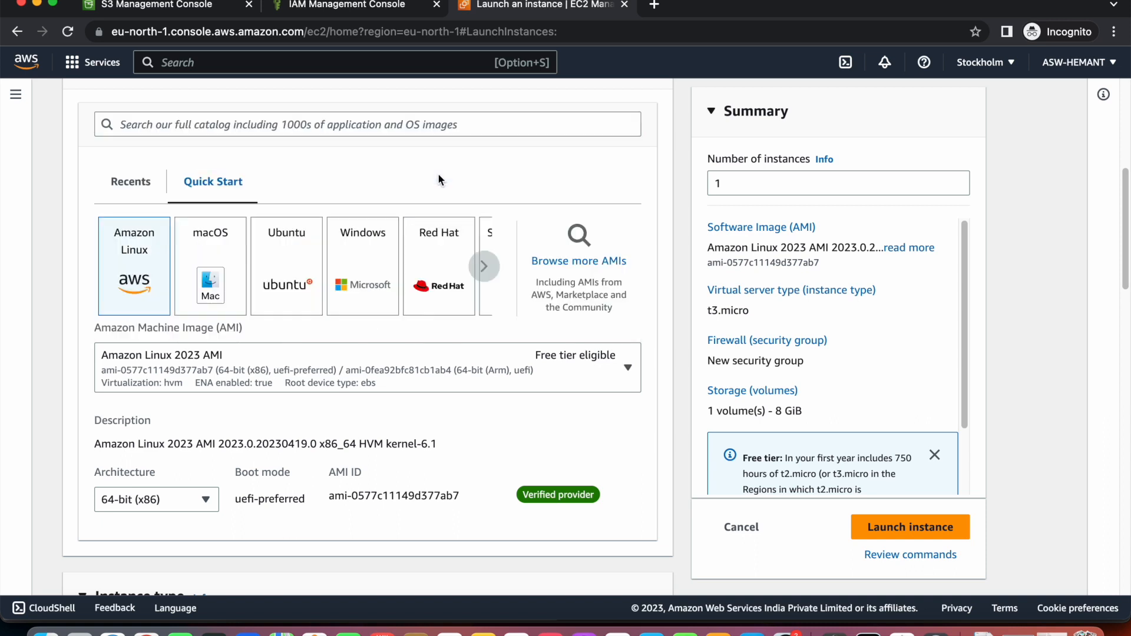
# Keep instance type t3.micro and review the available key pairs.
pyautogui.scroll(-5, 453, 298)
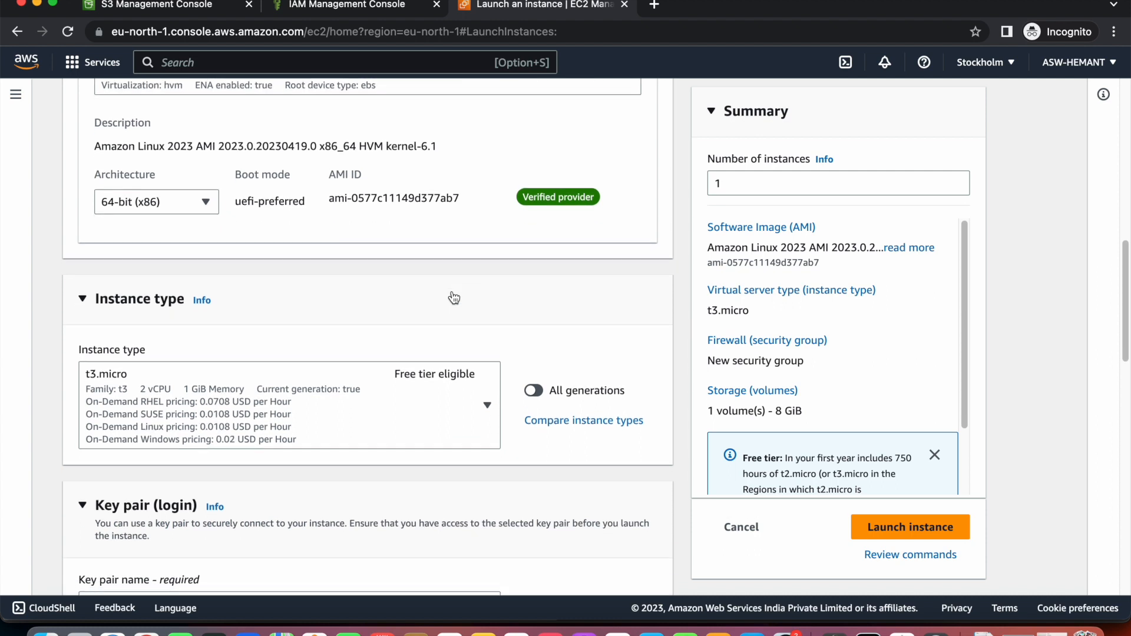
pyautogui.scroll(3, 454, 298)
pyautogui.scroll(-6, 451, 290)
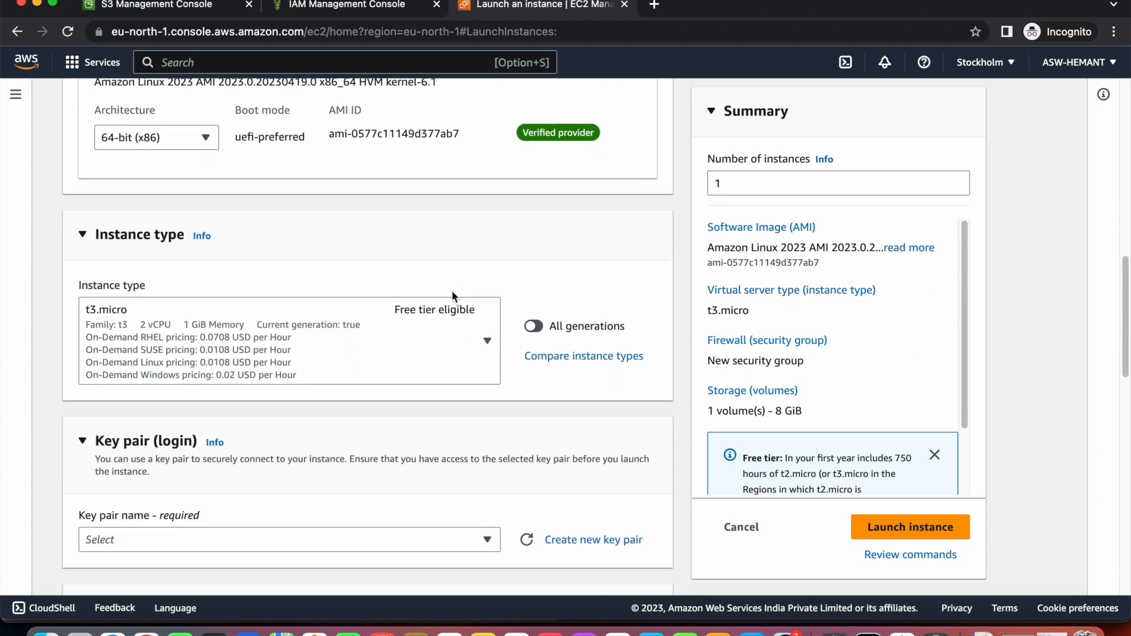
pyautogui.scroll(-7, 142, 324)
pyautogui.click(145, 332)
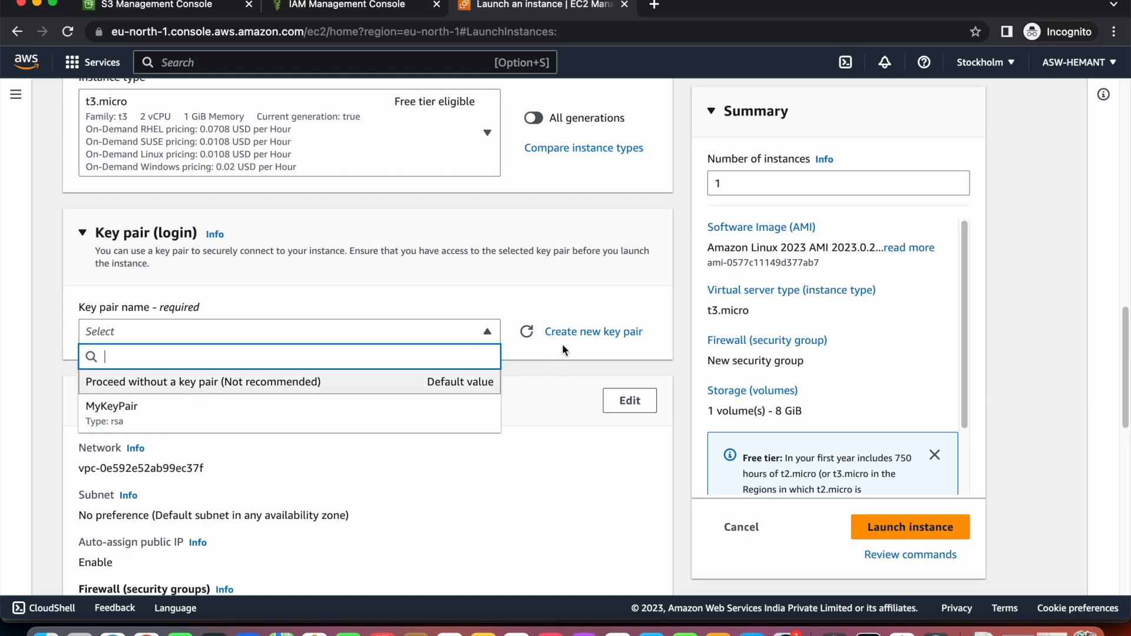
pyautogui.click(583, 332)
# Create RSA key pair S3keypair in .pem format, downloading S3keypair.pem.
pyautogui.click(546, 288)
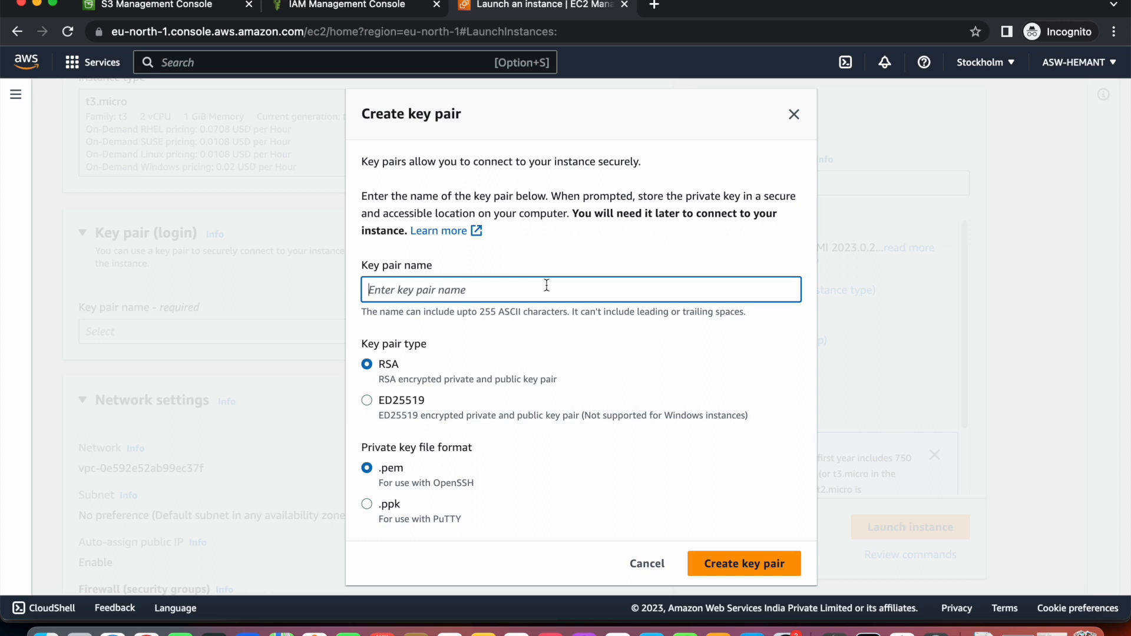
pyautogui.write('S3keypair')
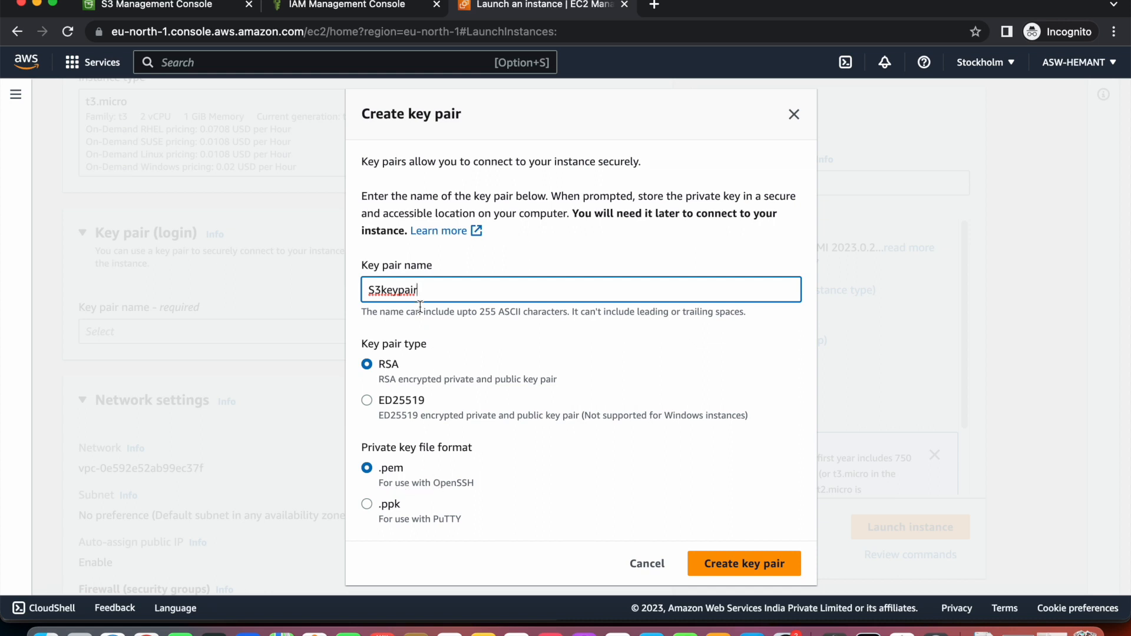
pyautogui.press('super+a')
pyautogui.doubleClick(453, 485)
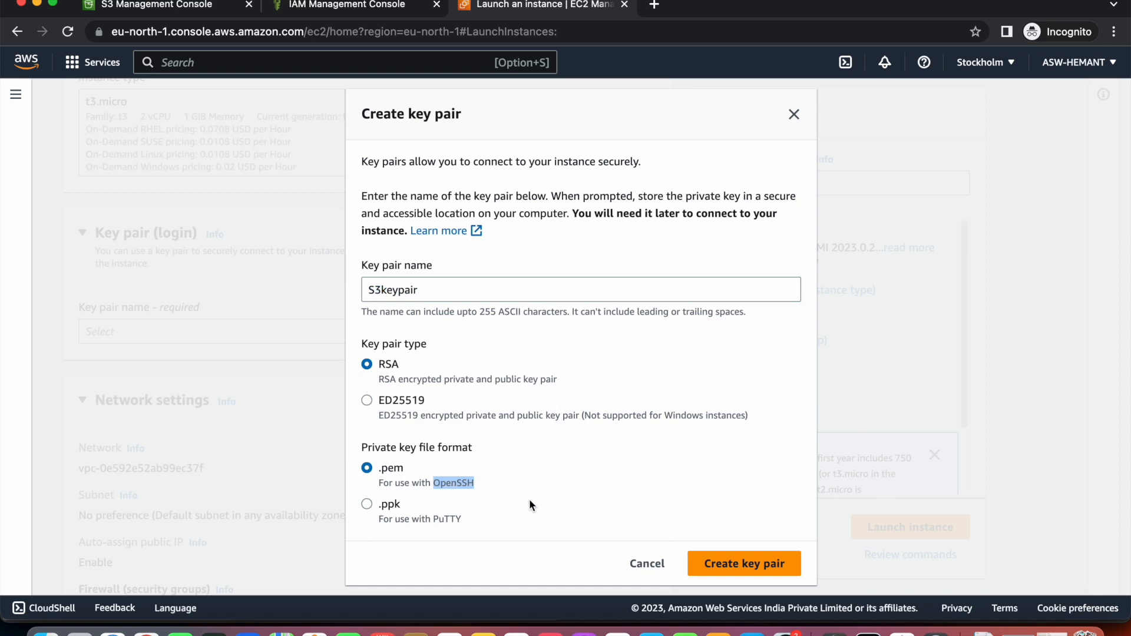
pyautogui.click(744, 570)
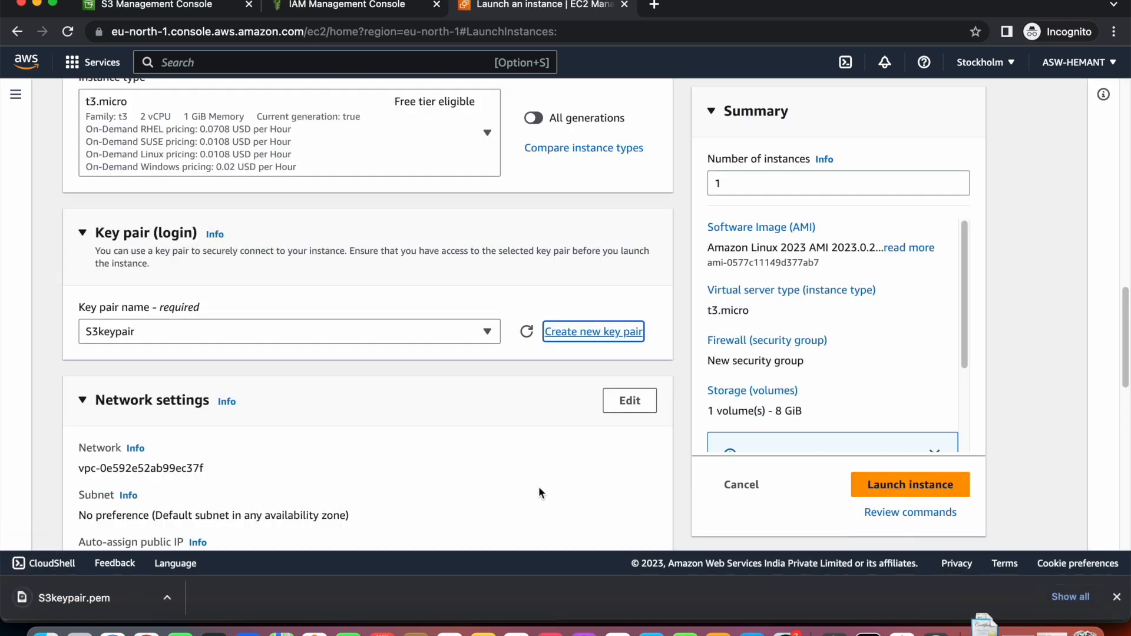
# Confirm S3keypair as the instance's key pair.
pyautogui.scroll(-1, 444, 437)
pyautogui.scroll(-4, 443, 437)
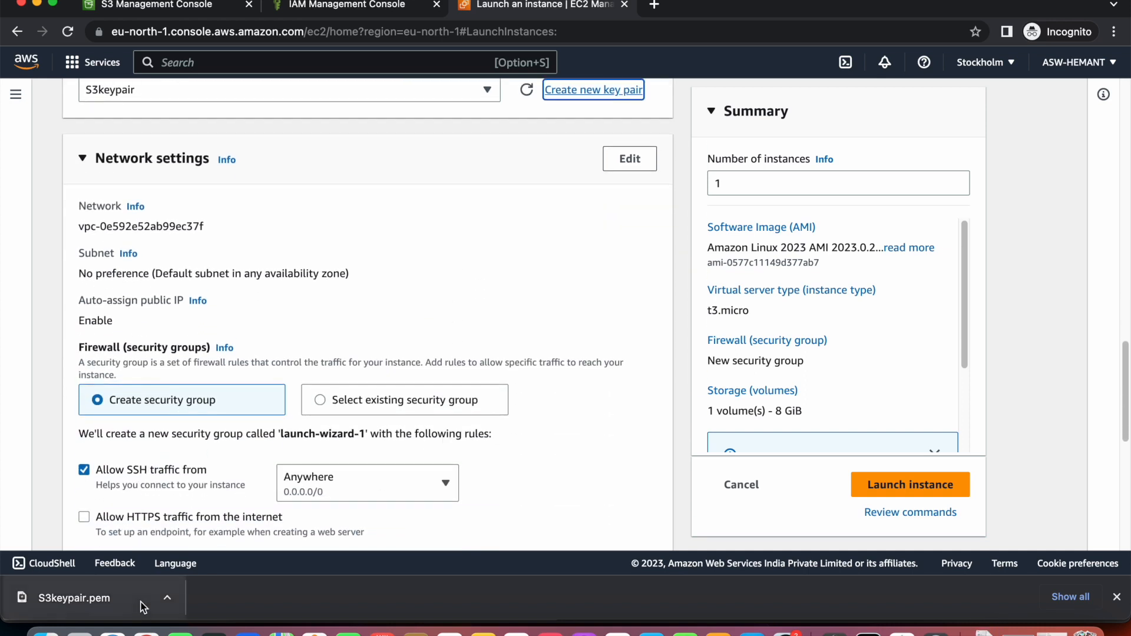
pyautogui.scroll(-1, 214, 431)
pyautogui.scroll(5, 213, 429)
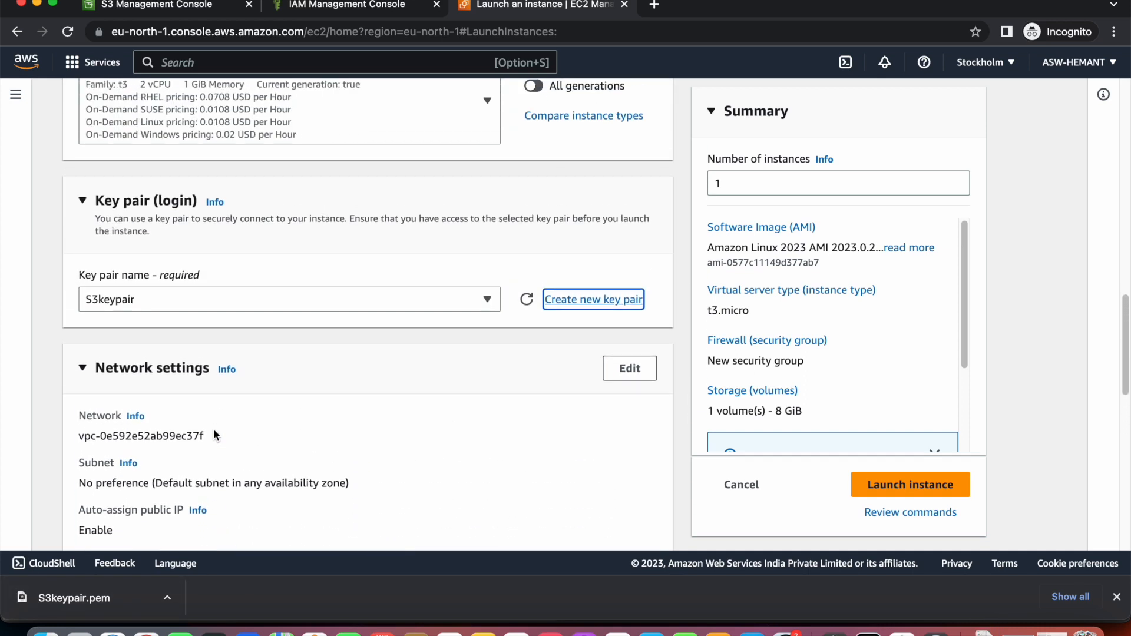
pyautogui.click(287, 299)
pyautogui.click(204, 420)
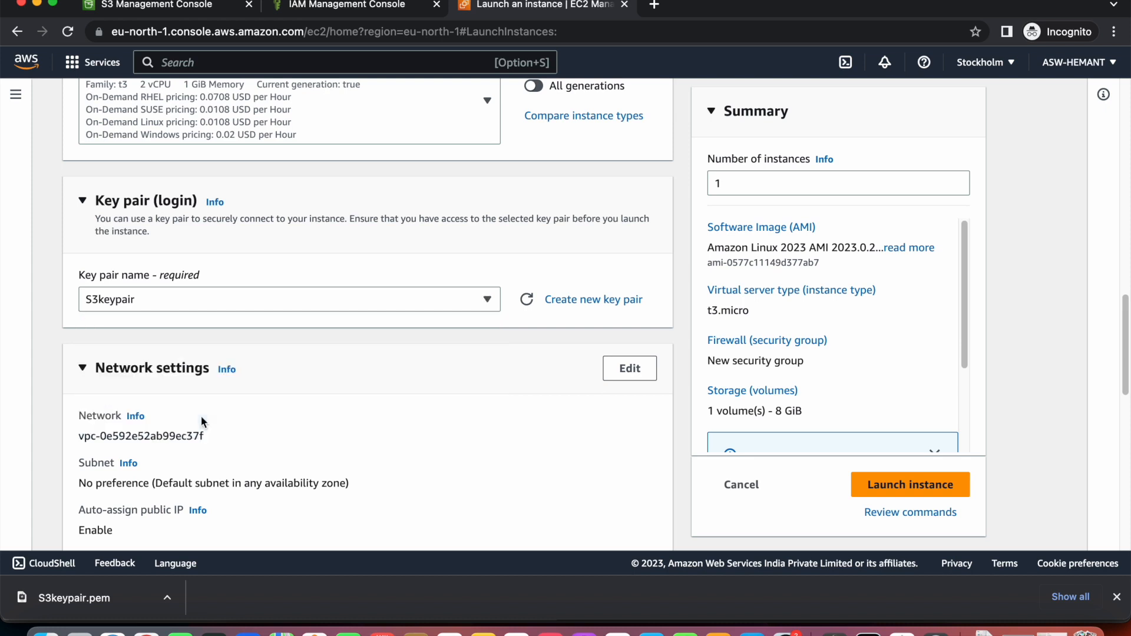
# Select the existing default security group for the instance.
pyautogui.scroll(-5, 202, 420)
pyautogui.scroll(-1, 202, 422)
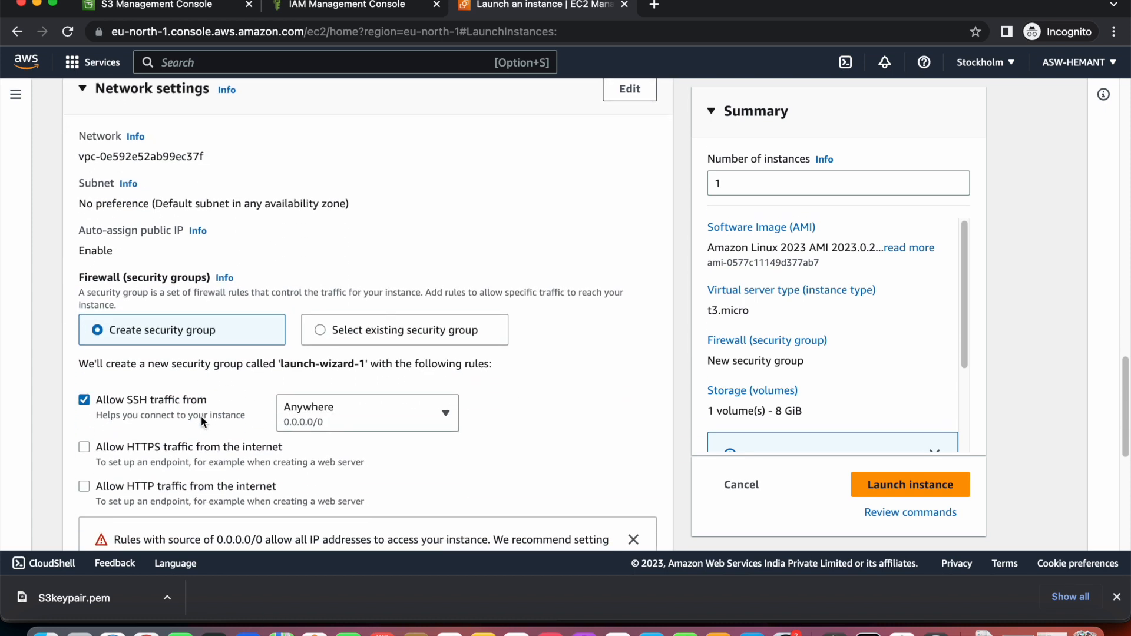
pyautogui.click(321, 333)
pyautogui.scroll(-2, 322, 335)
pyautogui.click(326, 282)
pyautogui.click(293, 357)
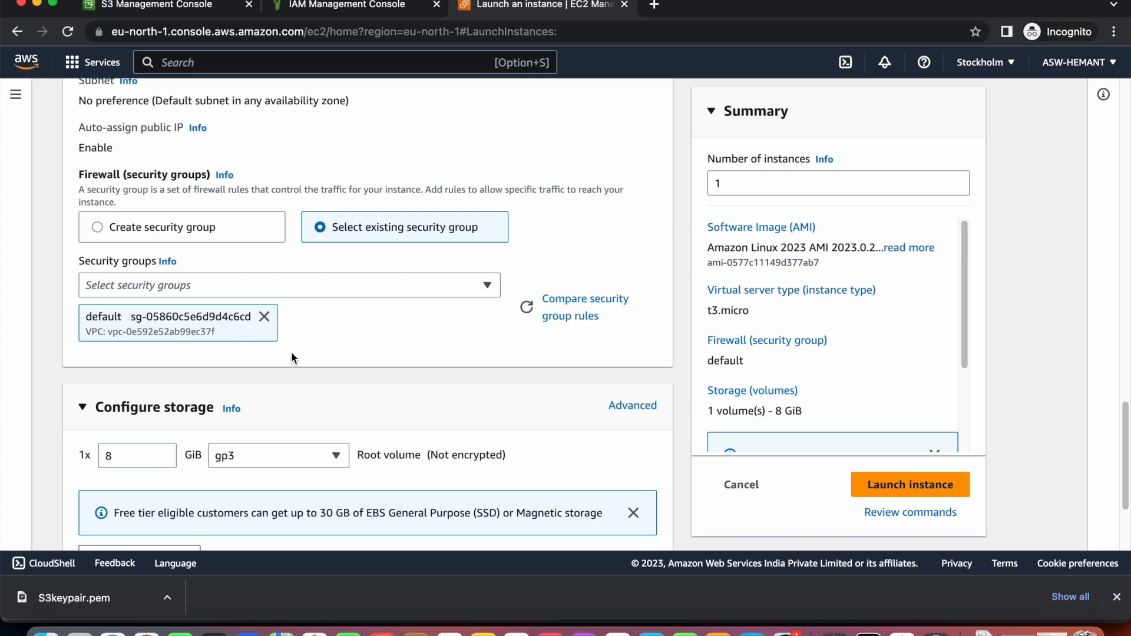
# Review the launch form, checking name MyInstanceToConnectWithS3 and the 8 GiB gp3 volume.
pyautogui.scroll(1, 291, 352)
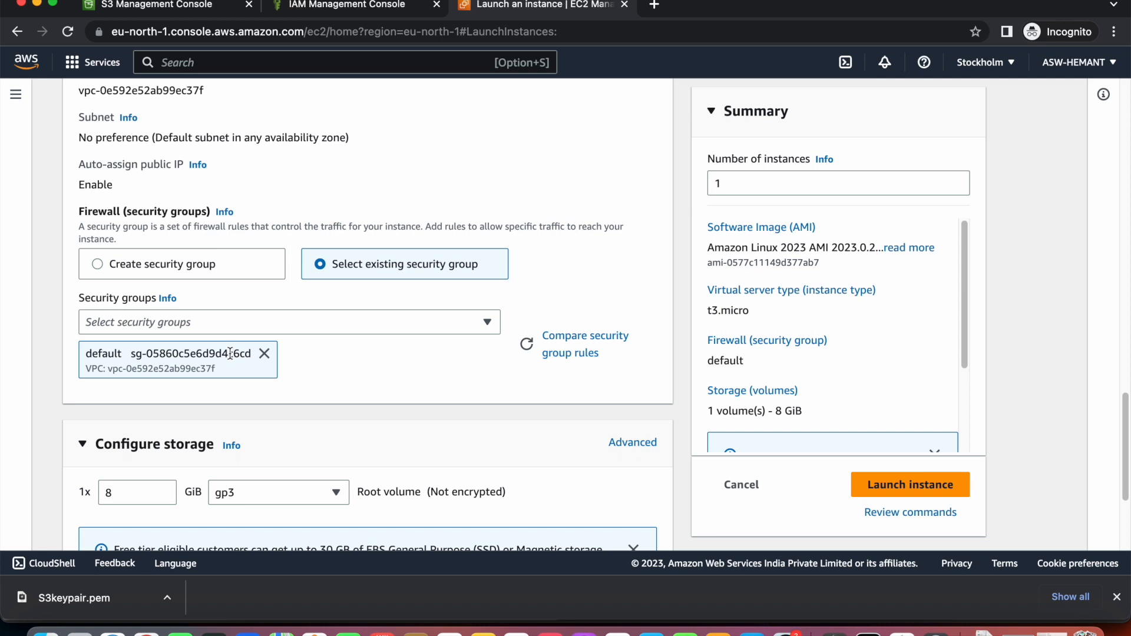
pyautogui.scroll(-5, 230, 353)
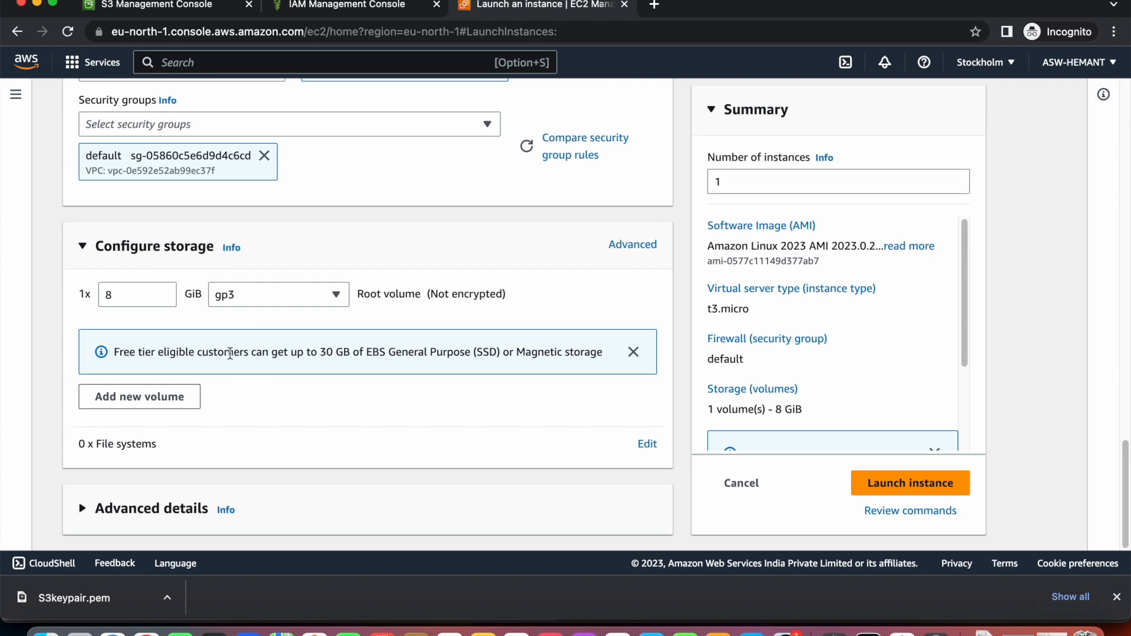
pyautogui.scroll(4, 230, 353)
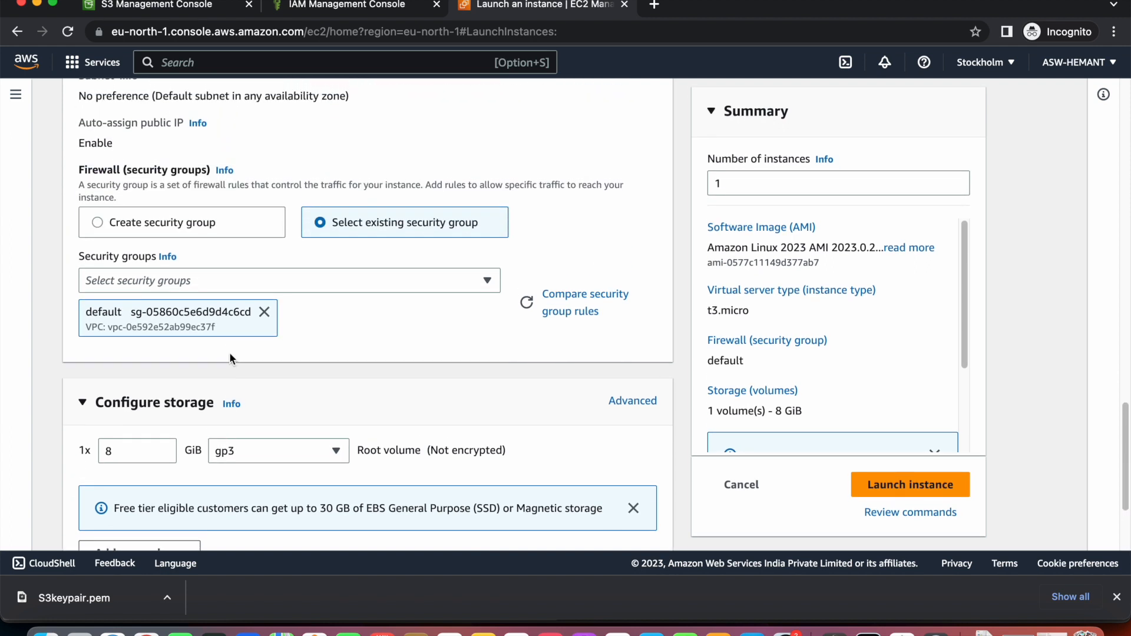
pyautogui.scroll(-4, 230, 353)
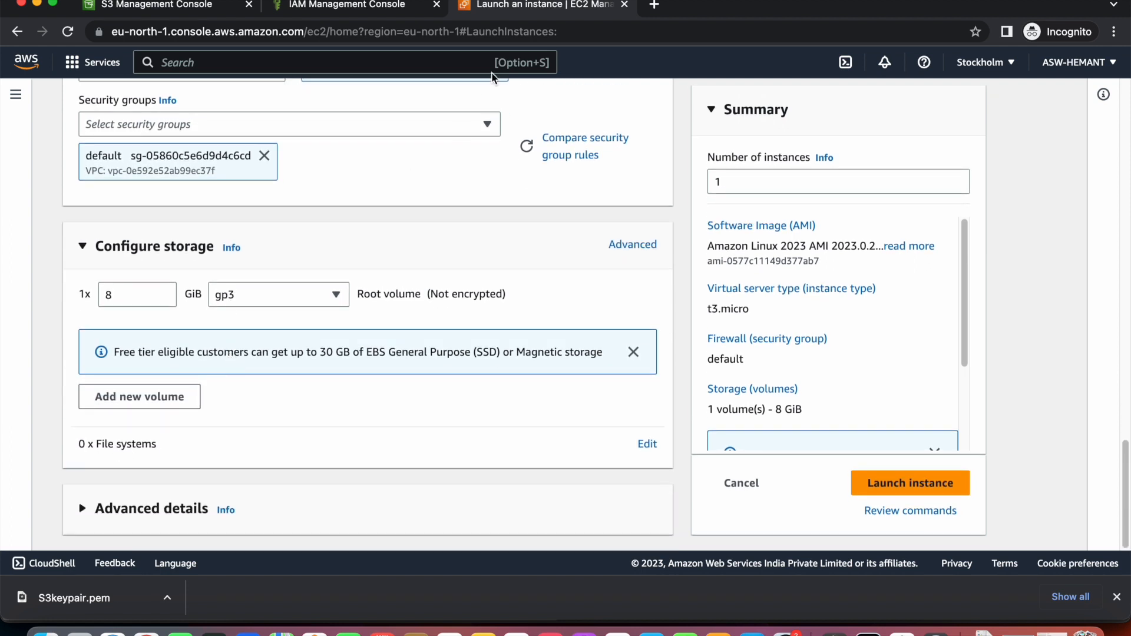
pyautogui.click(760, 2)
pyautogui.scroll(6, 421, 346)
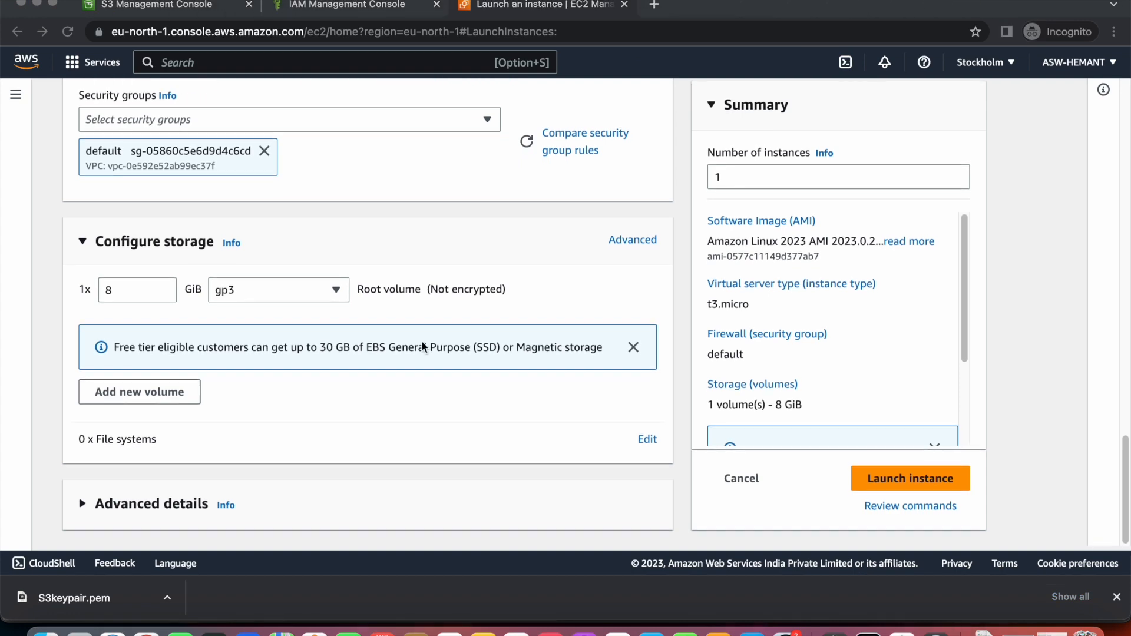
pyautogui.scroll(18, 421, 345)
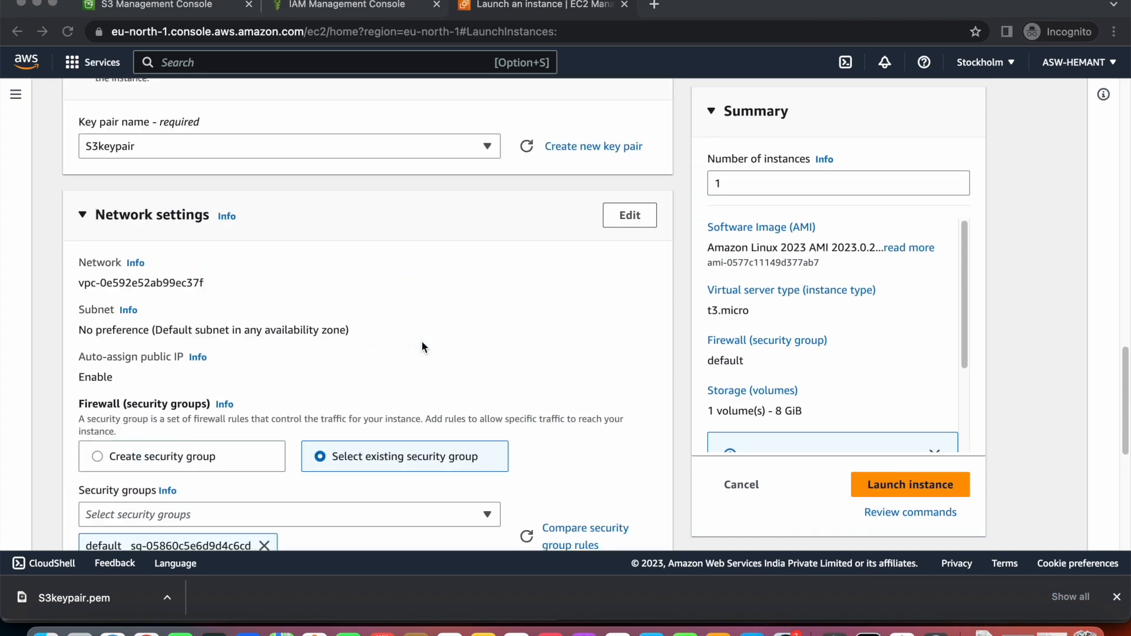
pyautogui.scroll(-2, 421, 346)
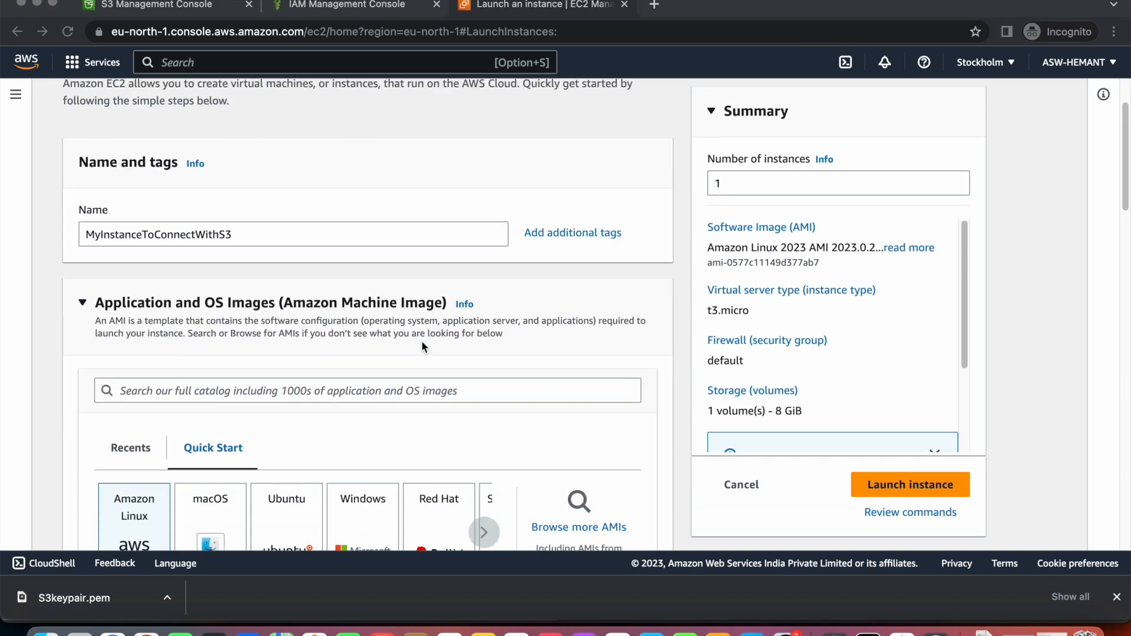
pyautogui.doubleClick(190, 235)
pyautogui.scroll(-15, 190, 235)
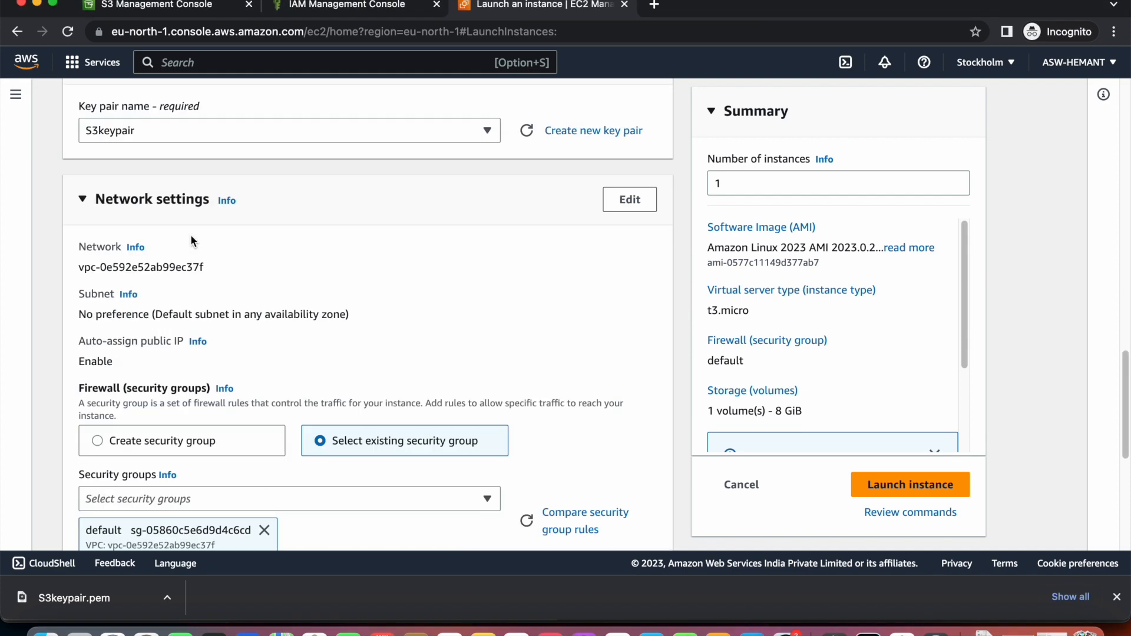
pyautogui.scroll(-8, 190, 236)
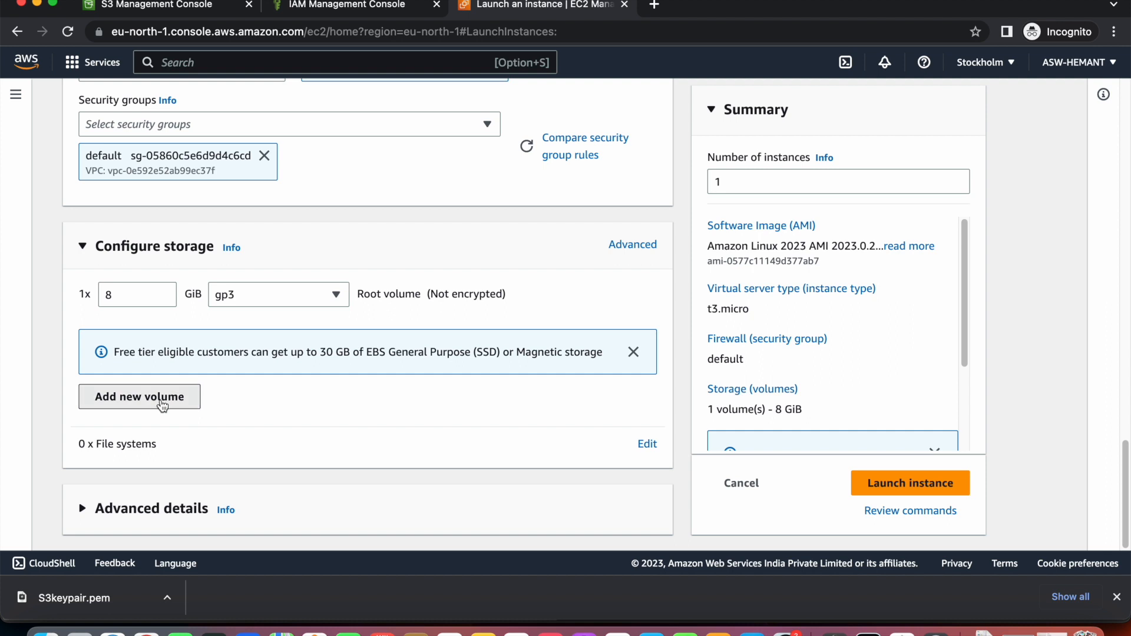
# Add then remove an extra 8 GiB EBS volume, and expand Advanced details.
pyautogui.click(163, 405)
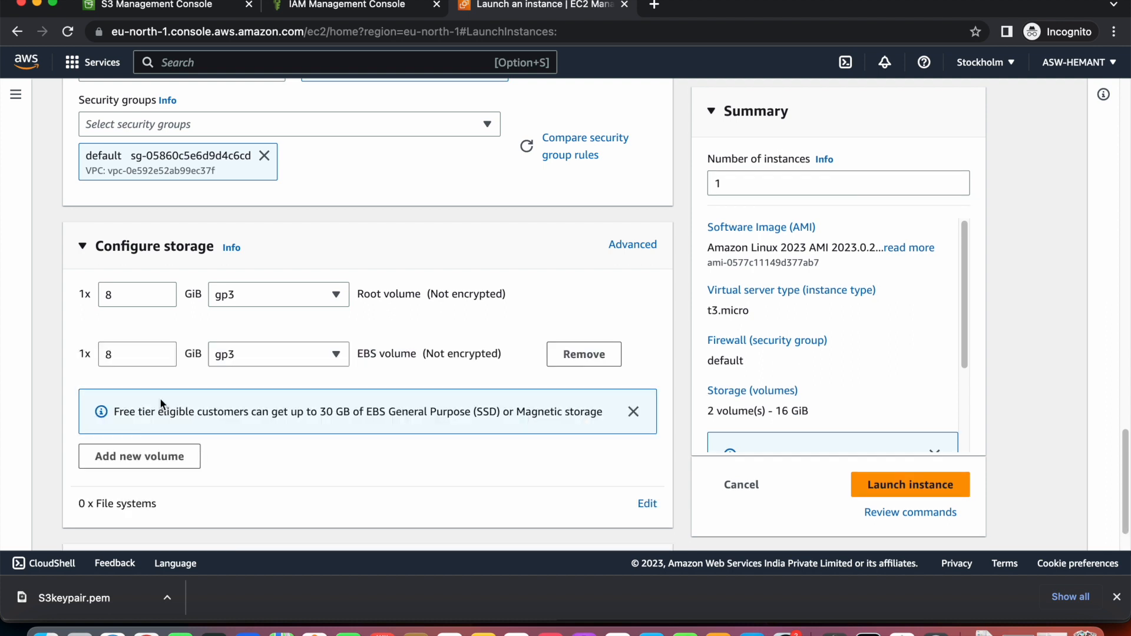
pyautogui.click(590, 362)
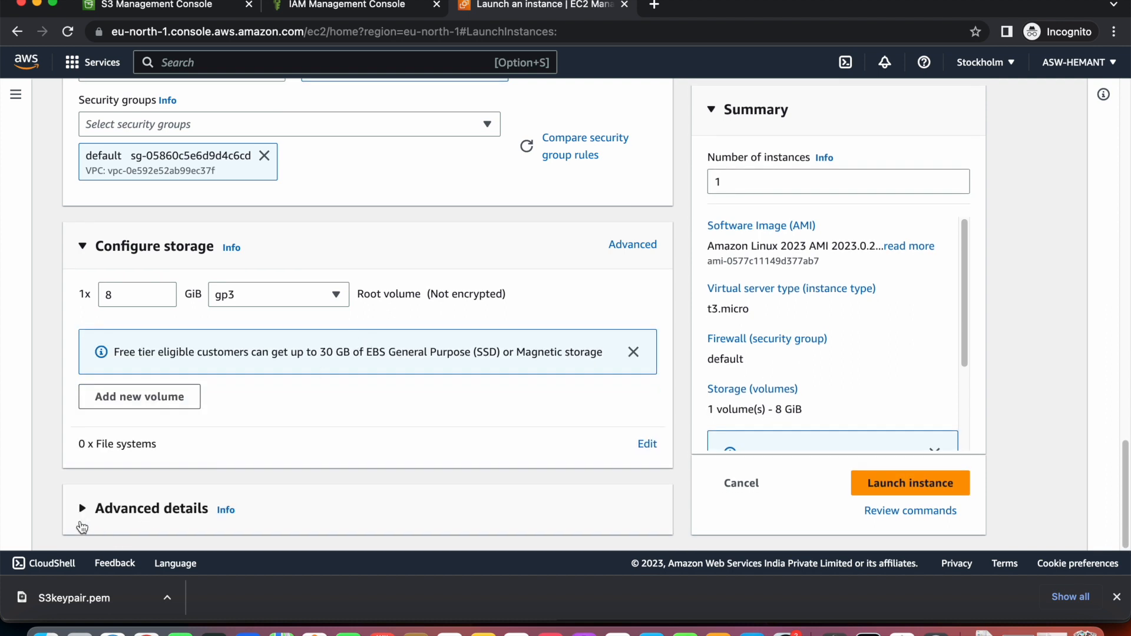
pyautogui.click(81, 510)
pyautogui.scroll(-9, 227, 436)
pyautogui.scroll(3, 227, 436)
pyautogui.scroll(2, 229, 441)
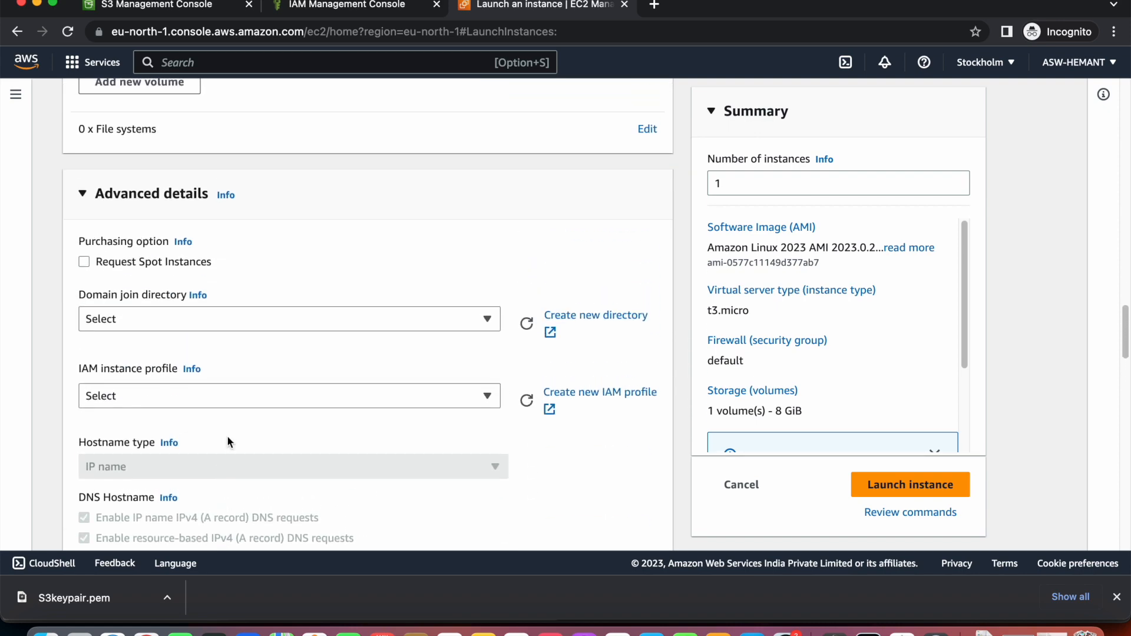
pyautogui.scroll(-12, 227, 436)
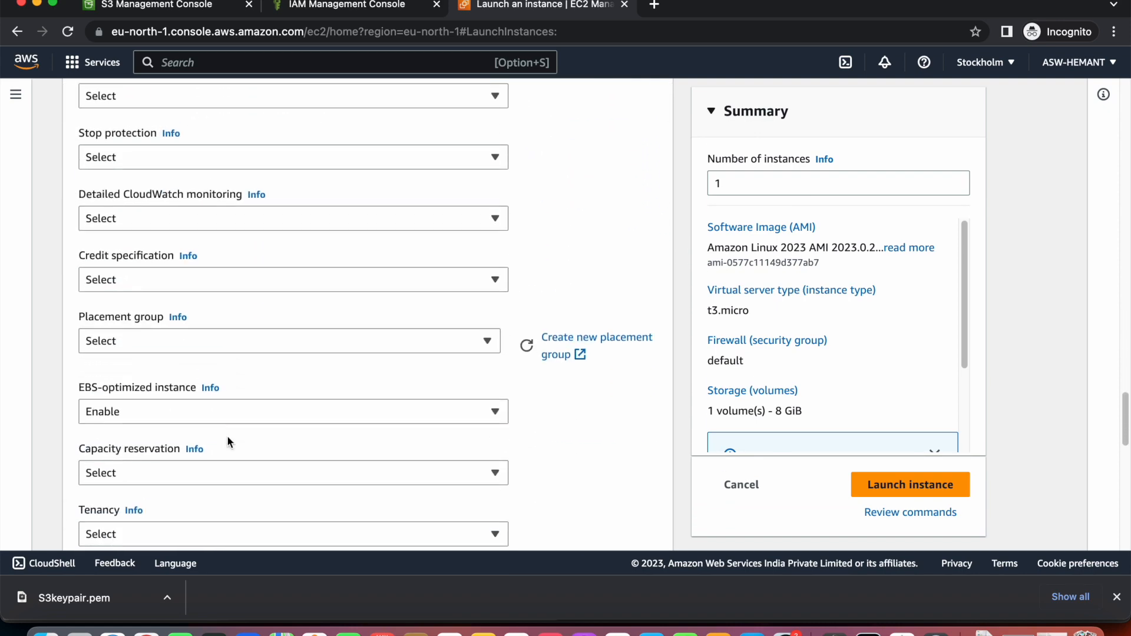
pyautogui.scroll(-10, 227, 442)
# Leave User data empty and launch the instance.
pyautogui.click(278, 244)
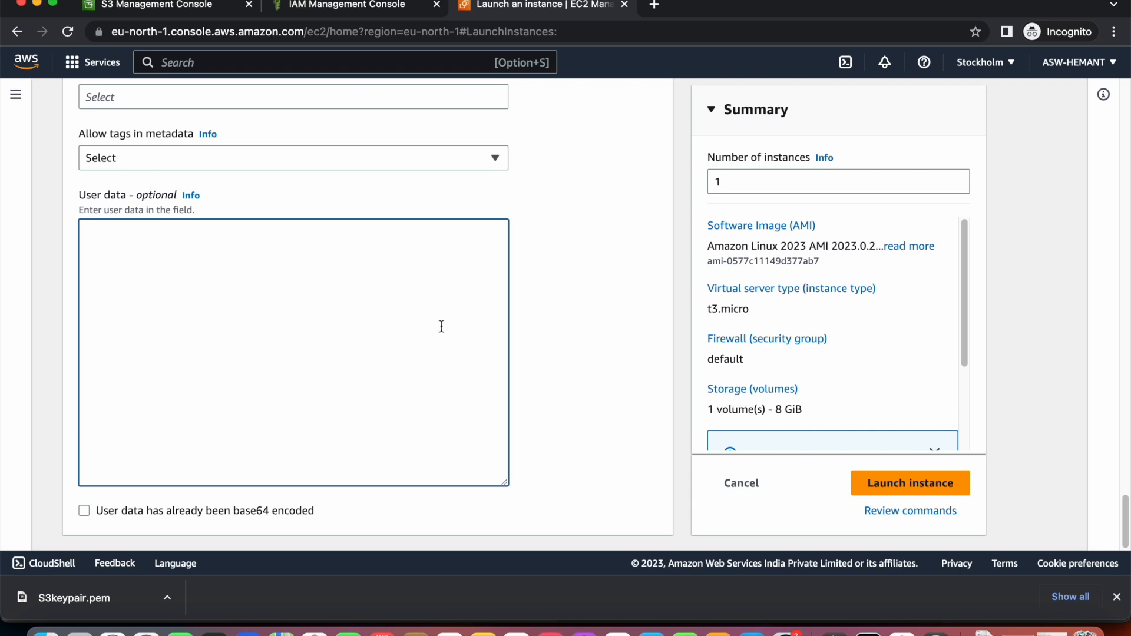
pyautogui.scroll(-3, 768, 379)
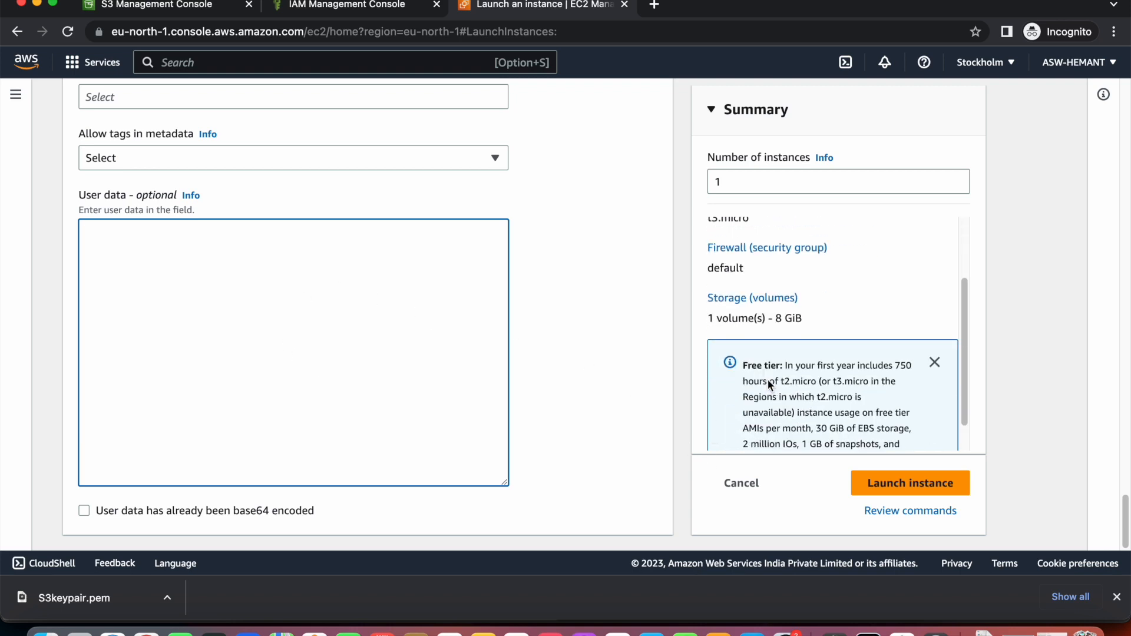
pyautogui.scroll(3, 768, 380)
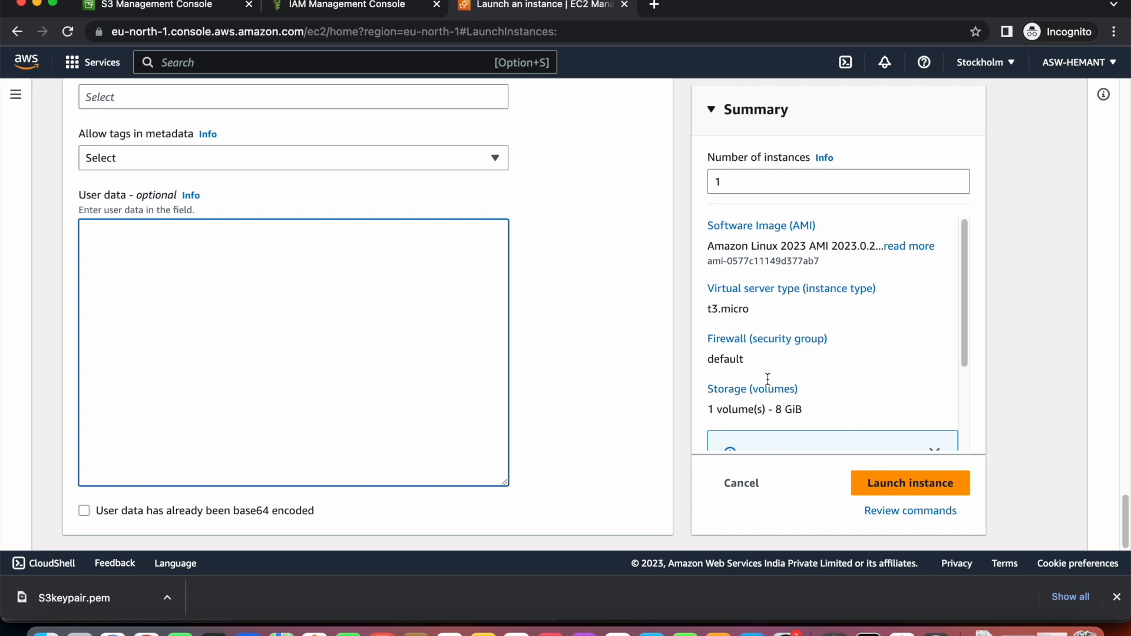
pyautogui.click(918, 495)
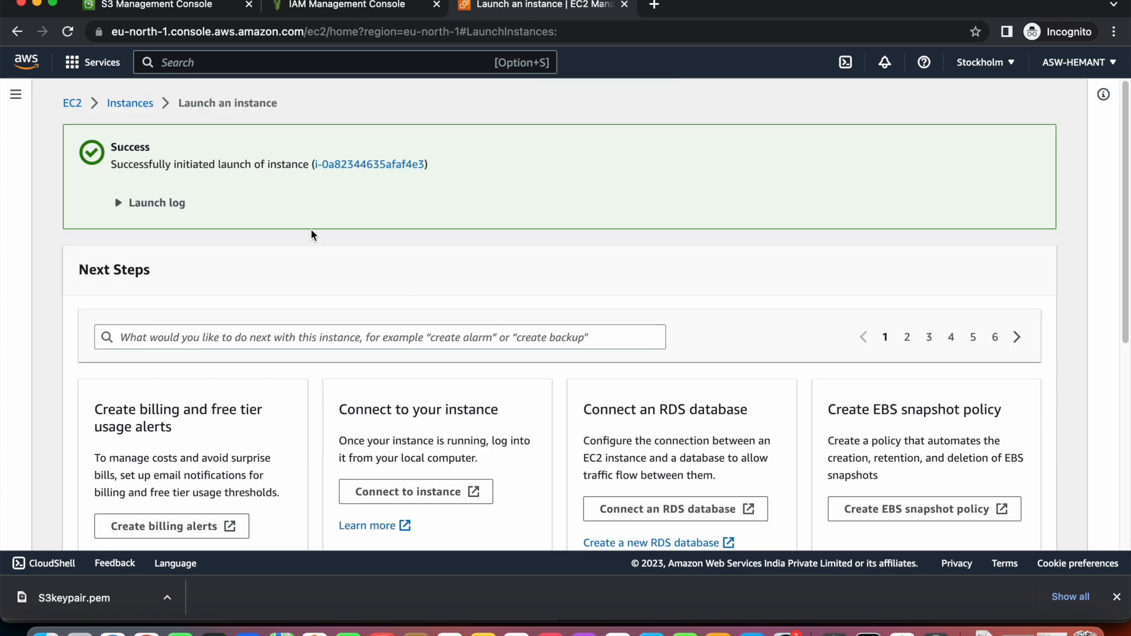
# Select the new instance in the Instances list.
pyautogui.click(130, 104)
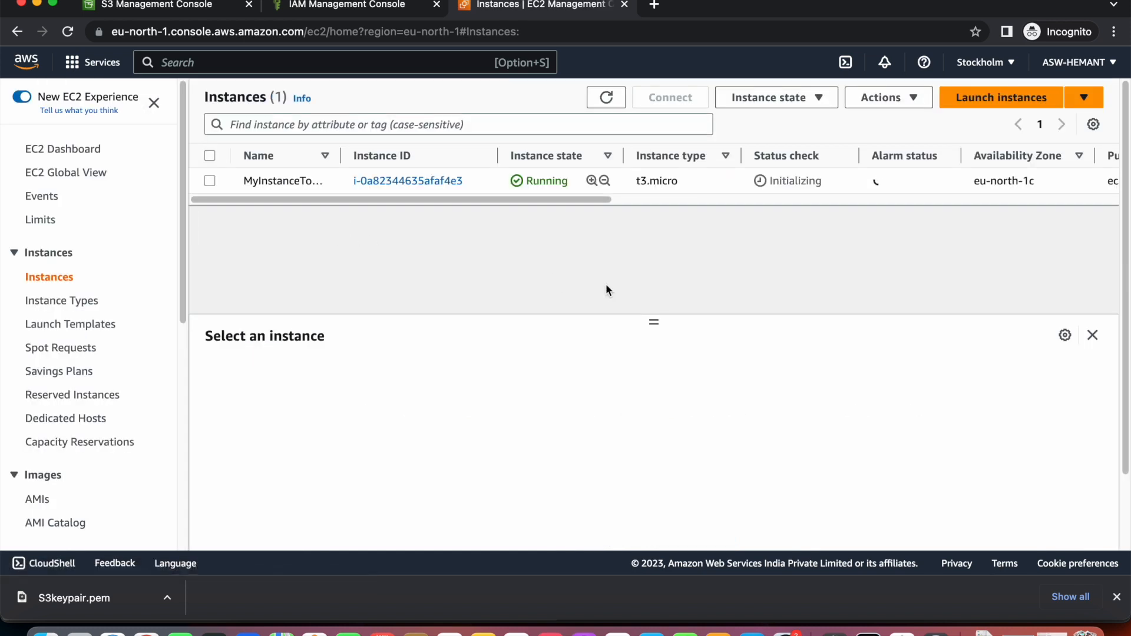
pyautogui.hscroll(5, 619, 198)
pyautogui.hscroll(-5, 641, 189)
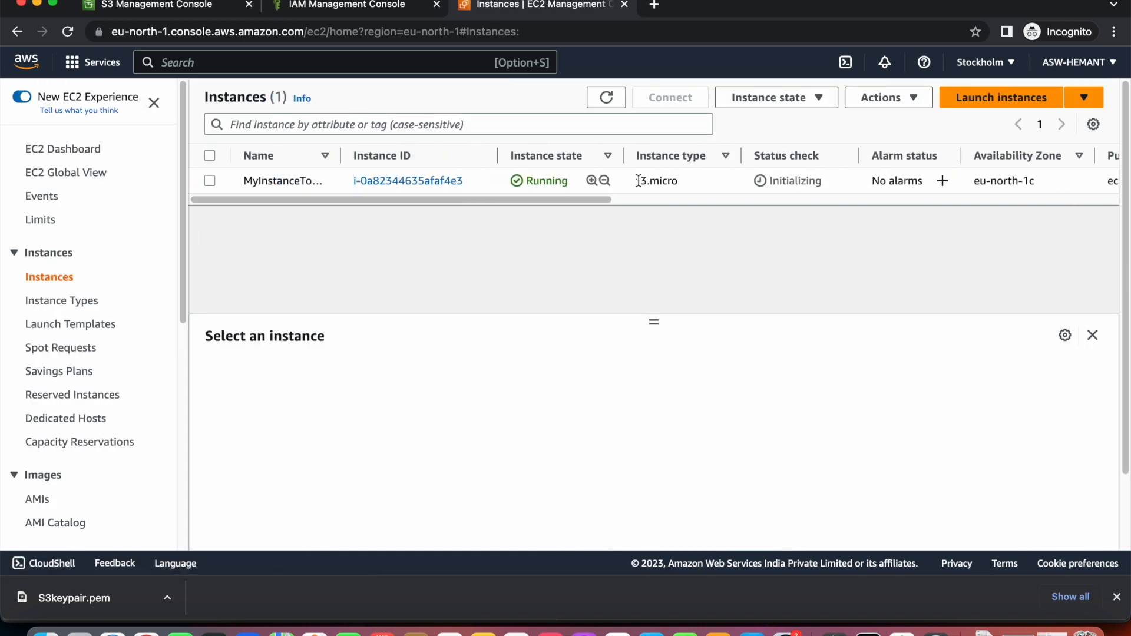
pyautogui.doubleClick(794, 182)
pyautogui.click(765, 268)
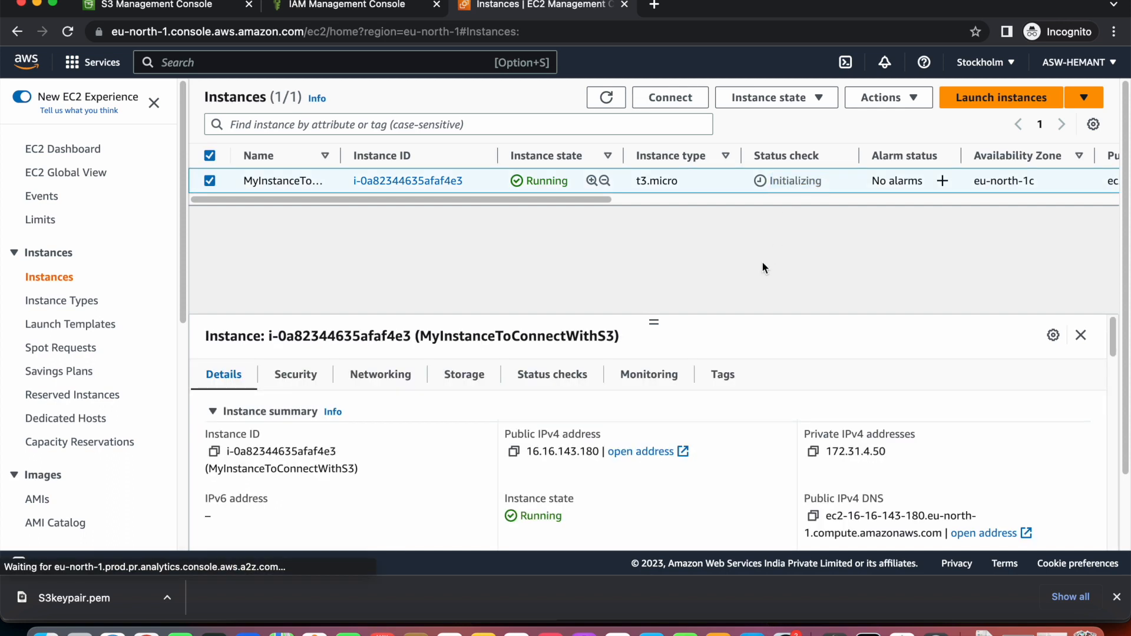
# Open Modify IAM role from Actions > Security and pick s3access.
pyautogui.click(917, 99)
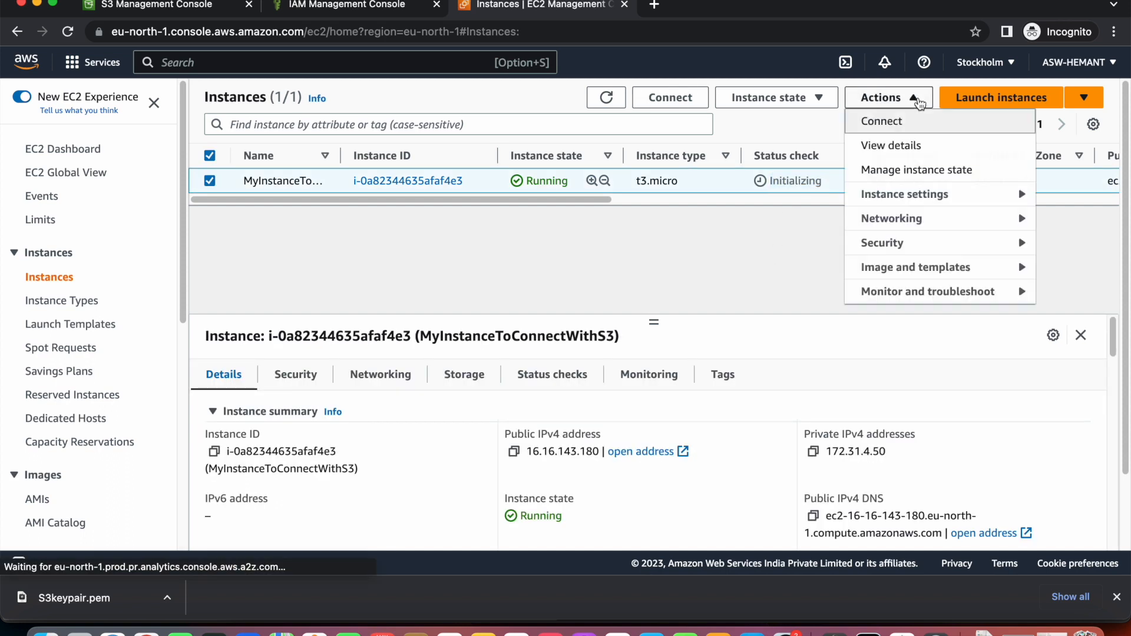
pyautogui.click(782, 230)
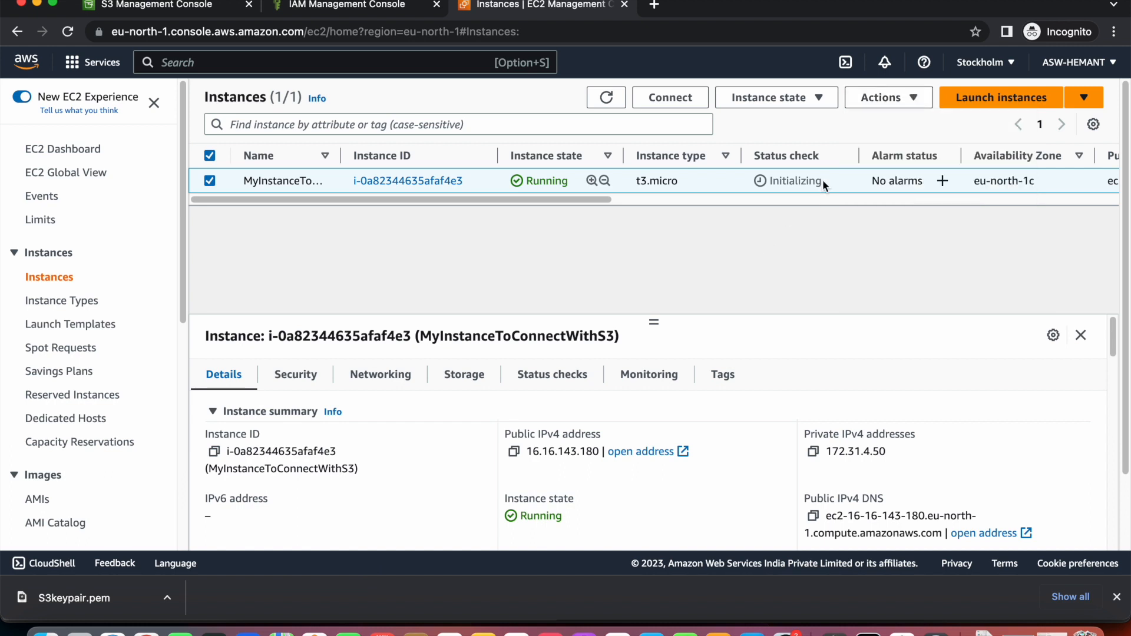
pyautogui.click(897, 103)
pyautogui.moveTo(910, 246)
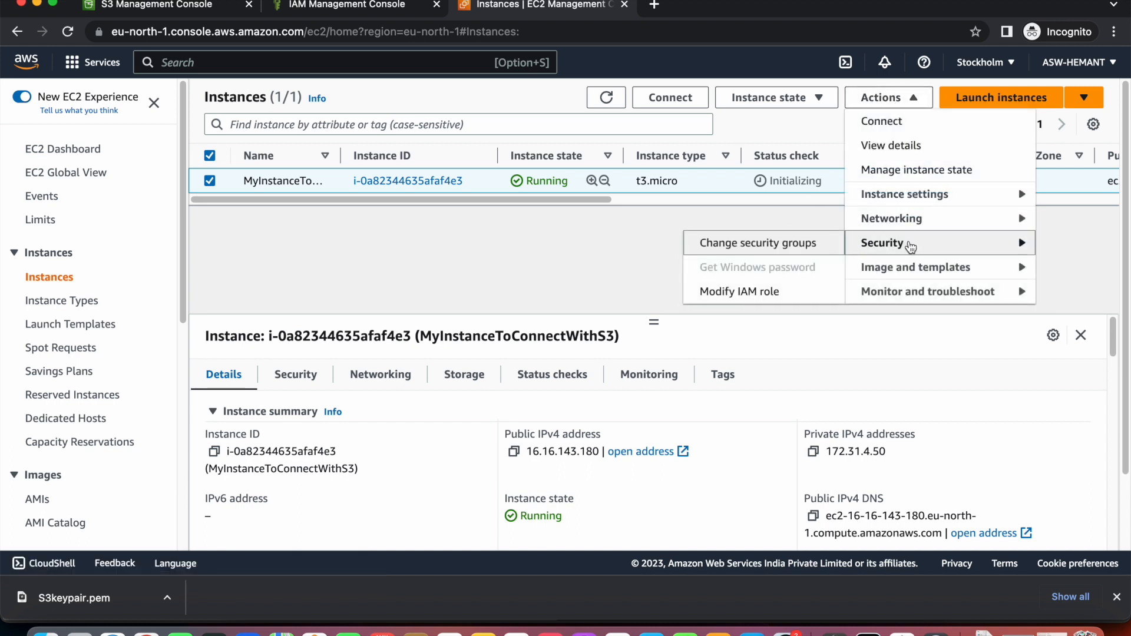
pyautogui.click(801, 291)
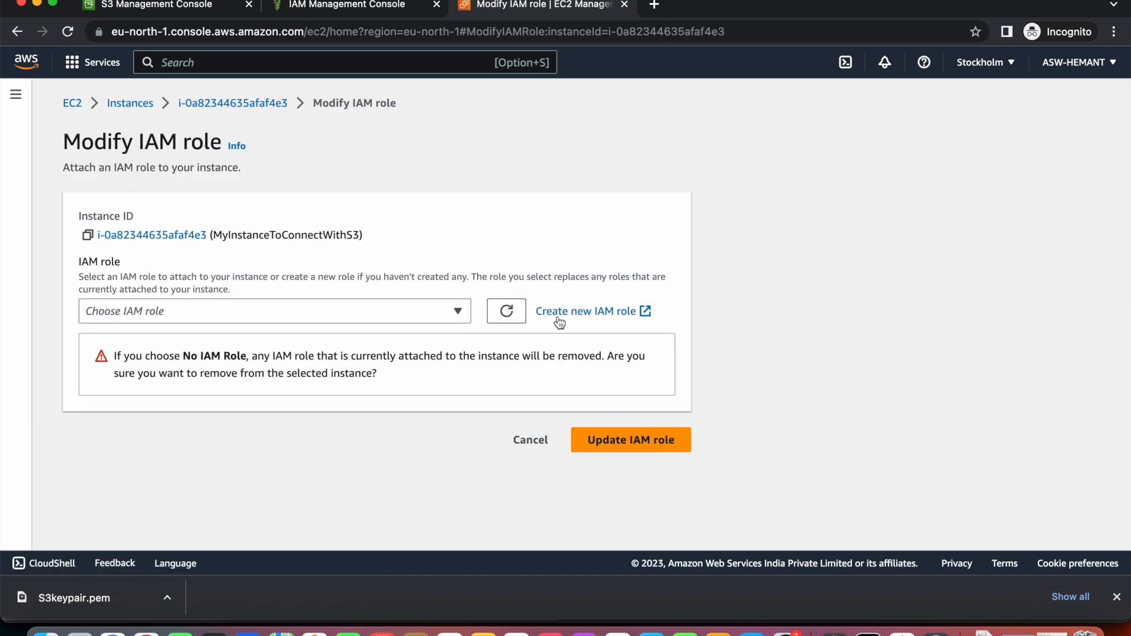
pyautogui.click(426, 312)
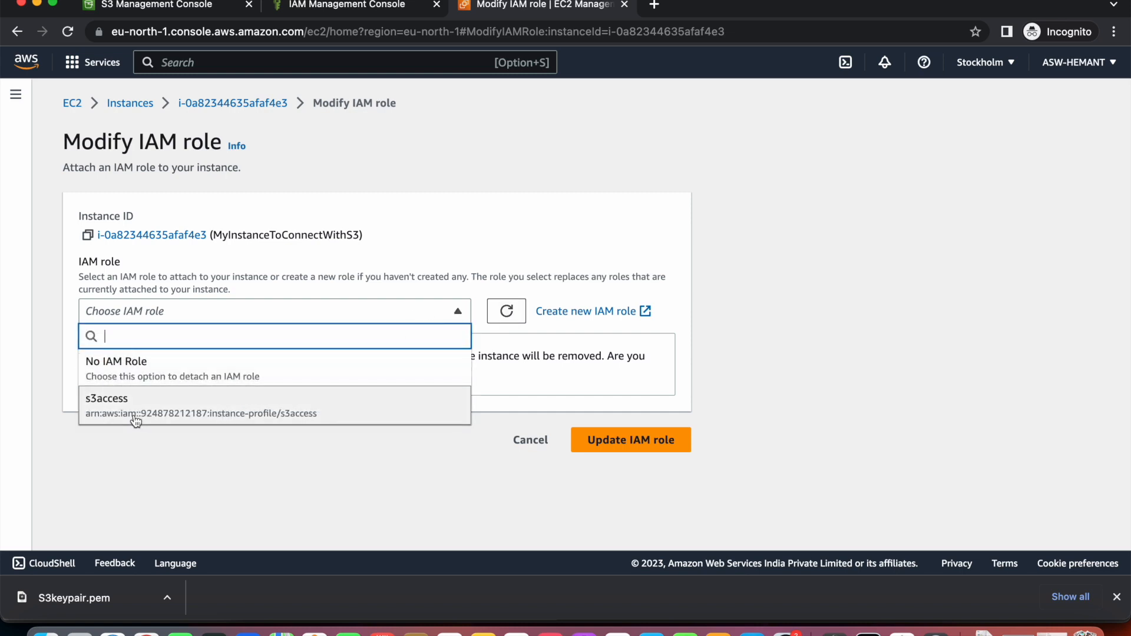
pyautogui.click(97, 404)
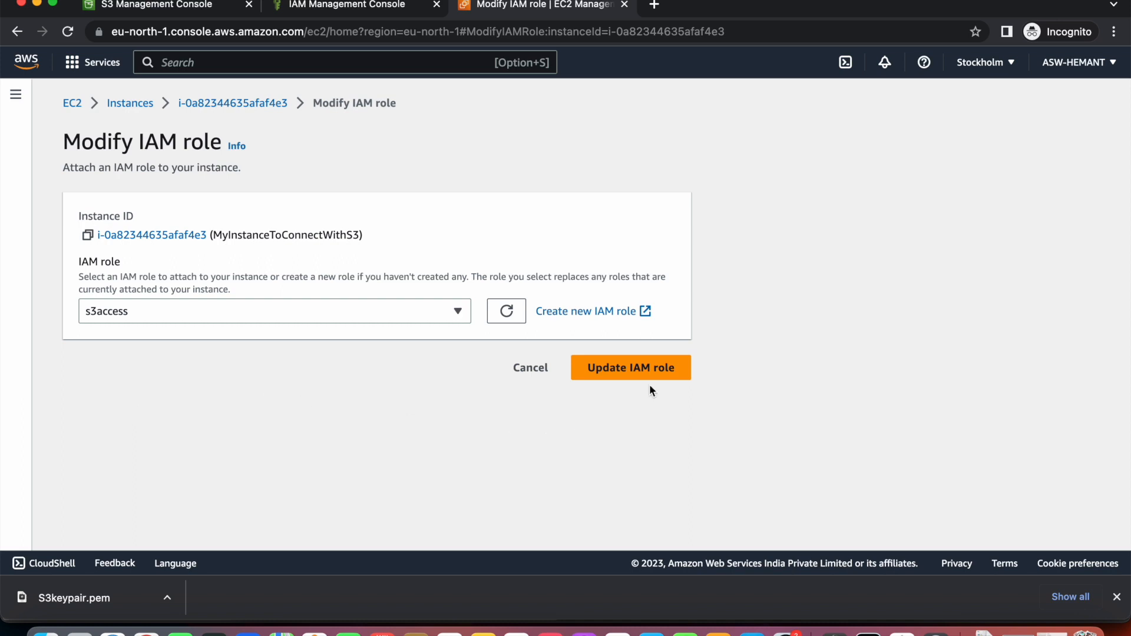
# Apply the s3access role to the instance, then check S3keypair on the Key pairs page.
pyautogui.click(642, 369)
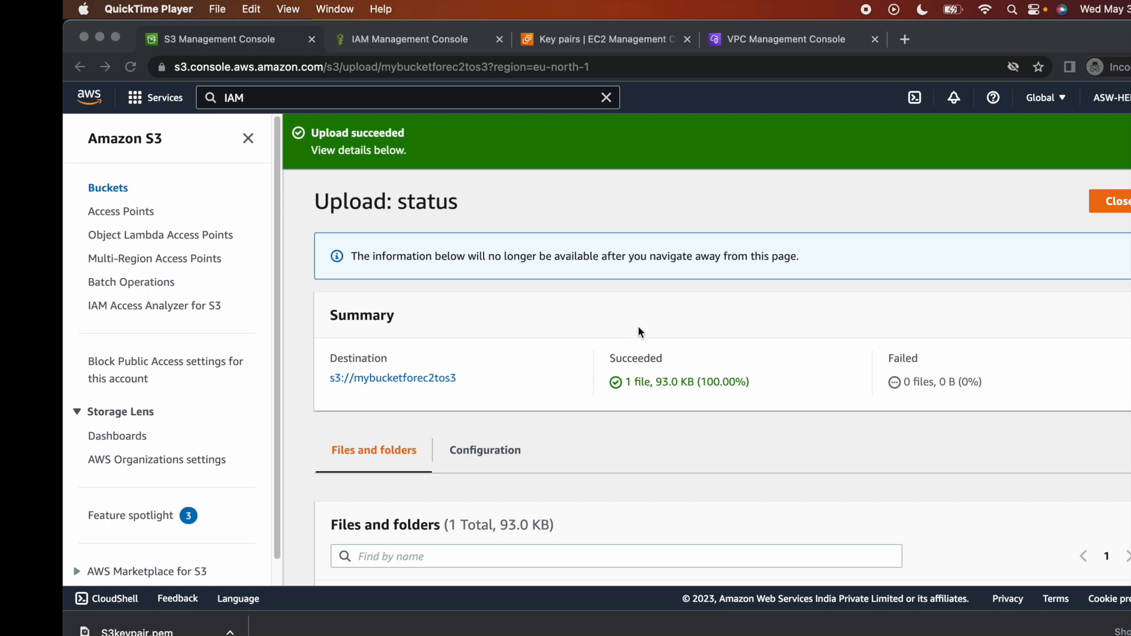
pyautogui.scroll(-4, 638, 325)
pyautogui.scroll(4, 638, 325)
pyautogui.click(621, 44)
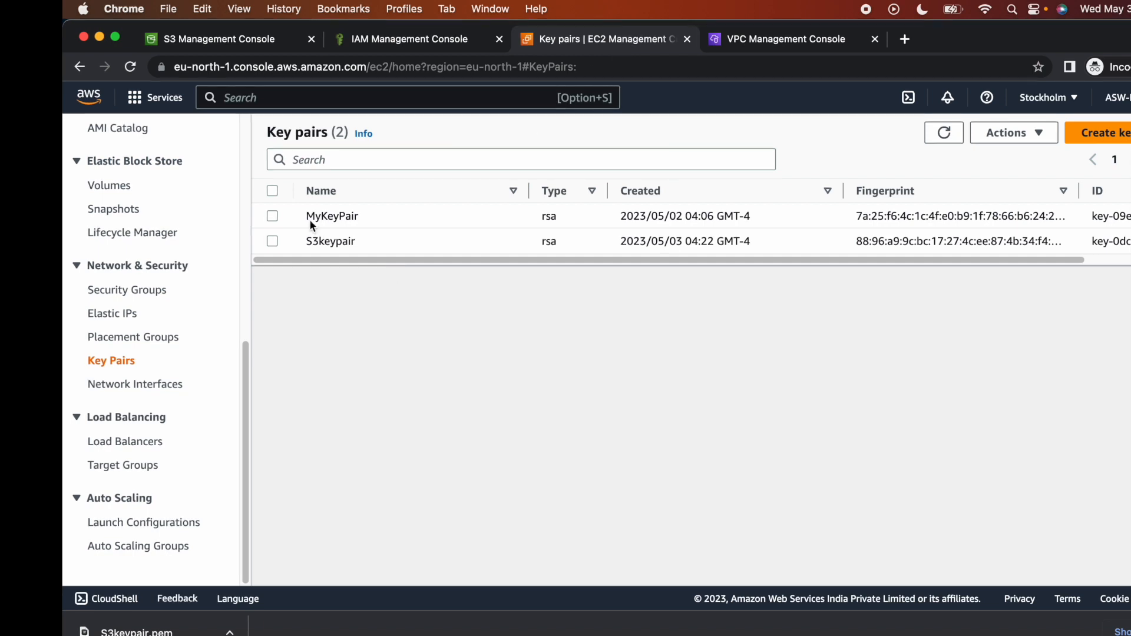
pyautogui.click(303, 244)
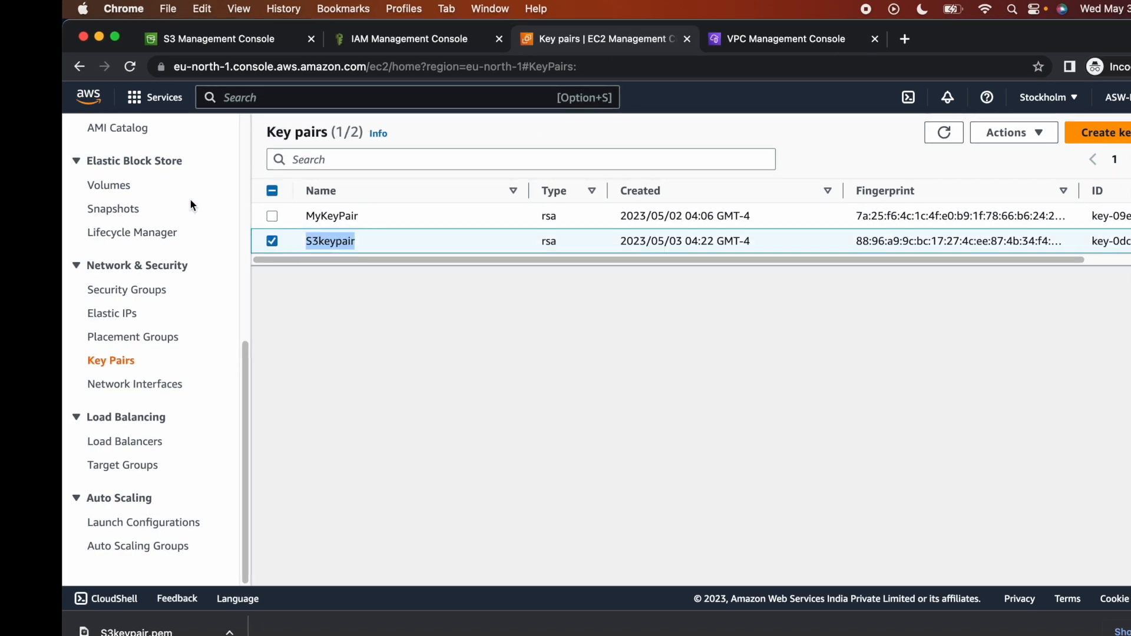
pyautogui.scroll(10, 143, 203)
# Open the running instance's summary showing IAM role s3access.
pyautogui.click(131, 183)
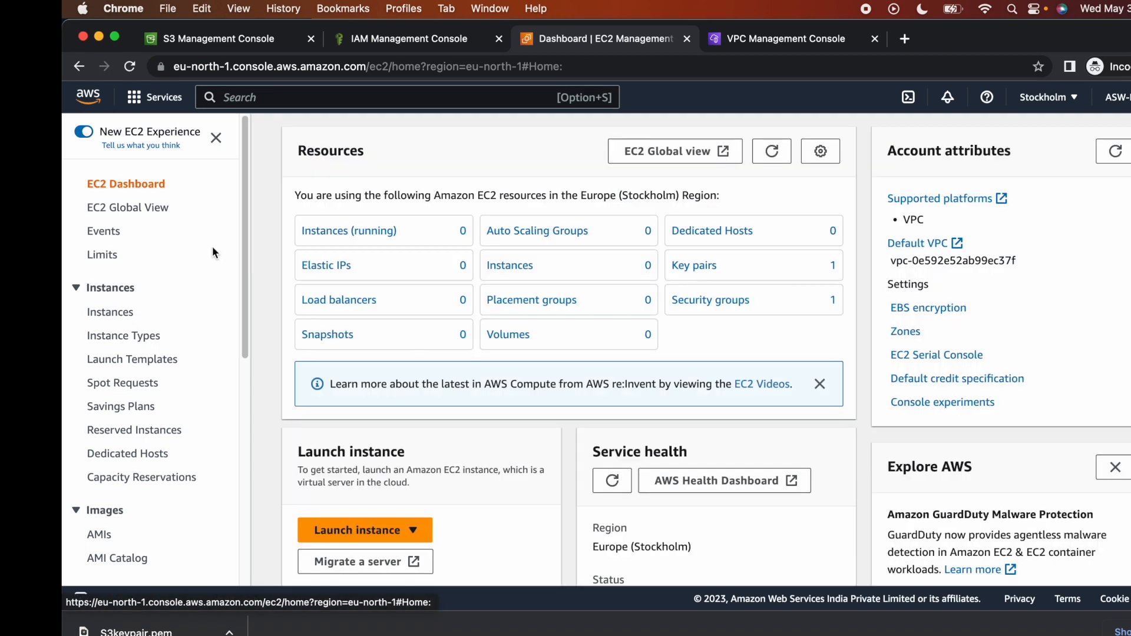
pyautogui.click(366, 233)
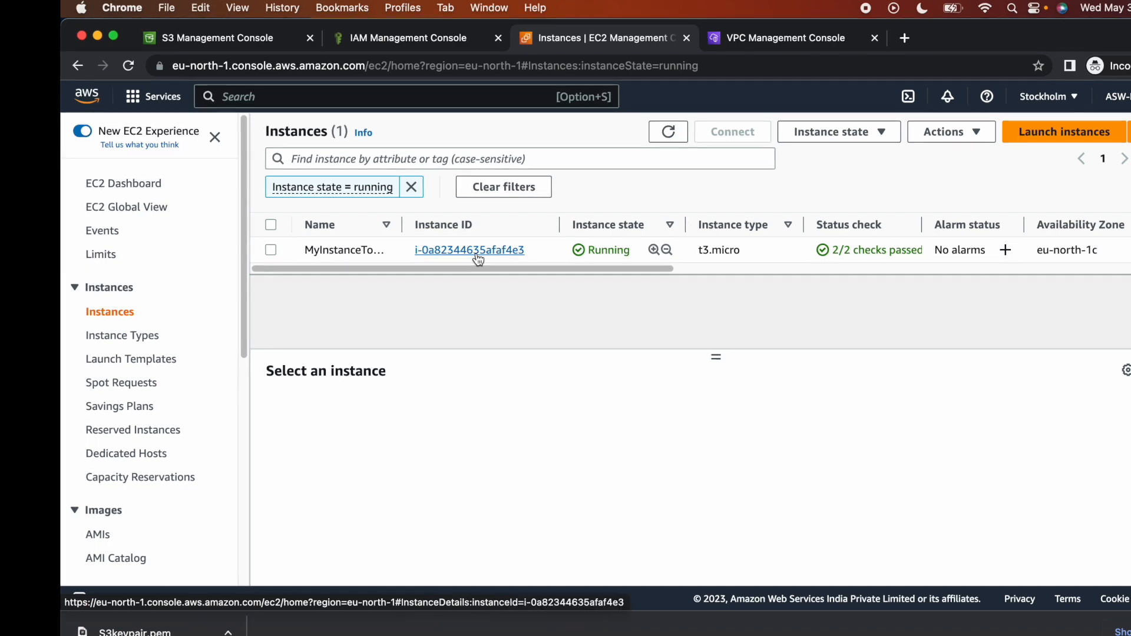
pyautogui.click(478, 257)
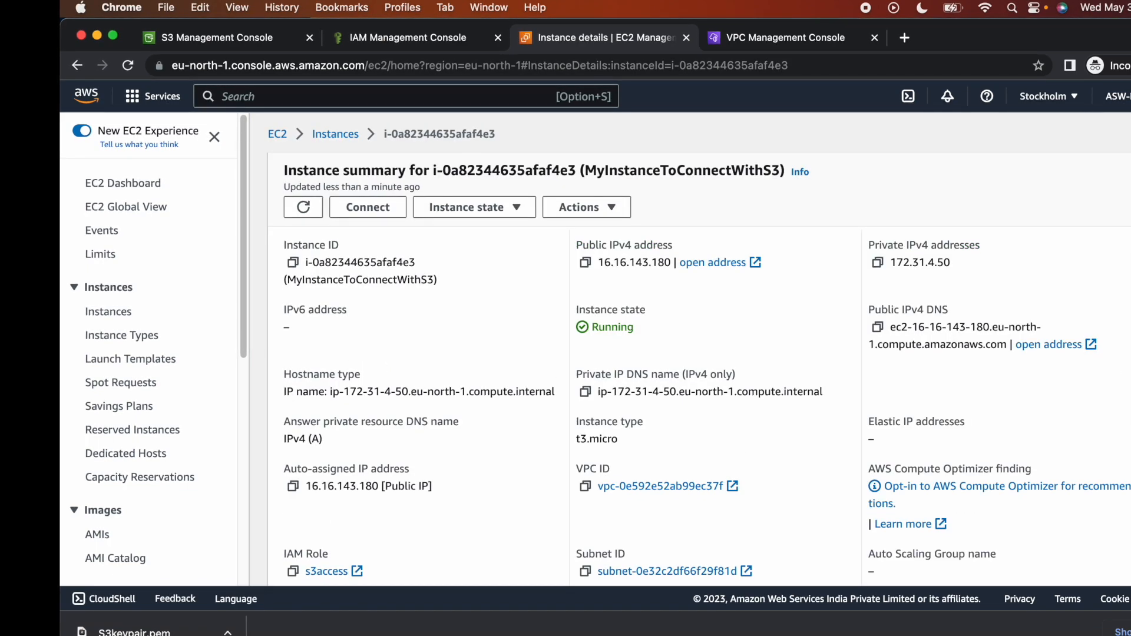
# Launch Terminal via Spotlight and move its window to the right side.
pyautogui.press('super+space')
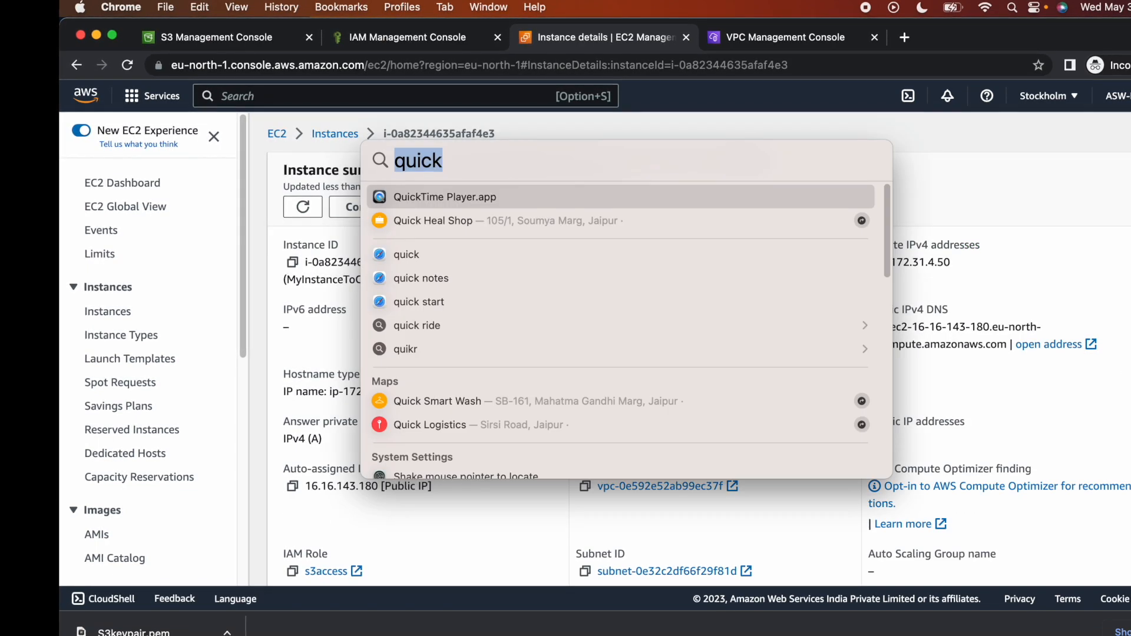
pyautogui.write('terma')
pyautogui.press('BackSpace')
pyautogui.write('in')
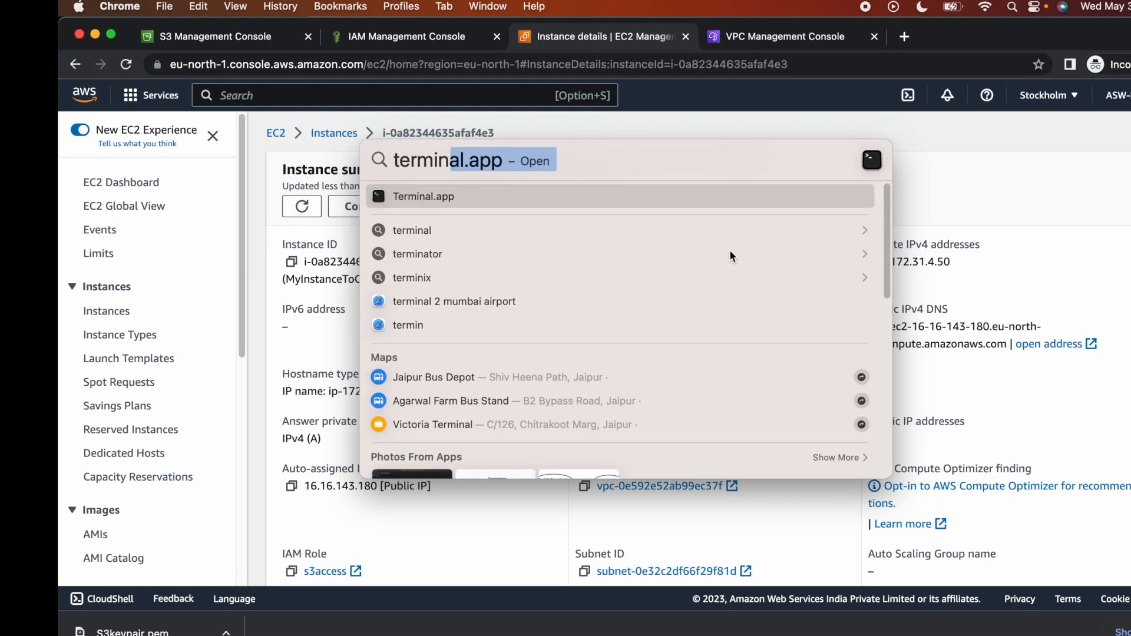
pyautogui.click(691, 194)
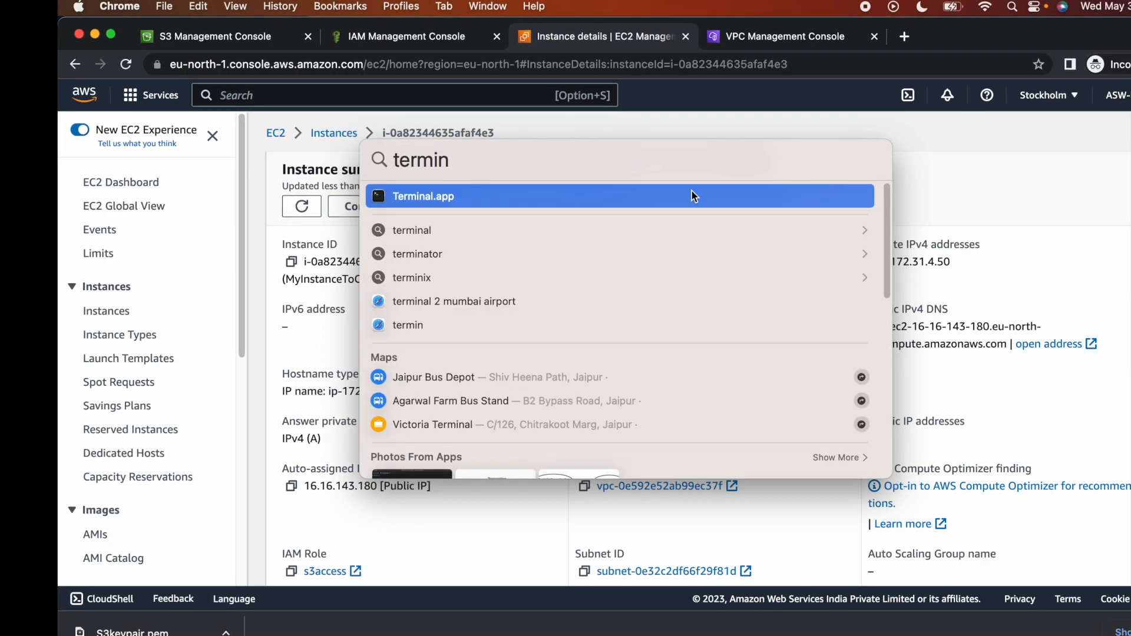
pyautogui.moveTo(414, 39); pyautogui.dragTo(926, 203)
# Run ssh to view its usage, then clear the terminal.
pyautogui.write('ssh')
pyautogui.press('Return')
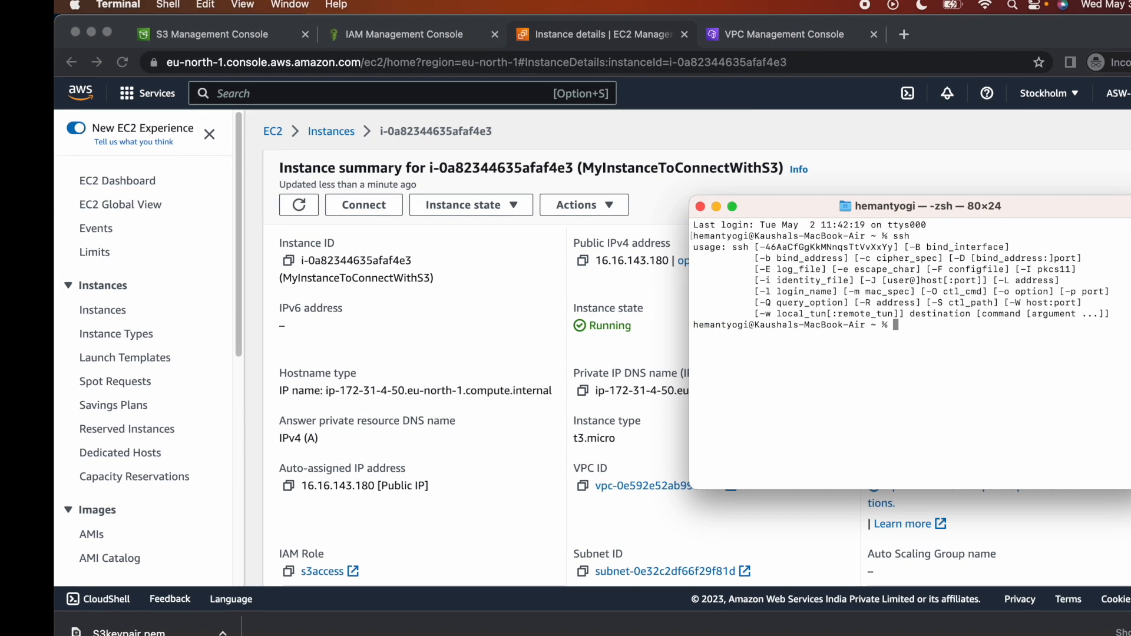
pyautogui.write('clear')
pyautogui.press('Return')
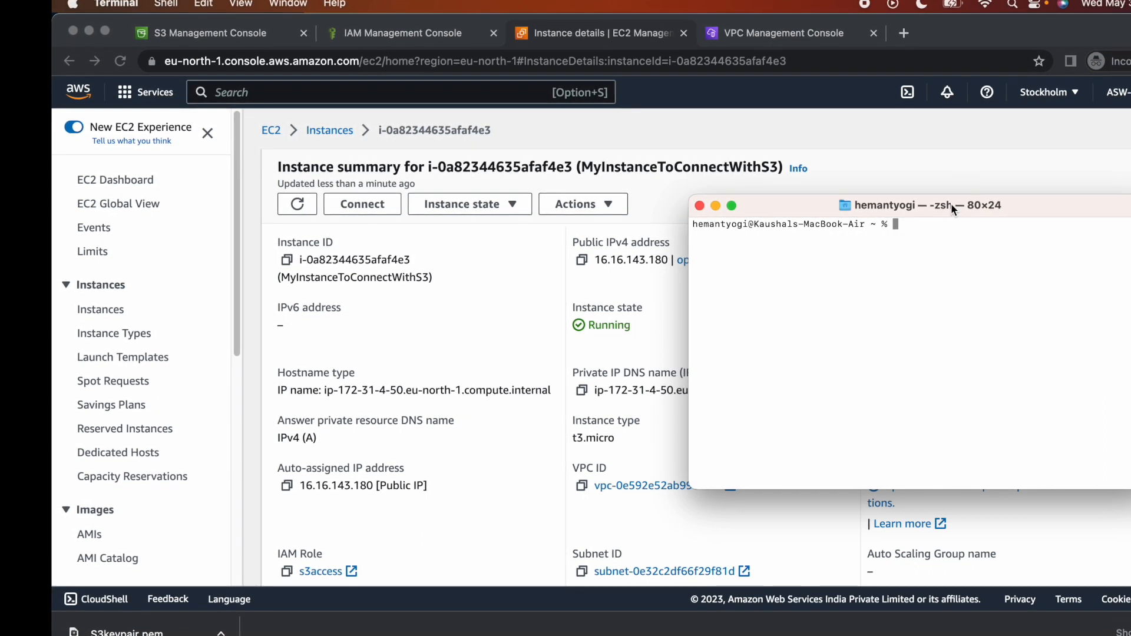
pyautogui.moveTo(949, 205); pyautogui.dragTo(802, 356)
# Type ssh -i S3keypair.pem ec2-user@ without running it.
pyautogui.write('ssh ')
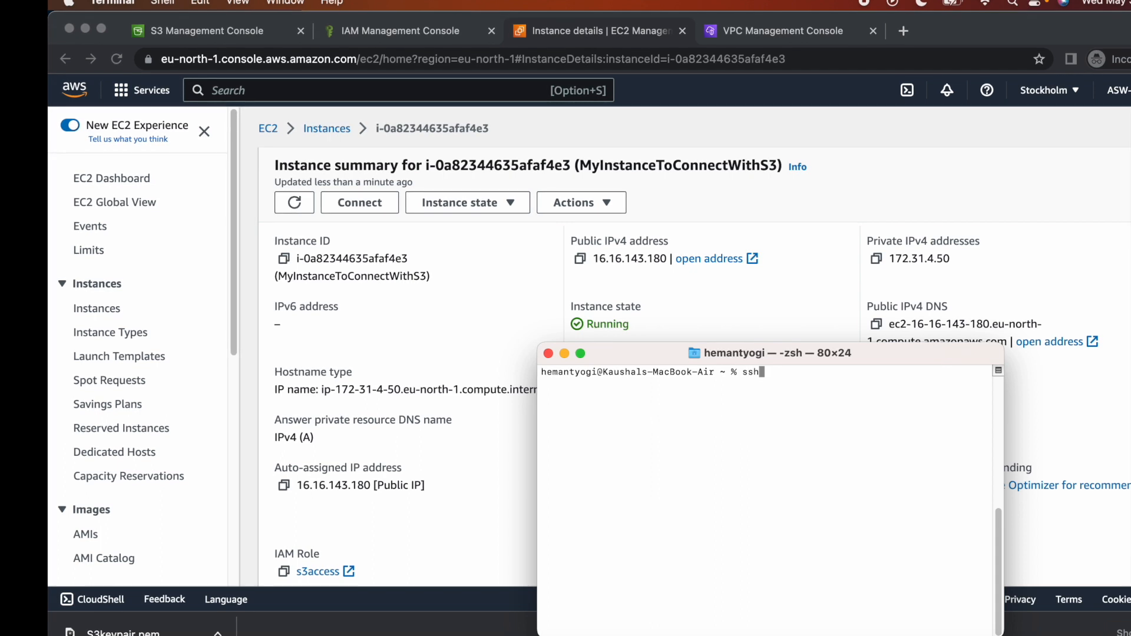
pyautogui.write('-i ')
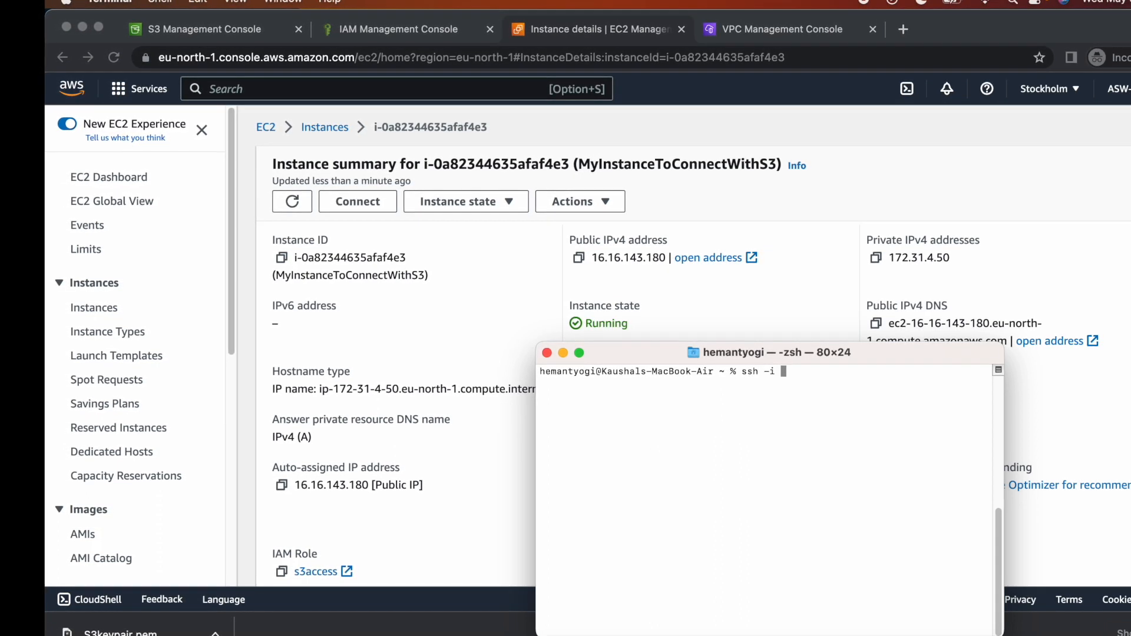
pyautogui.write('S')
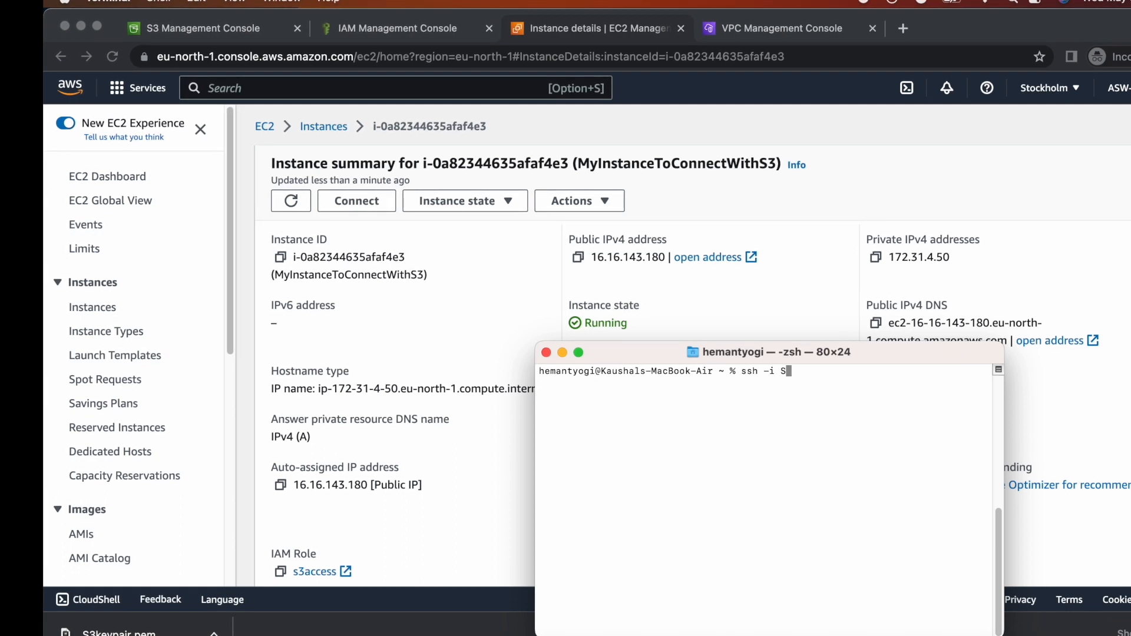
pyautogui.write('3')
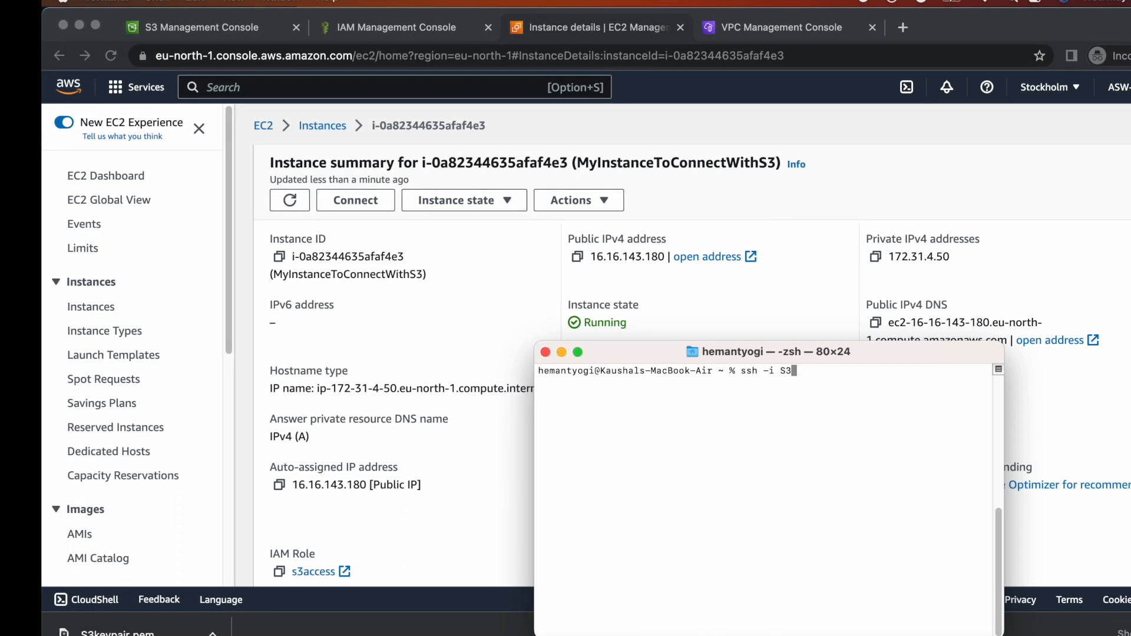
pyautogui.write('keypair')
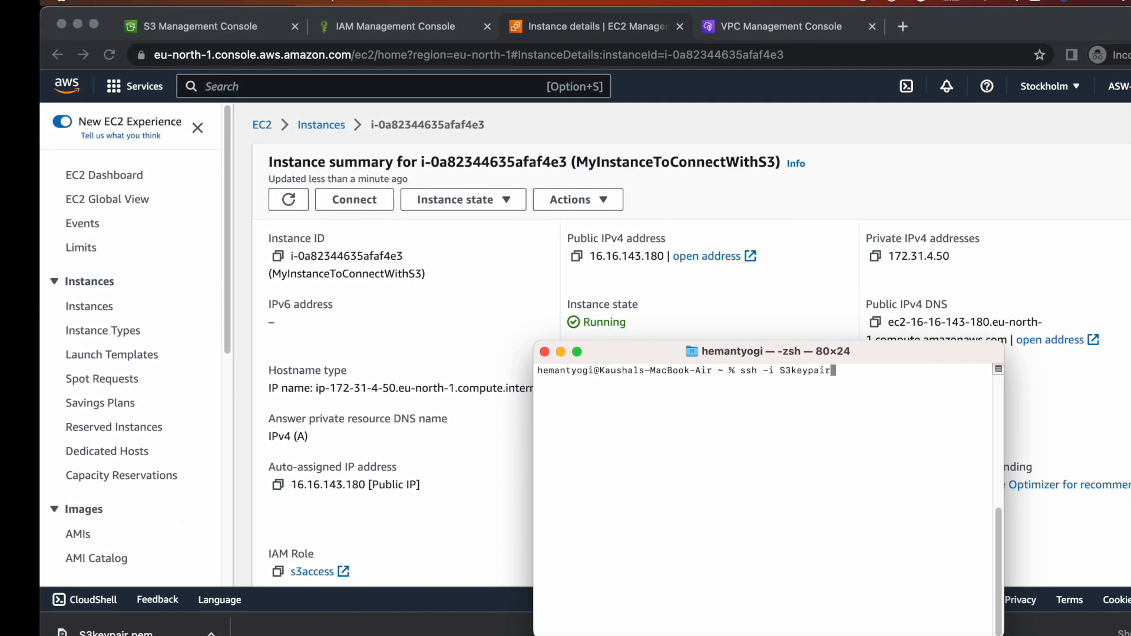
pyautogui.write('.pem')
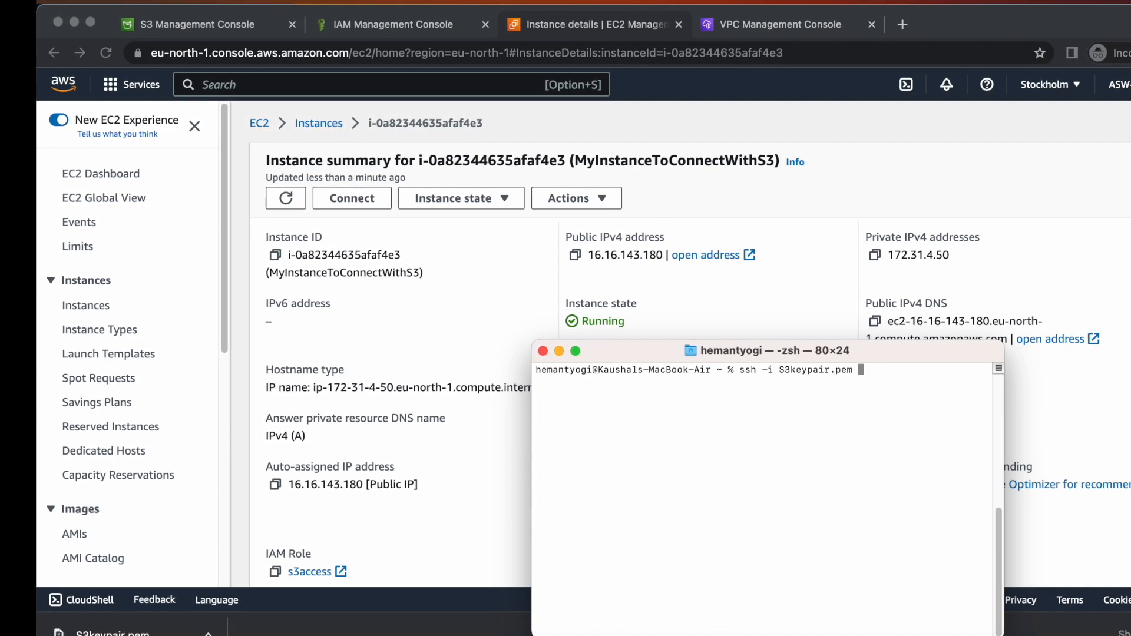
pyautogui.write(' ec')
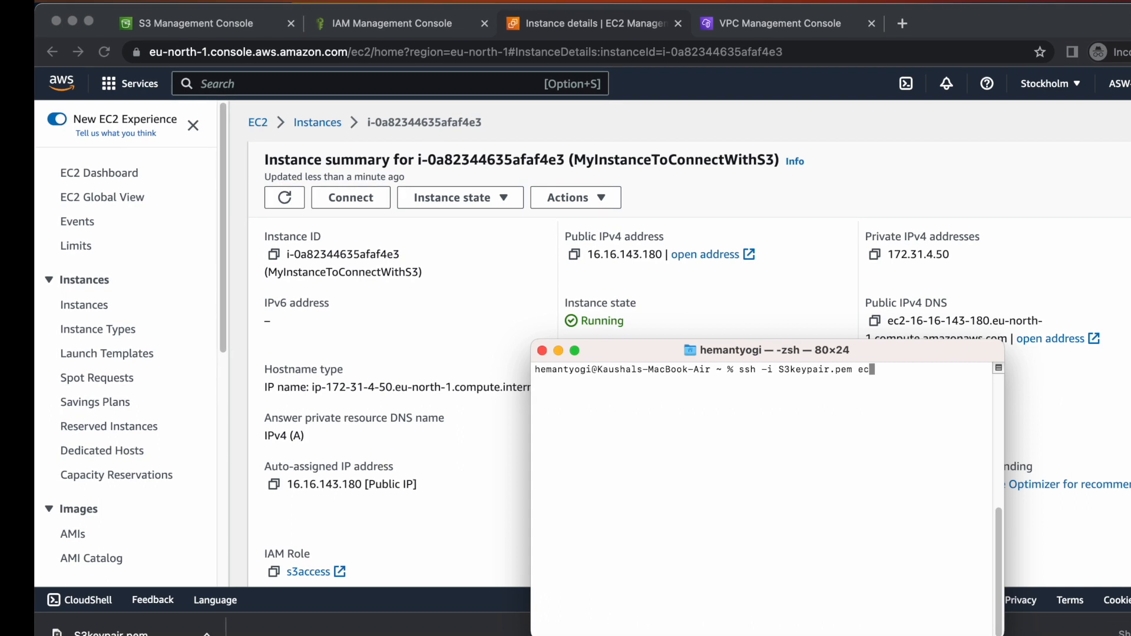
pyautogui.write('2-user')
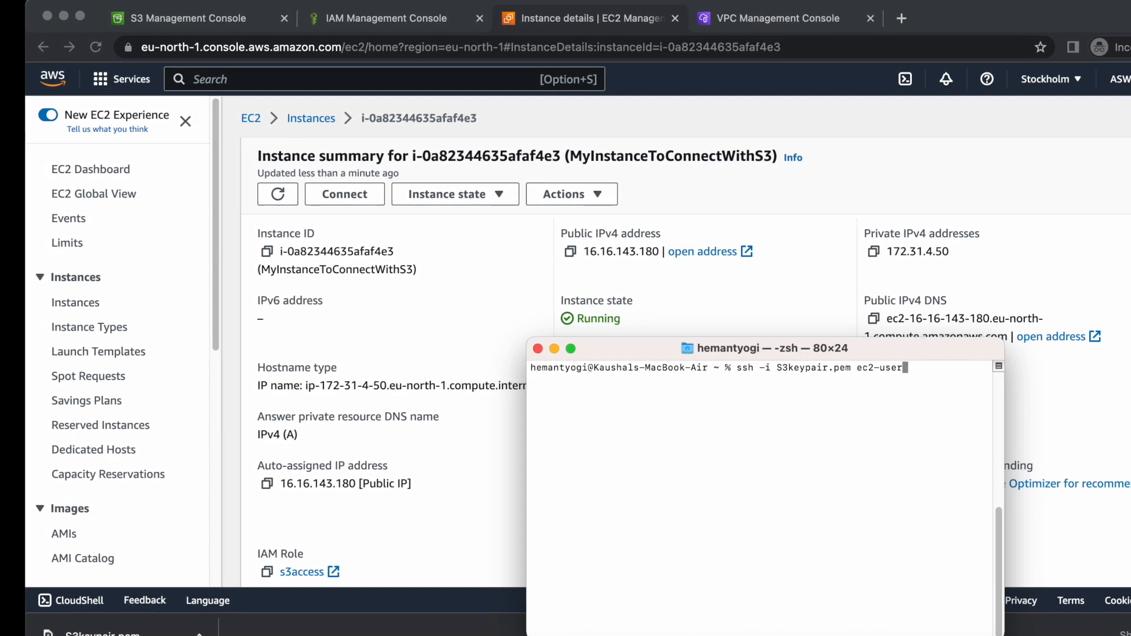
pyautogui.write('@')
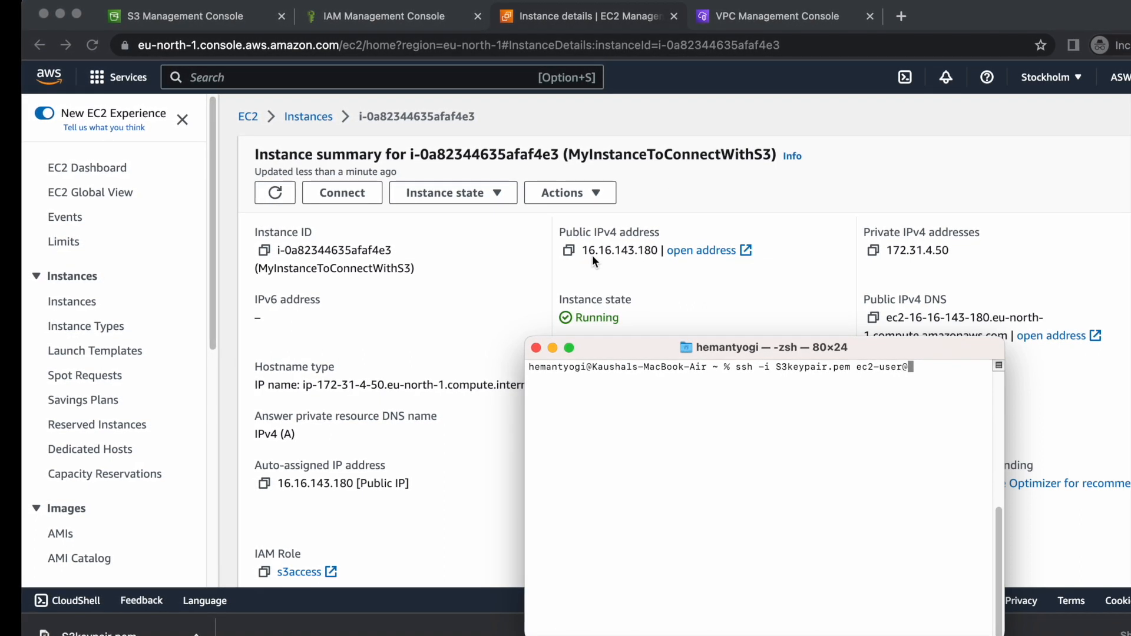
pyautogui.moveTo(641, 349); pyautogui.dragTo(494, 360)
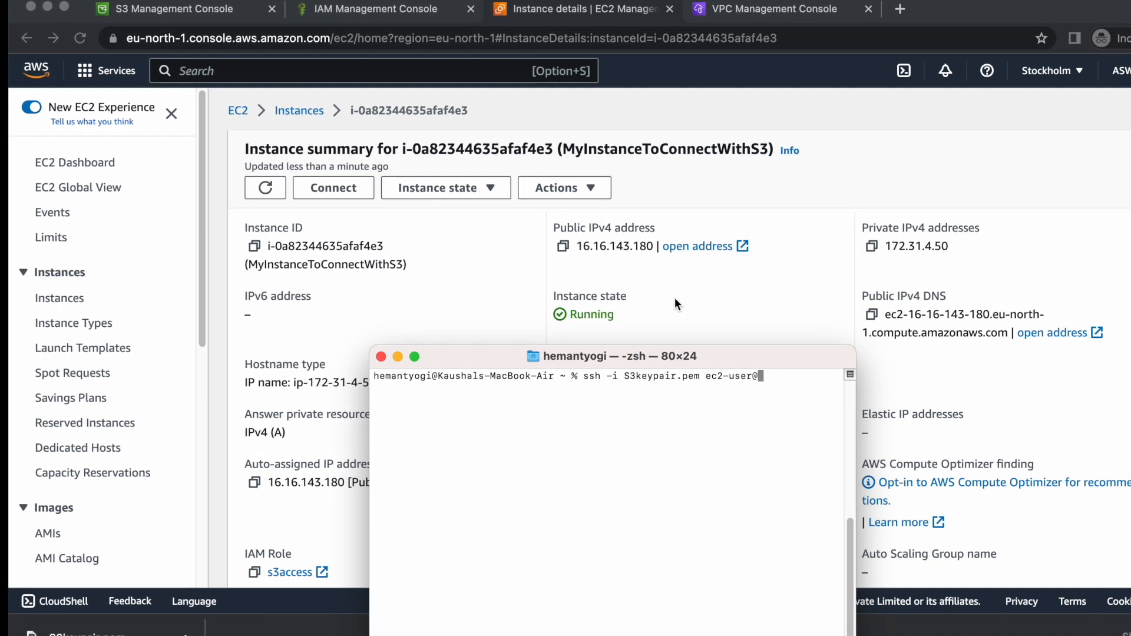
# Copy the public IPv4 address 16.16.143.180 from the EC2 instance summary and dismiss the stray file dialog.
pyautogui.click(689, 193)
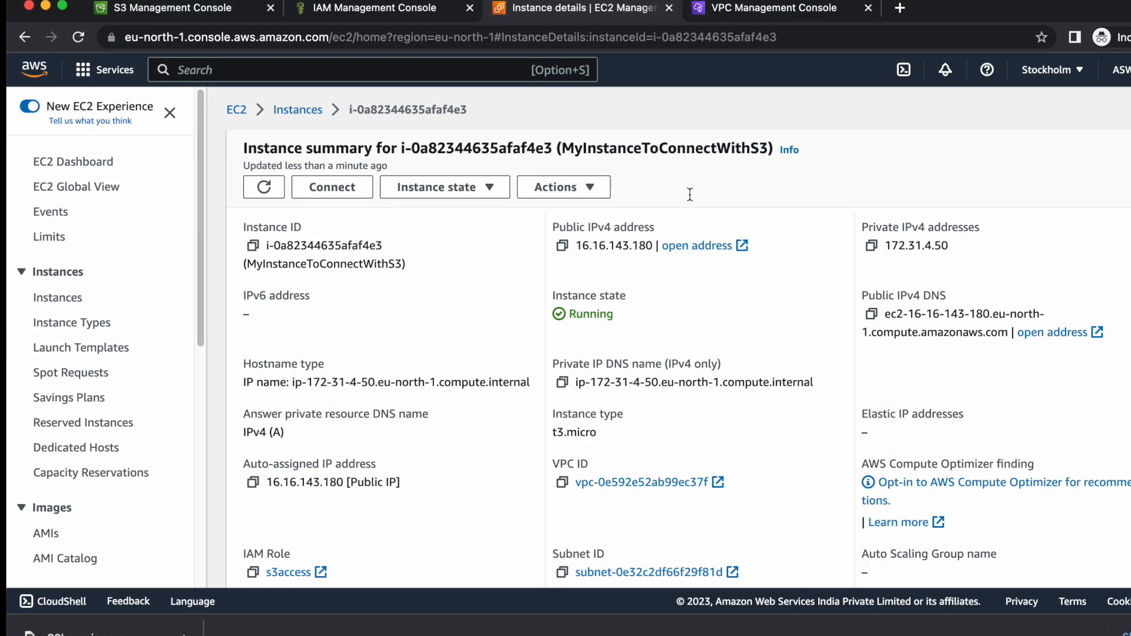
pyautogui.tripleClick(615, 245)
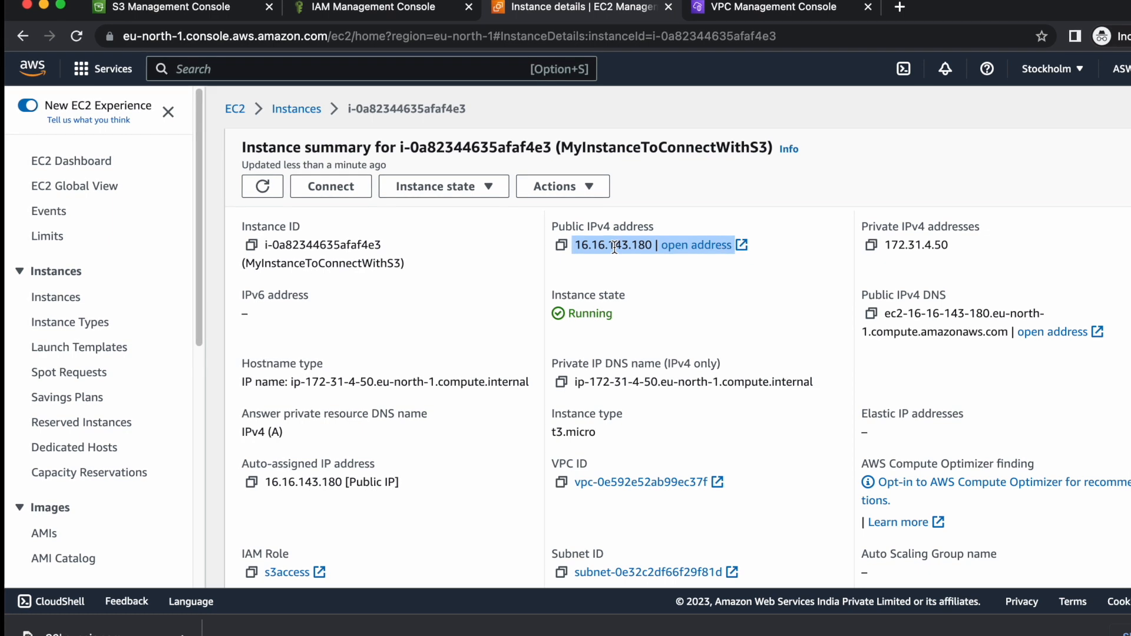
pyautogui.doubleClick(614, 247)
pyautogui.press('super+c')
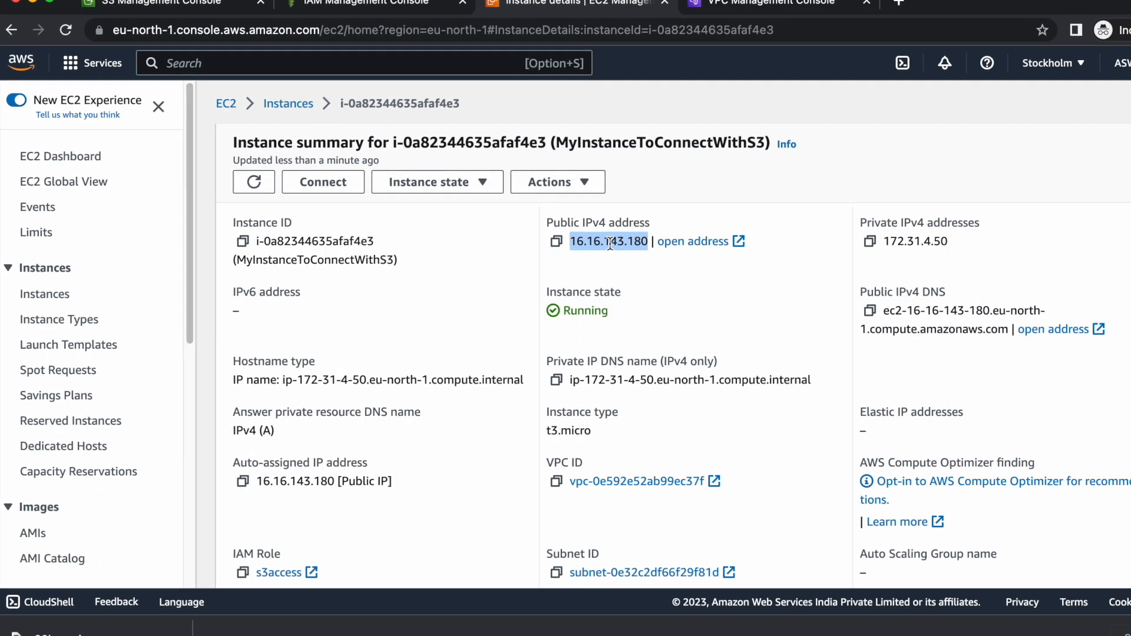
pyautogui.click(1025, 635)
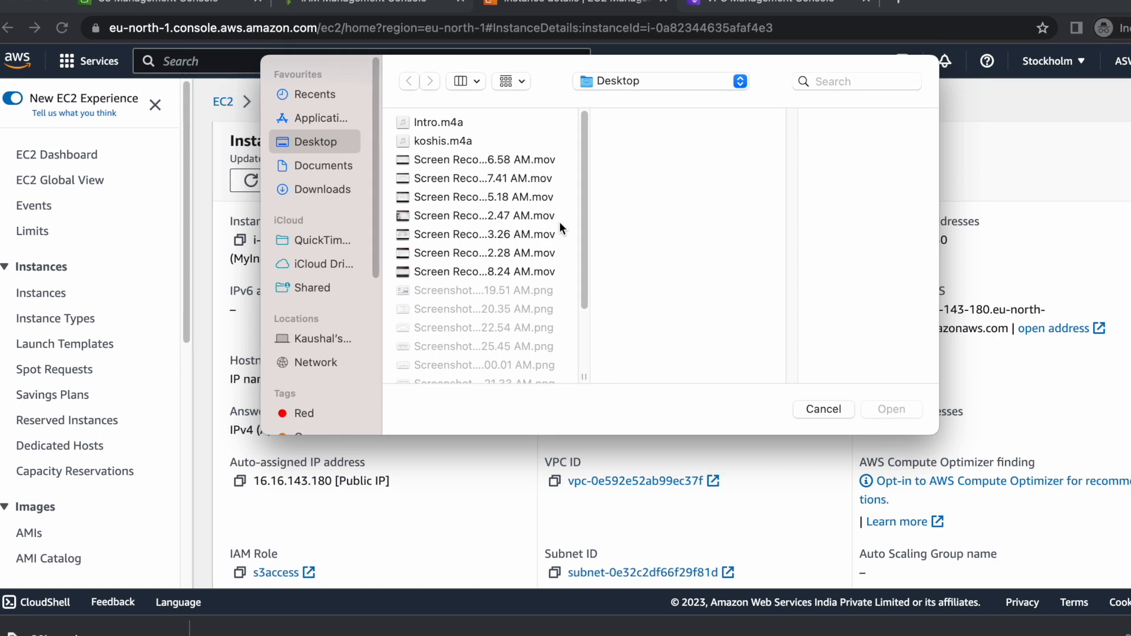
pyautogui.click(833, 407)
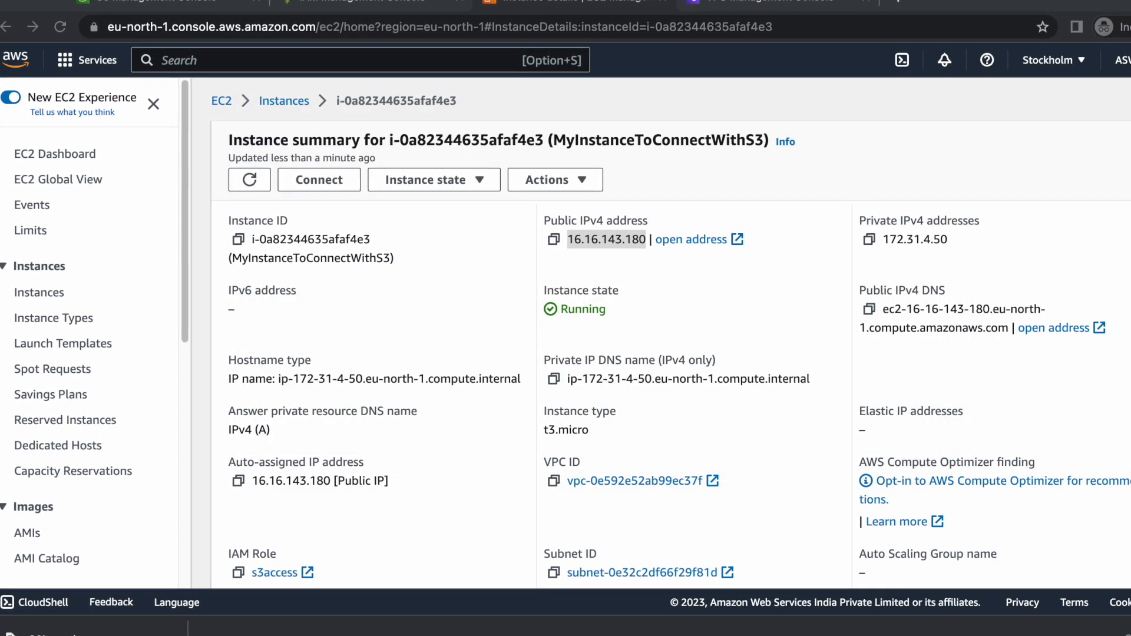
# Paste 16.16.143.180 into the ssh ec2-user@ command, run it, accept the host key, and maximize the terminal.
pyautogui.click(957, 635)
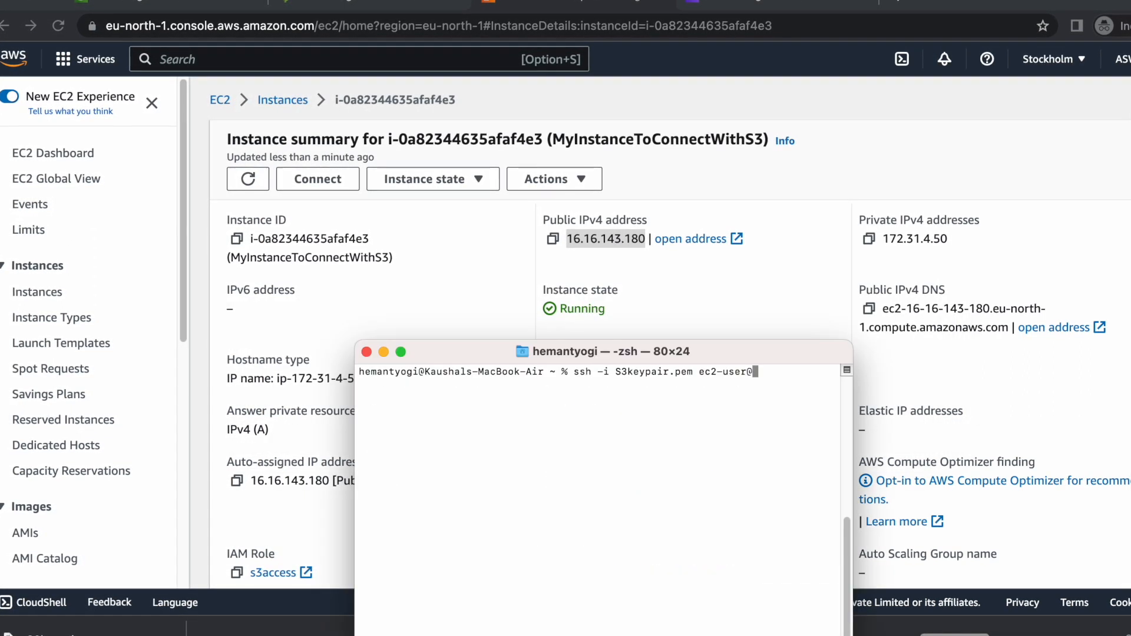
pyautogui.rightClick(769, 381)
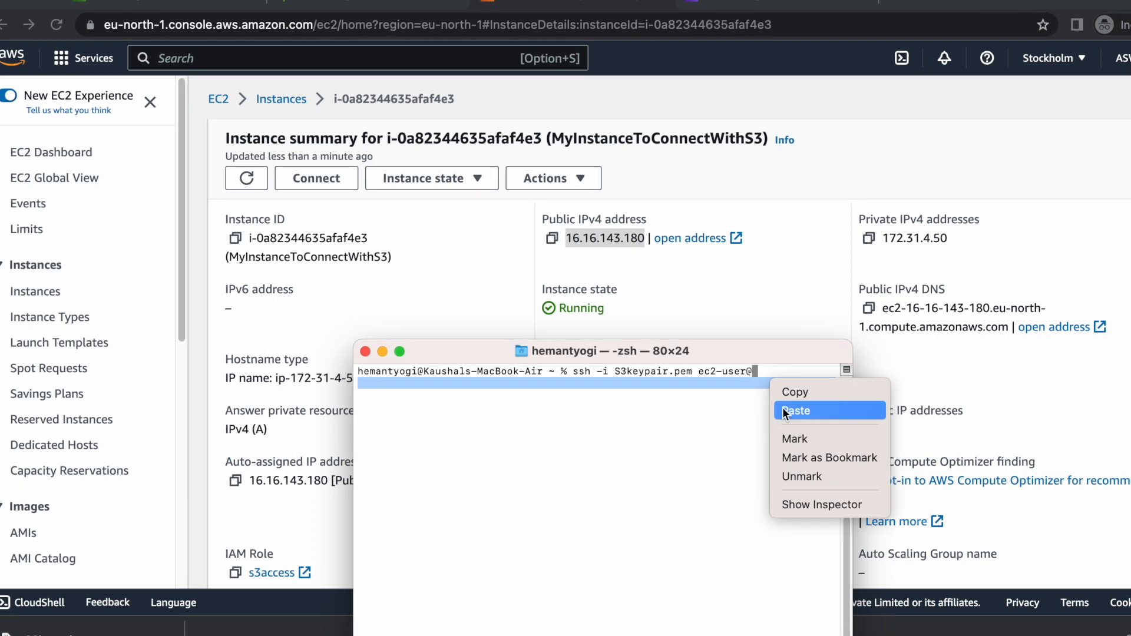
pyautogui.click(786, 409)
pyautogui.press('Return')
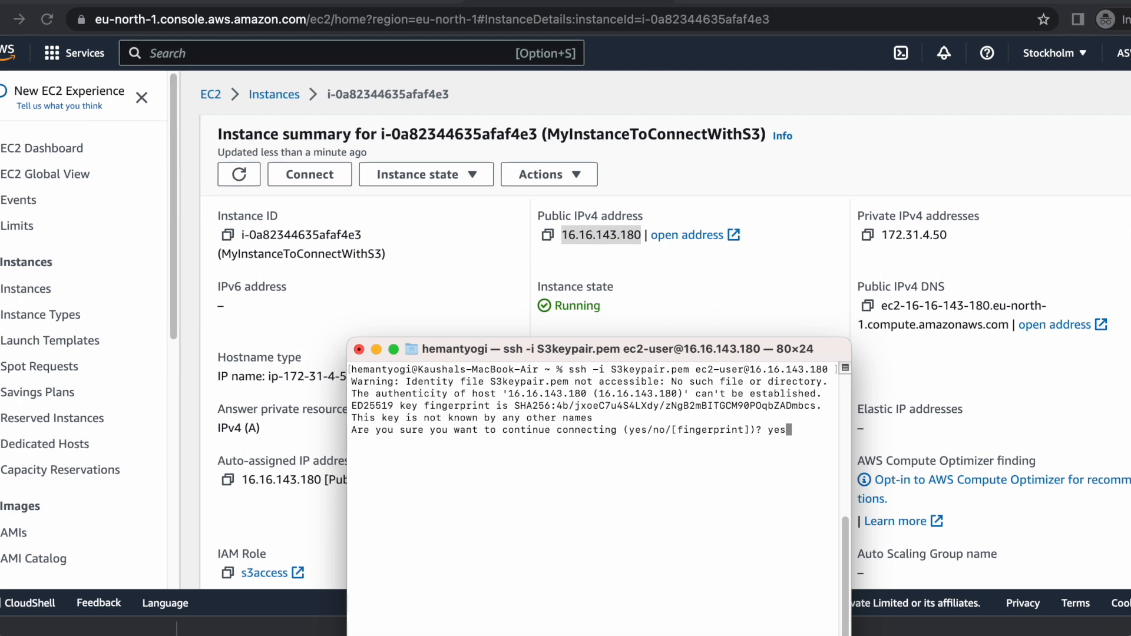
pyautogui.press('Return')
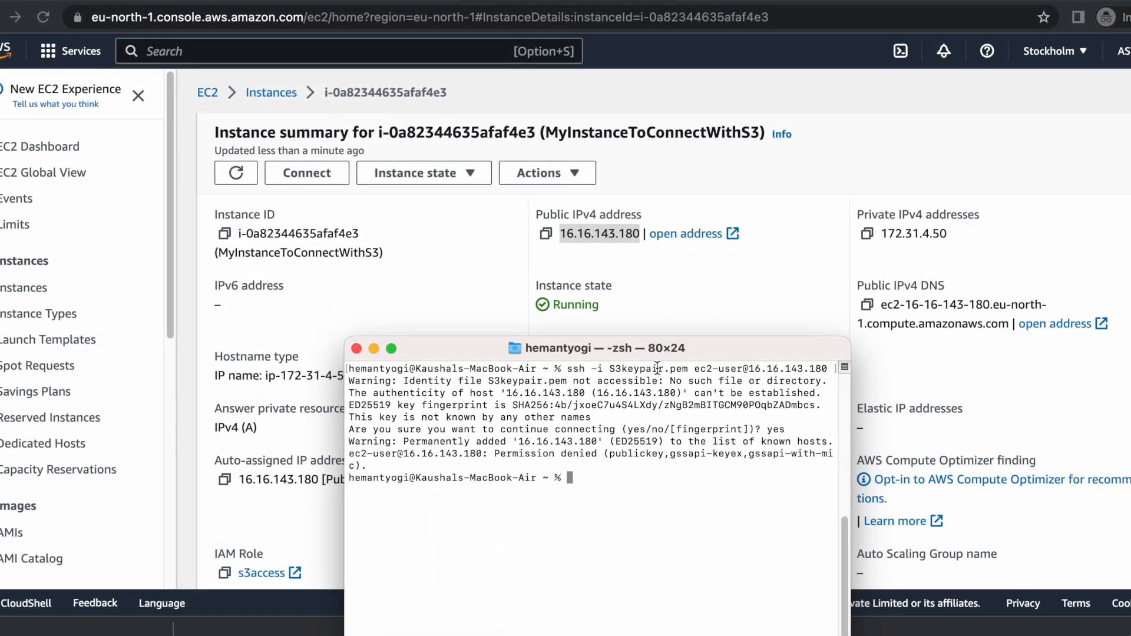
pyautogui.doubleClick(674, 350)
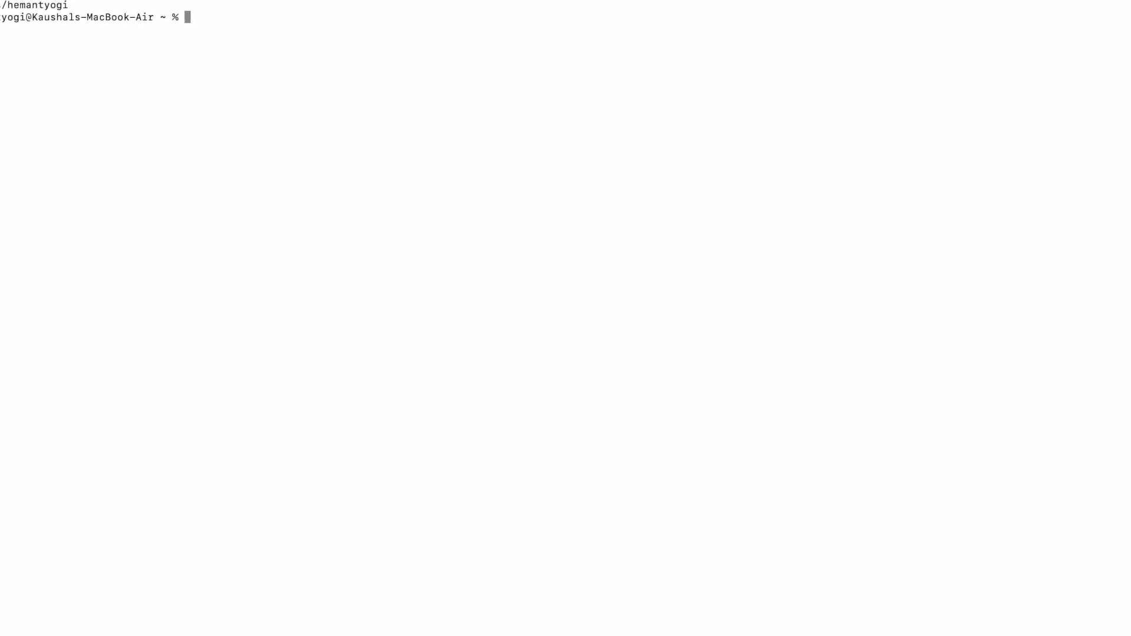
# List the home directory and change into the Downloads folder.
pyautogui.write('ls')
pyautogui.press('Return')
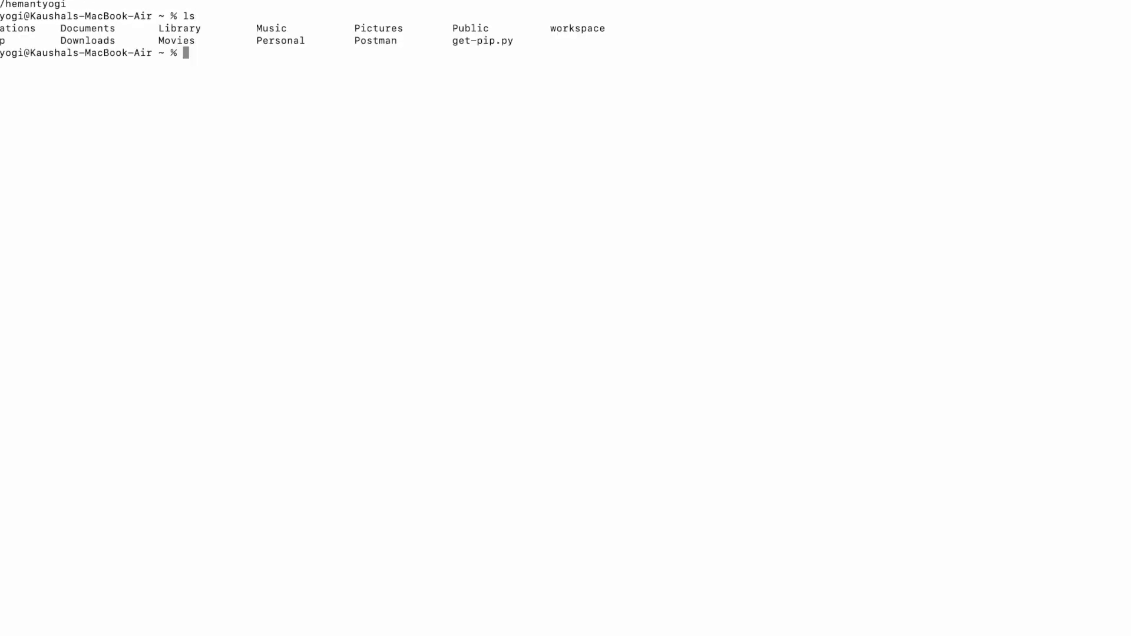
pyautogui.write('cd')
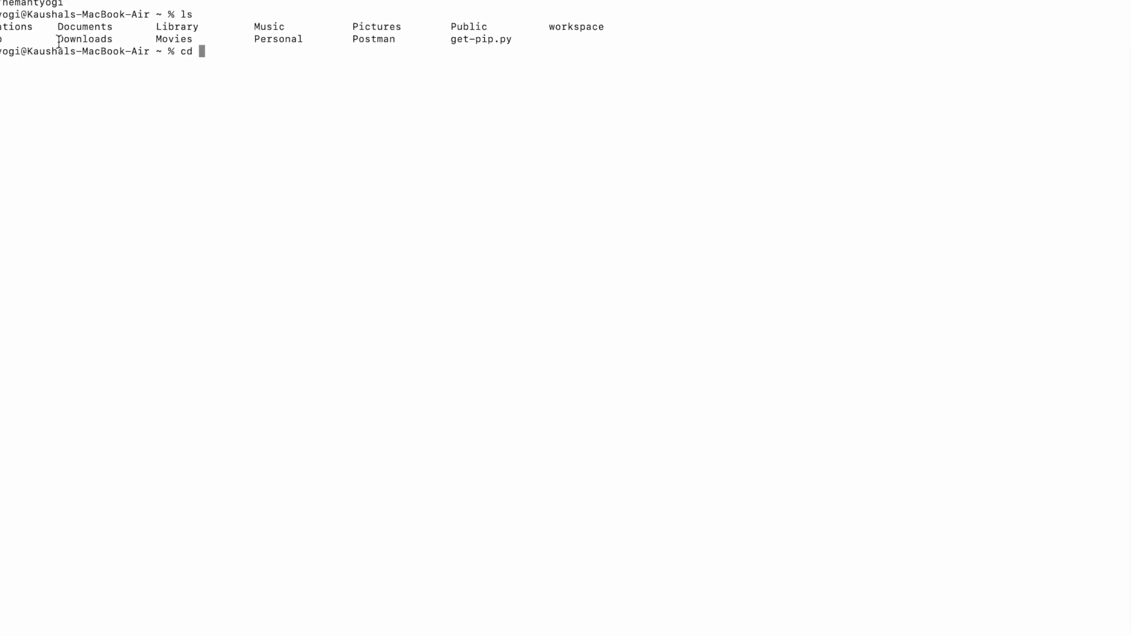
pyautogui.doubleClick(76, 38)
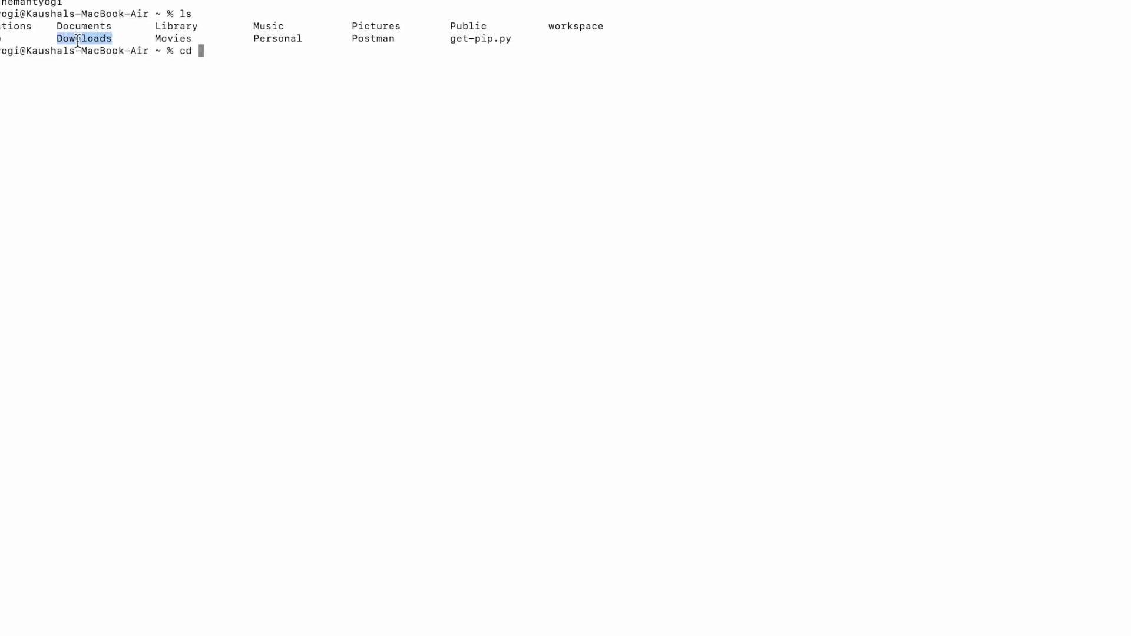
pyautogui.rightClick(217, 54)
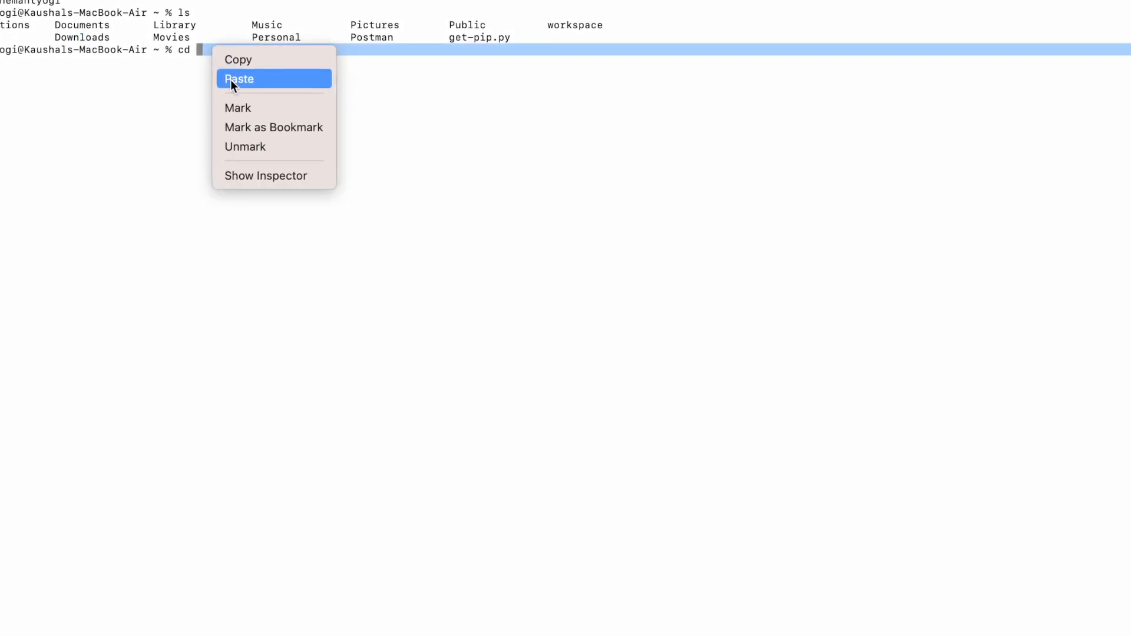
pyautogui.click(231, 79)
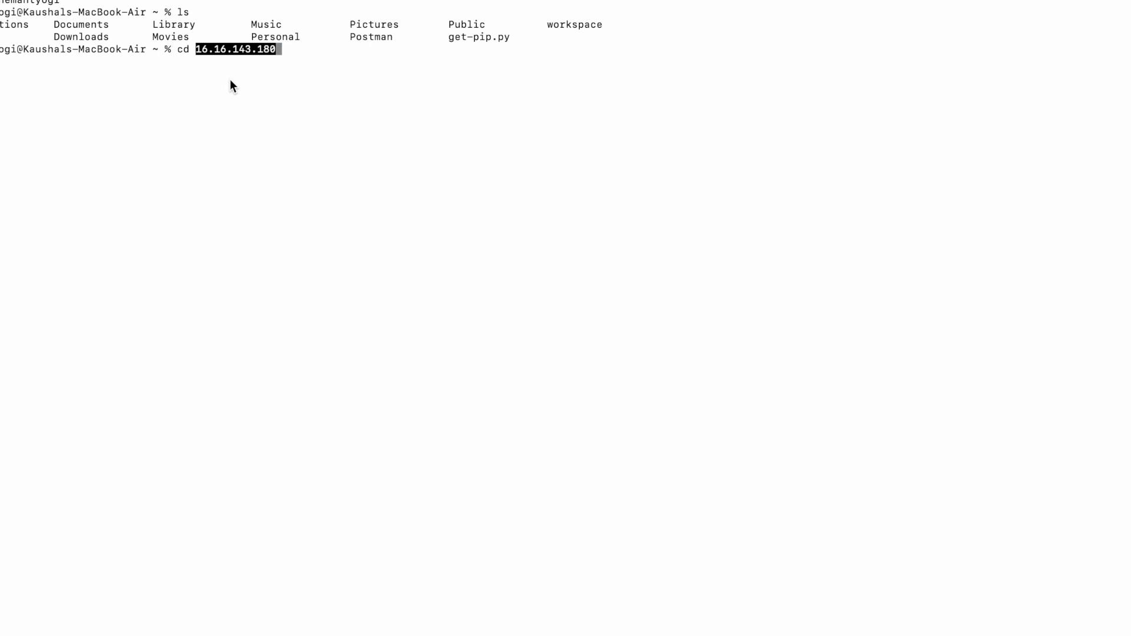
pyautogui.press('BackSpace')
pyautogui.press('BackSpace')
pyautogui.press('BackSpace')
pyautogui.press('BackSpace')
pyautogui.press('BackSpace')
pyautogui.press('BackSpace')
pyautogui.press('BackSpace')
pyautogui.press('BackSpace')
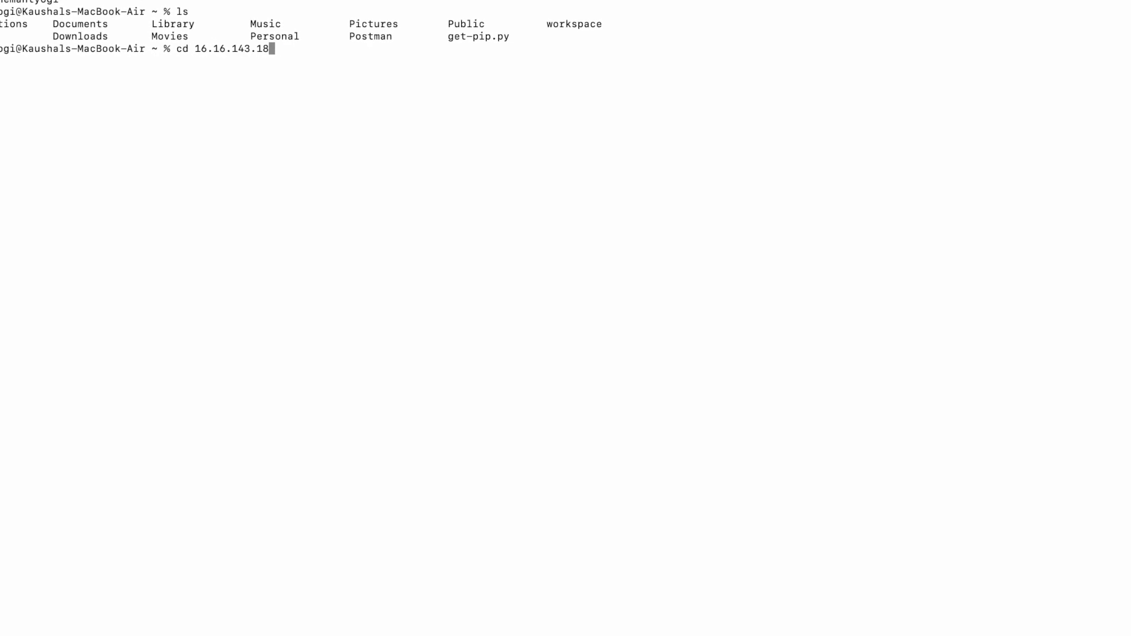
pyautogui.press('BackSpace')
pyautogui.press('BackSpace')
pyautogui.press('BackSpace')
pyautogui.press('BackSpace')
pyautogui.press('BackSpace')
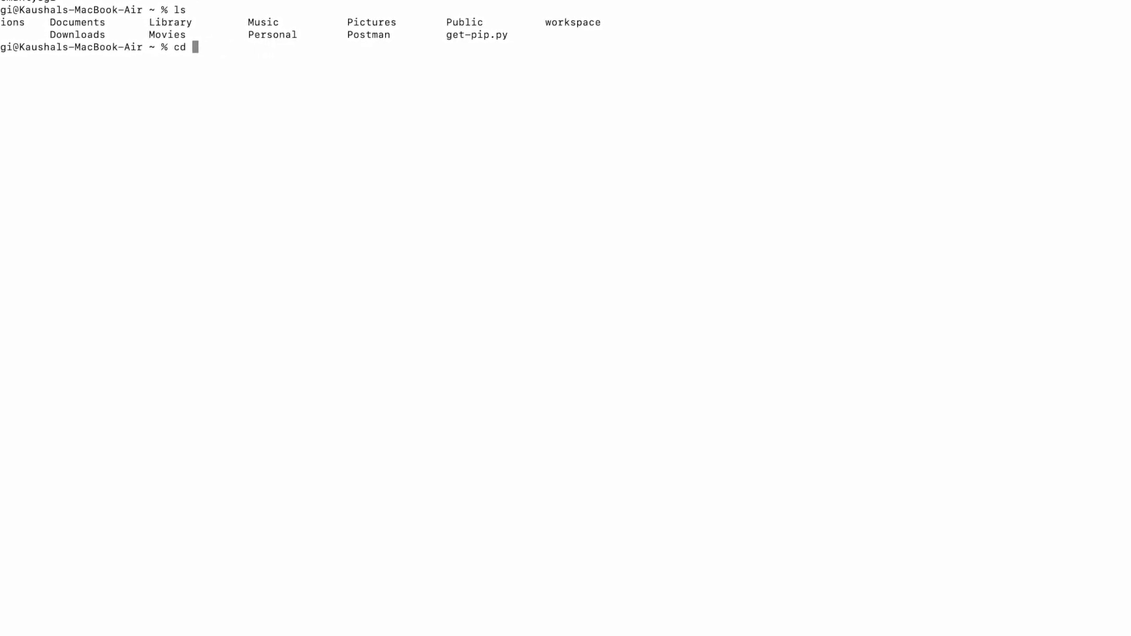
pyautogui.write('Down')
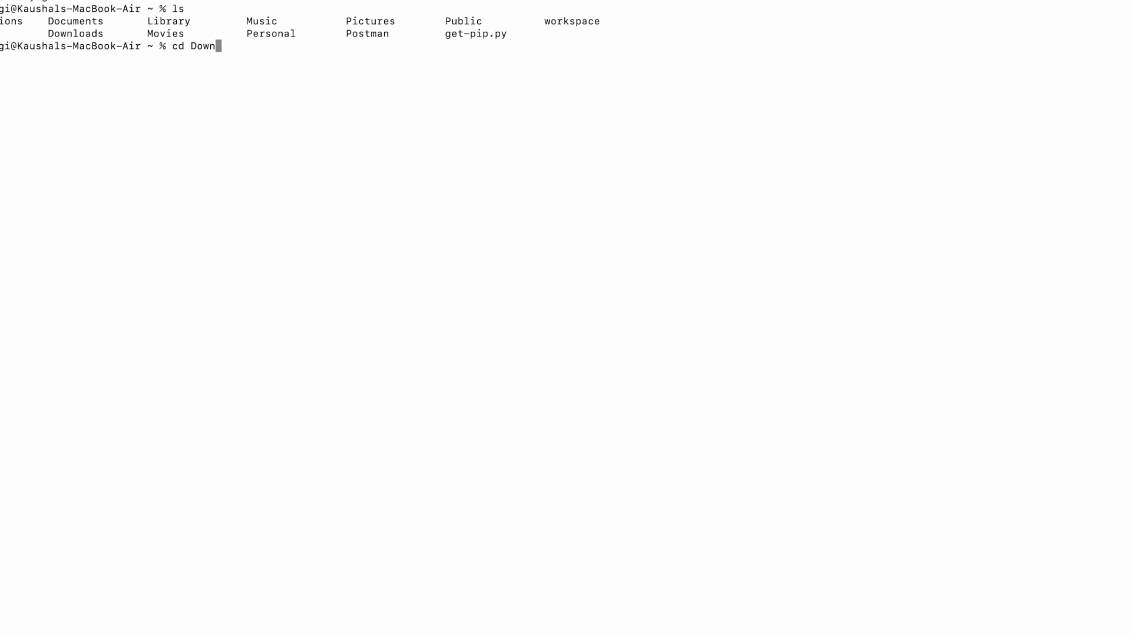
pyautogui.press('Tab')
pyautogui.press('Return')
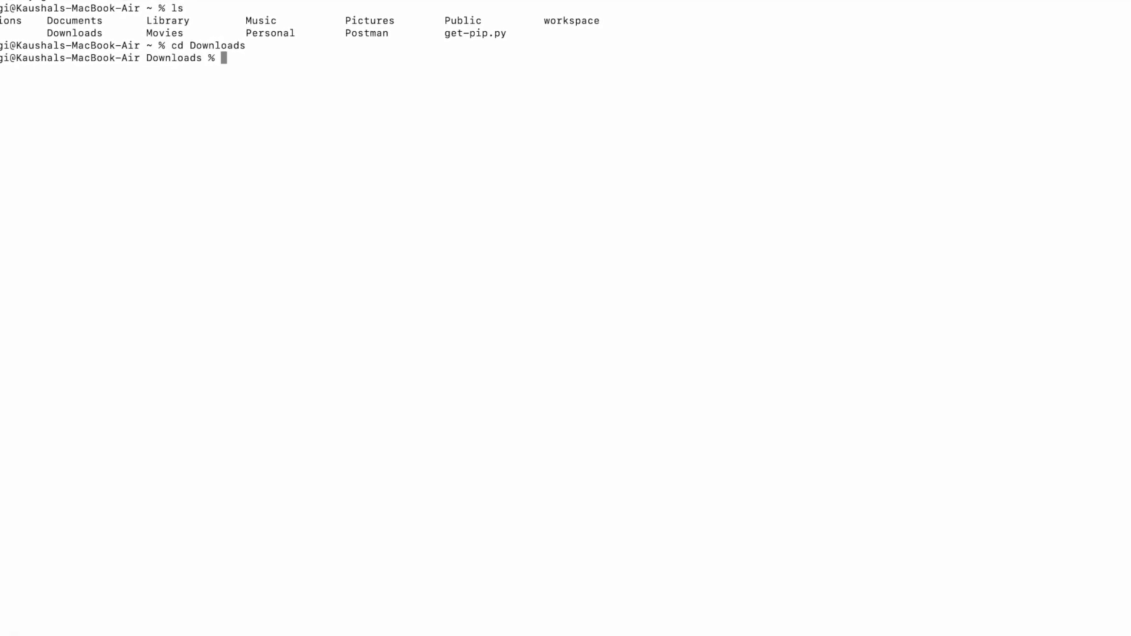
# Rerun the ssh -i S3keypair.pem login from Downloads, which fails on too-open 0644 permissions.
pyautogui.write('ls')
pyautogui.press('BackSpace')
pyautogui.press('BackSpace')
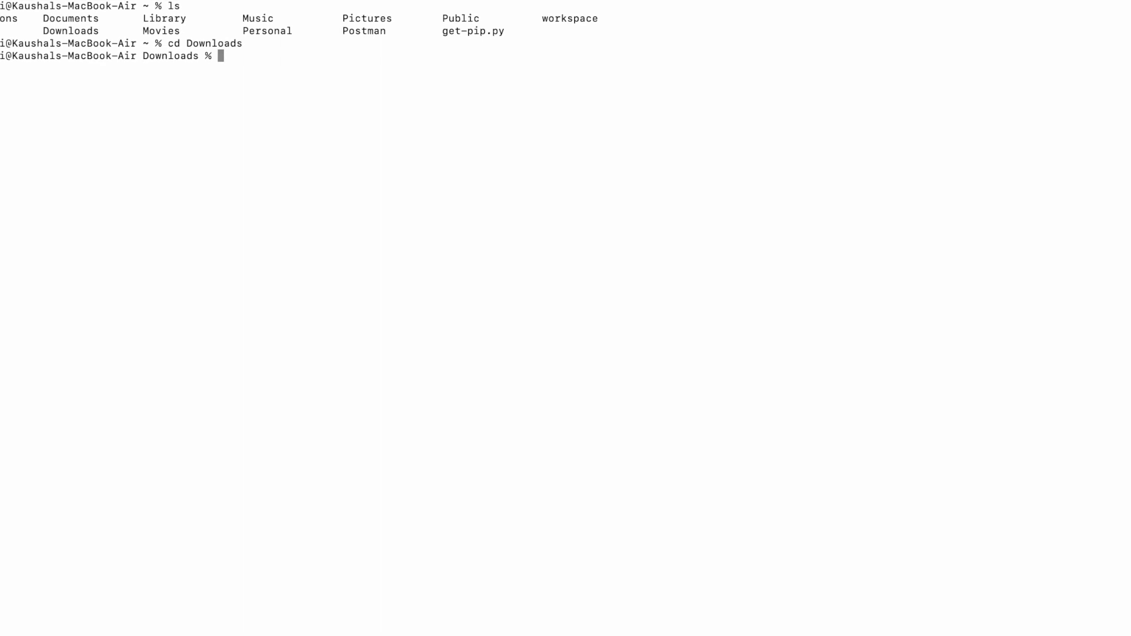
pyautogui.press('Up')
pyautogui.press('Up')
pyautogui.press('Up')
pyautogui.press('Up')
pyautogui.press('Up')
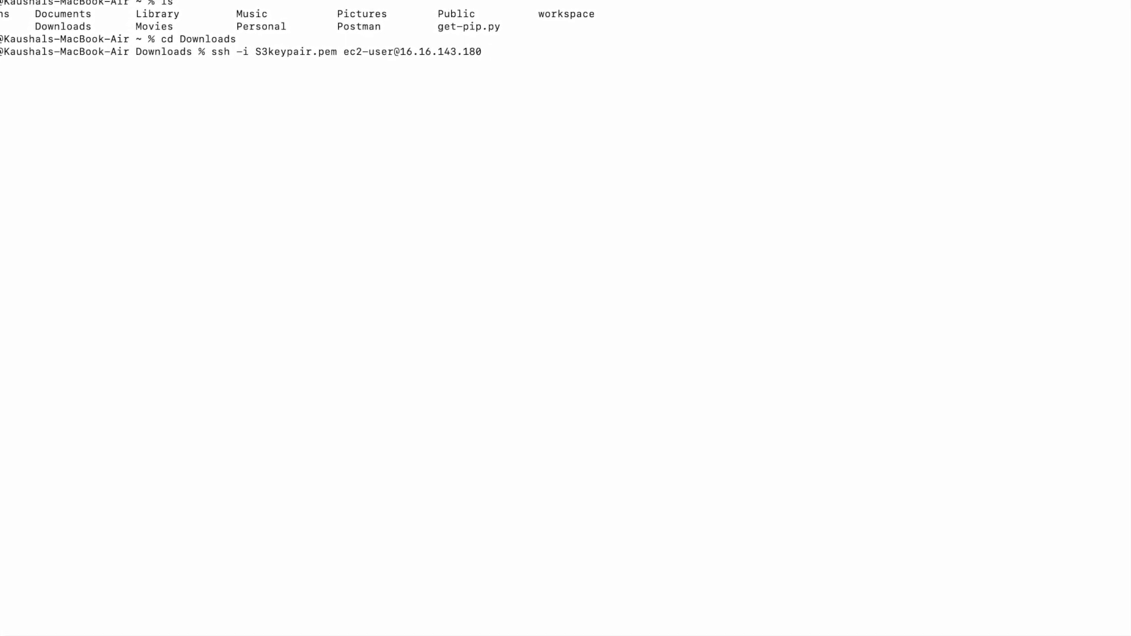
pyautogui.press('Return')
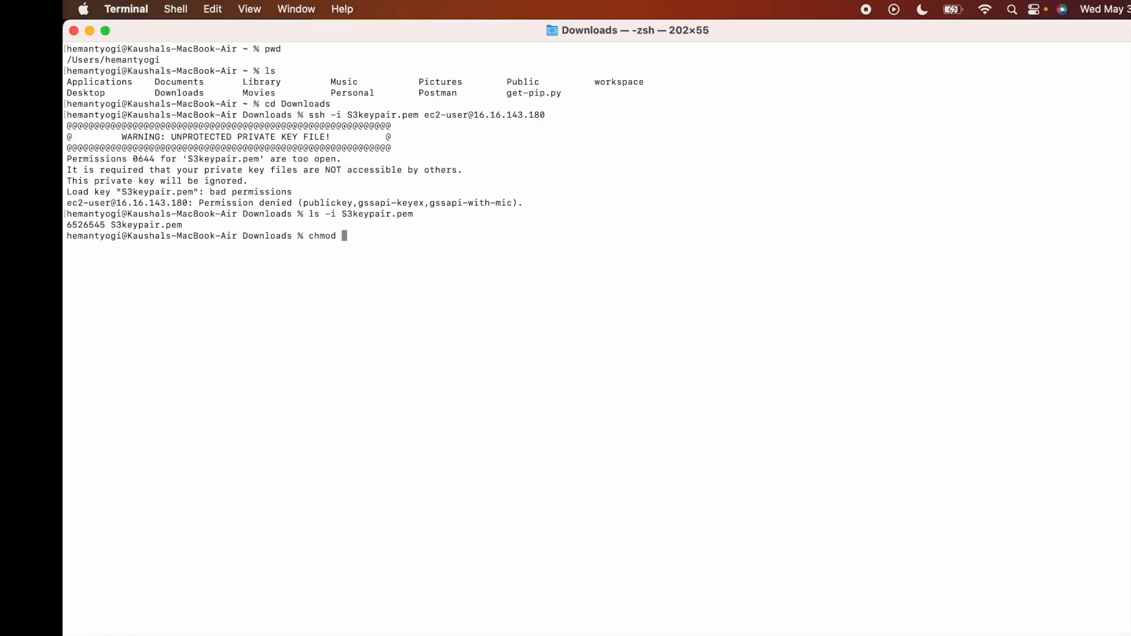
# Apply chmod 400 to S3keypair.pem, reconnect over ssh to the instance, and start an s3 ls command.
pyautogui.write('400 ')
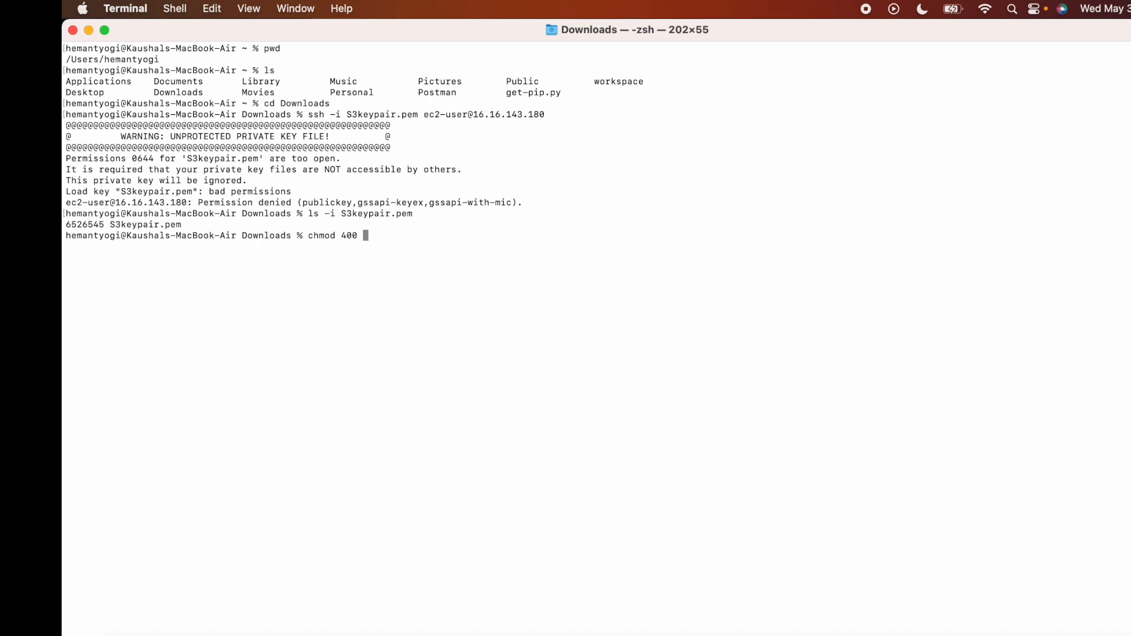
pyautogui.write('S3')
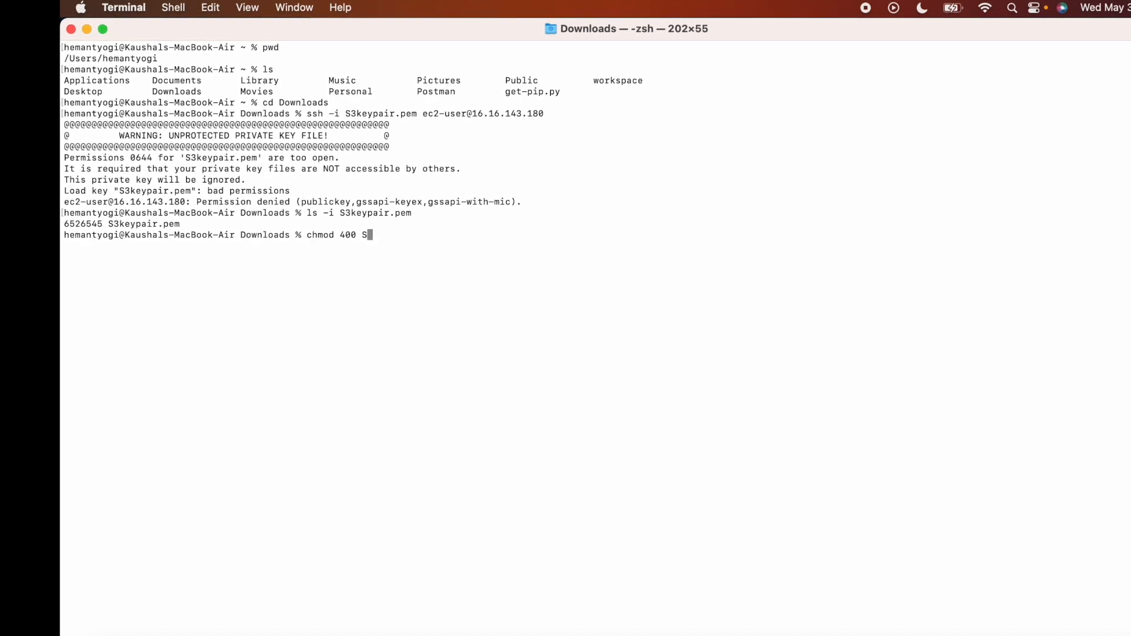
pyautogui.write('keypo')
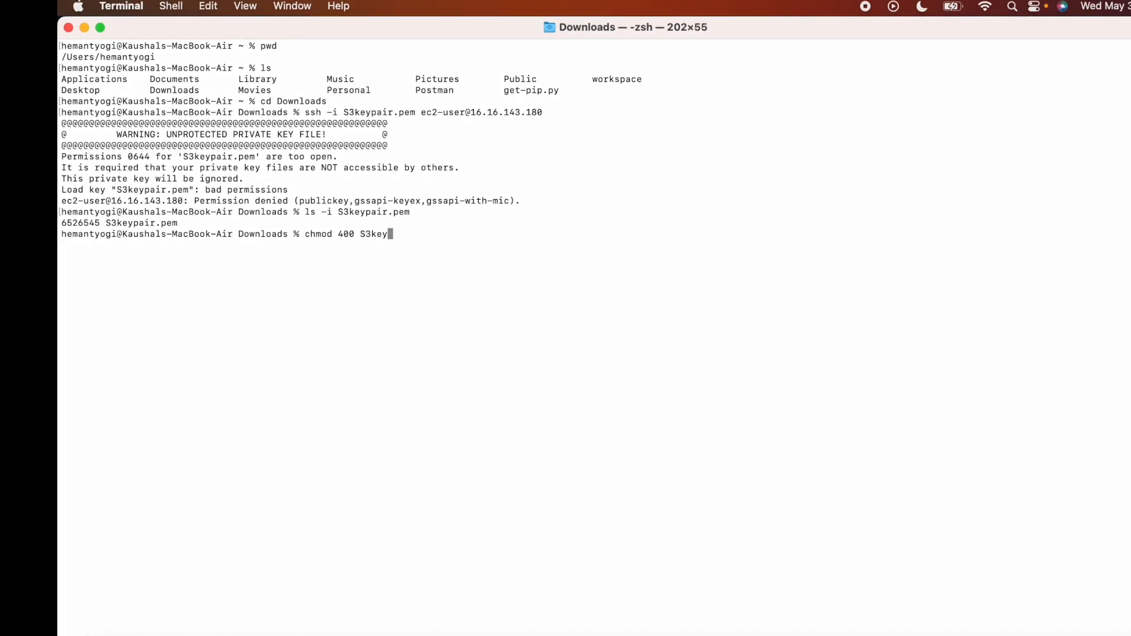
pyautogui.write('ir')
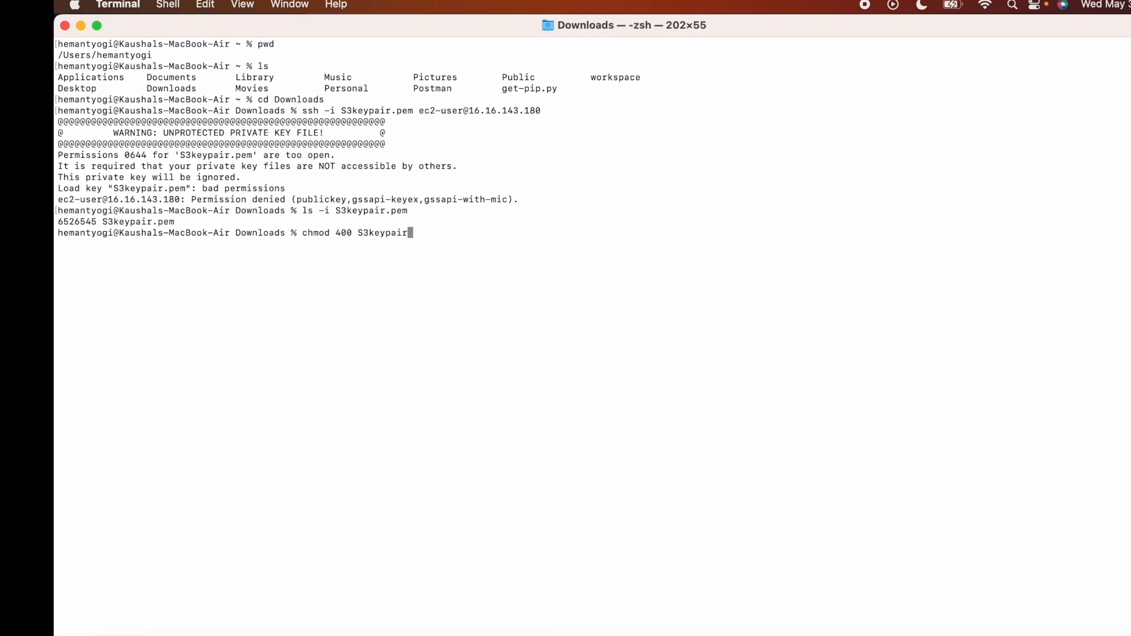
pyautogui.write('.pem')
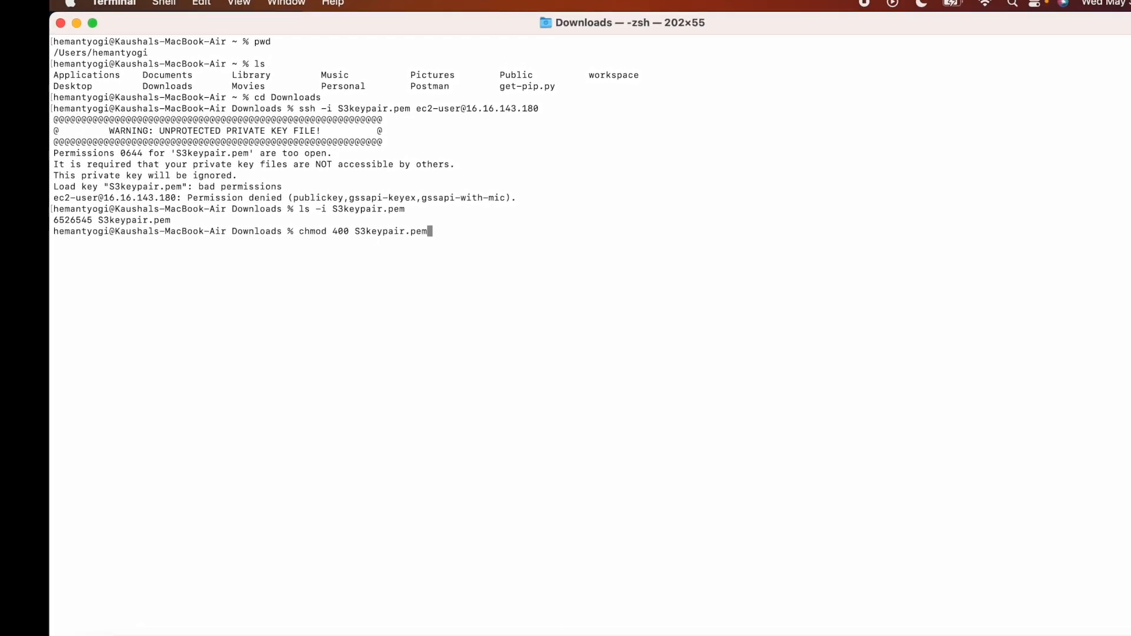
pyautogui.press('Return')
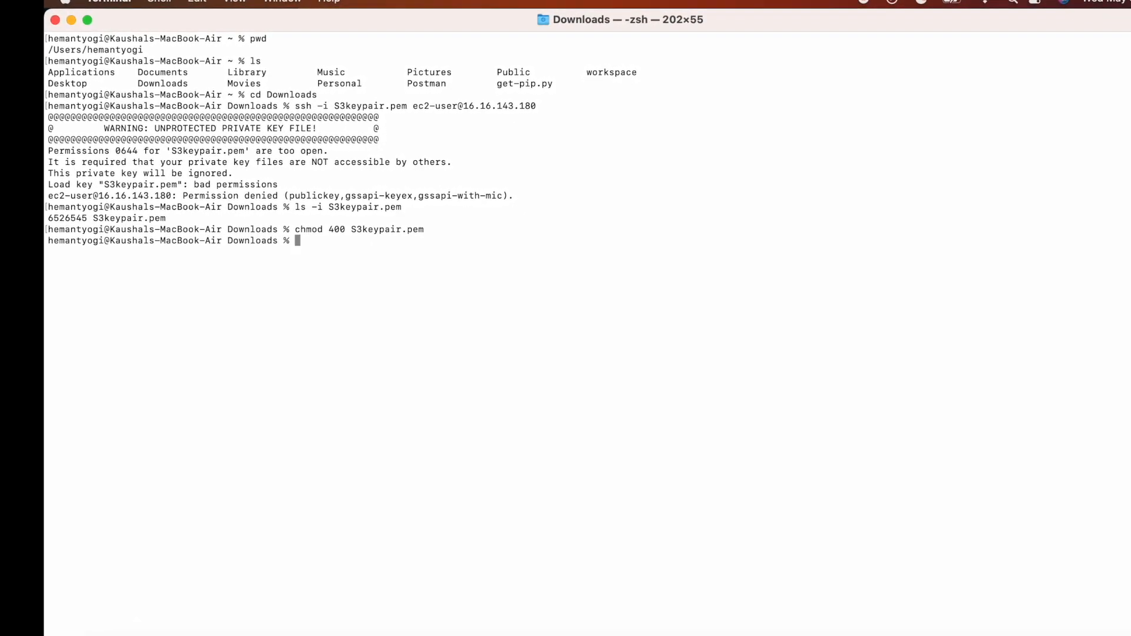
pyautogui.press('Up')
pyautogui.press('Up')
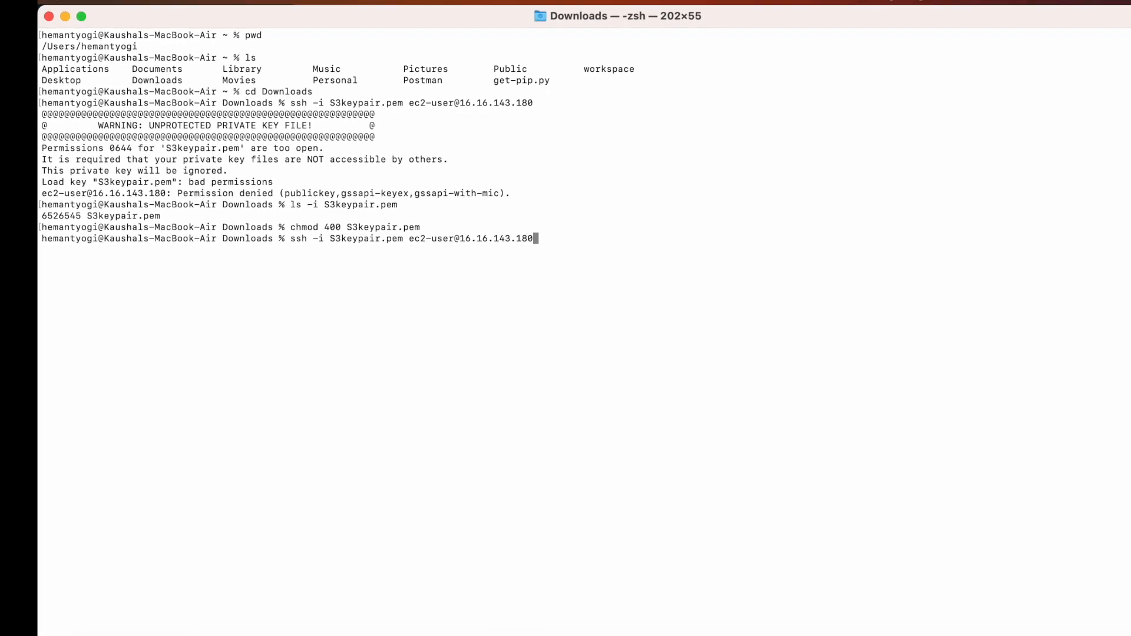
pyautogui.press('Return')
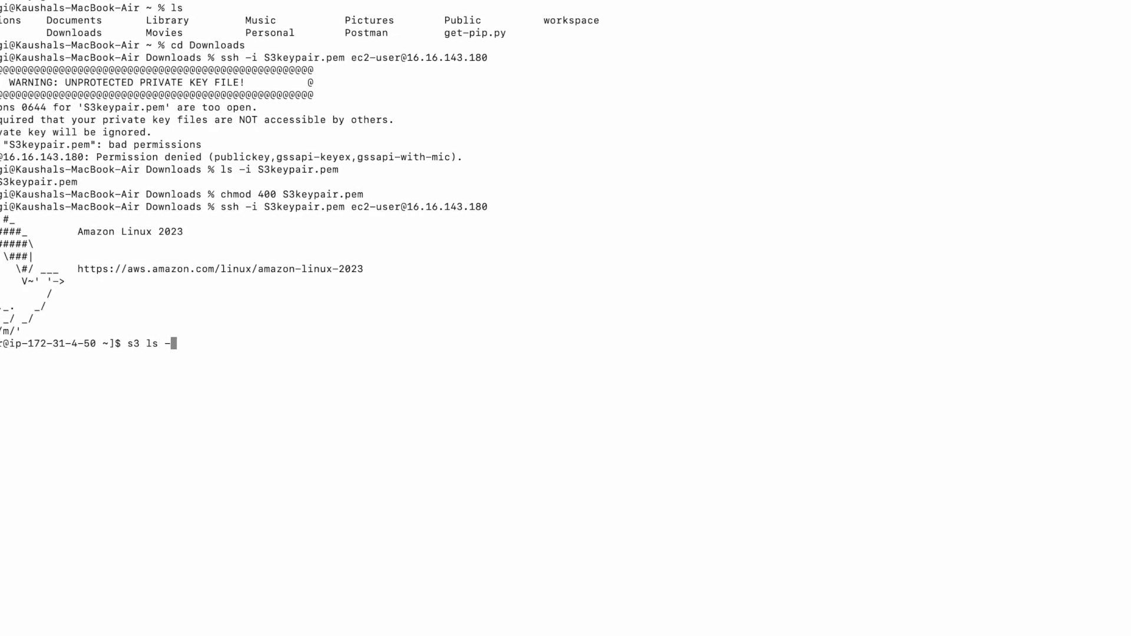
pyautogui.press('BackSpace')
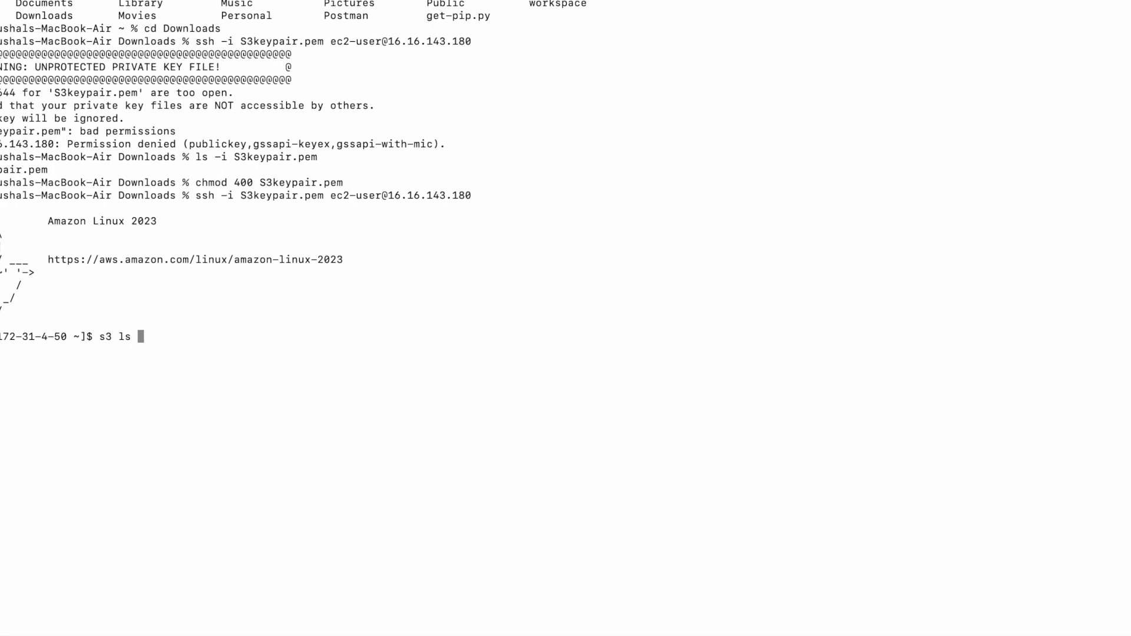
pyautogui.write('/M')
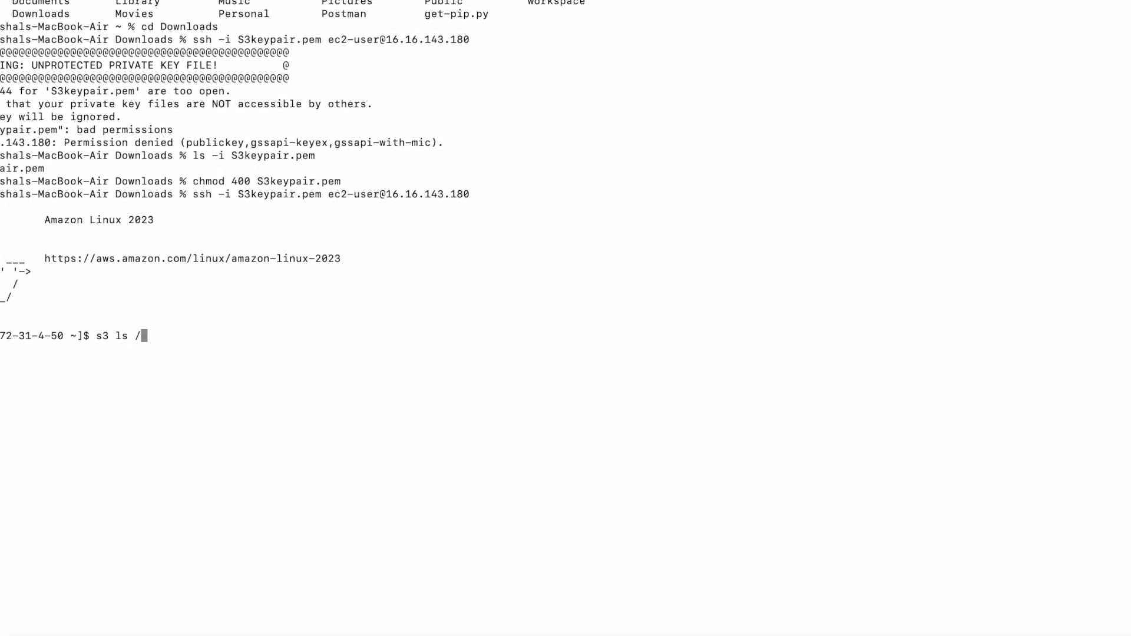
pyautogui.write('y')
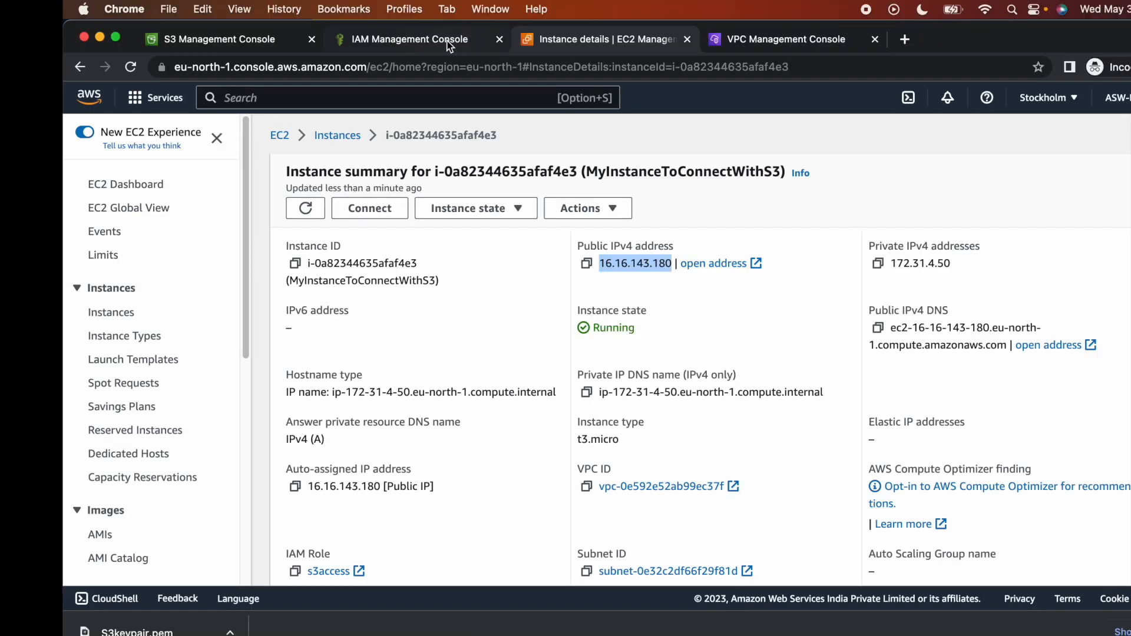
# Open the mybucketforec2tos3 bucket from the S3 upload result page and copy its name from the heading.
pyautogui.click(445, 31)
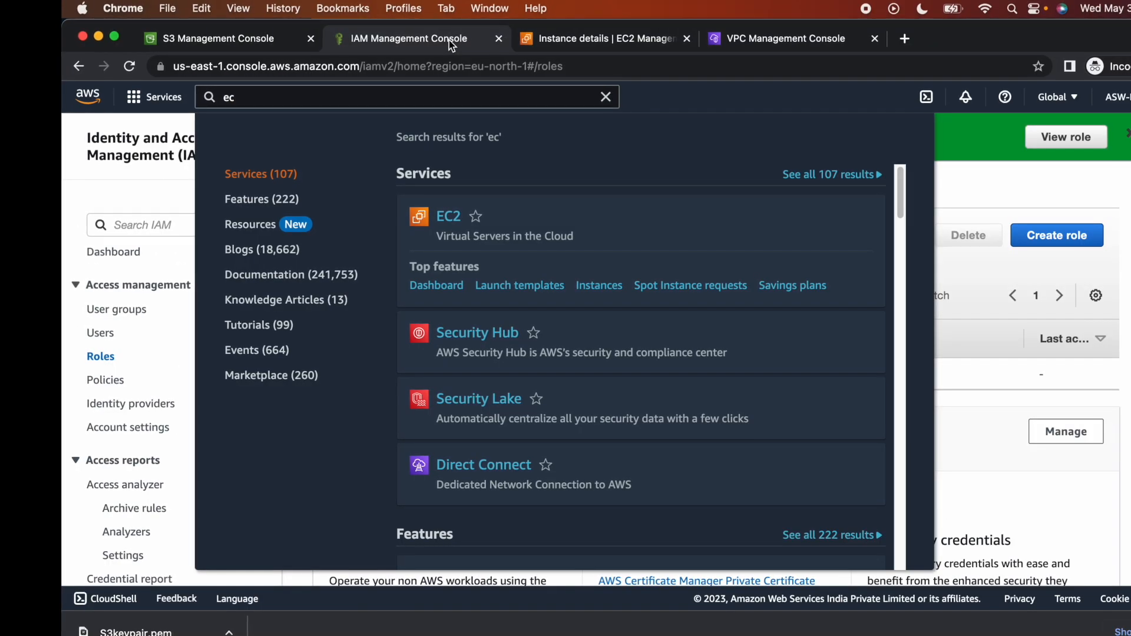
pyautogui.click(594, 30)
pyautogui.click(281, 41)
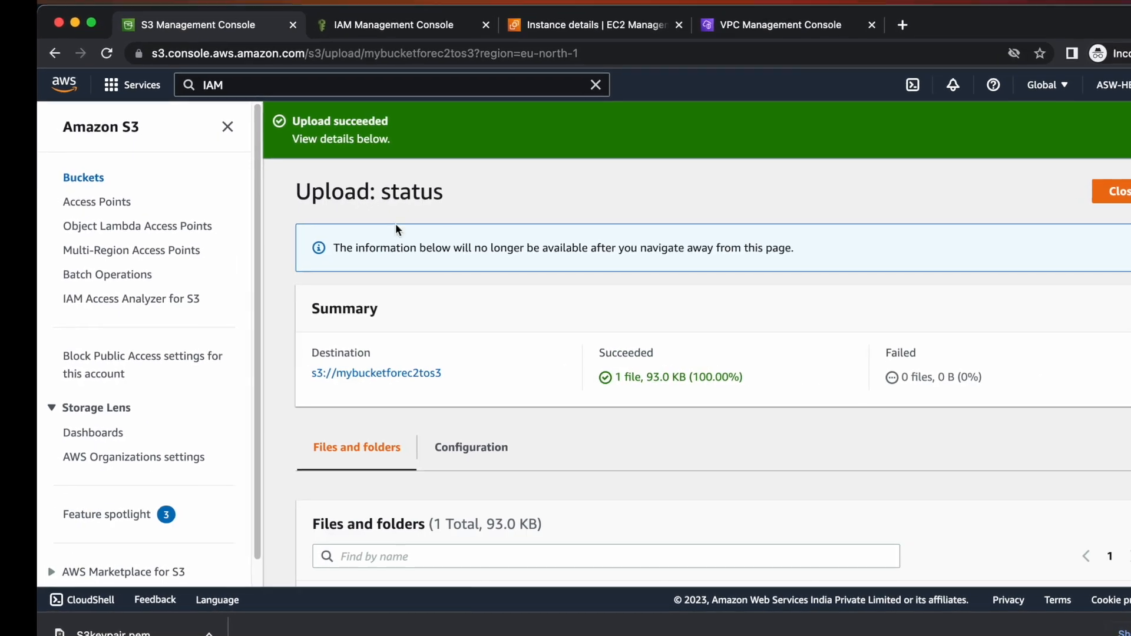
pyautogui.doubleClick(409, 370)
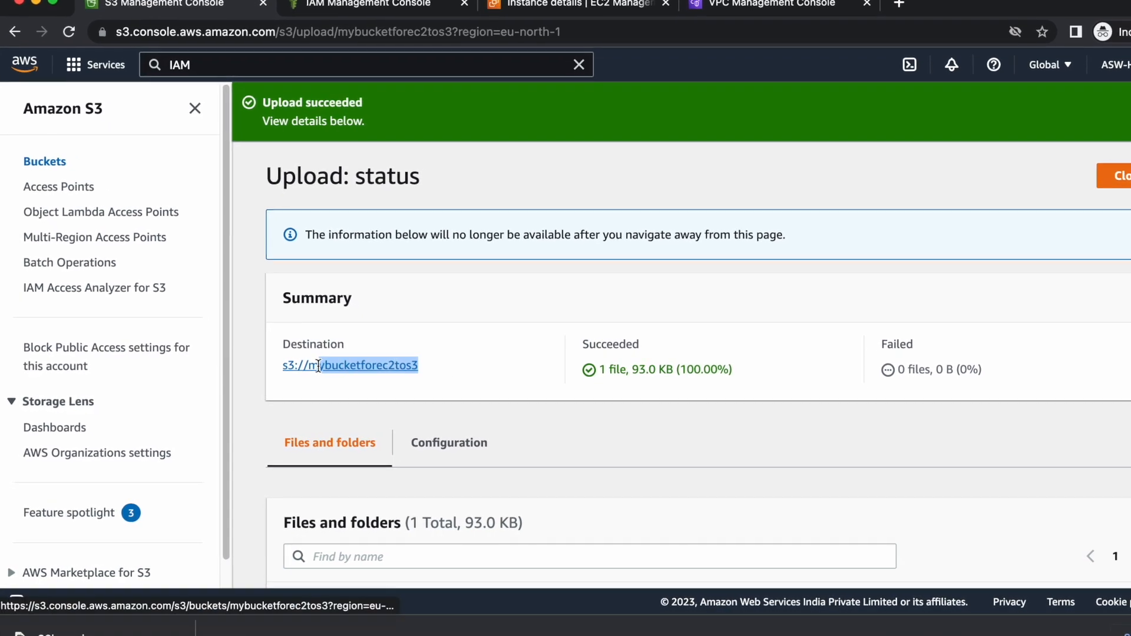
pyautogui.click(377, 365)
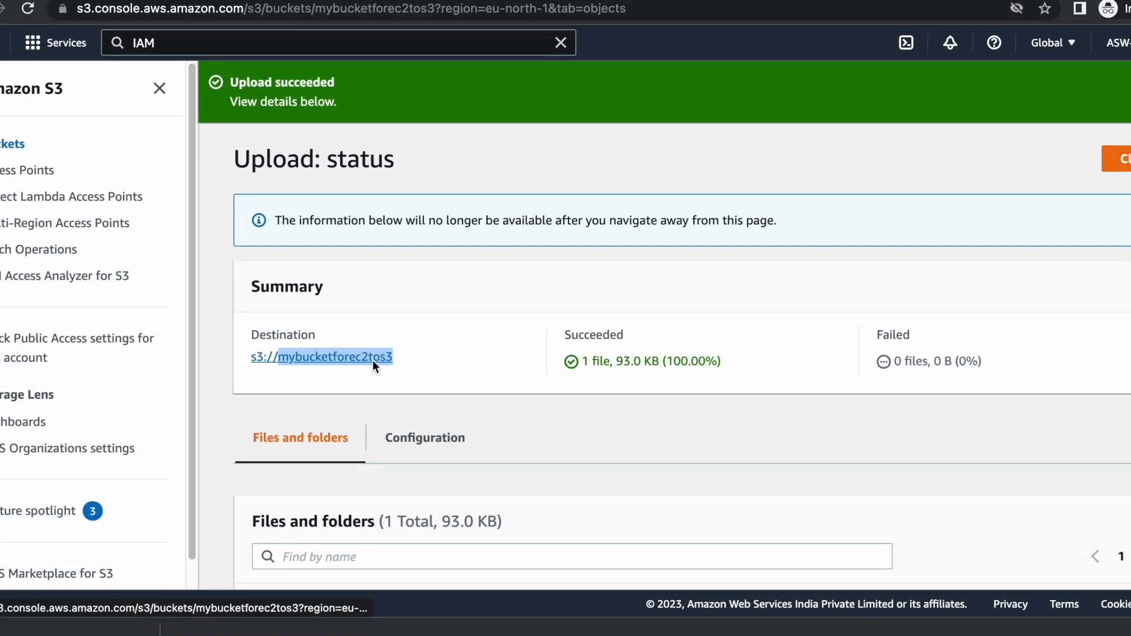
pyautogui.tripleClick(348, 127)
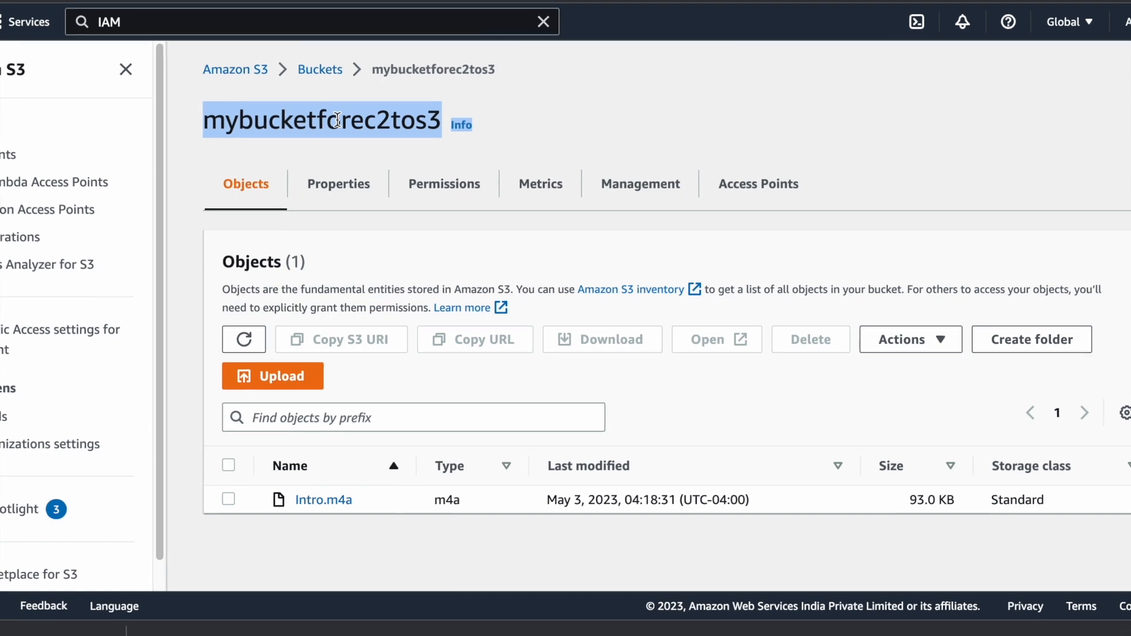
pyautogui.rightClick(350, 125)
pyautogui.click(371, 158)
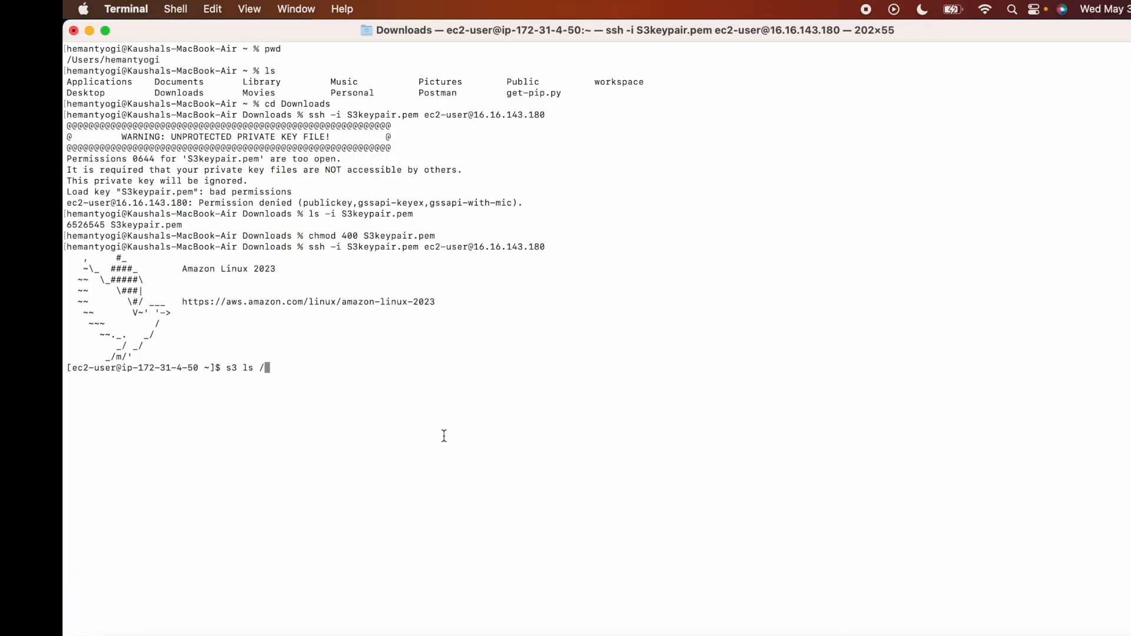
# Paste the bucket name after s3 ls / and run it, which fails as command not found.
pyautogui.rightClick(316, 377)
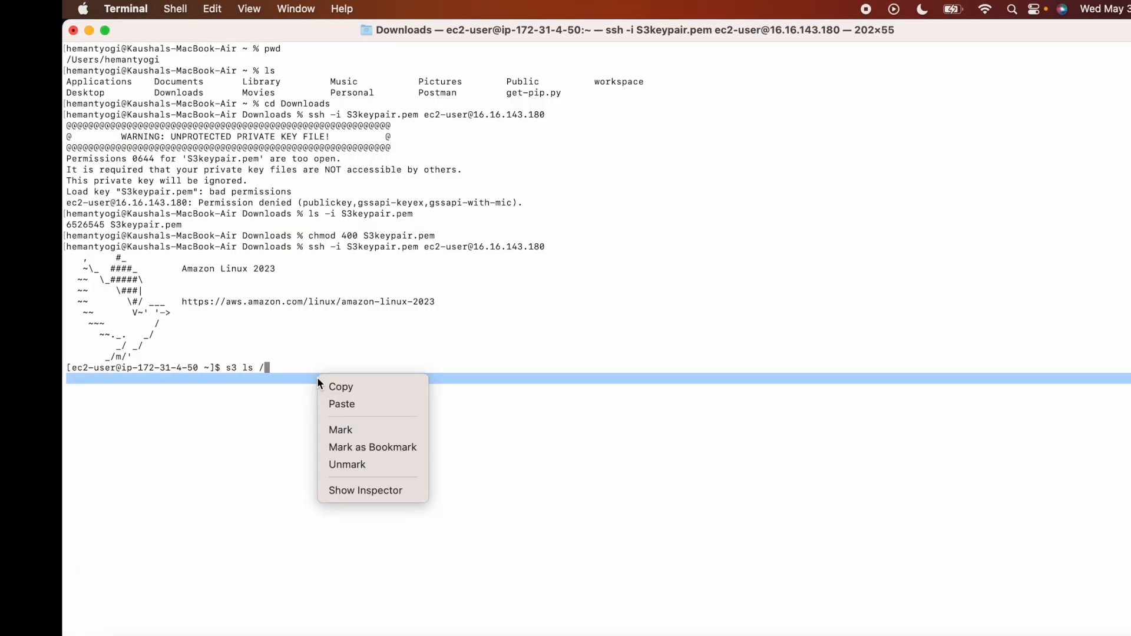
pyautogui.click(345, 405)
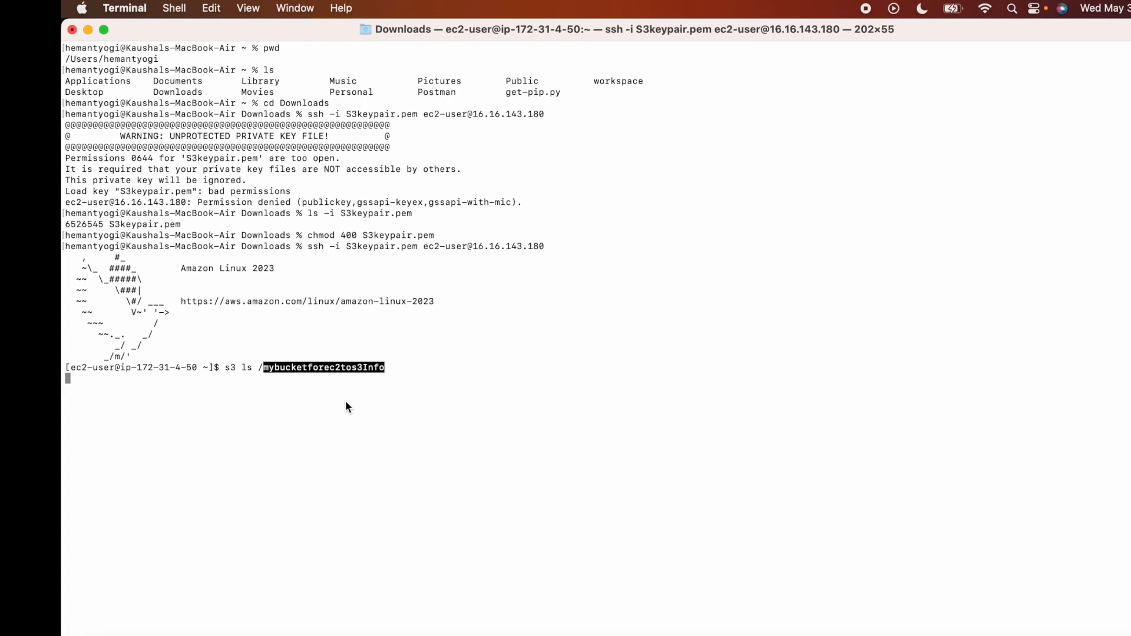
pyautogui.press('Return')
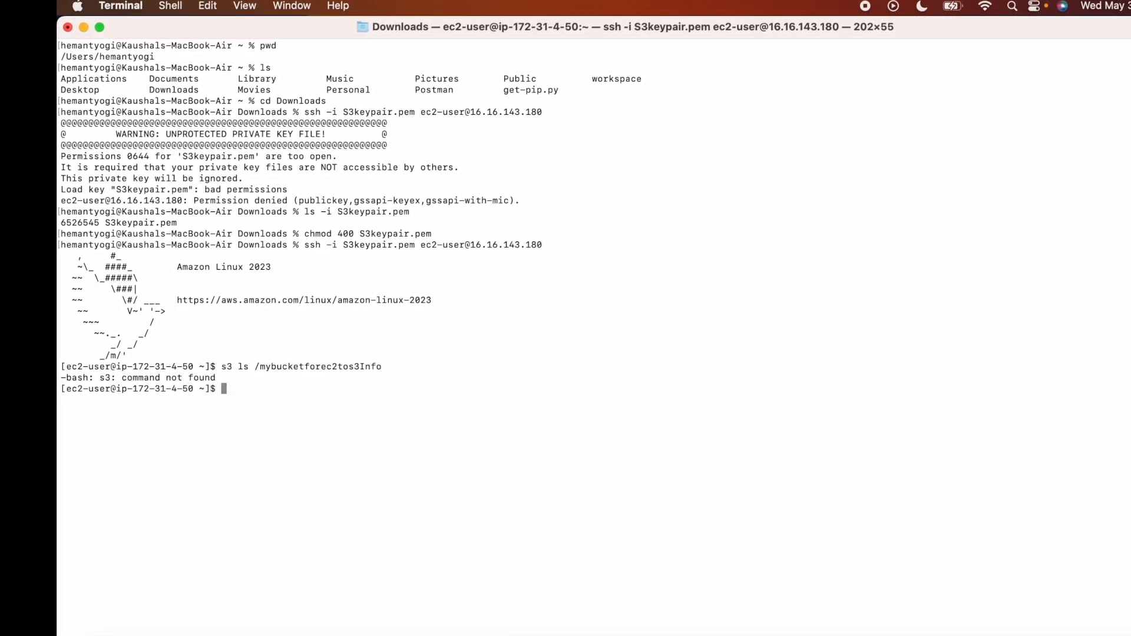
# Prefix the command with aws, rerun it, and trim the stray Info from the bucket name.
pyautogui.press('Up')
pyautogui.press('Left')
pyautogui.press('Left')
pyautogui.press('Left')
pyautogui.press('Left')
pyautogui.press('Left')
pyautogui.press('Left')
pyautogui.press('Left')
pyautogui.press('Left')
pyautogui.press('Left')
pyautogui.press('Left')
pyautogui.press('Left')
pyautogui.press('Left')
pyautogui.press('Left')
pyautogui.press('Left')
pyautogui.press('Left')
pyautogui.press('Left')
pyautogui.press('Left')
pyautogui.press('Left')
pyautogui.press('Left')
pyautogui.press('Left')
pyautogui.press('Left')
pyautogui.press('Left')
pyautogui.press('Left')
pyautogui.press('Left')
pyautogui.press('Left')
pyautogui.press('Left')
pyautogui.press('Left')
pyautogui.press('Left')
pyautogui.press('Left')
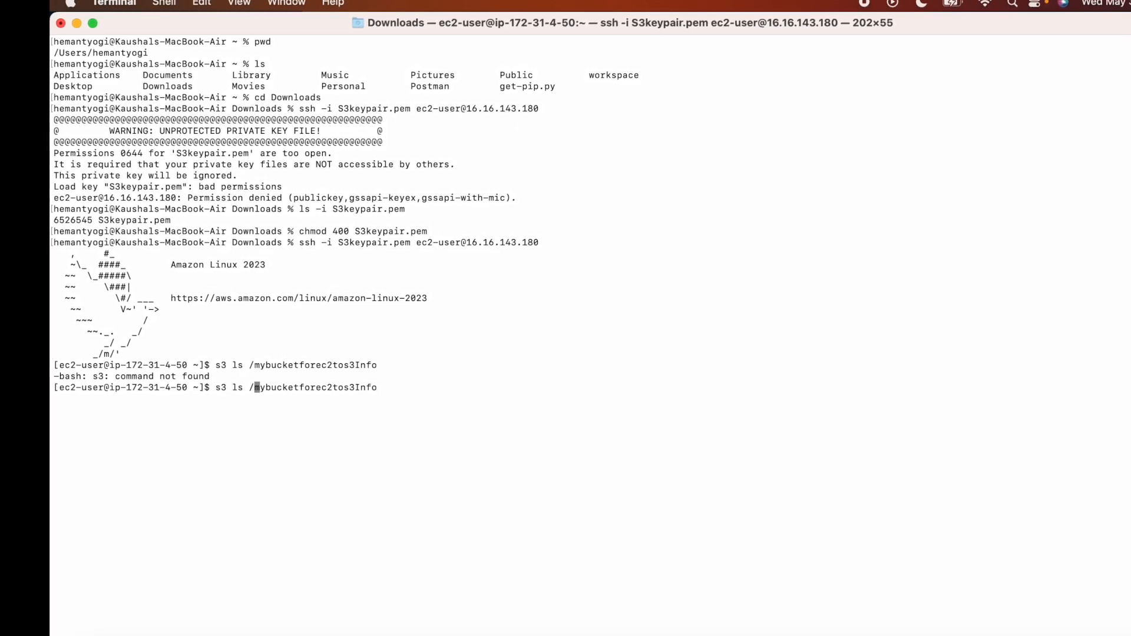
pyautogui.write('aws')
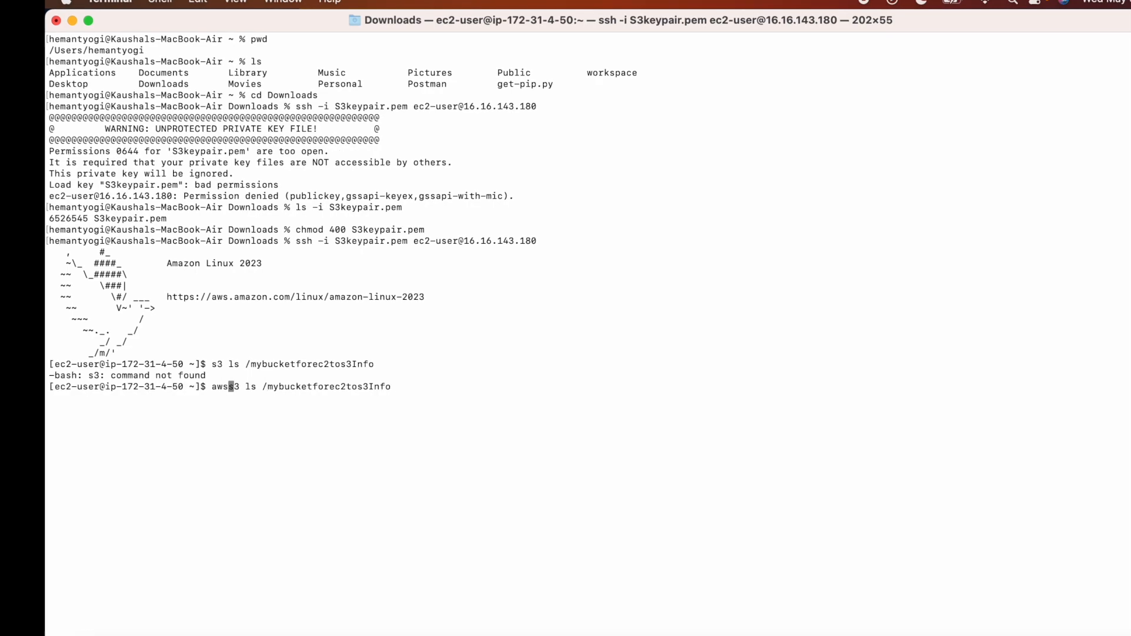
pyautogui.press('Return')
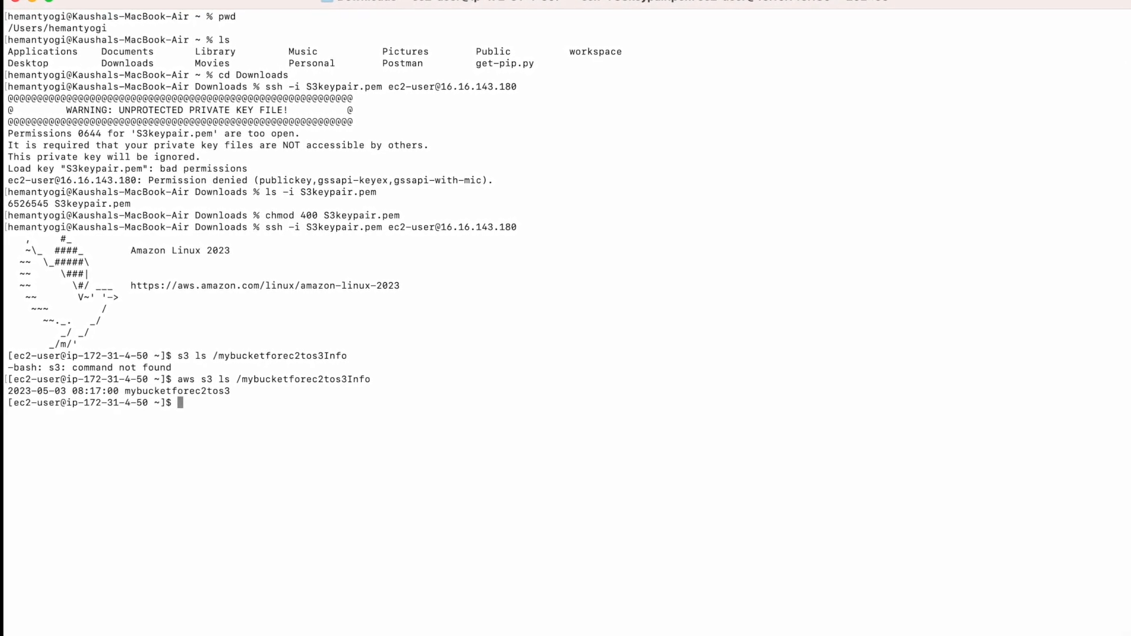
pyautogui.press('Up')
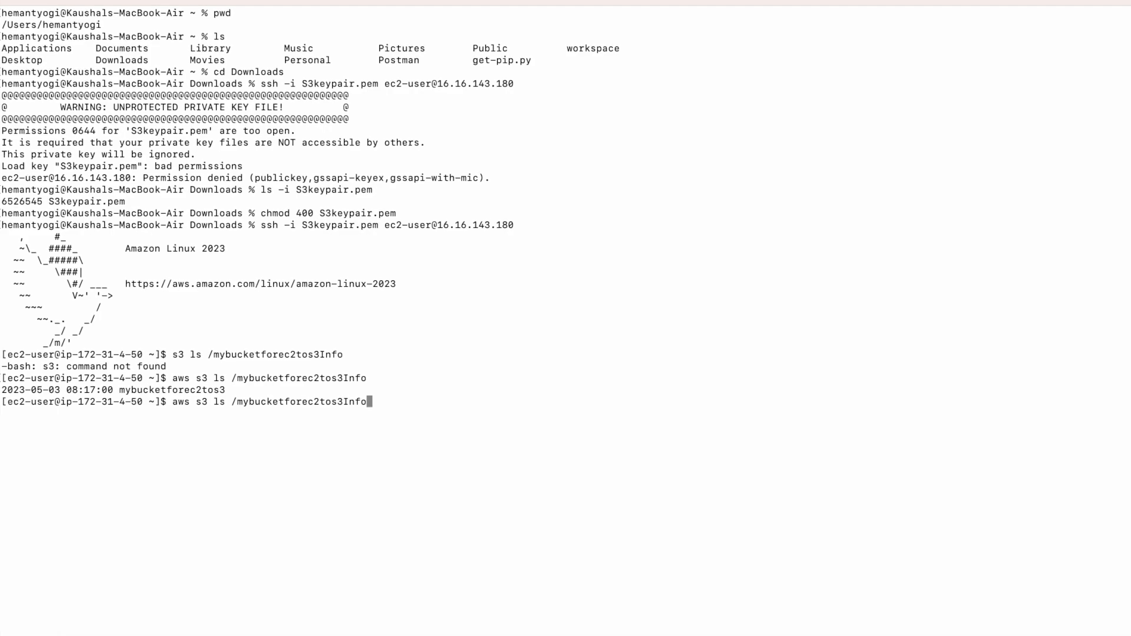
pyautogui.press('BackSpace')
pyautogui.press('BackSpace')
pyautogui.press('BackSpace')
pyautogui.press('BackSpace')
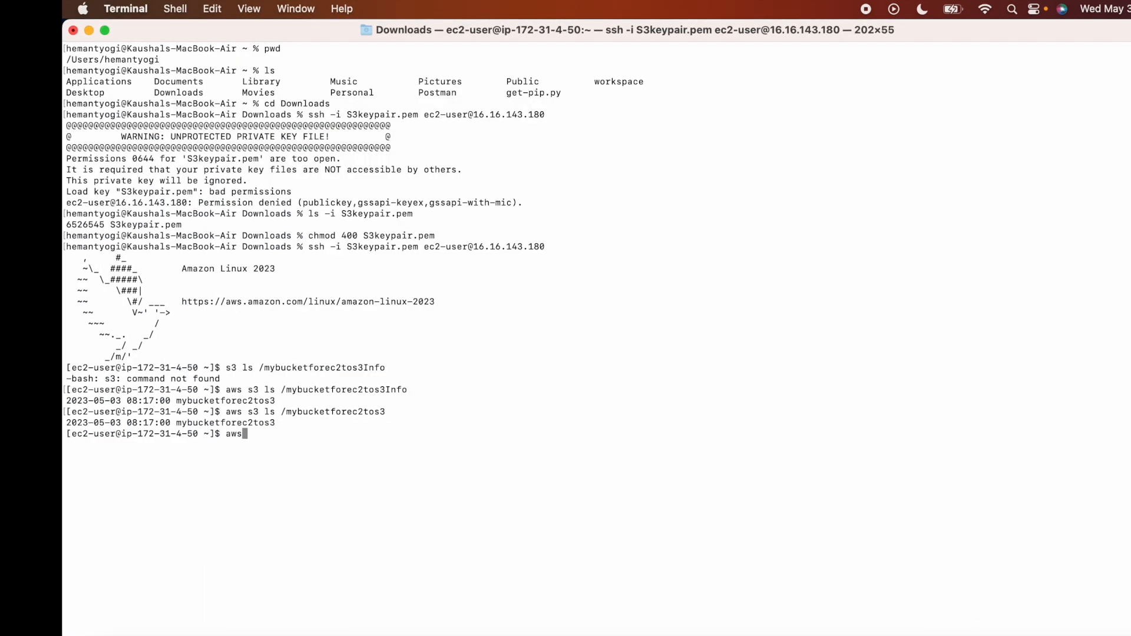
# Paste and run the sample aws s3 ls command.
pyautogui.rightClick(423, 463)
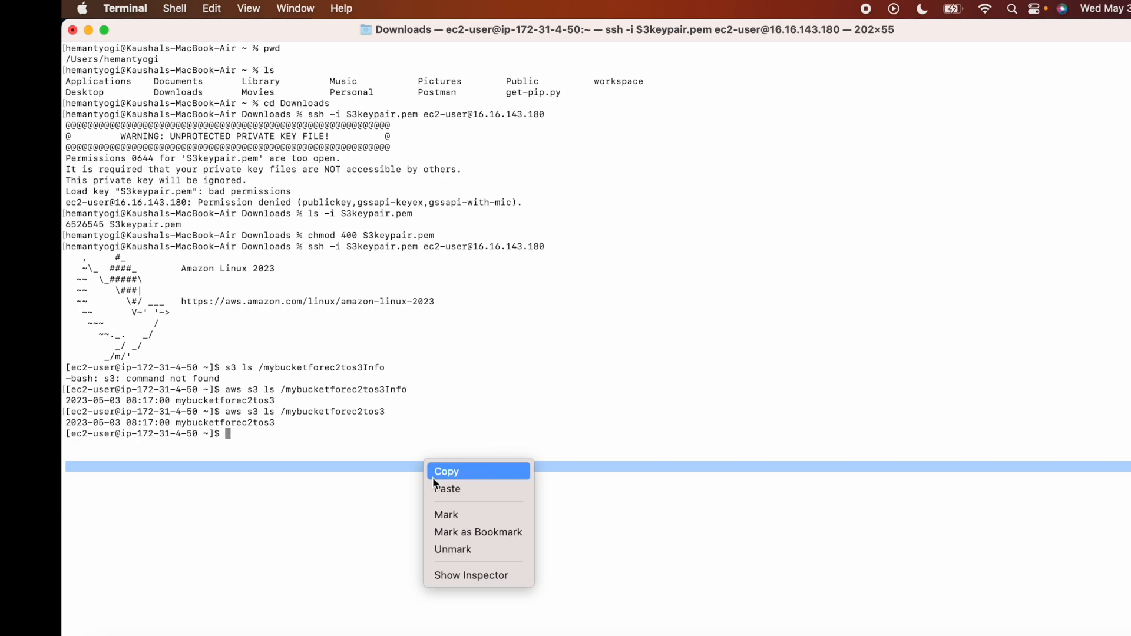
pyautogui.click(447, 487)
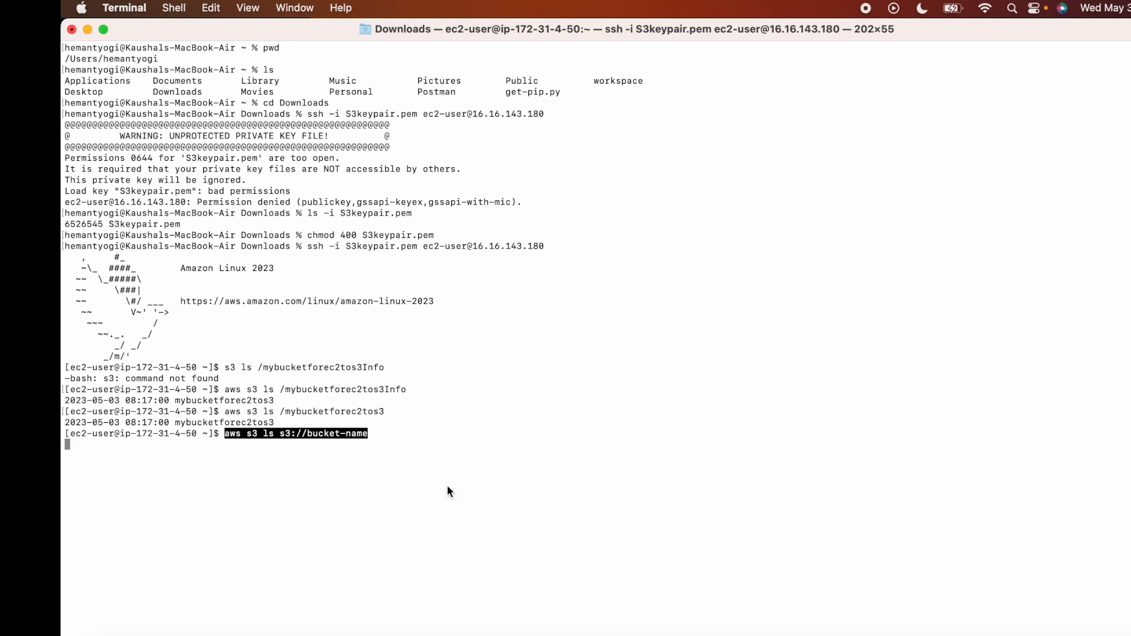
pyautogui.press('Return')
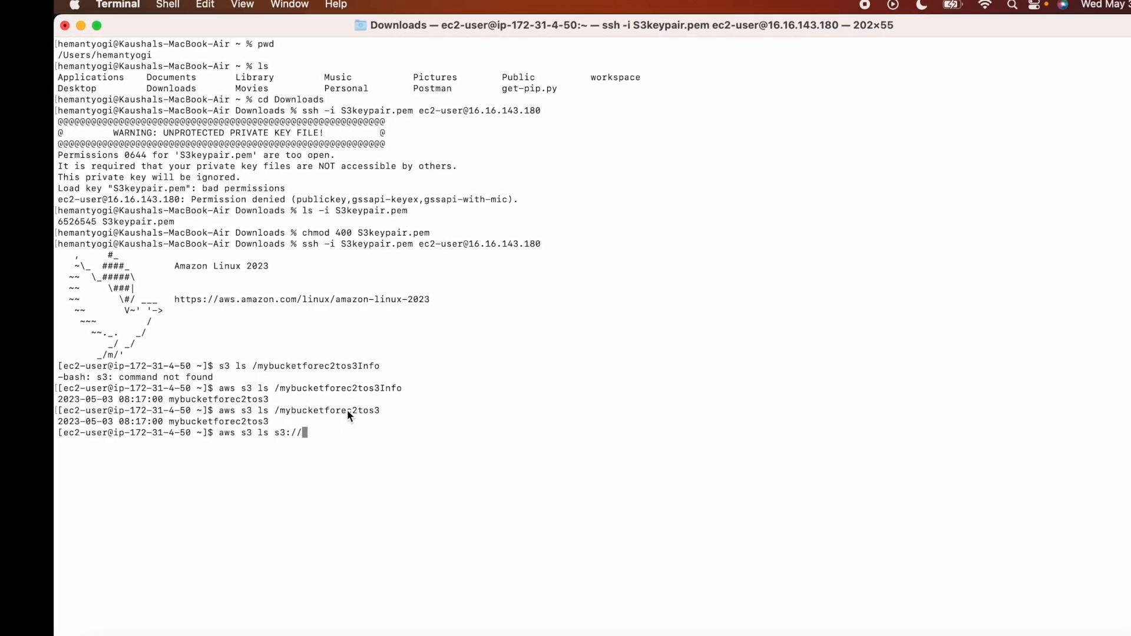
# Run aws s3 ls s3://mybucketforec2tos3 and select the listed Intro.m4a object.
pyautogui.doubleClick(347, 410)
pyautogui.rightClick(310, 441)
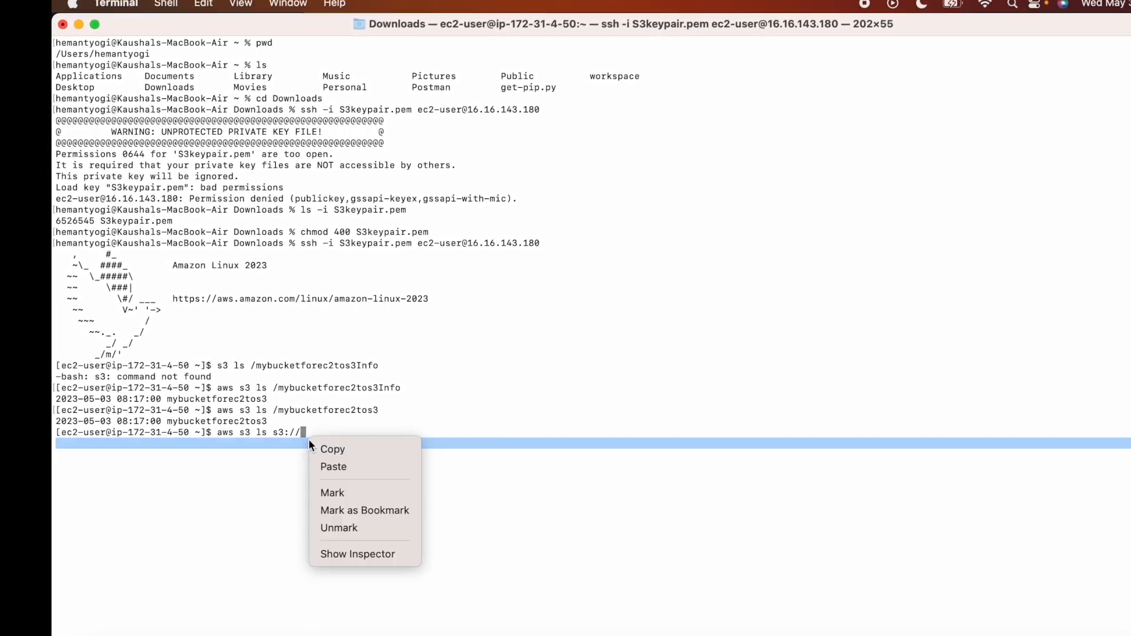
pyautogui.click(335, 466)
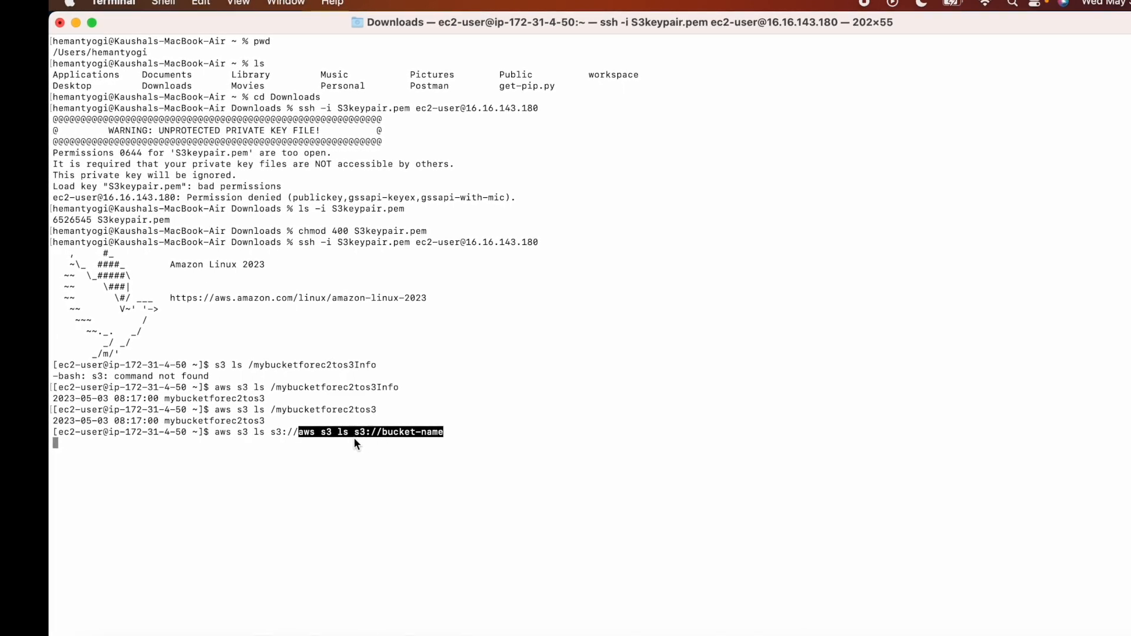
pyautogui.press('BackSpace')
pyautogui.press('BackSpace')
pyautogui.press('BackSpace')
pyautogui.press('BackSpace')
pyautogui.press('BackSpace')
pyautogui.press('BackSpace')
pyautogui.press('BackSpace')
pyautogui.press('BackSpace')
pyautogui.press('BackSpace')
pyautogui.press('BackSpace')
pyautogui.press('BackSpace')
pyautogui.press('BackSpace')
pyautogui.press('BackSpace')
pyautogui.press('BackSpace')
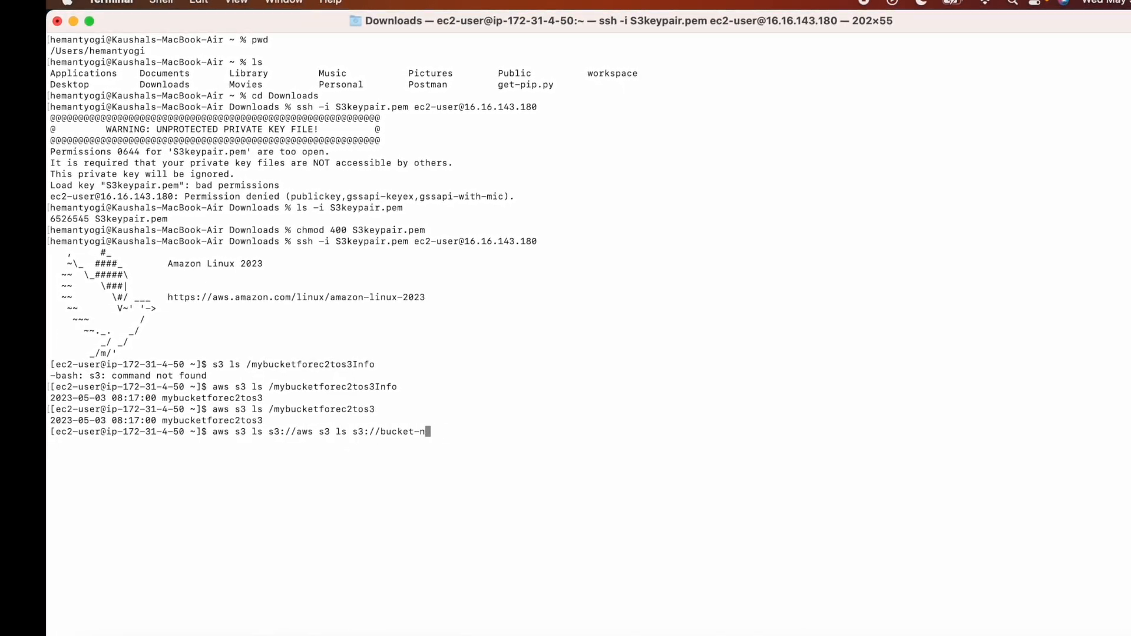
pyautogui.press('BackSpace')
pyautogui.press('BackSpace')
pyautogui.press('BackSpace')
pyautogui.press('BackSpace')
pyautogui.press('BackSpace')
pyautogui.press('BackSpace')
pyautogui.press('BackSpace')
pyautogui.press('BackSpace')
pyautogui.press('BackSpace')
pyautogui.press('BackSpace')
pyautogui.press('BackSpace')
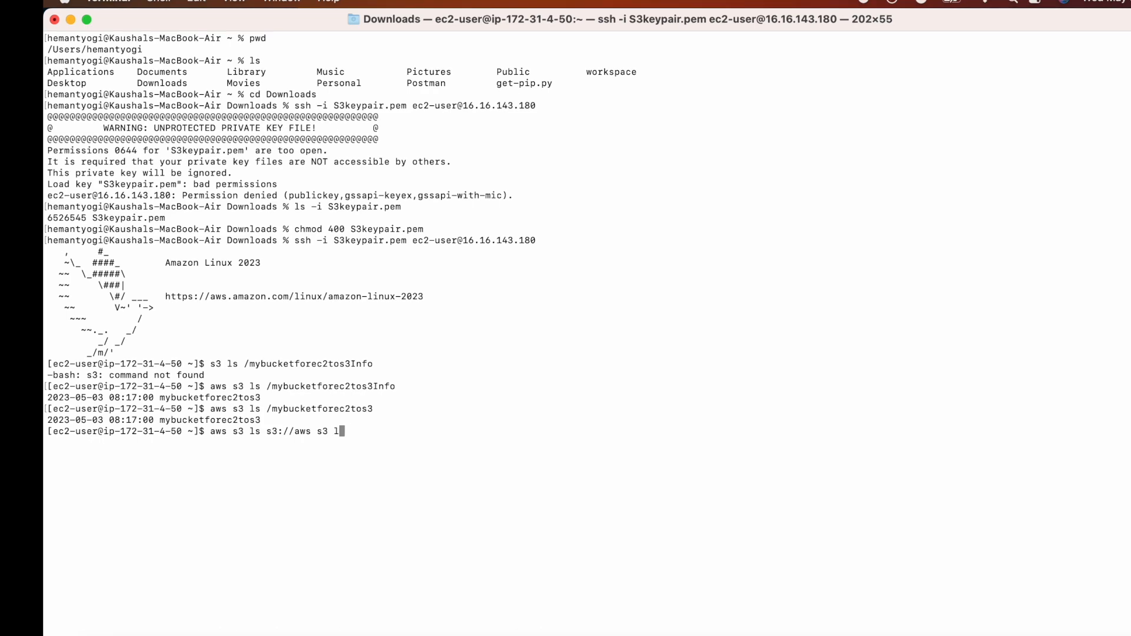
pyautogui.press('BackSpace')
pyautogui.write('mybucket')
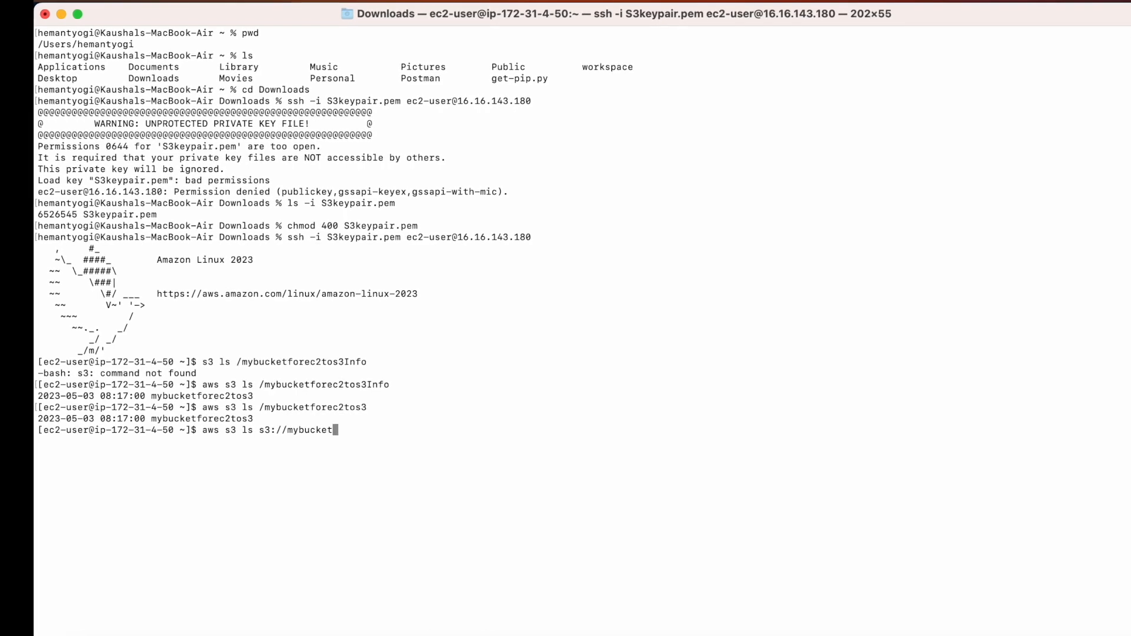
pyautogui.write('fore')
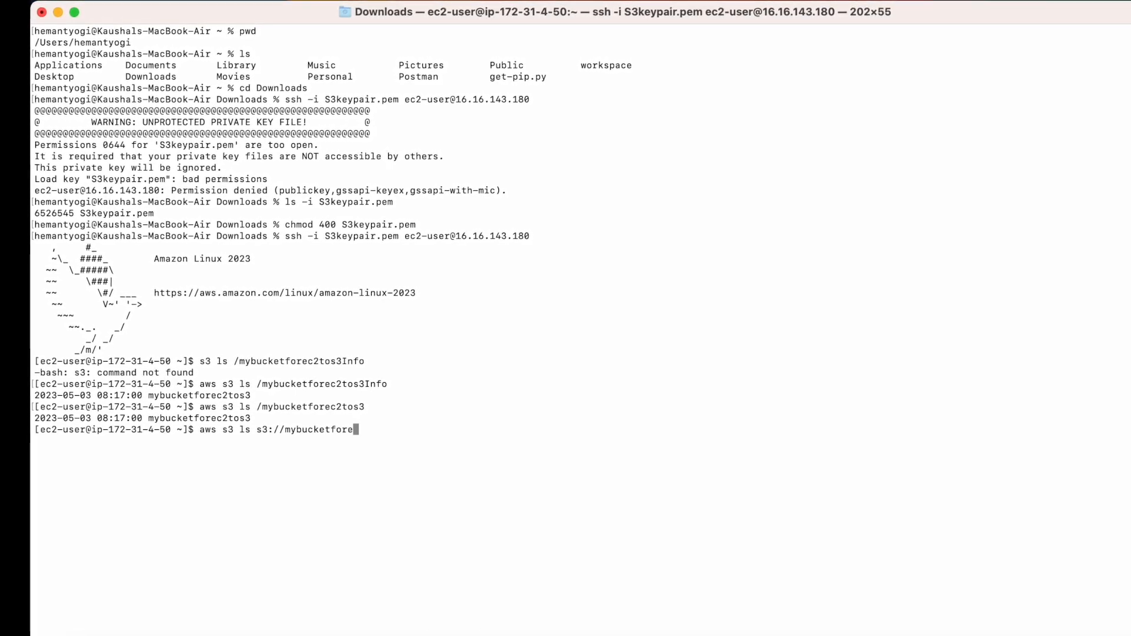
pyautogui.write('c2tos3')
pyautogui.press('Return')
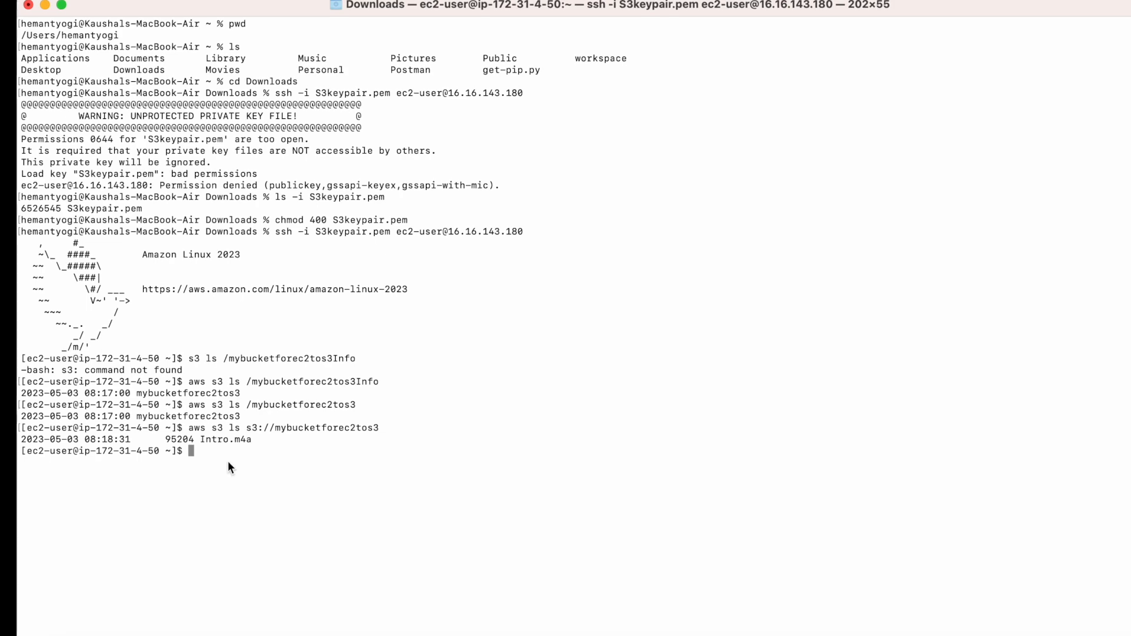
pyautogui.doubleClick(224, 439)
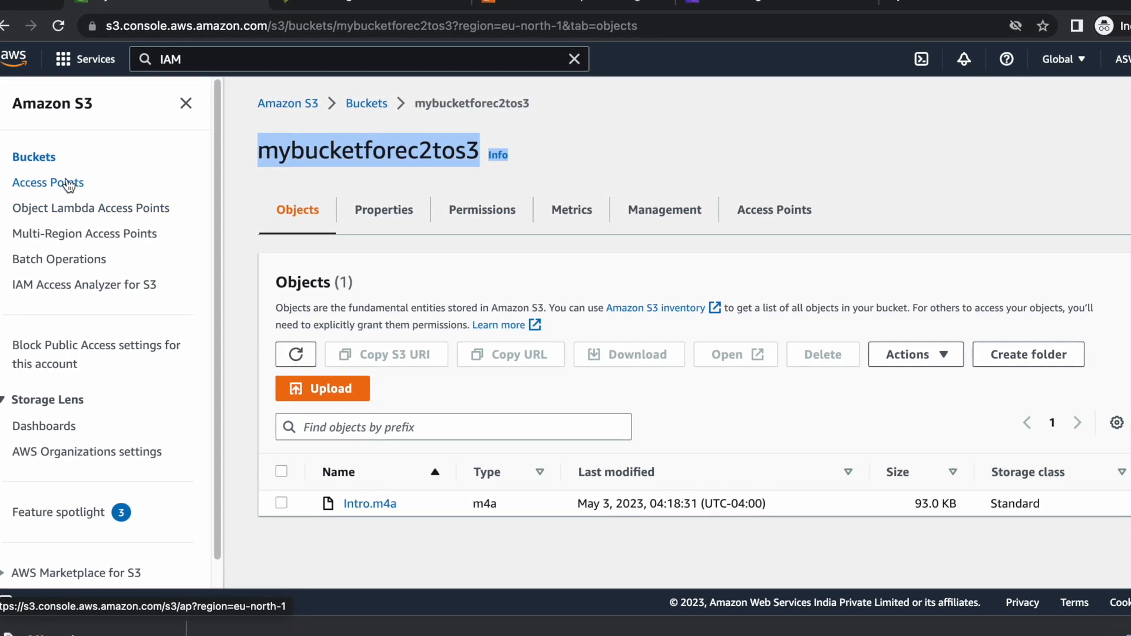
# Filter EC2 to running instances, select MyInstanceToConnectWithS3, and bring up its Actions menu.
pyautogui.click(554, 6)
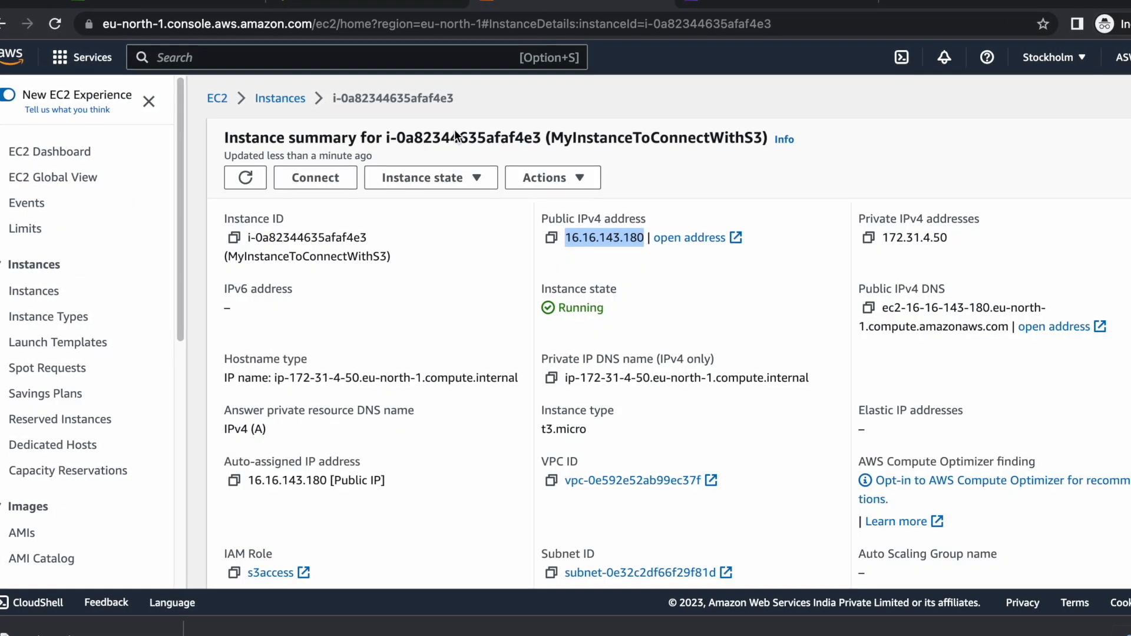
pyautogui.click(277, 96)
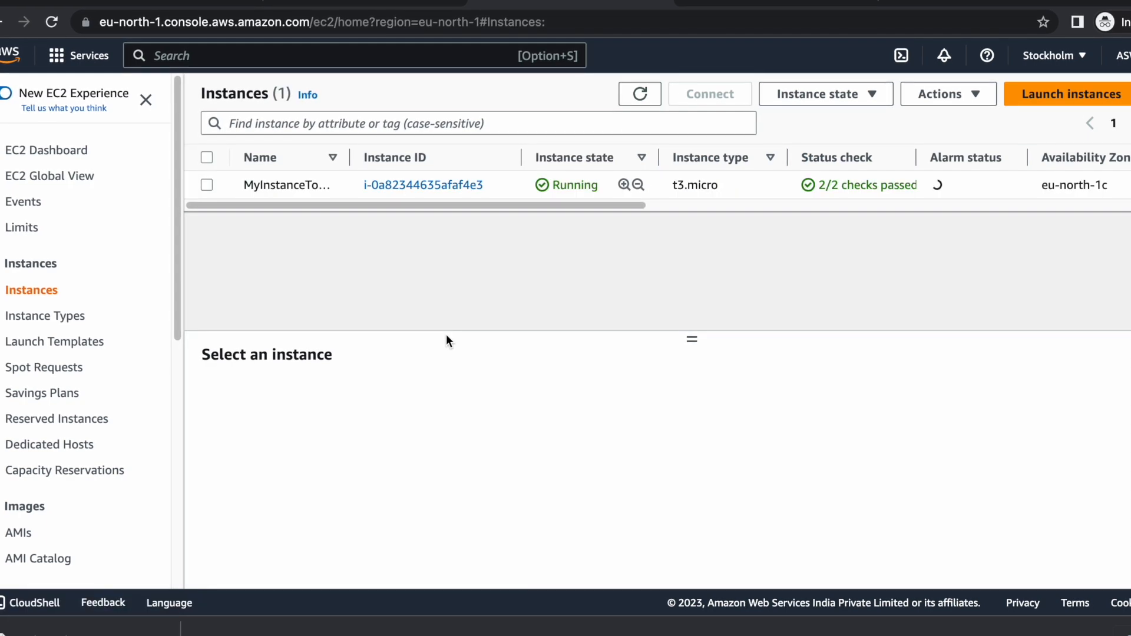
pyautogui.click(427, 187)
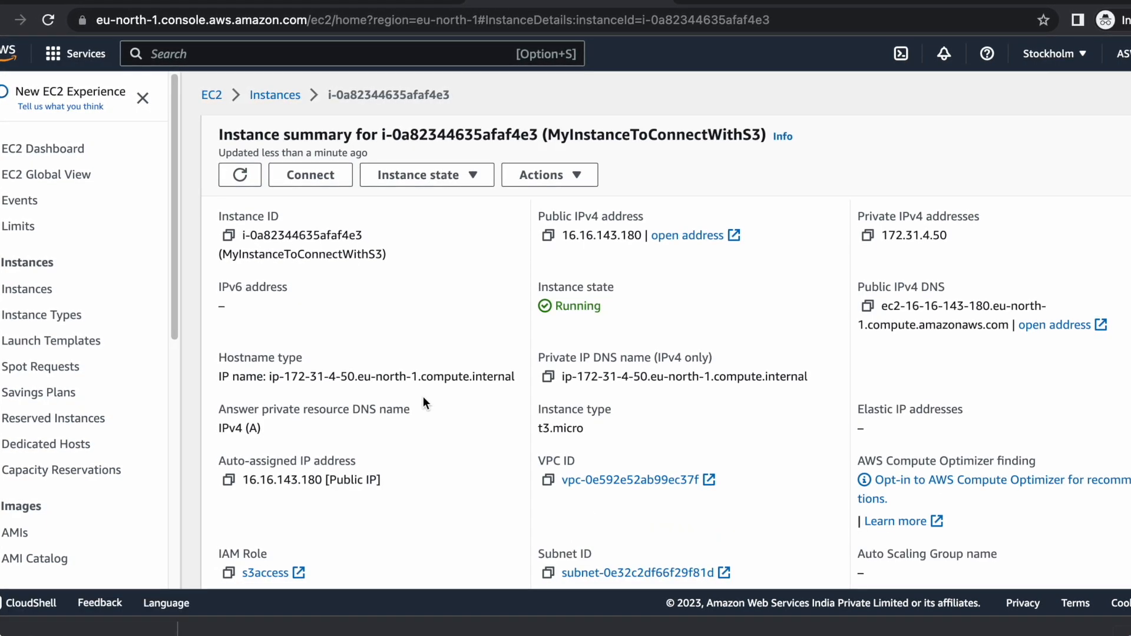
pyautogui.click(52, 154)
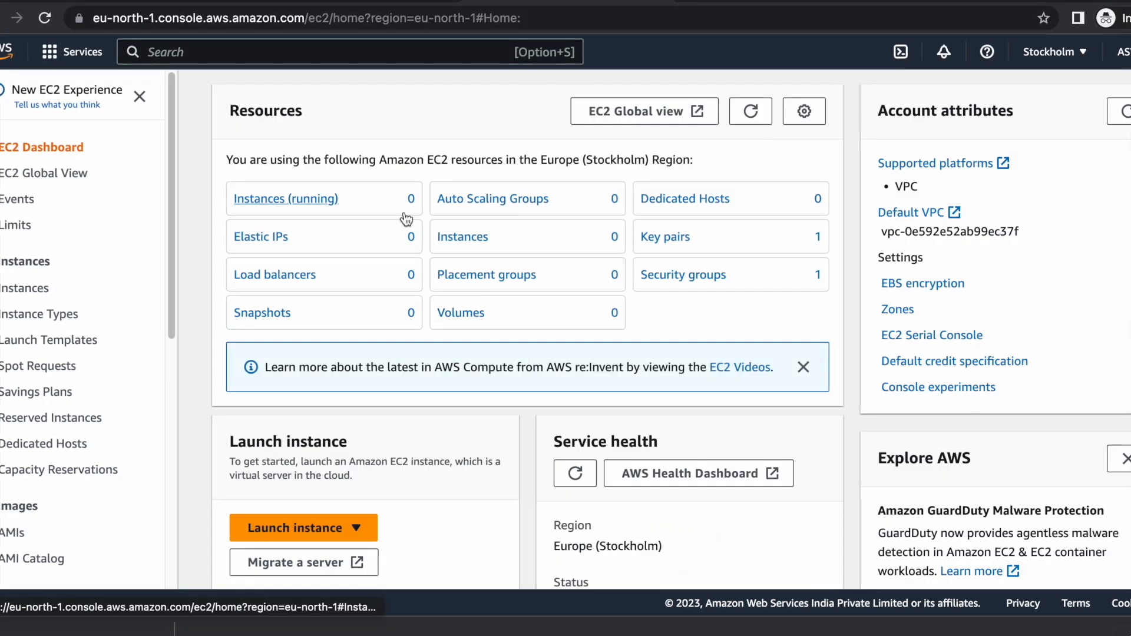
pyautogui.click(277, 195)
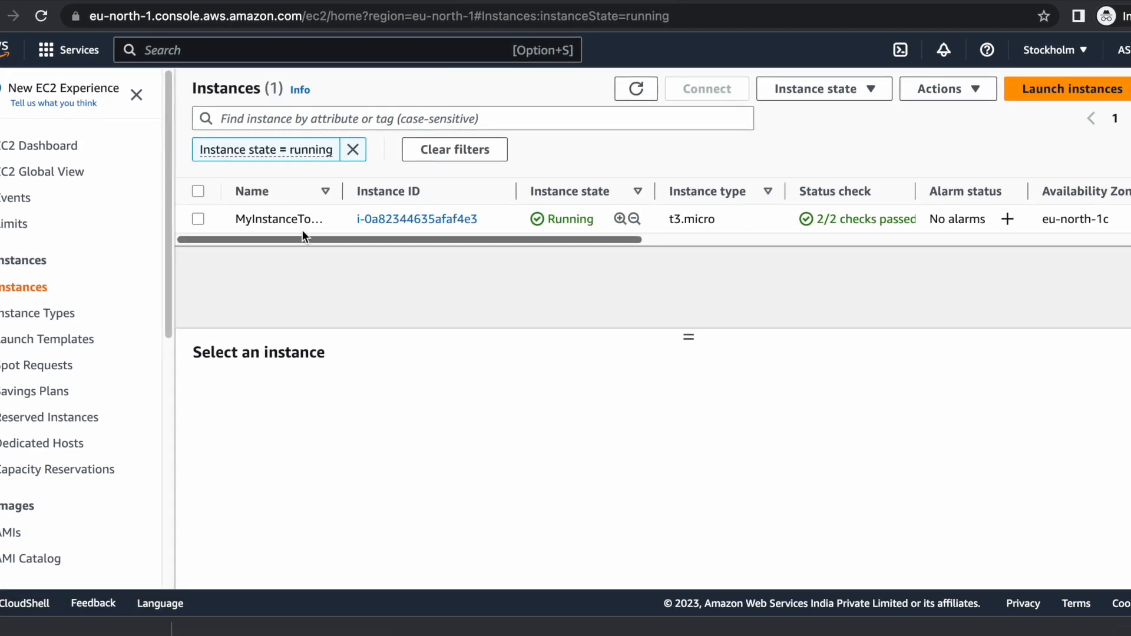
pyautogui.click(200, 218)
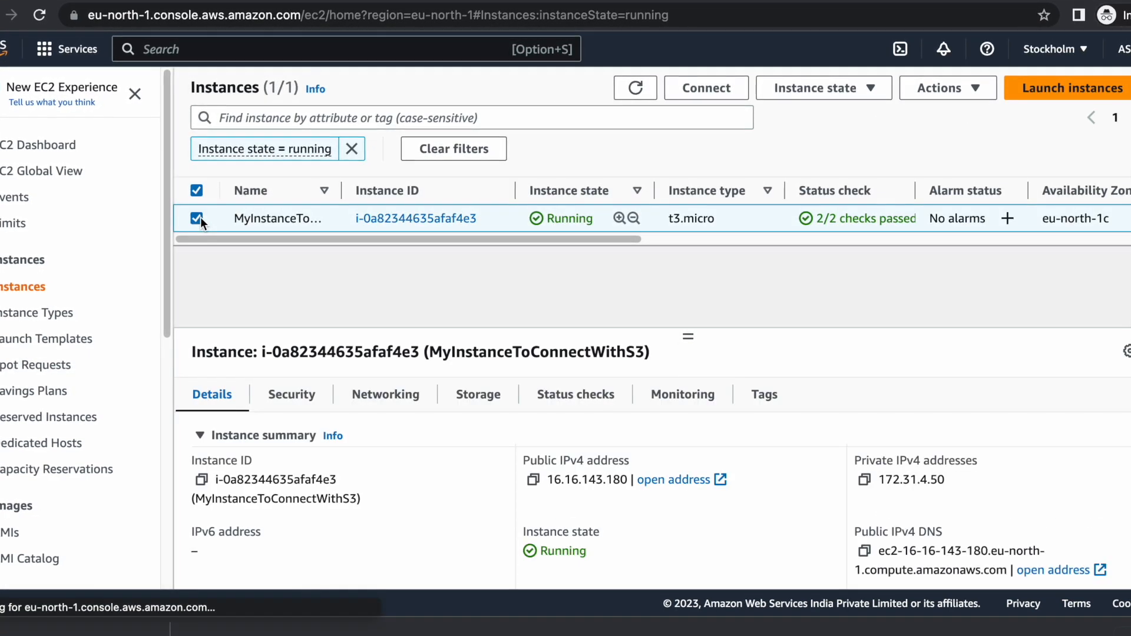
pyautogui.click(939, 87)
# Set MyInstanceToConnectWithS3 to No IAM Role and confirm detaching s3access by entering Detach.
pyautogui.moveTo(976, 255)
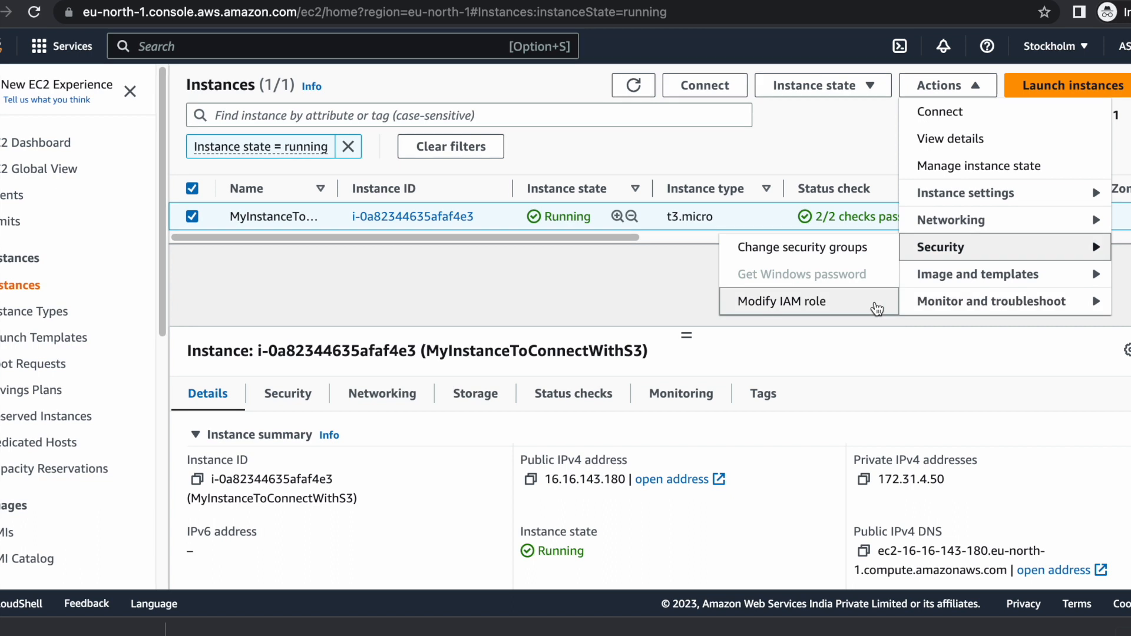
pyautogui.click(853, 304)
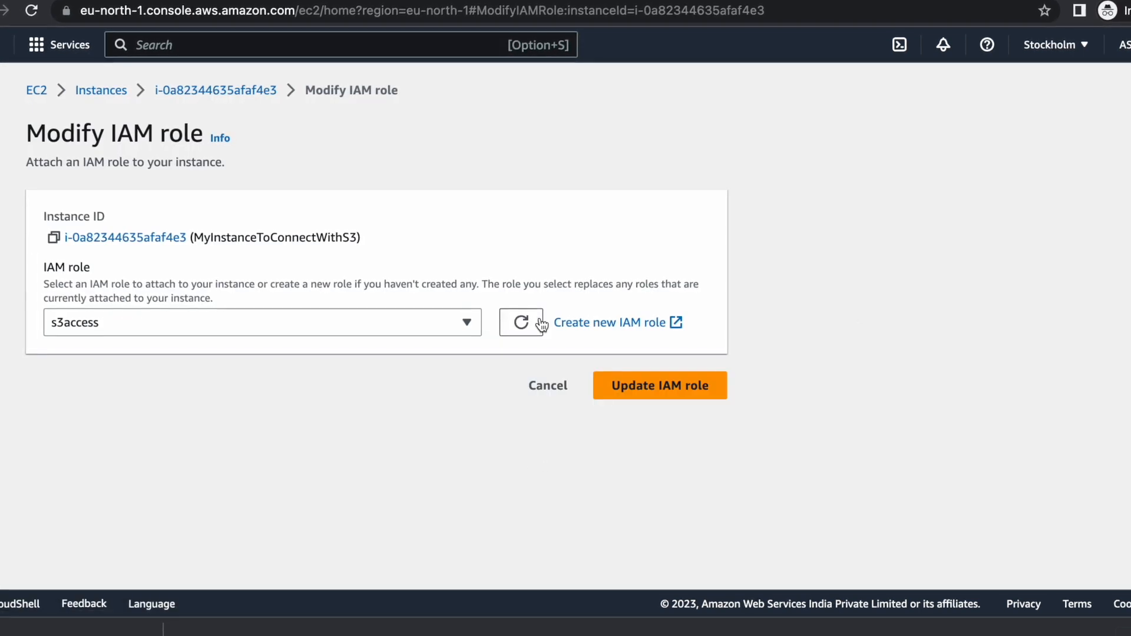
pyautogui.click(453, 322)
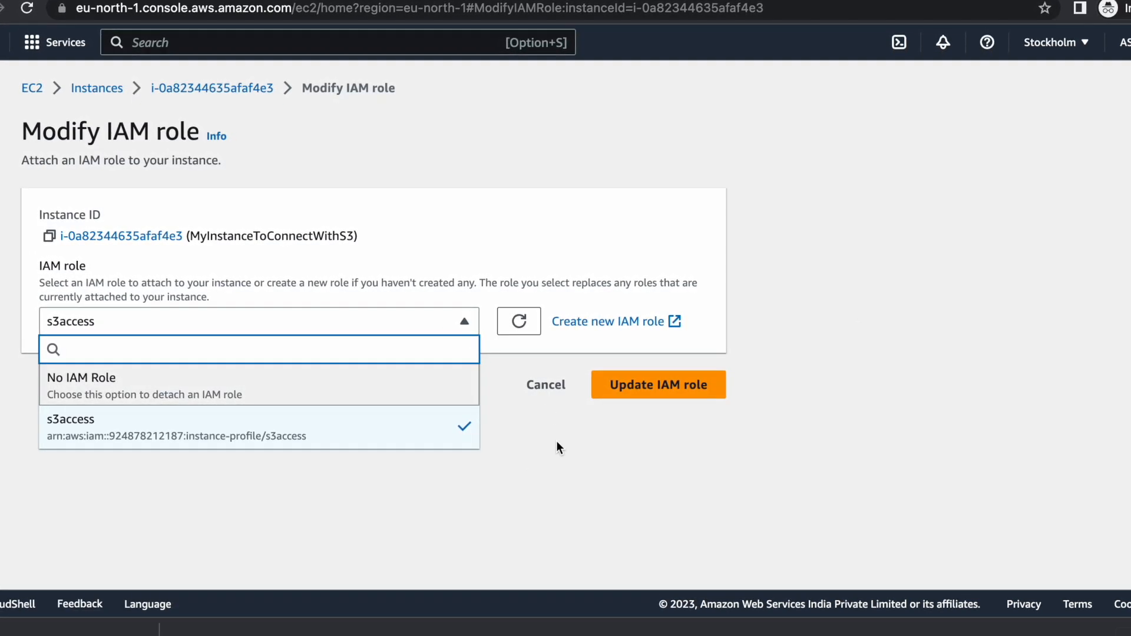
pyautogui.click(431, 377)
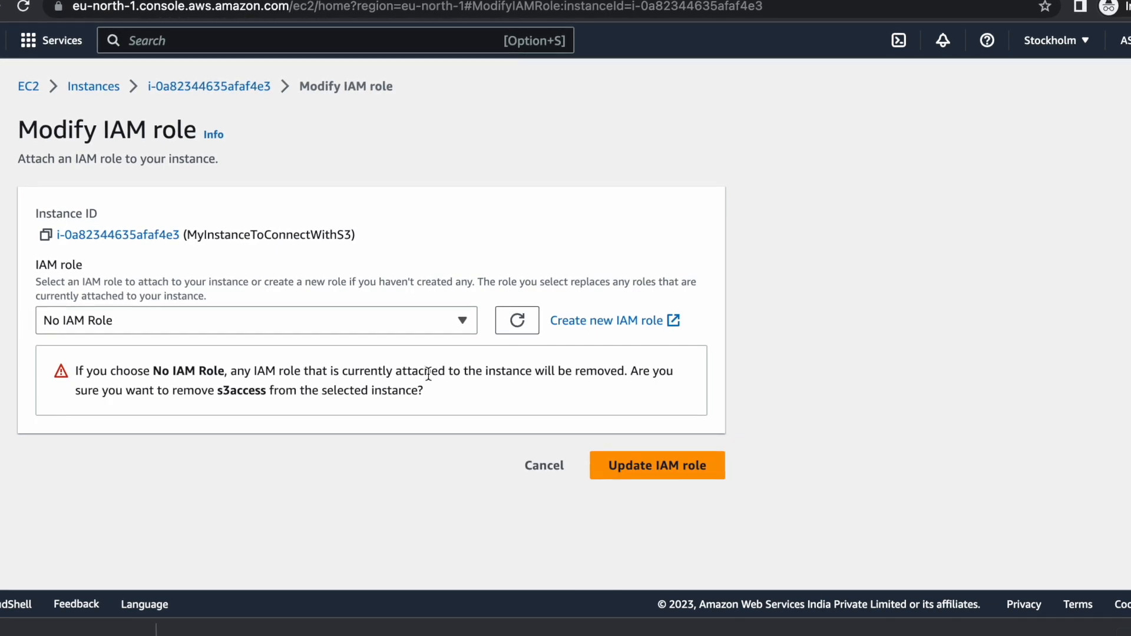
pyautogui.click(659, 465)
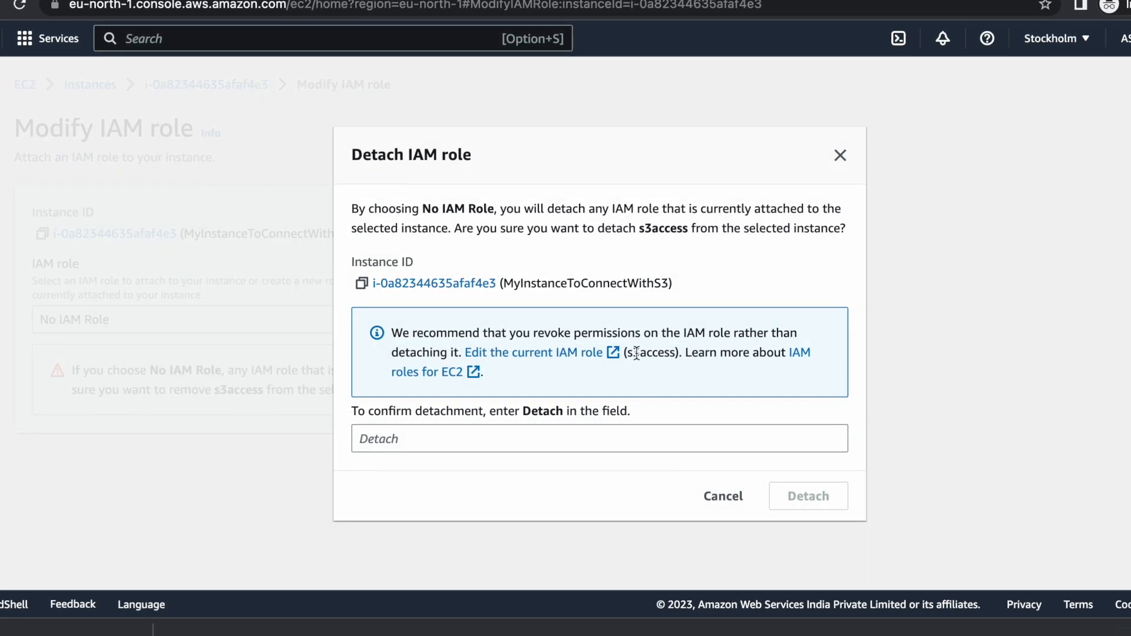
pyautogui.click(571, 434)
pyautogui.write('Detch')
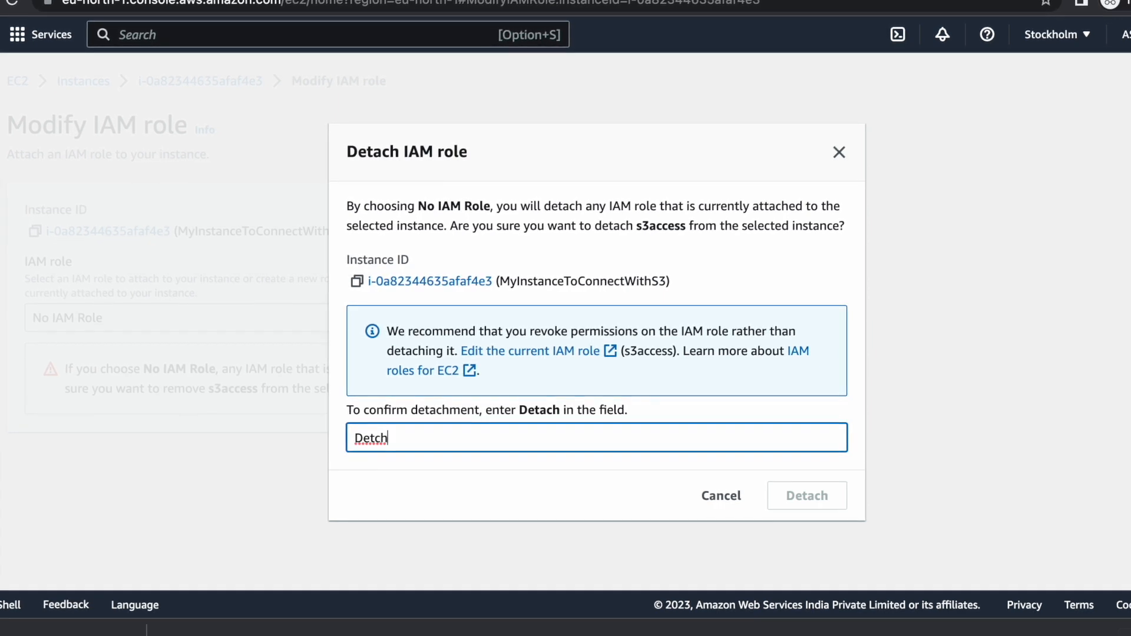
pyautogui.press('BackSpace')
pyautogui.press('BackSpace')
pyautogui.press('BackSpace')
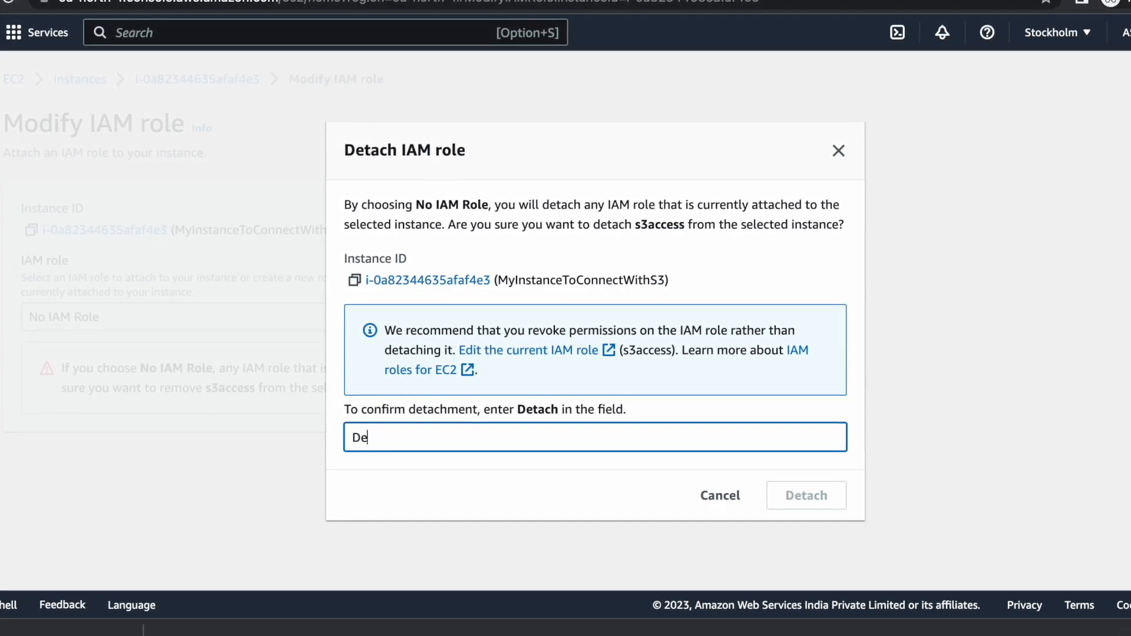
pyautogui.write('tach')
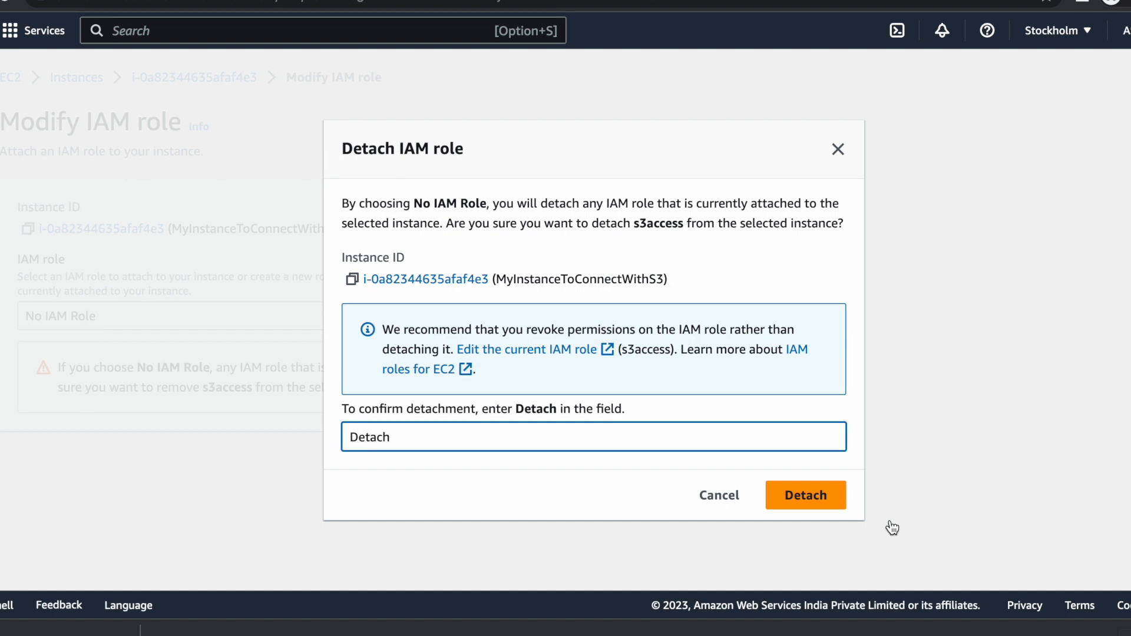
pyautogui.click(836, 496)
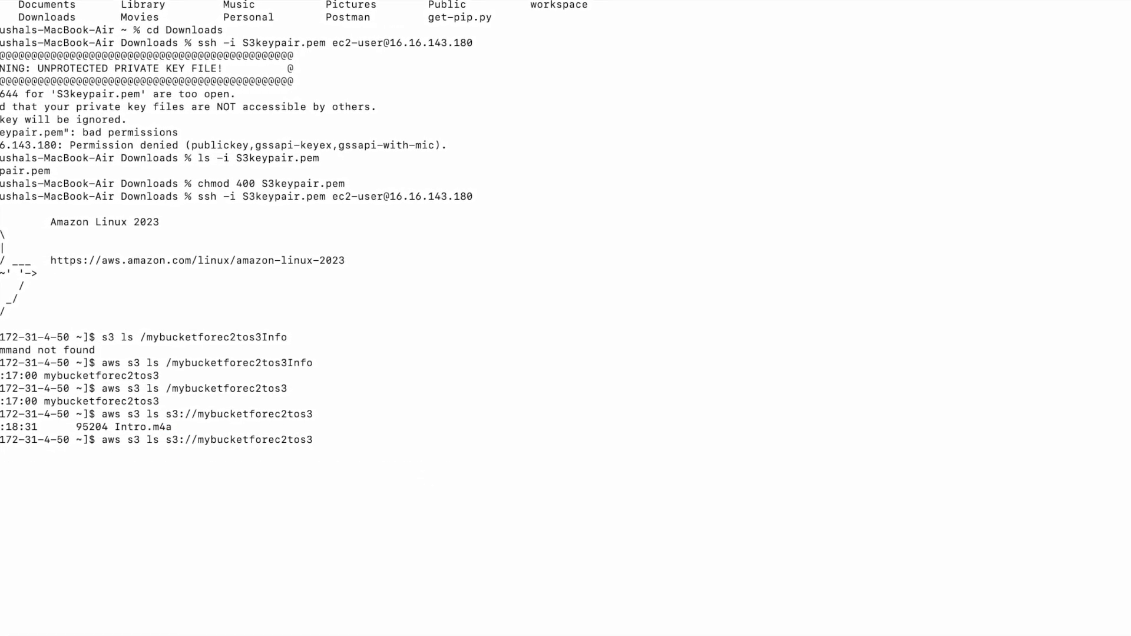
# Rerun aws s3 ls s3://mybucketforec2tos3, see the missing-credentials error, and switch back to the browser.
pyautogui.press('Return')
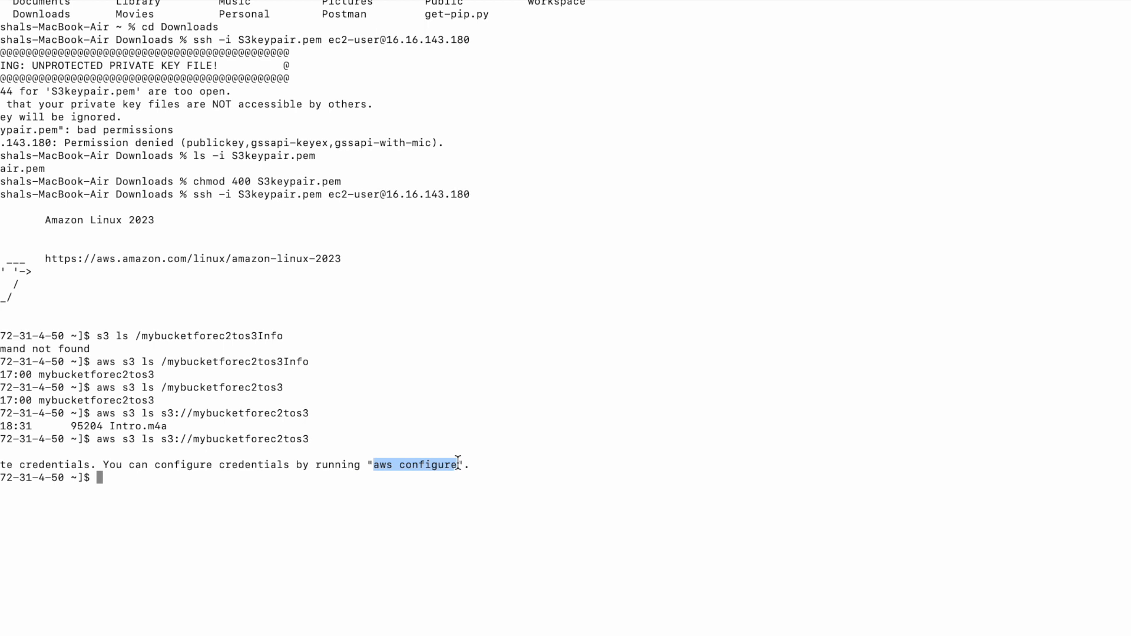
pyautogui.click(270, 498)
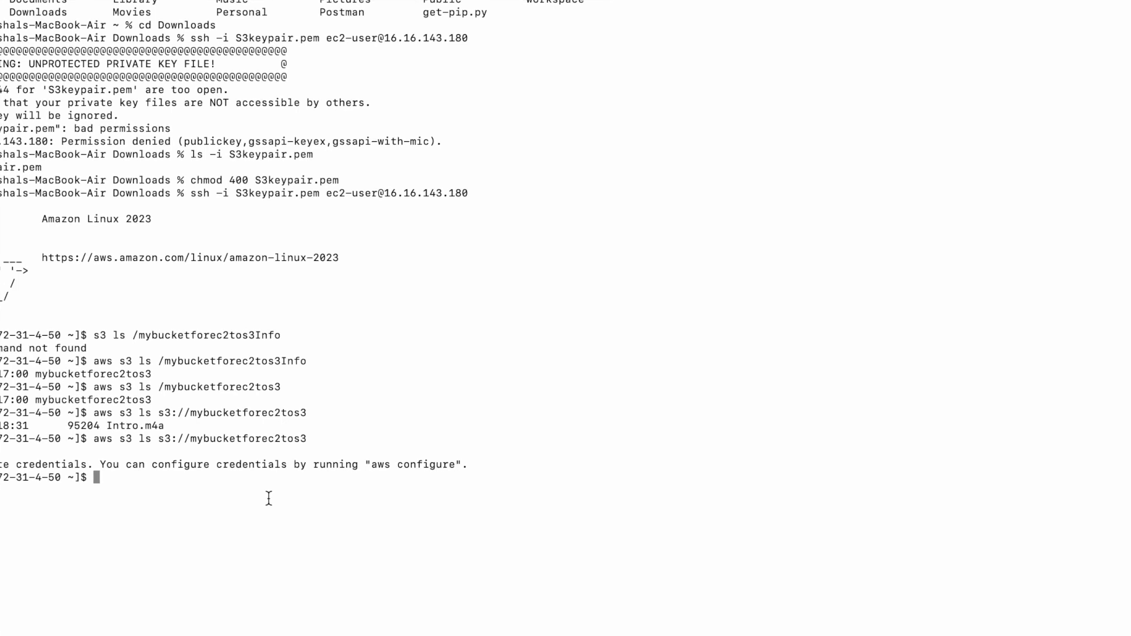
pyautogui.press('super+Tab')
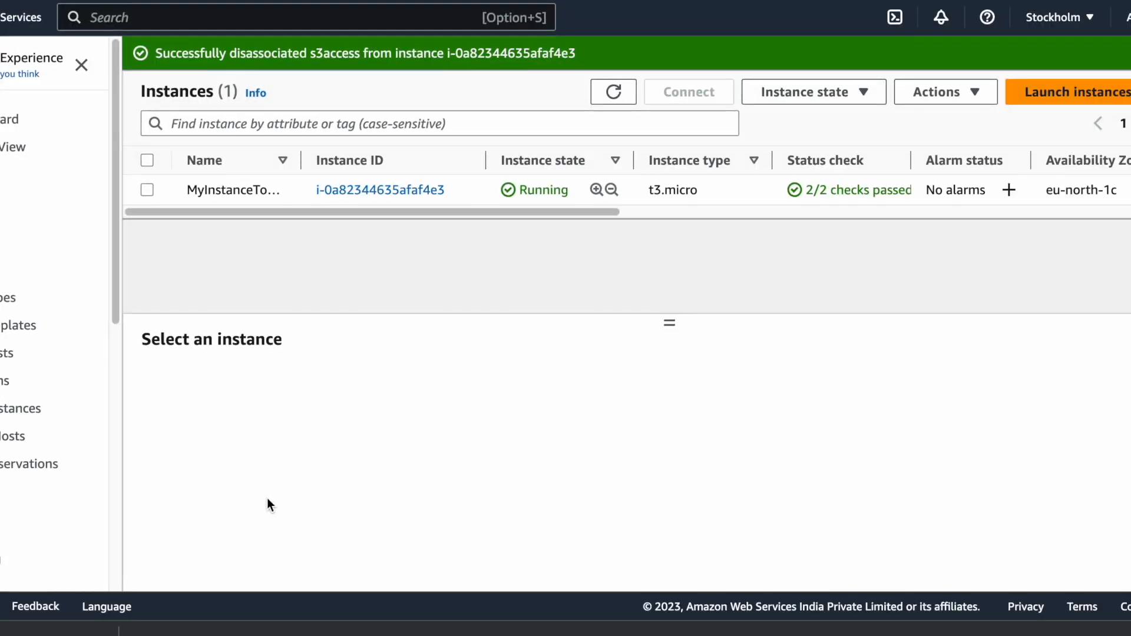
# Switch to Canva to view slide 4, comparing the IAM role method with the seven-step IAM user method.
pyautogui.press('super+Tab')
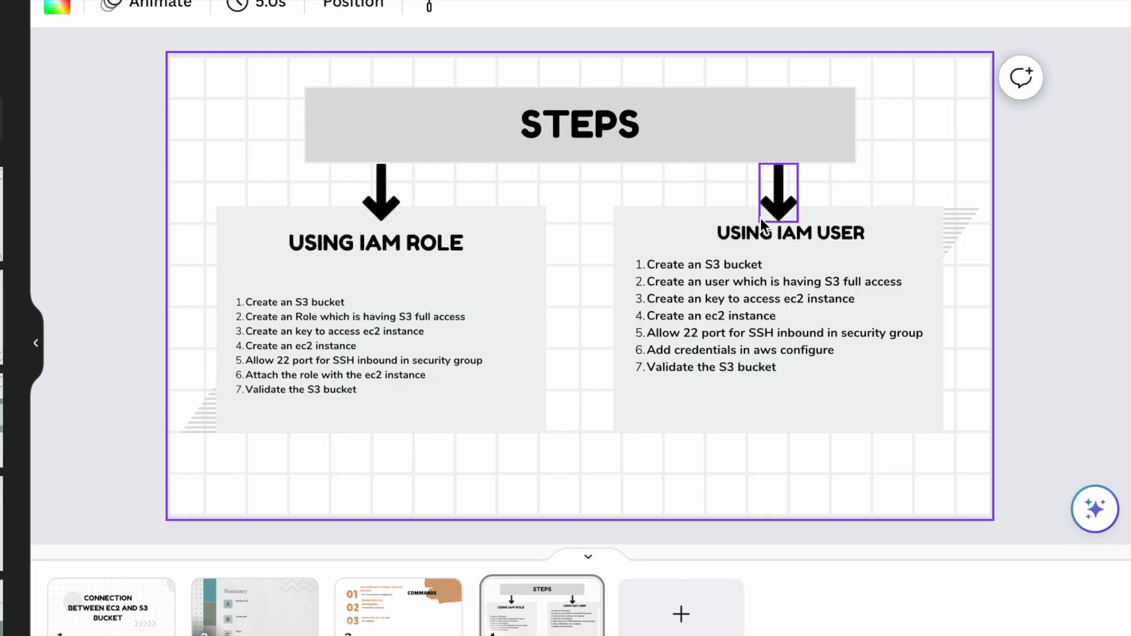
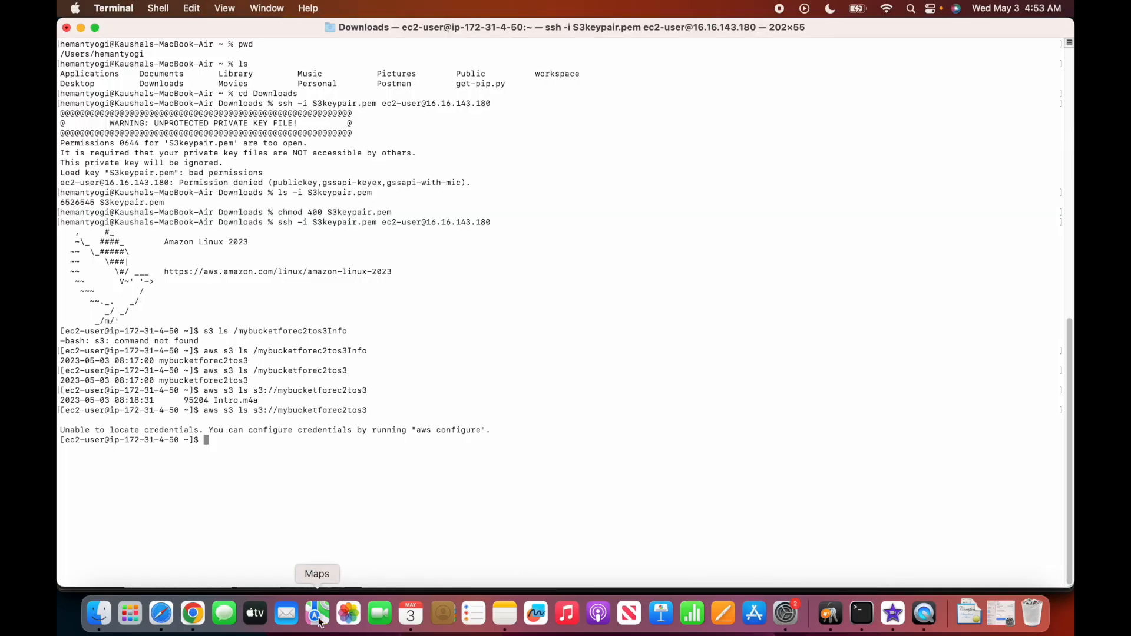
# Back in the IAM console, go to the Users list and start adding a new user.
pyautogui.click(193, 617)
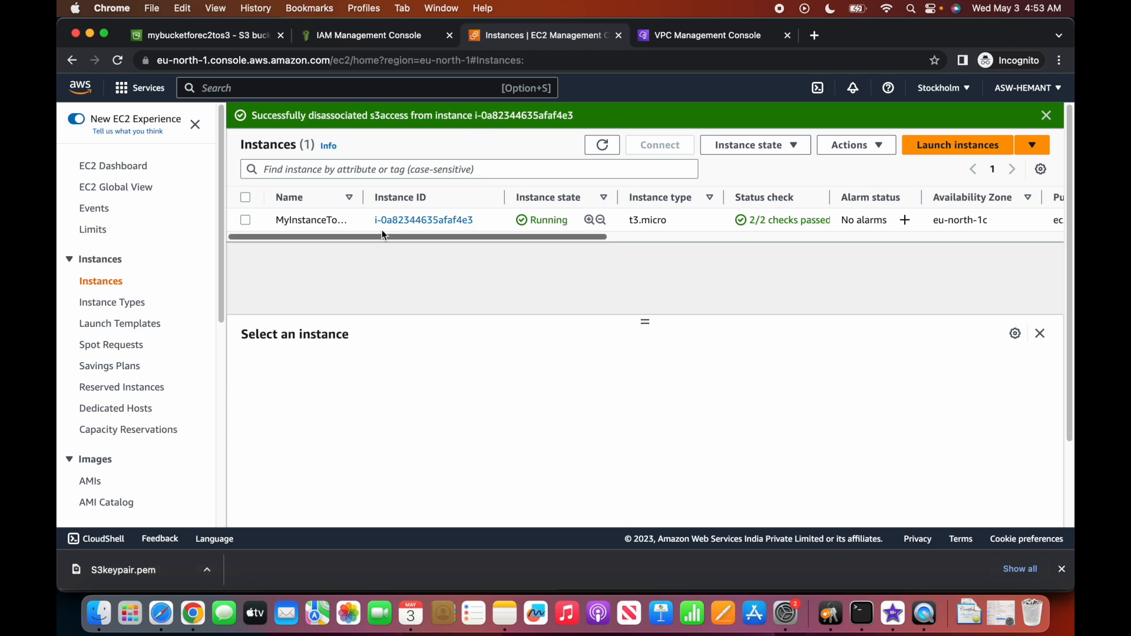
pyautogui.click(364, 38)
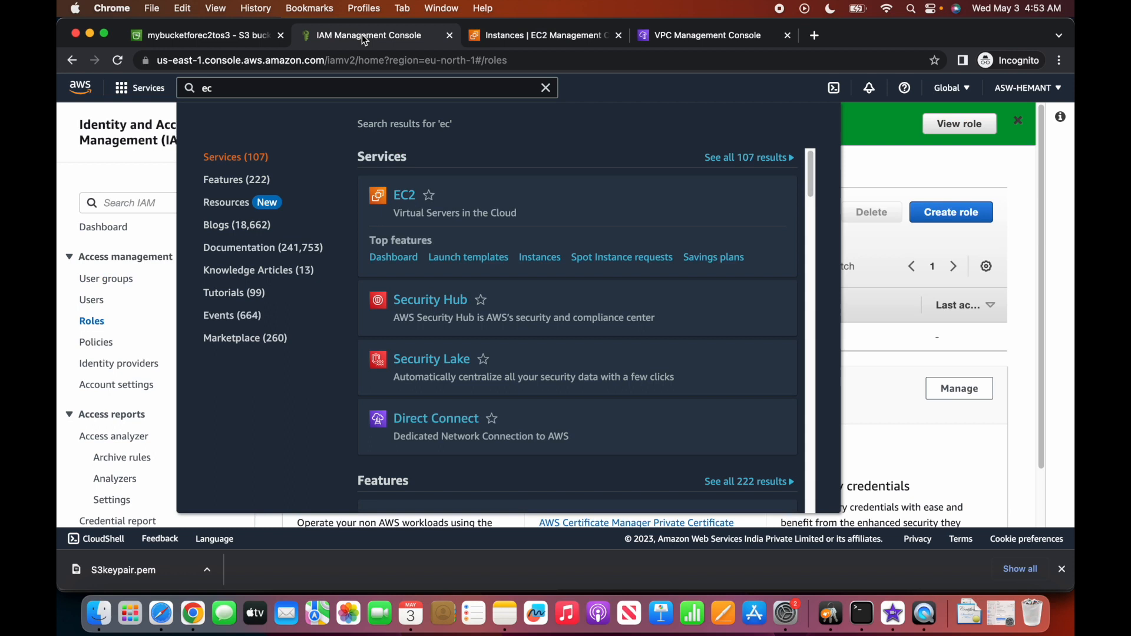
pyautogui.click(125, 180)
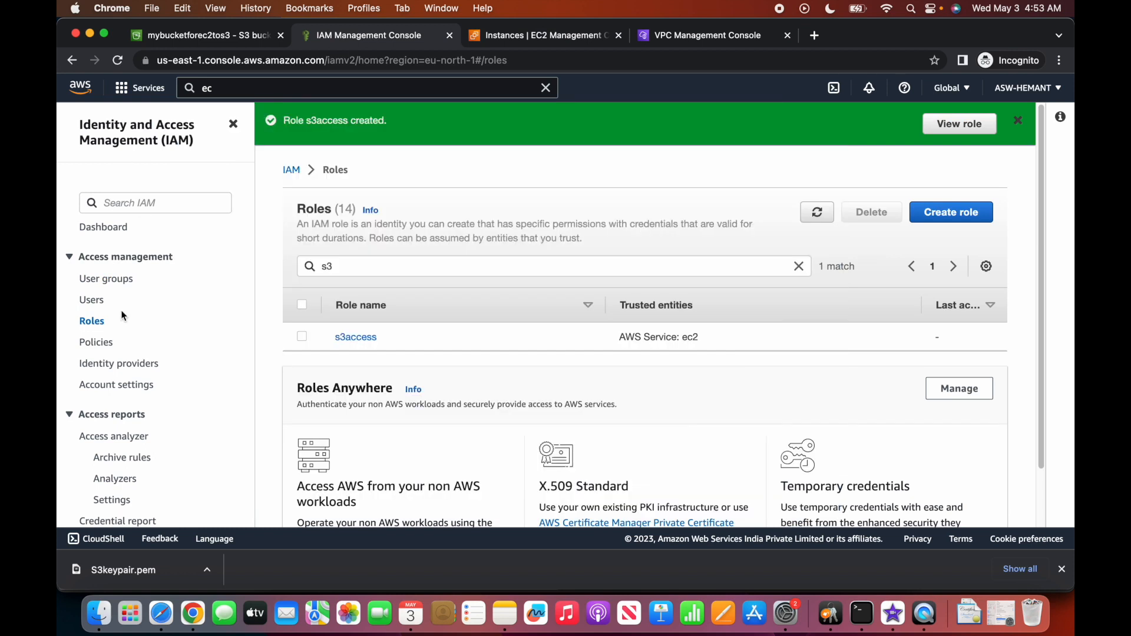
pyautogui.click(302, 339)
pyautogui.click(303, 340)
pyautogui.click(170, 204)
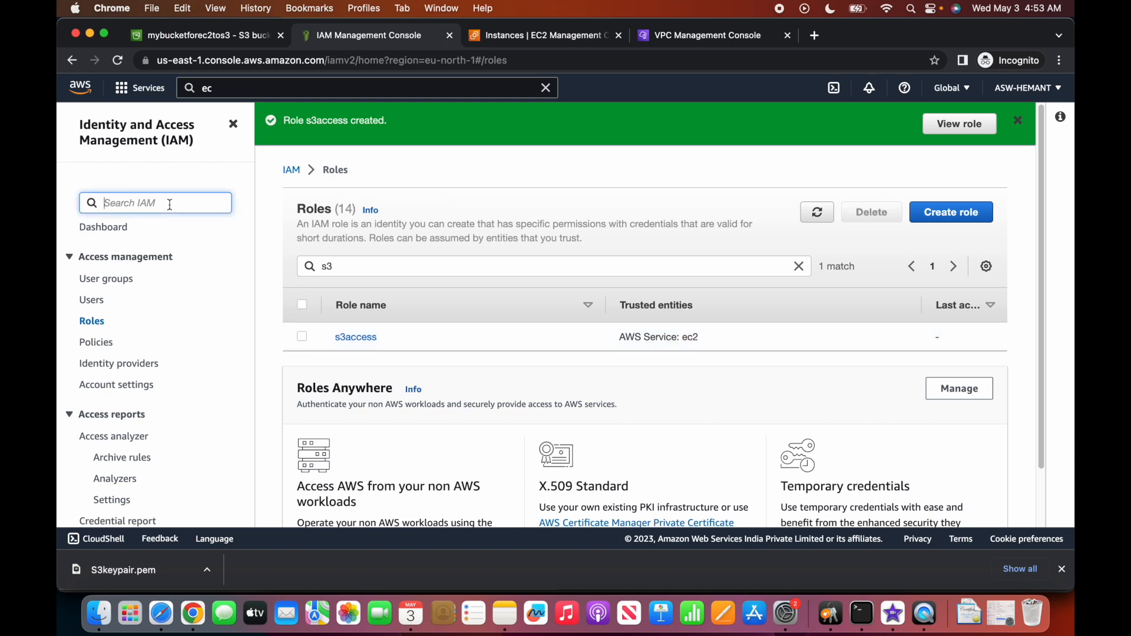
pyautogui.click(93, 300)
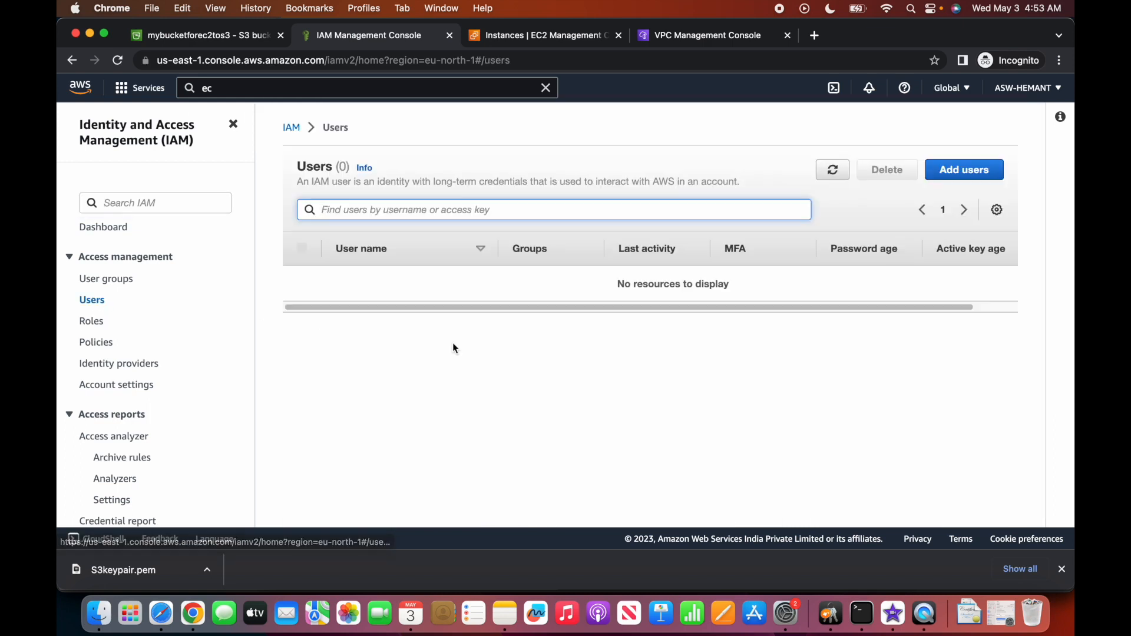
pyautogui.click(963, 170)
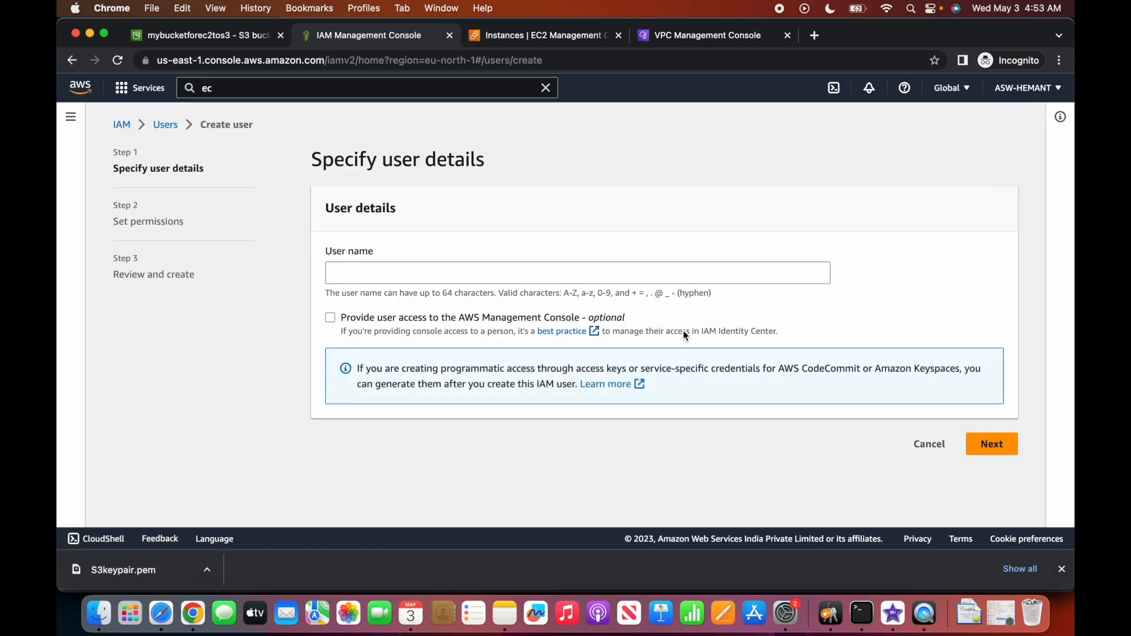
# Name the new user testuserfors3 and choose to attach policies directly.
pyautogui.click(513, 272)
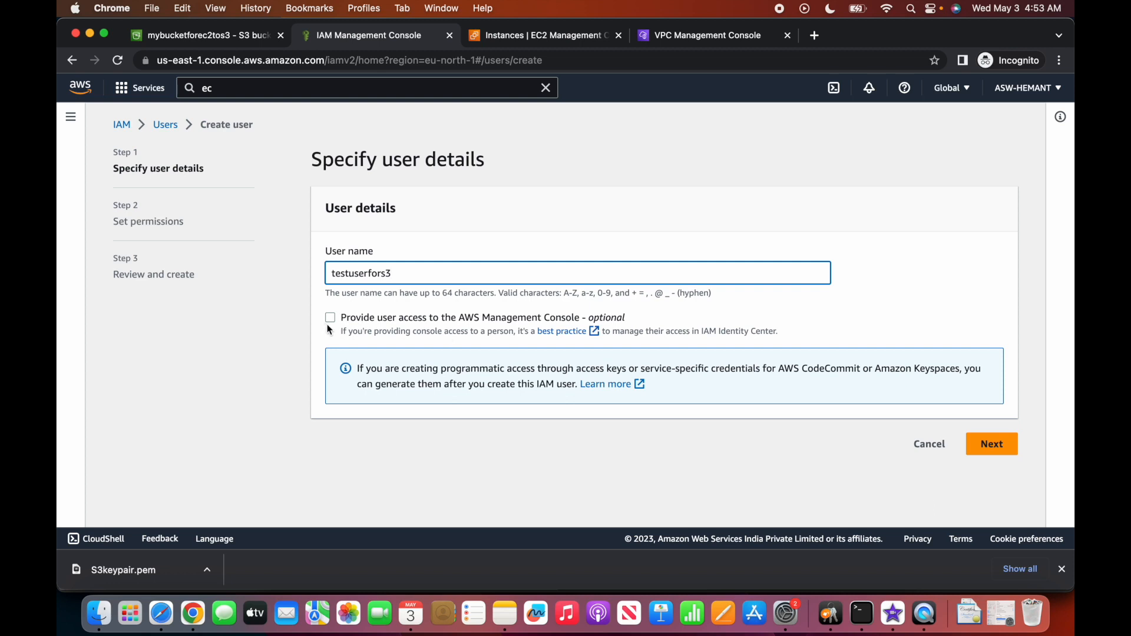
pyautogui.click(985, 444)
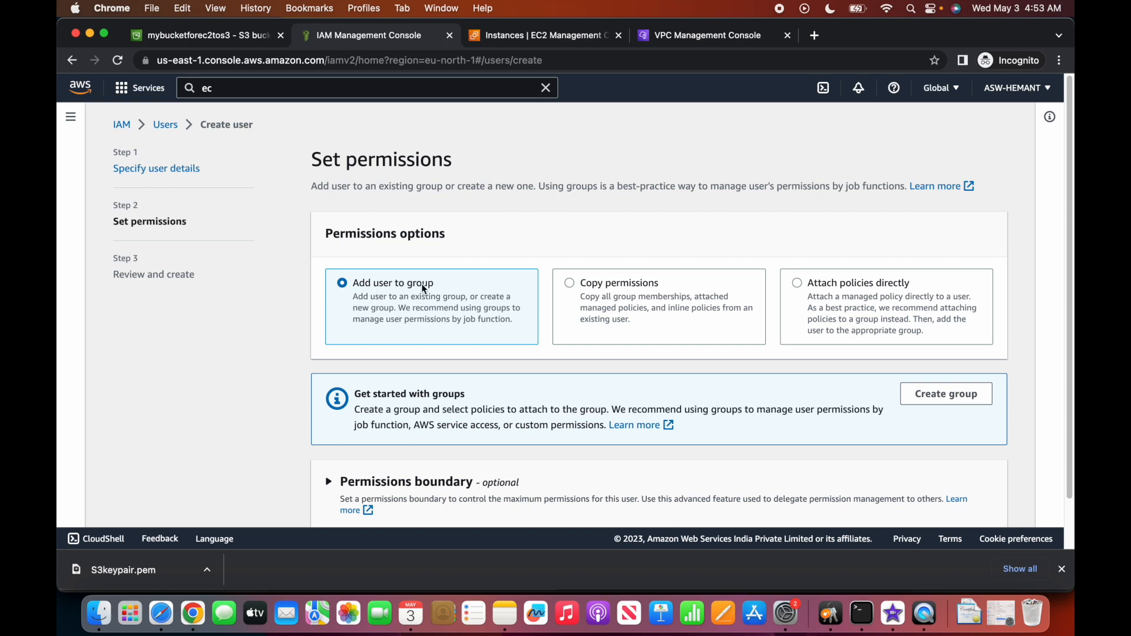
pyautogui.click(800, 296)
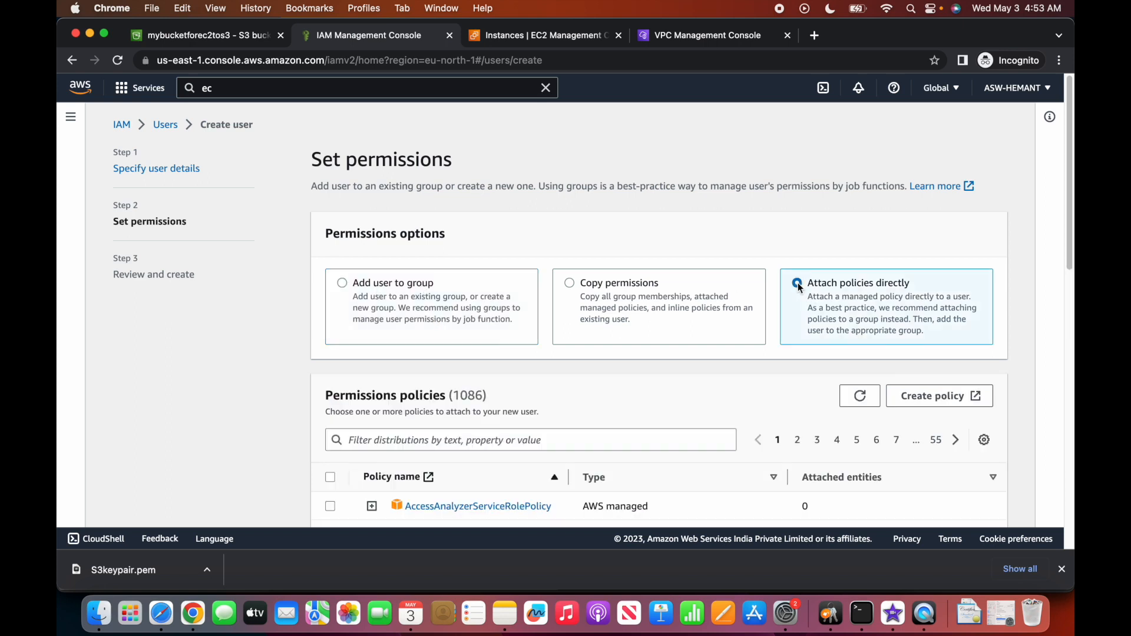
pyautogui.scroll(-3, 902, 228)
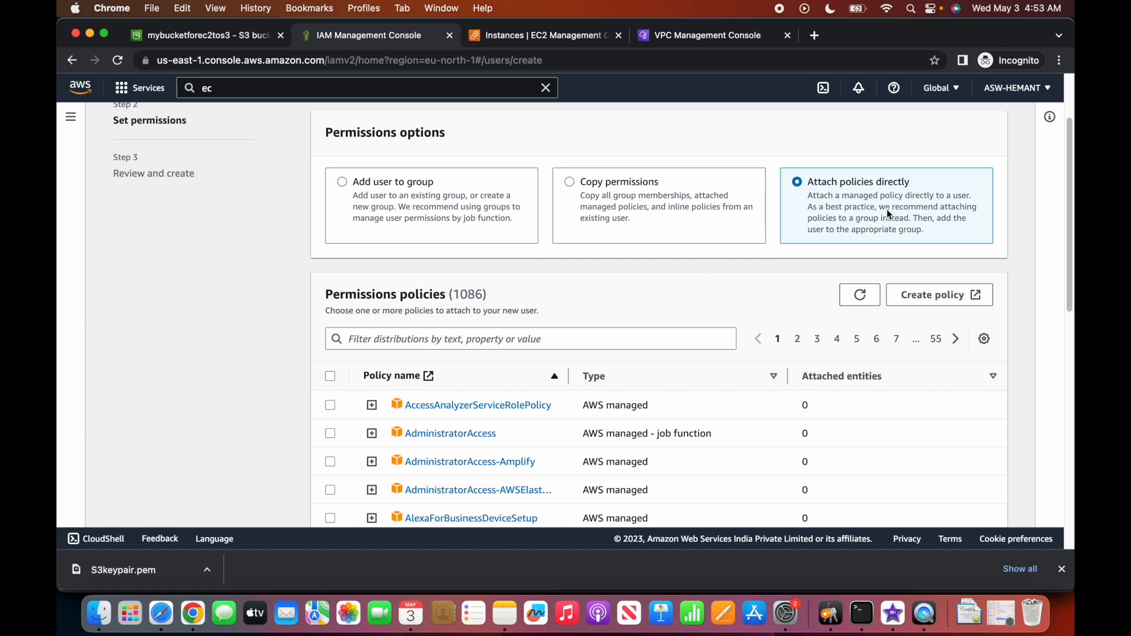
pyautogui.scroll(-3, 886, 210)
pyautogui.scroll(7, 886, 210)
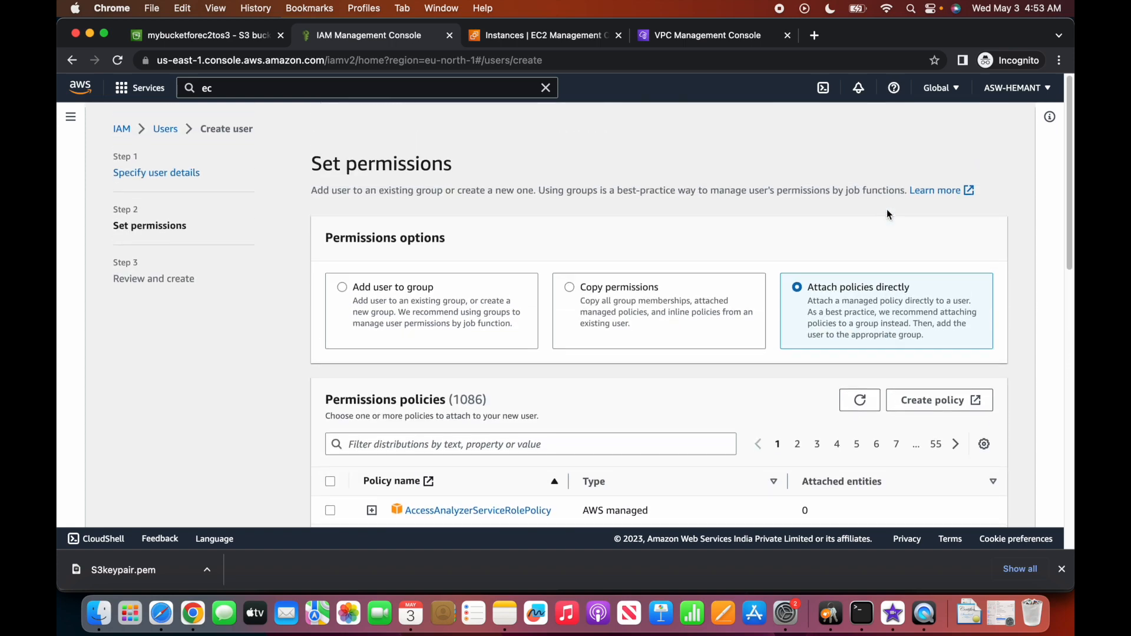
pyautogui.scroll(-3, 885, 210)
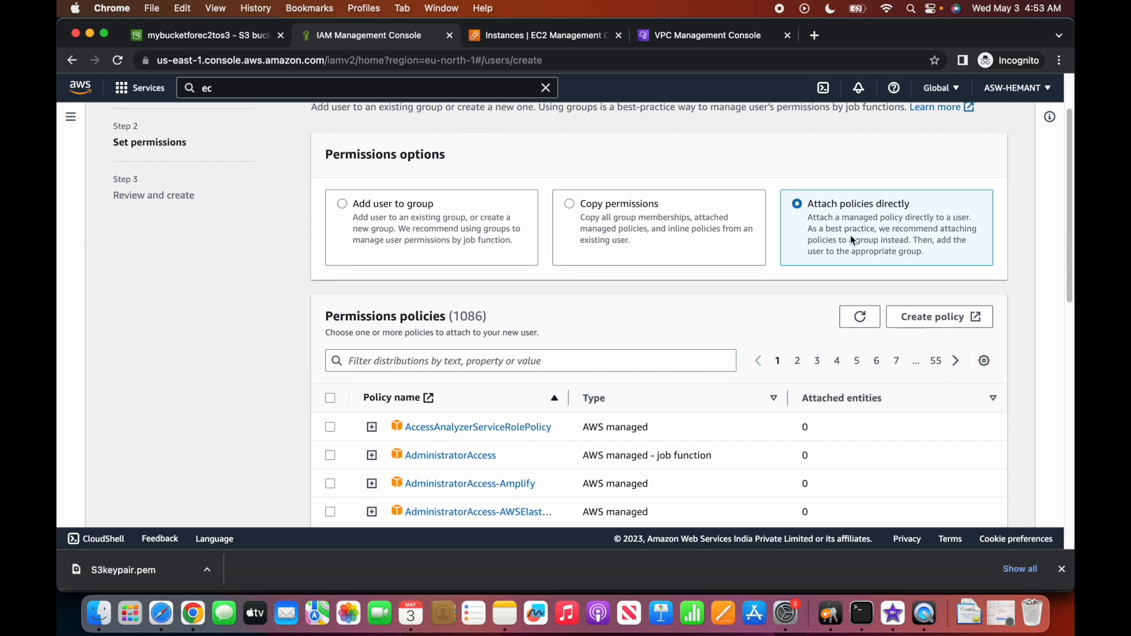
# Filter the policies by s3 and tick AmazonS3FullAccess.
pyautogui.click(610, 370)
pyautogui.write('s')
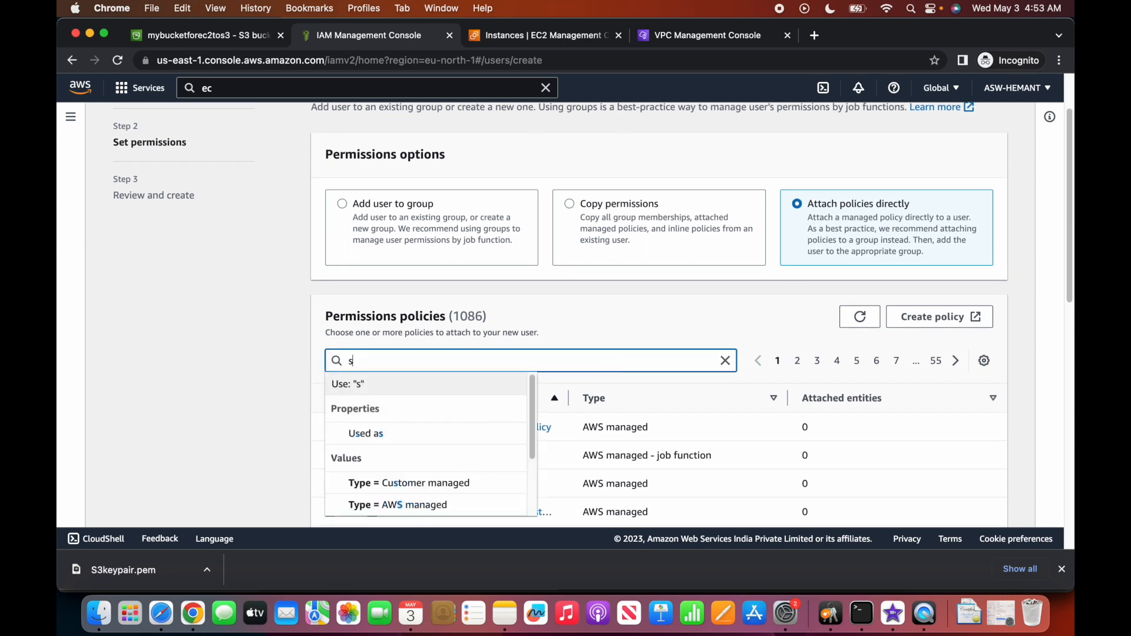
pyautogui.write('3')
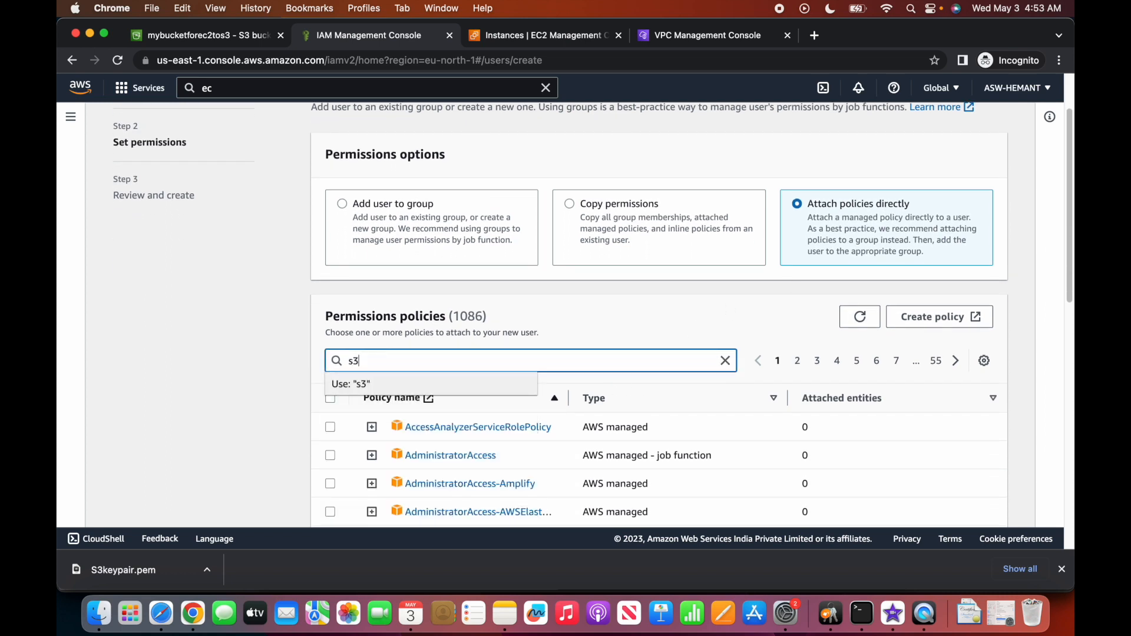
pyautogui.press('Return')
pyautogui.scroll(-3, 583, 390)
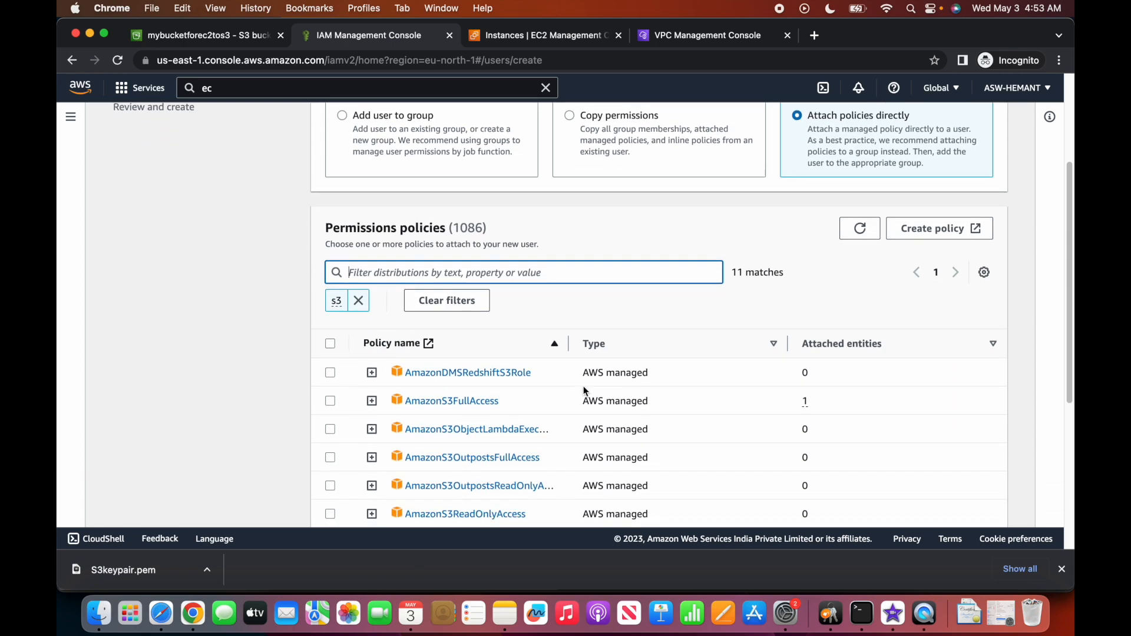
pyautogui.click(330, 392)
pyautogui.scroll(-5, 575, 380)
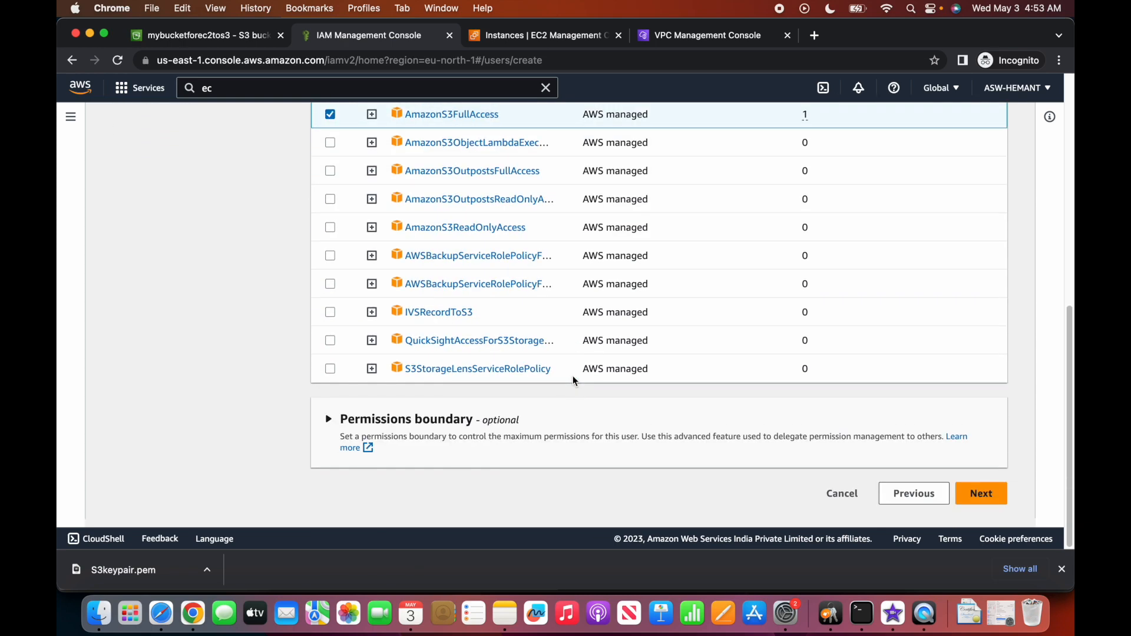
# Review and create the testuserfors3 user, then open its details page.
pyautogui.click(978, 498)
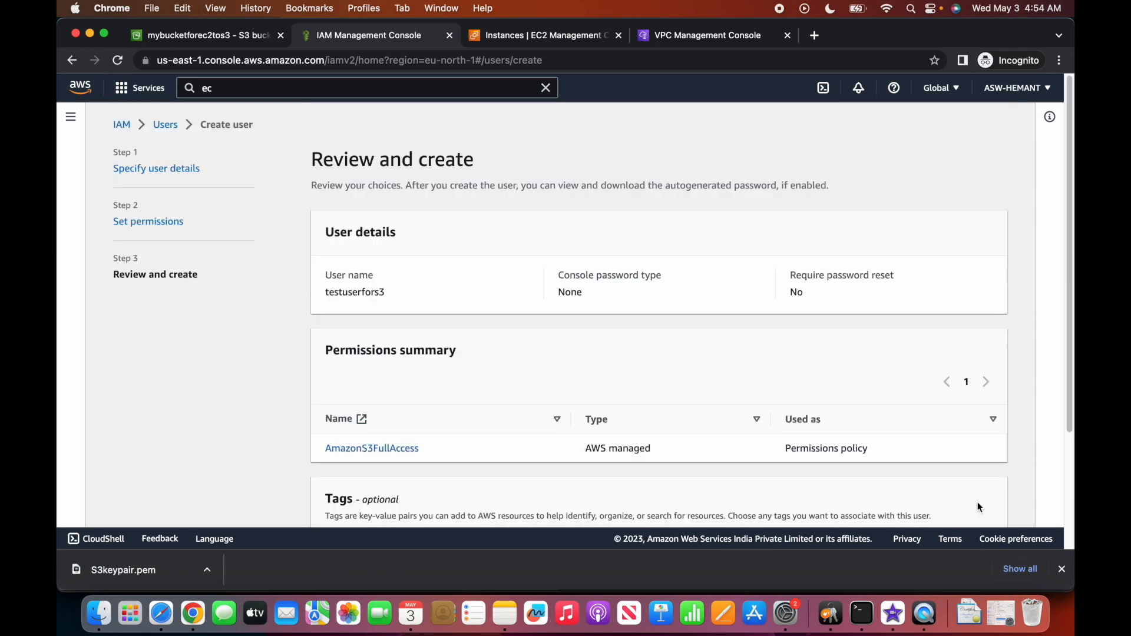
pyautogui.scroll(-3, 718, 422)
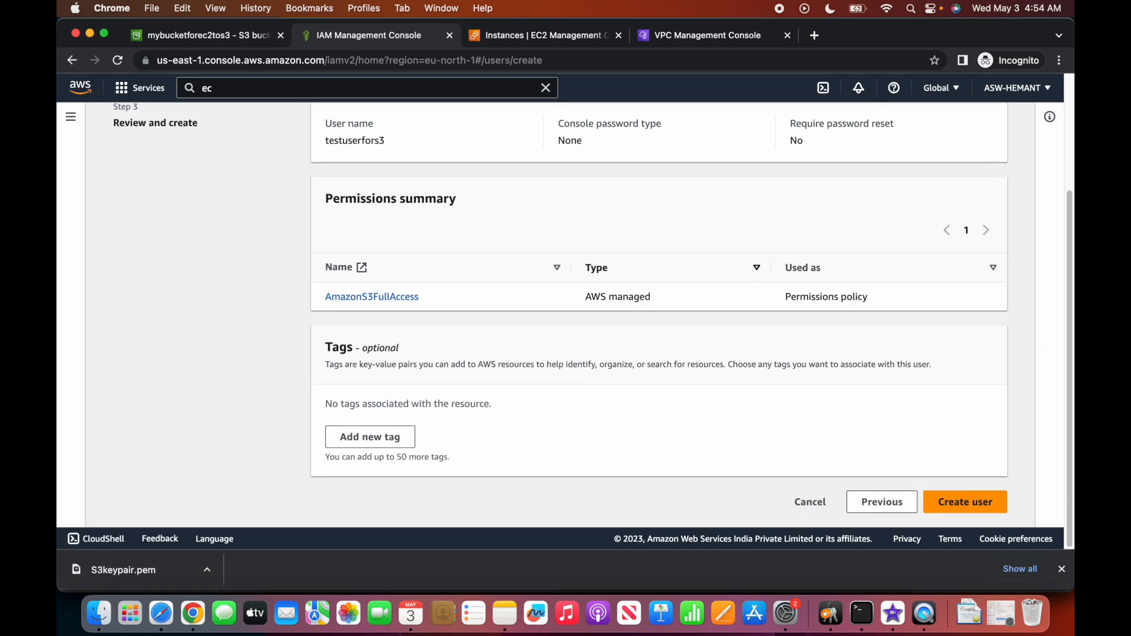
pyautogui.scroll(3, 716, 421)
pyautogui.scroll(-3, 715, 415)
pyautogui.click(960, 493)
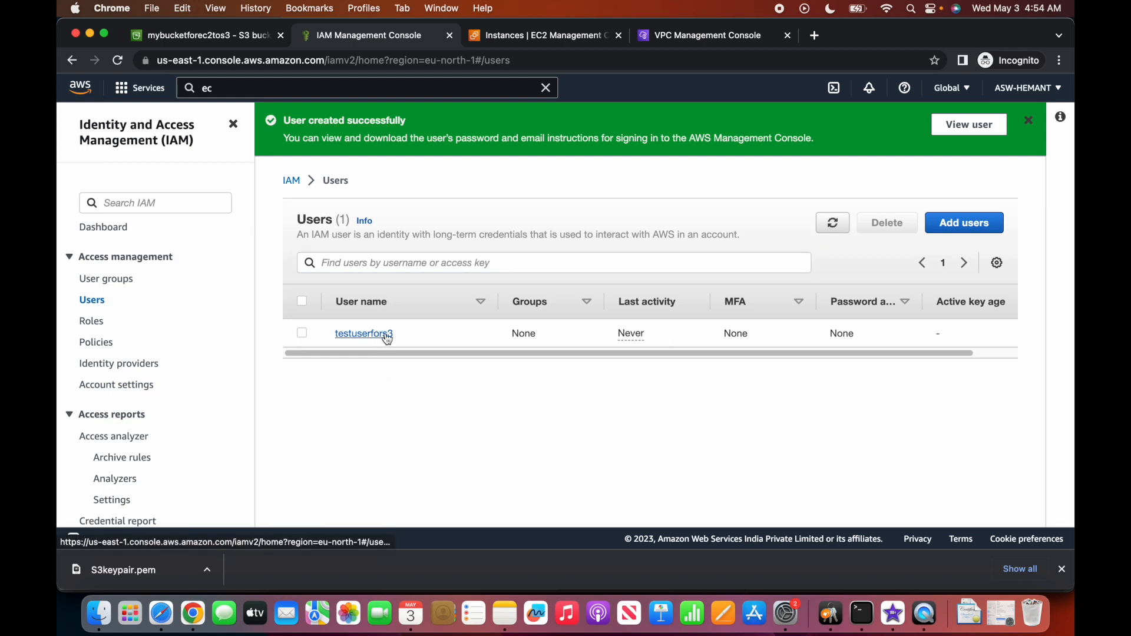
pyautogui.click(384, 335)
# On testuserfors3's Security credentials tab, find Access keys and start creating one.
pyautogui.scroll(-5, 612, 355)
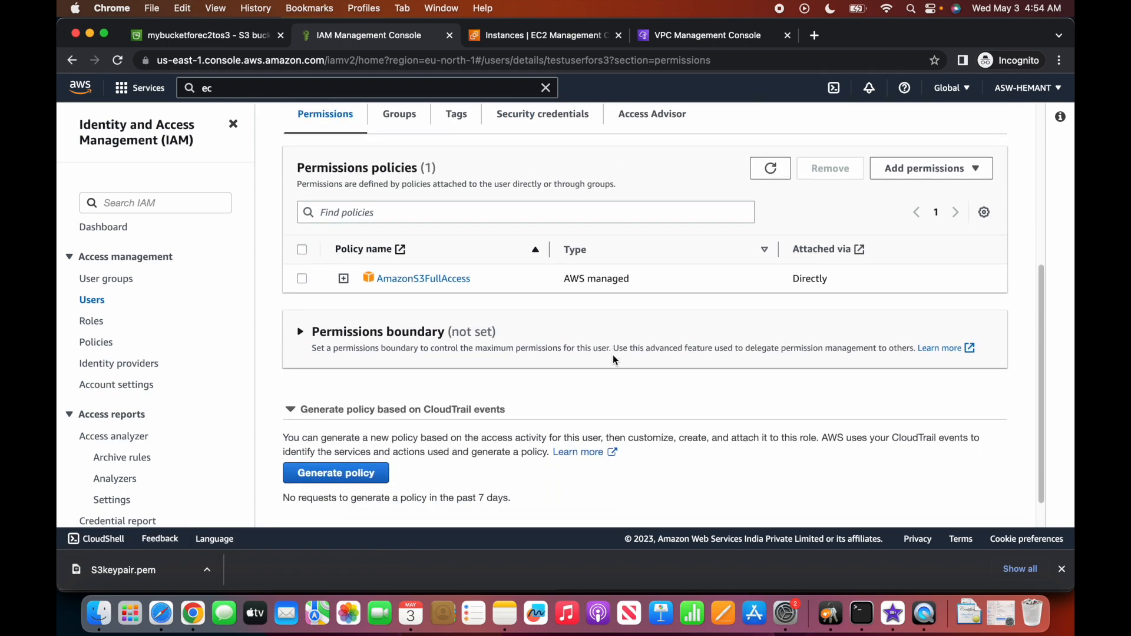
pyautogui.scroll(5, 612, 359)
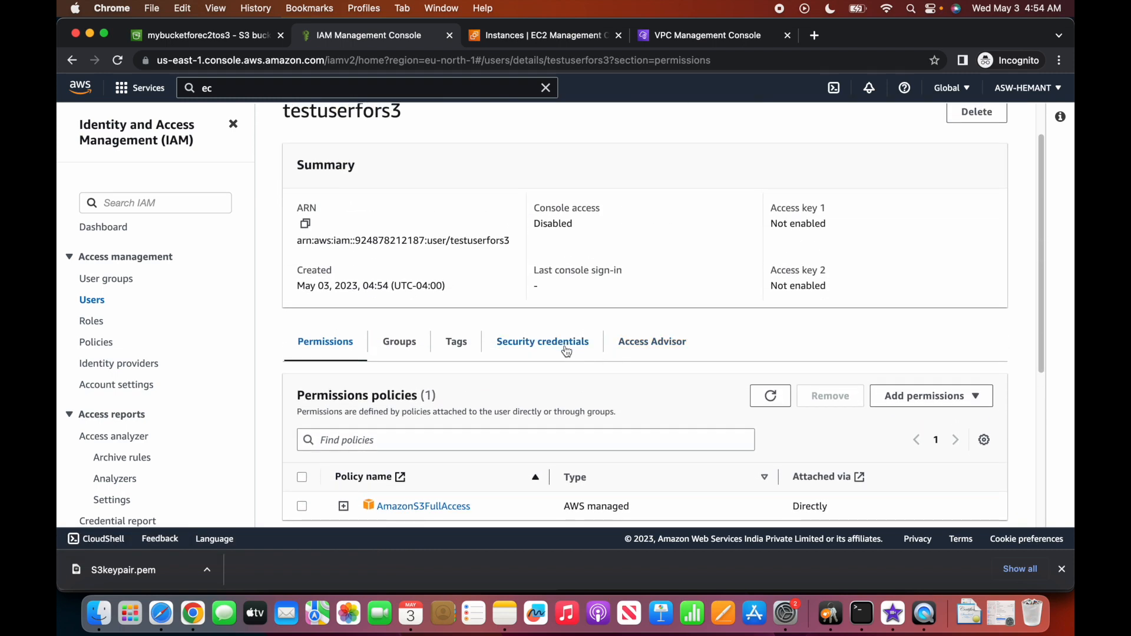
pyautogui.click(559, 347)
pyautogui.scroll(-10, 558, 349)
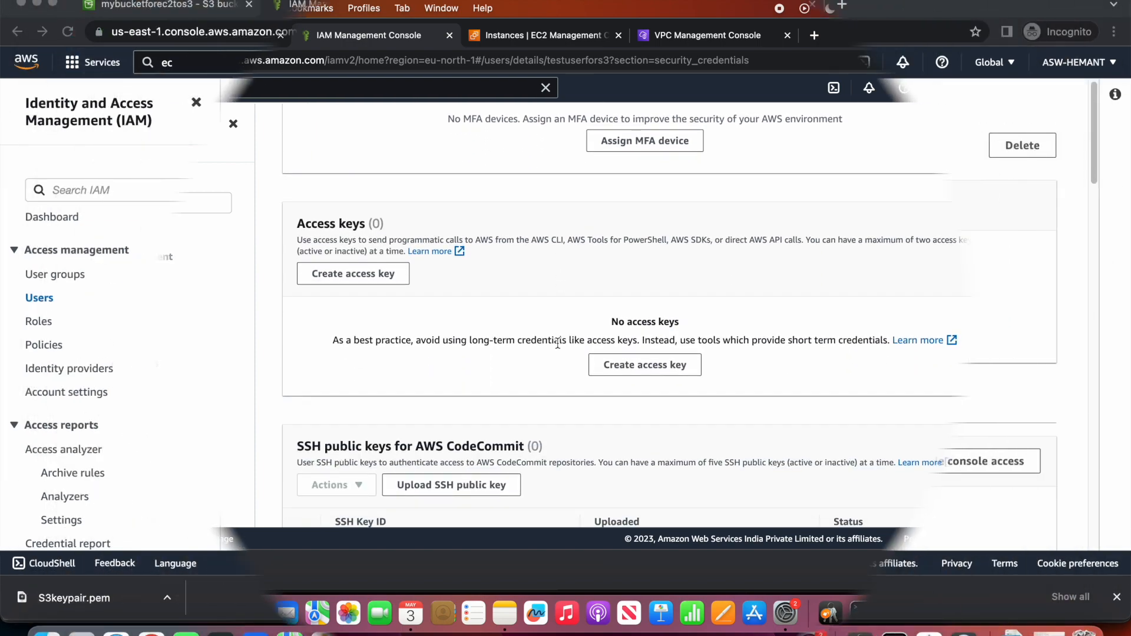
pyautogui.scroll(-10, 689, 271)
pyautogui.scroll(10, 704, 271)
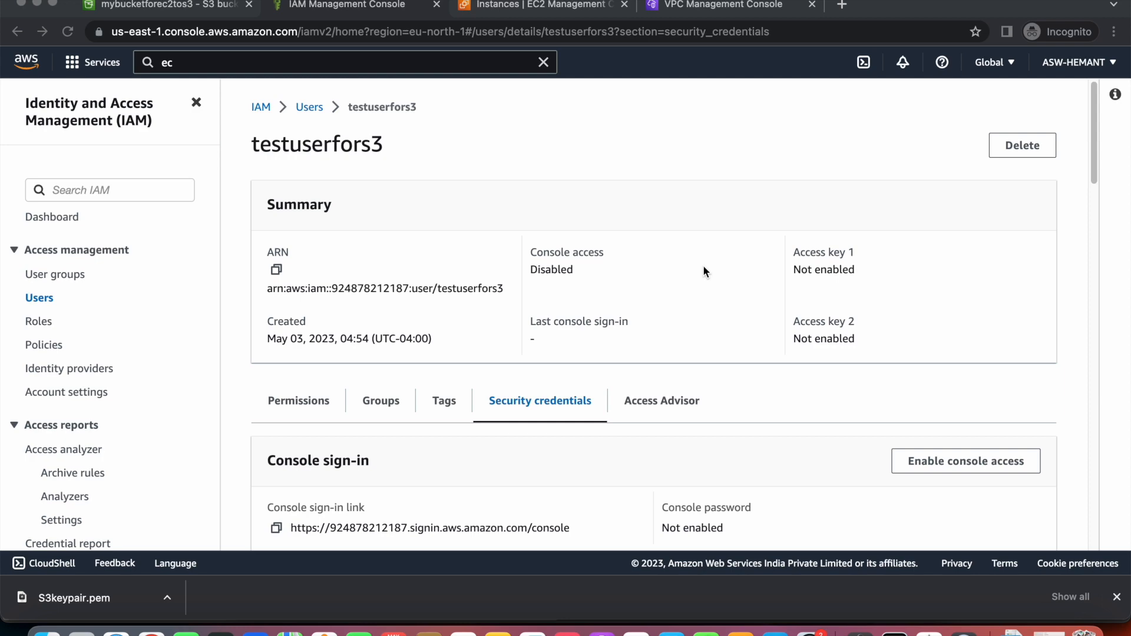
pyautogui.scroll(-6, 703, 271)
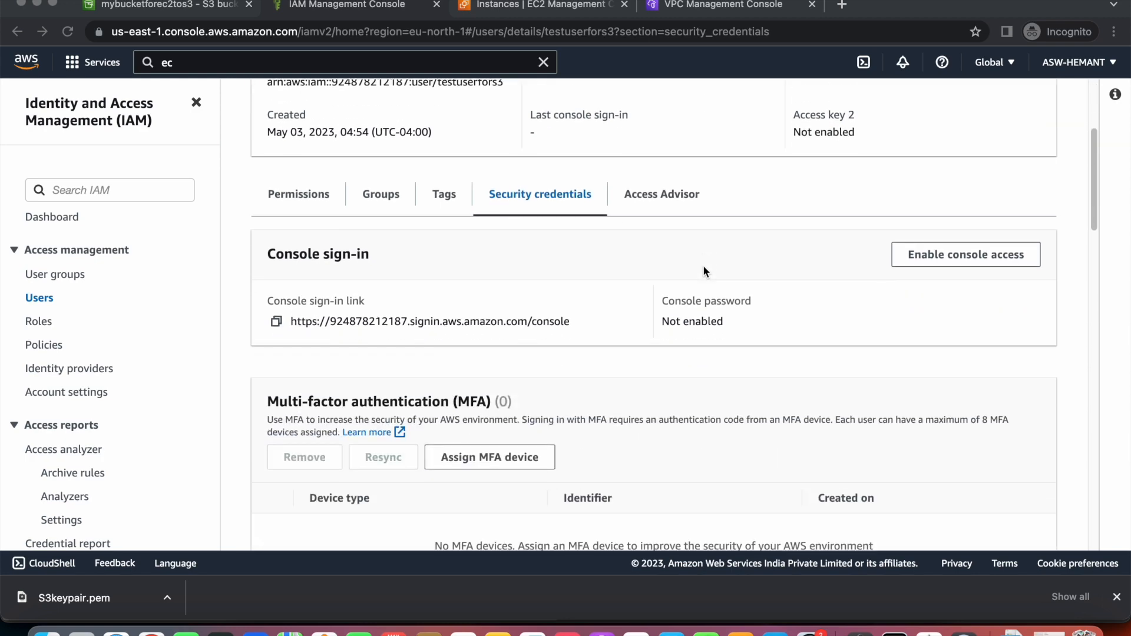
pyautogui.scroll(6, 703, 271)
pyautogui.scroll(-3, 704, 271)
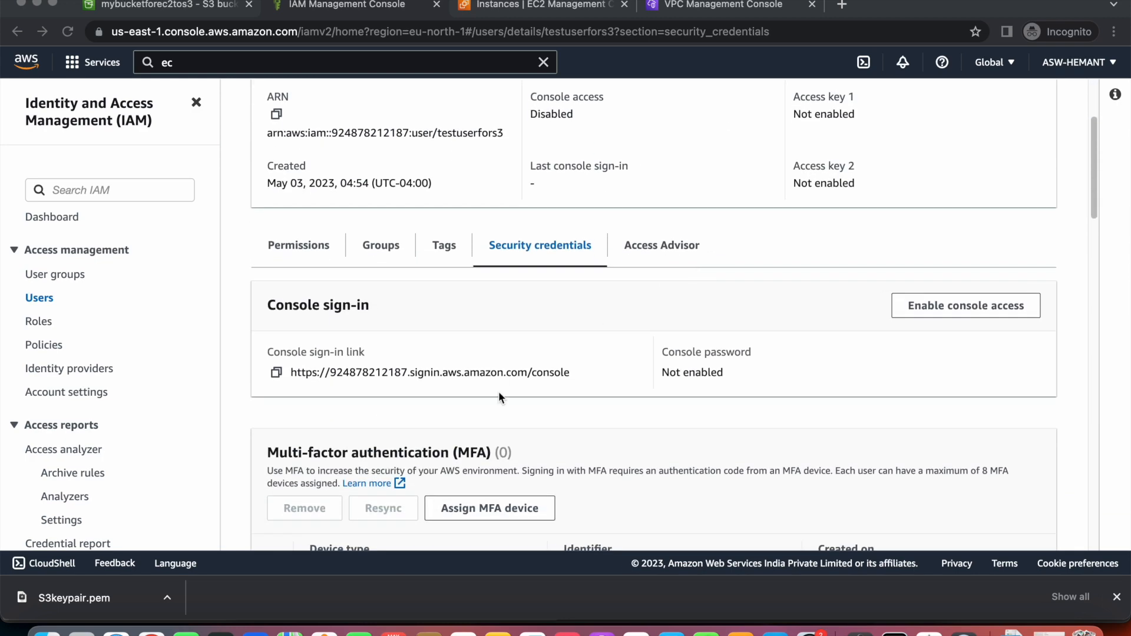
pyautogui.scroll(-10, 498, 392)
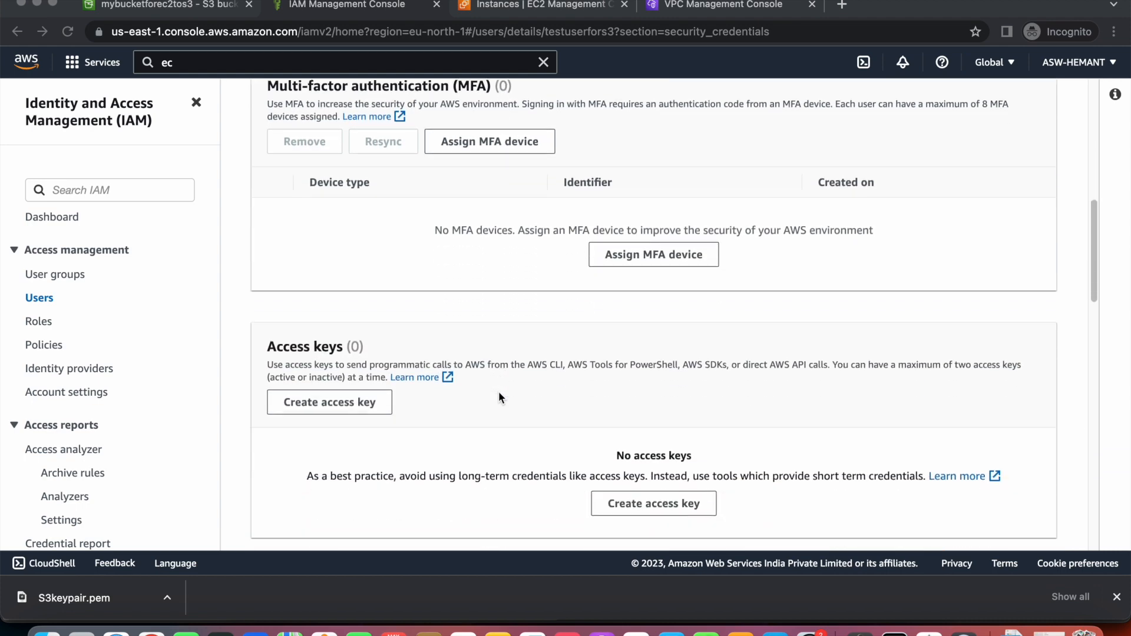
pyautogui.scroll(10, 498, 377)
pyautogui.scroll(-3, 498, 377)
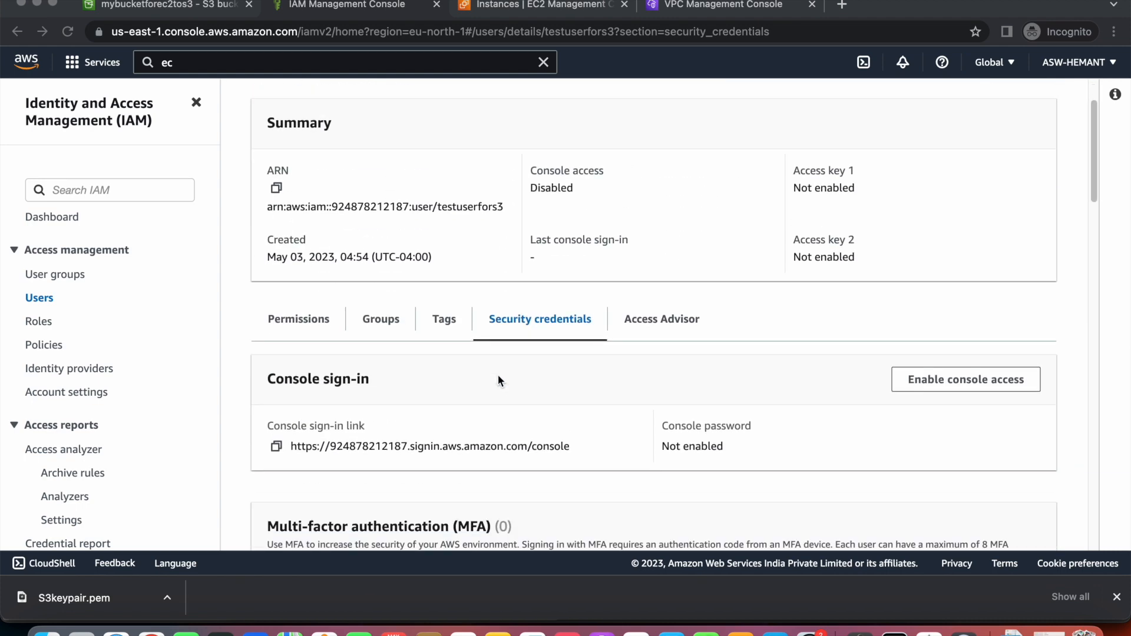
pyautogui.scroll(-2, 498, 380)
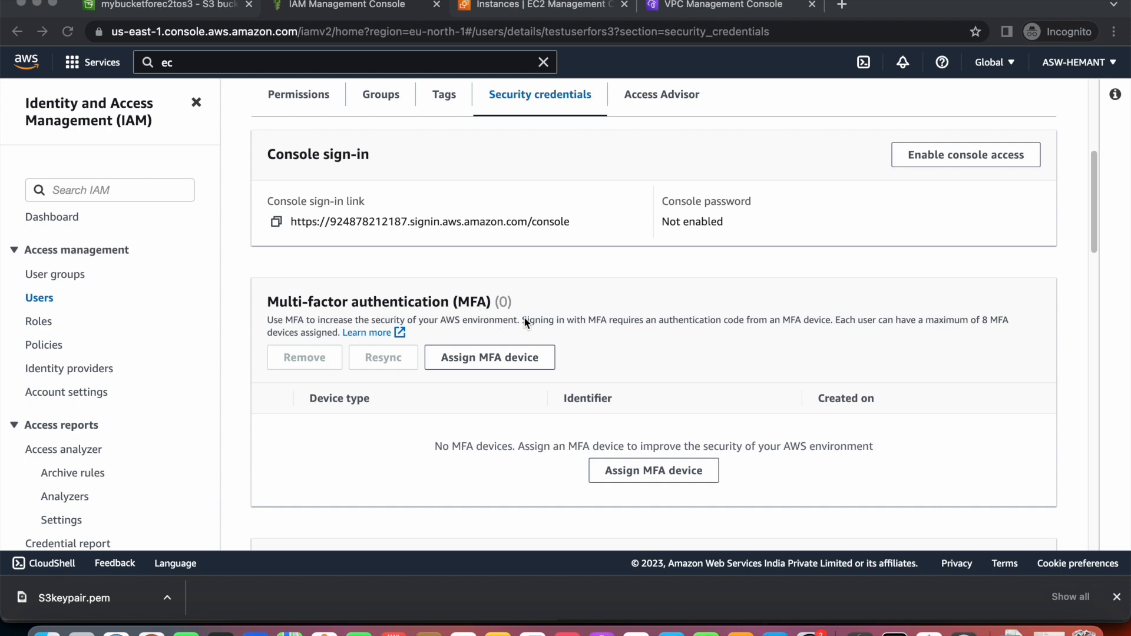
pyautogui.scroll(-7, 525, 321)
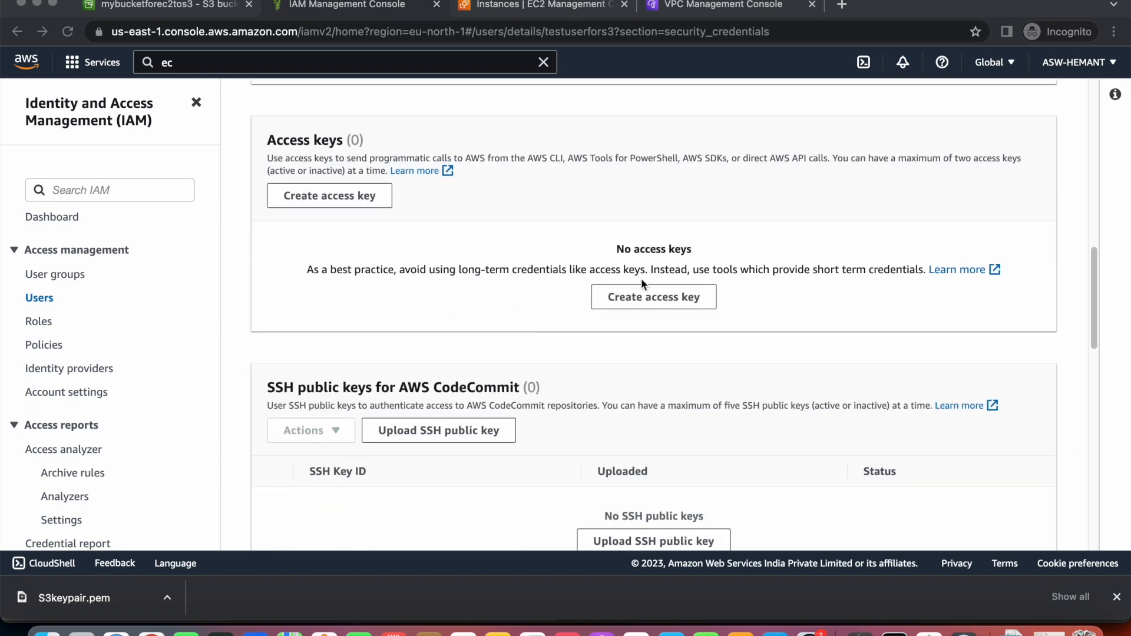
pyautogui.click(656, 300)
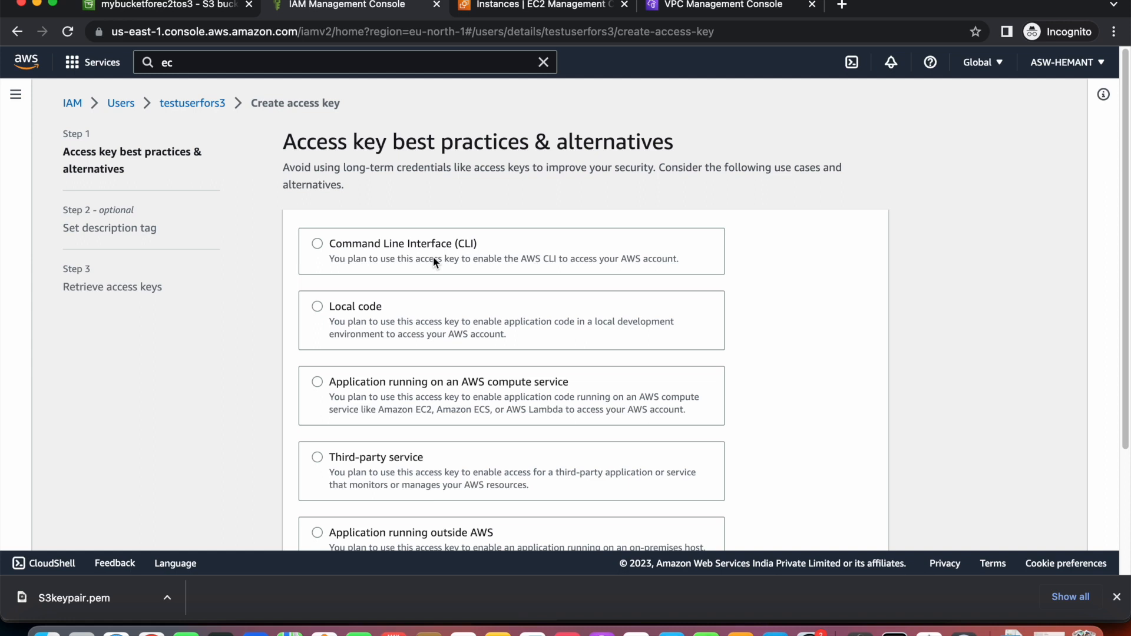
# Choose Command Line Interface (CLI) as the access key's use case and continue.
pyautogui.click(319, 243)
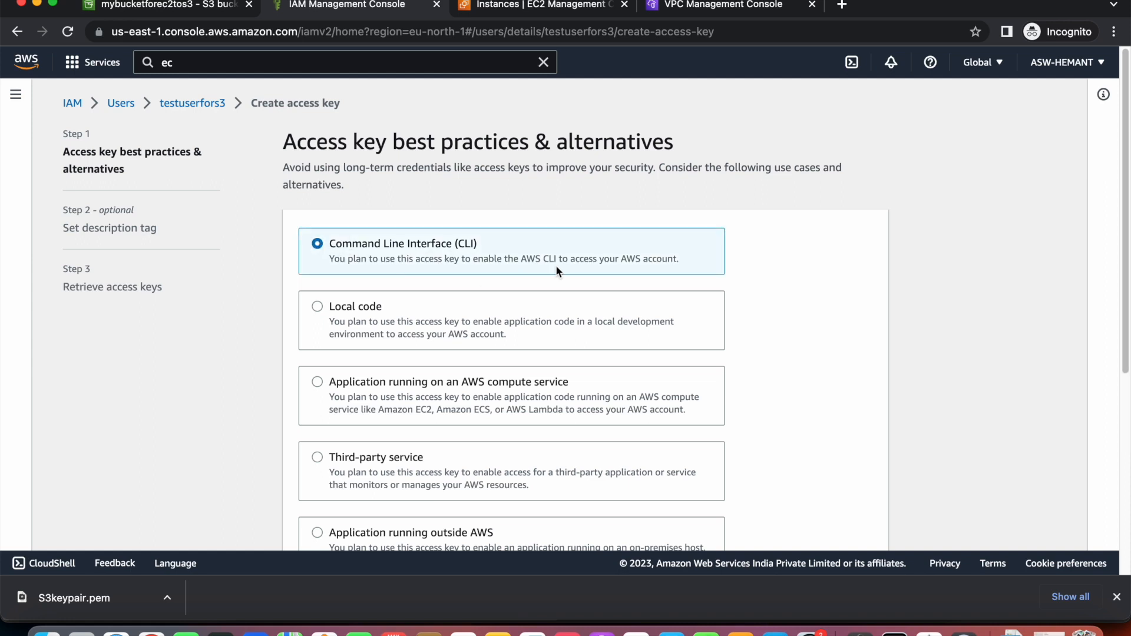
pyautogui.scroll(-1, 556, 271)
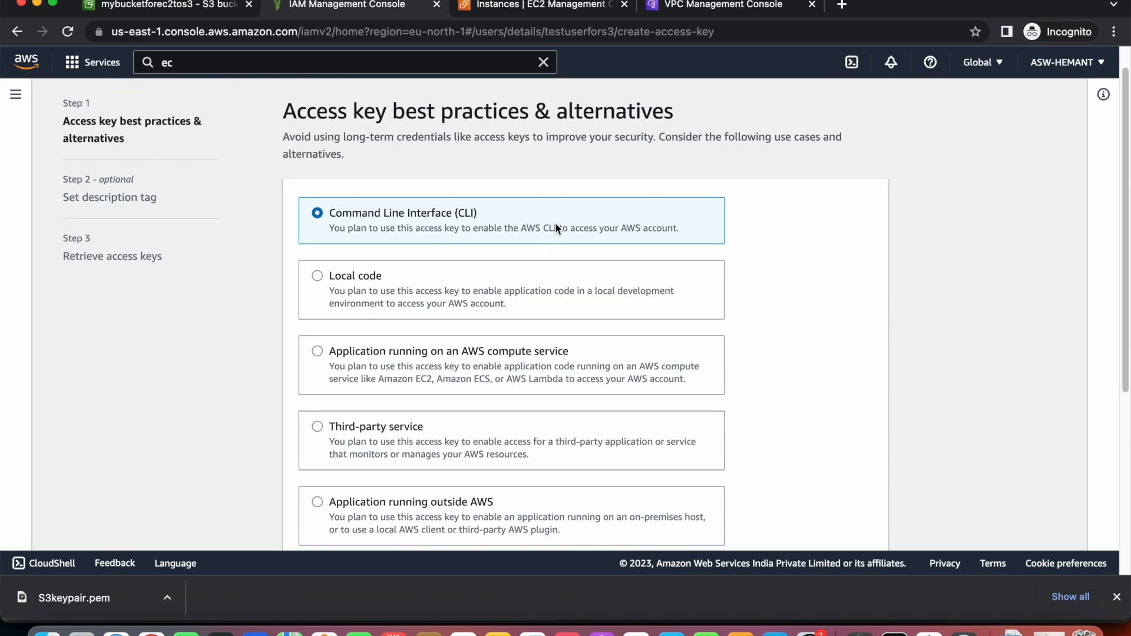
pyautogui.scroll(-9, 555, 228)
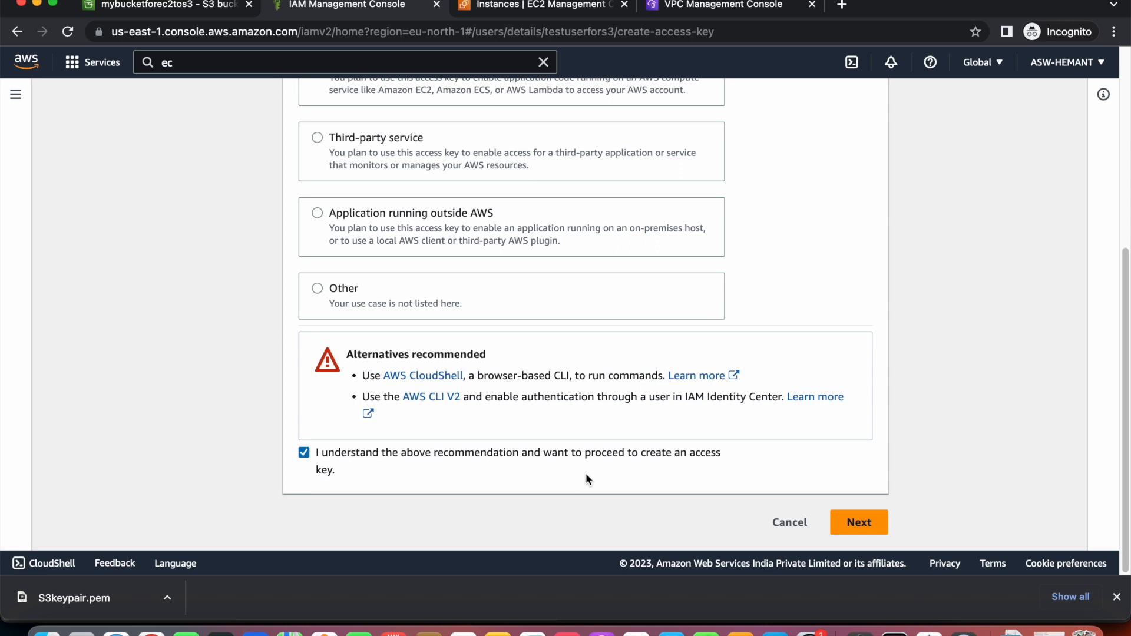
pyautogui.click(857, 523)
# Tag the key with description accesskeyfortestuser and create it.
pyautogui.click(496, 262)
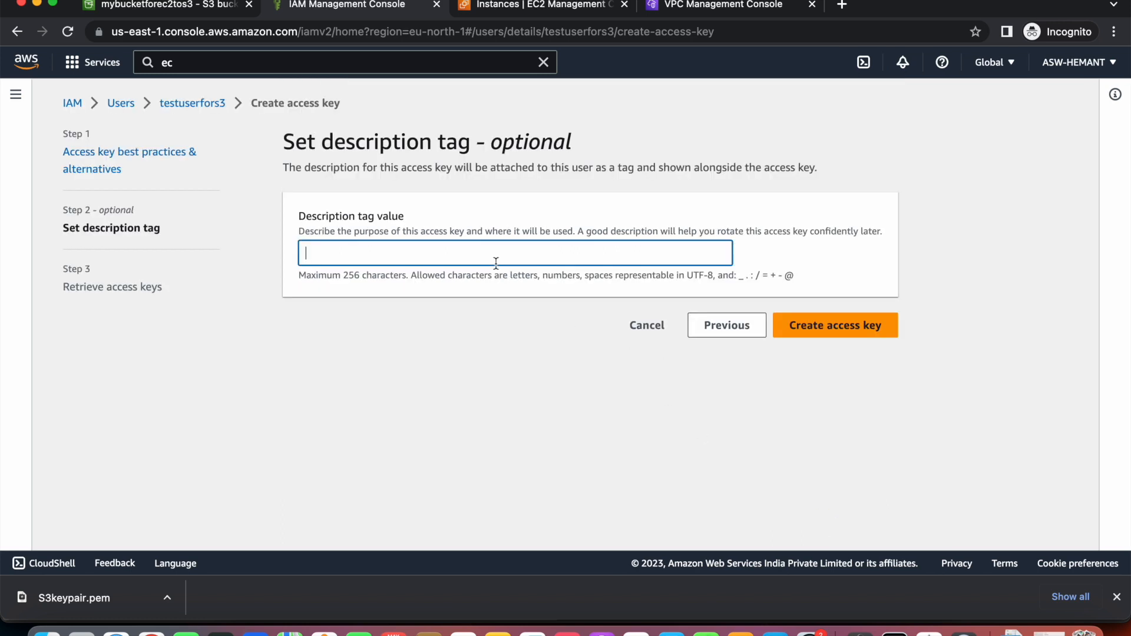
pyautogui.write('accesskeyfortestuser')
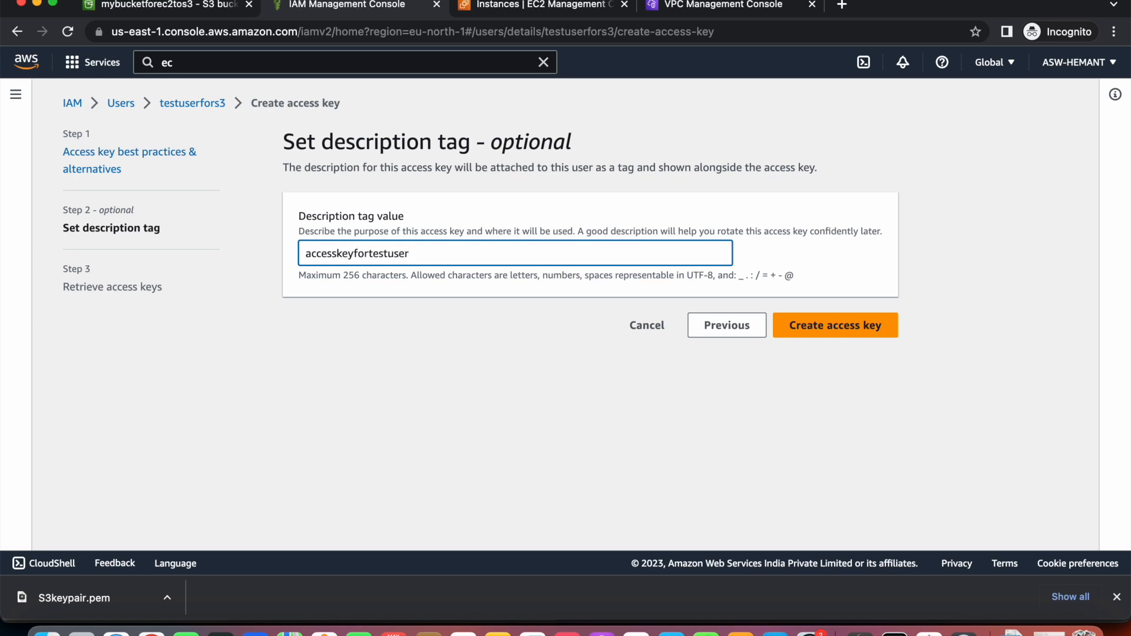
pyautogui.click(831, 334)
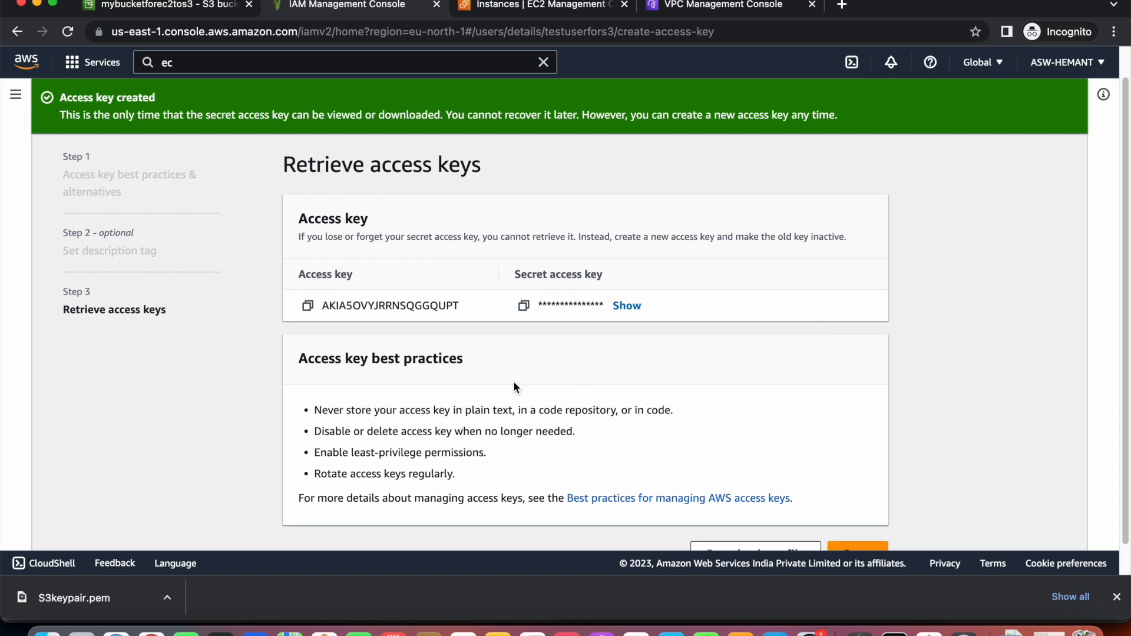
# Copy the new access key ID and finish, seeing the key listed as Active.
pyautogui.doubleClick(390, 305)
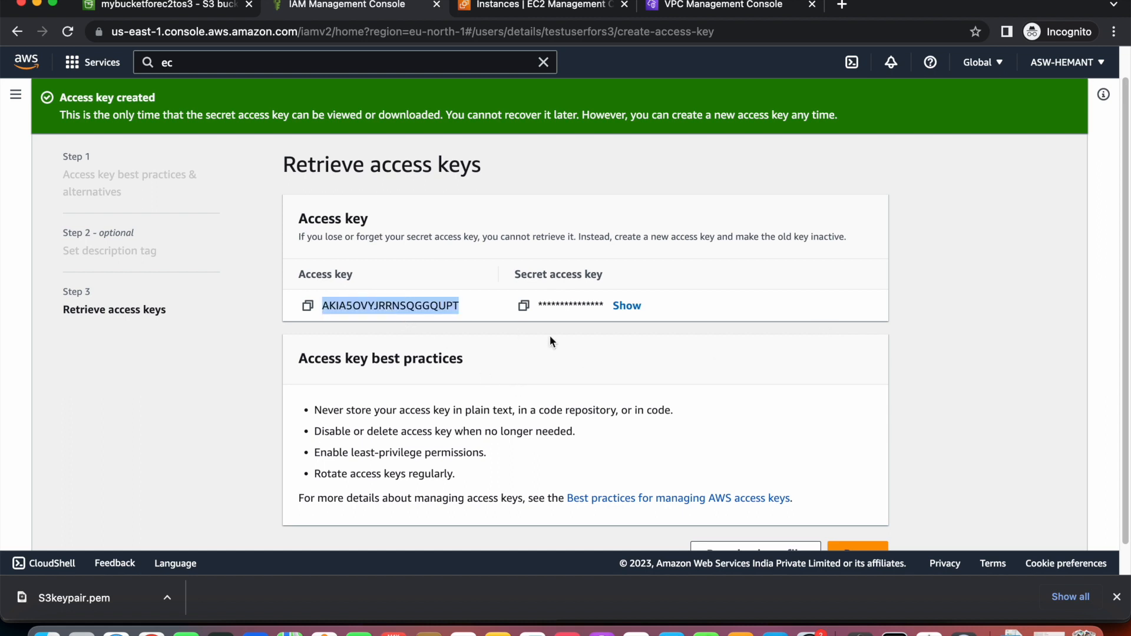
pyautogui.scroll(-1, 551, 341)
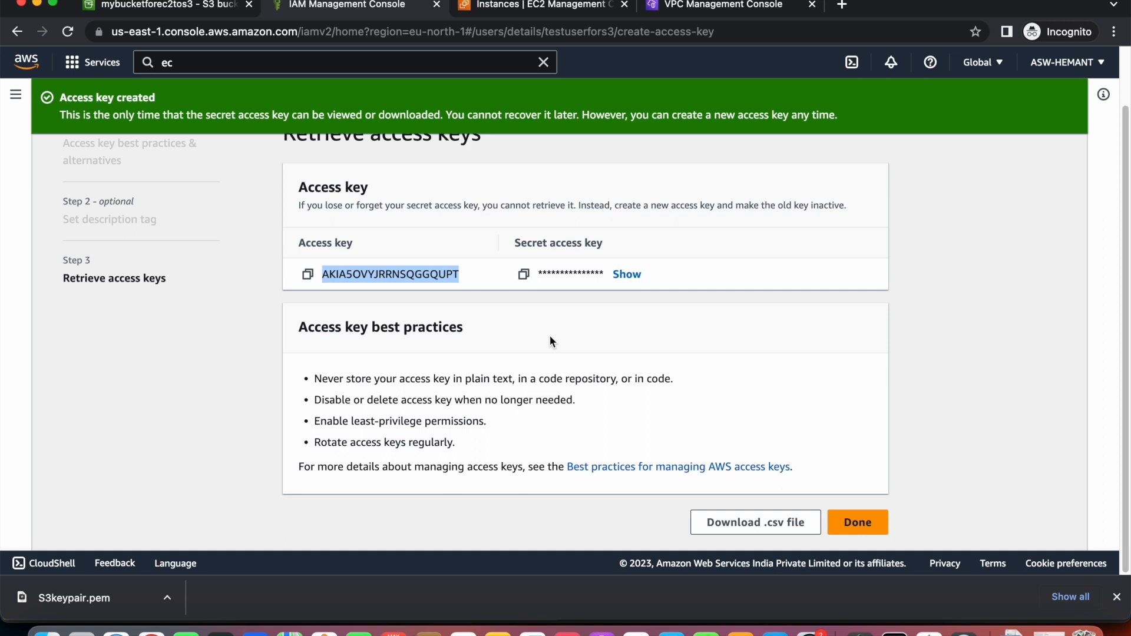
pyautogui.doubleClick(419, 275)
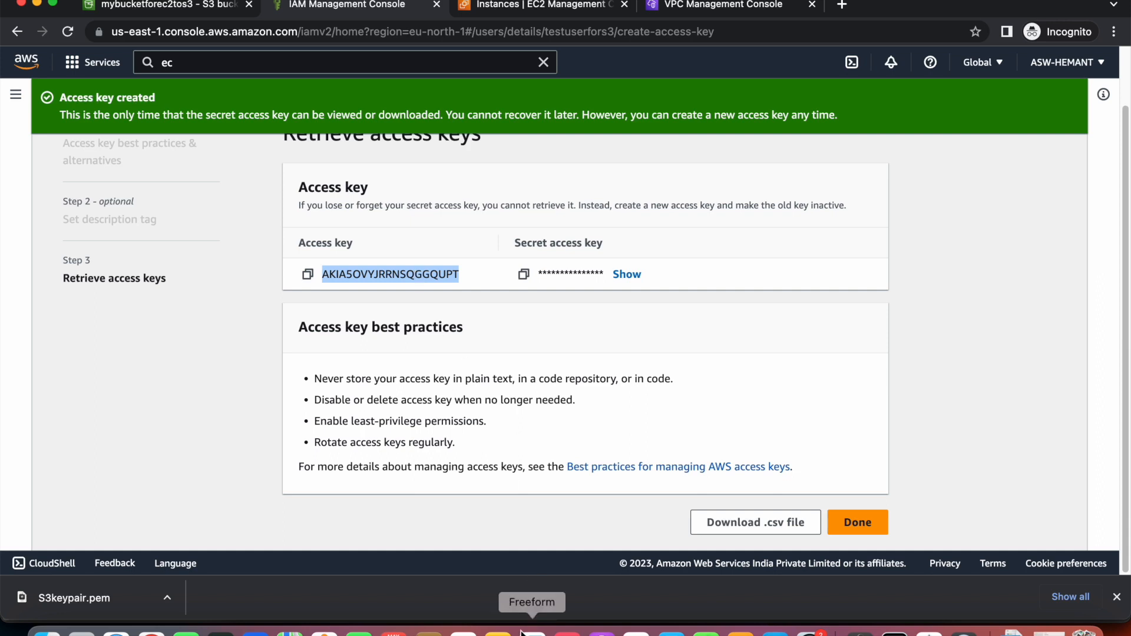
pyautogui.click(498, 632)
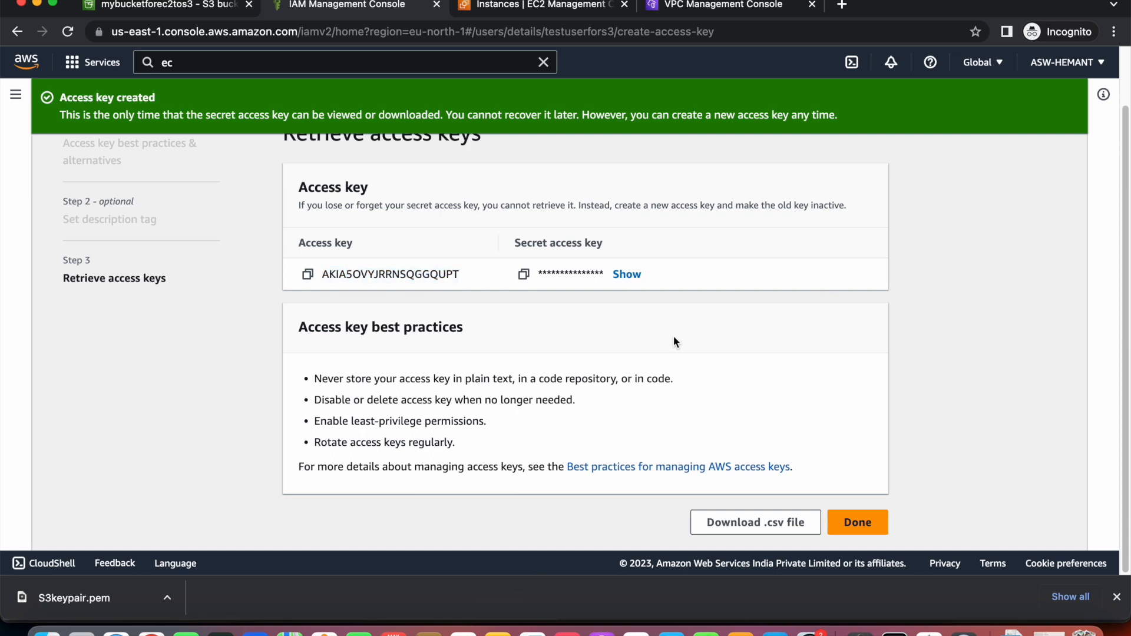
pyautogui.click(856, 522)
pyautogui.scroll(-1, 748, 363)
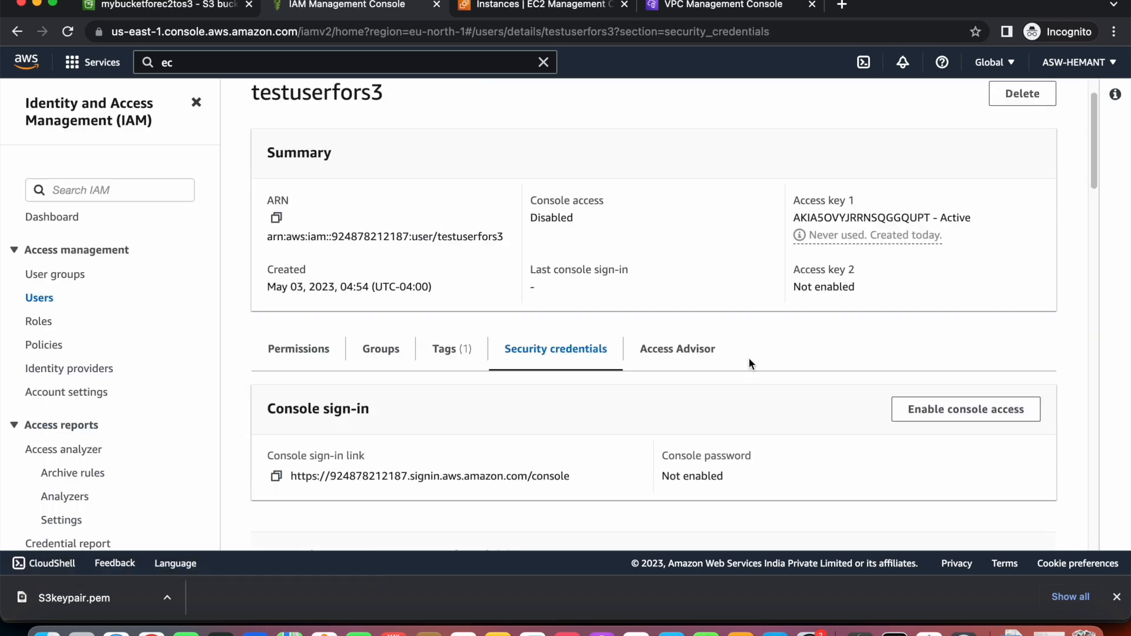
pyautogui.scroll(-10, 749, 359)
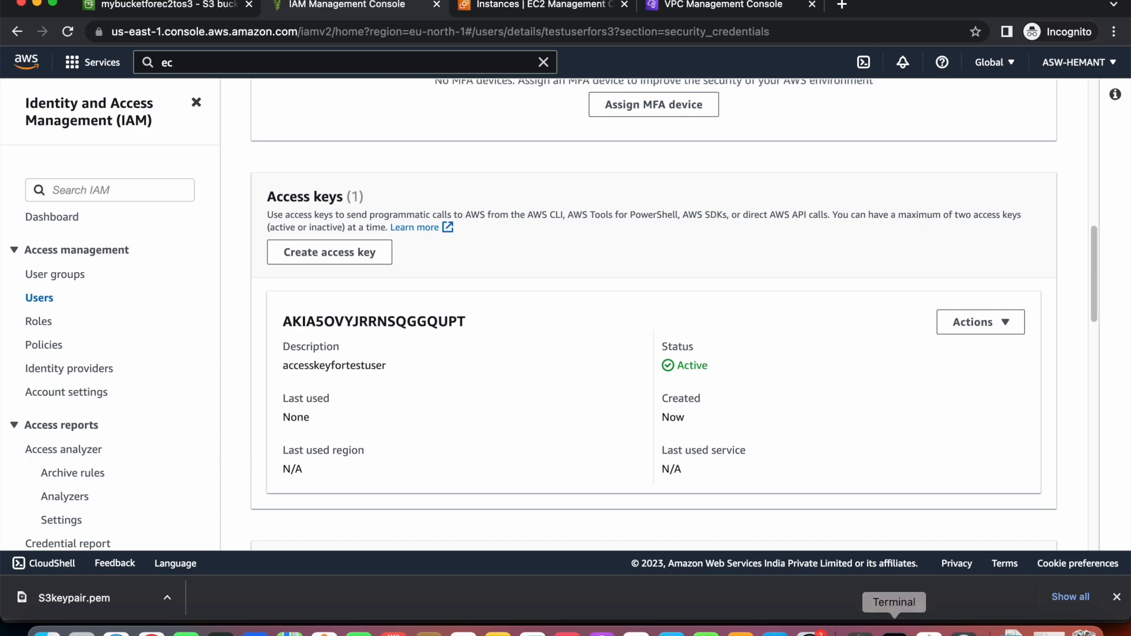
pyautogui.click(894, 630)
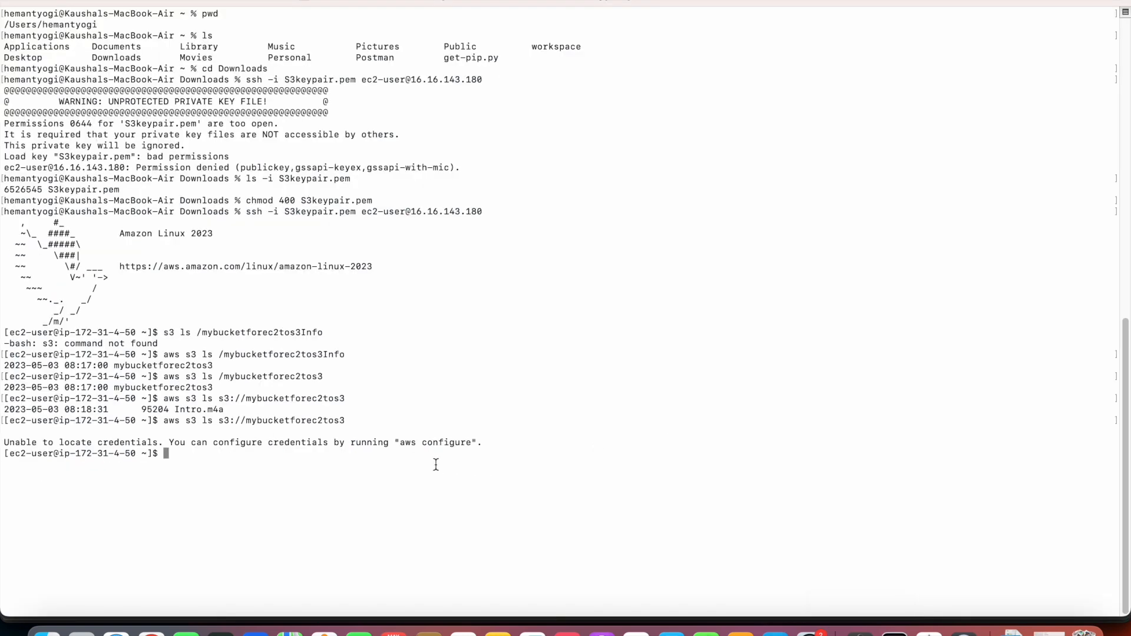
# Run aws configure with the new access key, leaving the default region empty.
pyautogui.write('aws configure')
pyautogui.press('BackSpace')
pyautogui.press('Return')
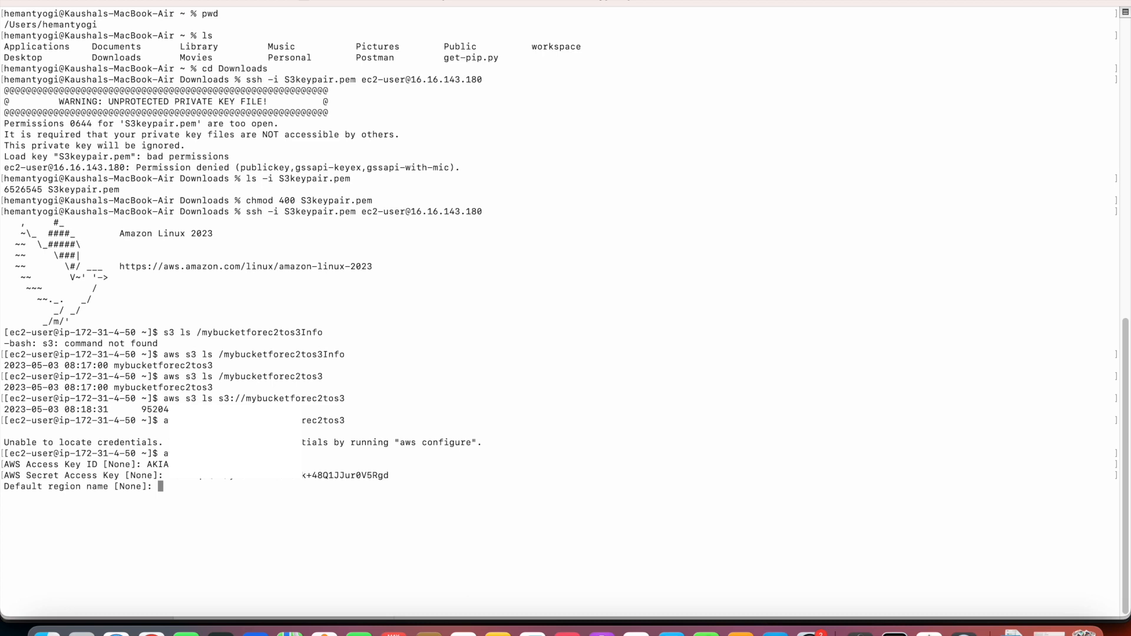
pyautogui.press('Return')
pyautogui.press('Return')
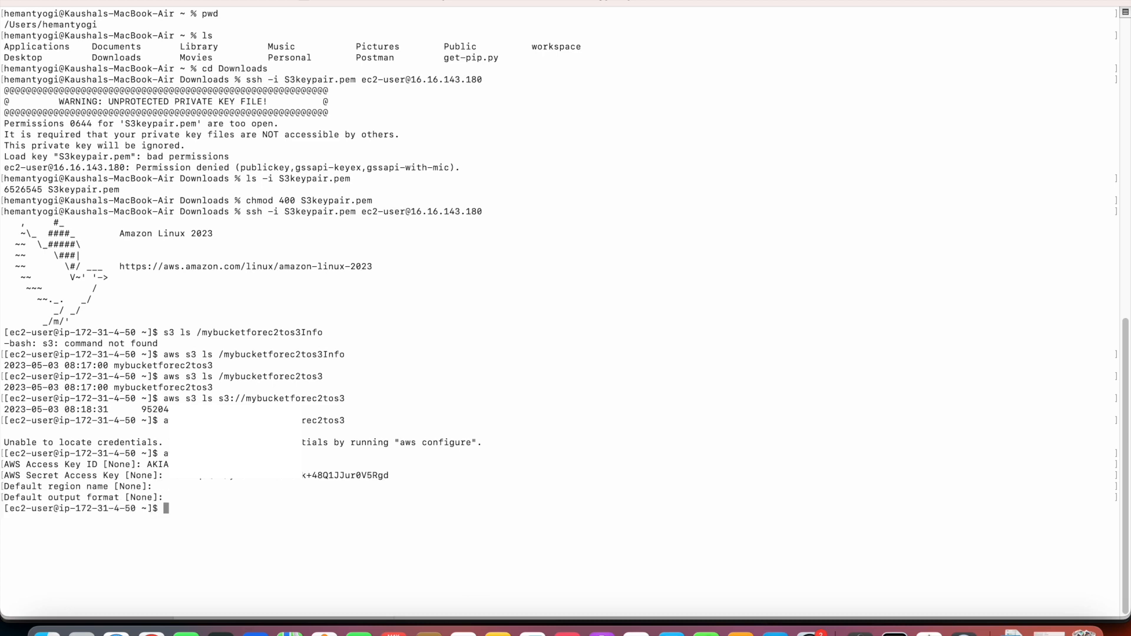
# Rerun aws s3 ls s3://mybucketforec2tos3 and highlight the listed Intro.m4a.
pyautogui.press('Up')
pyautogui.press('Up')
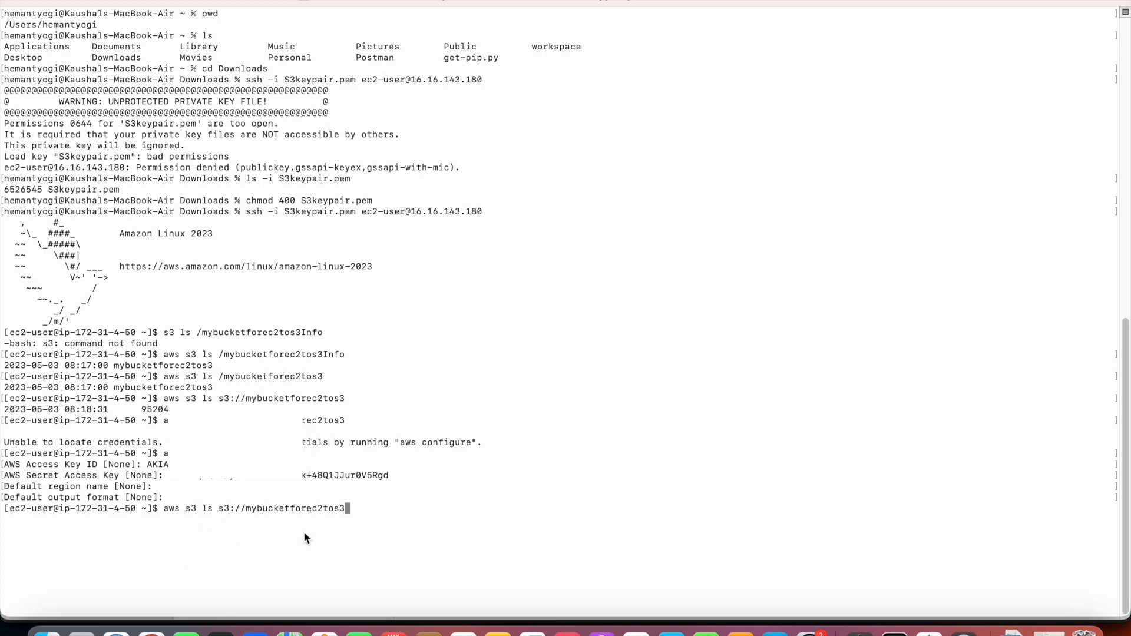
pyautogui.press('Return')
pyautogui.doubleClick(179, 519)
pyautogui.tripleClick(182, 517)
pyautogui.doubleClick(186, 518)
pyautogui.tripleClick(190, 518)
pyautogui.doubleClick(196, 518)
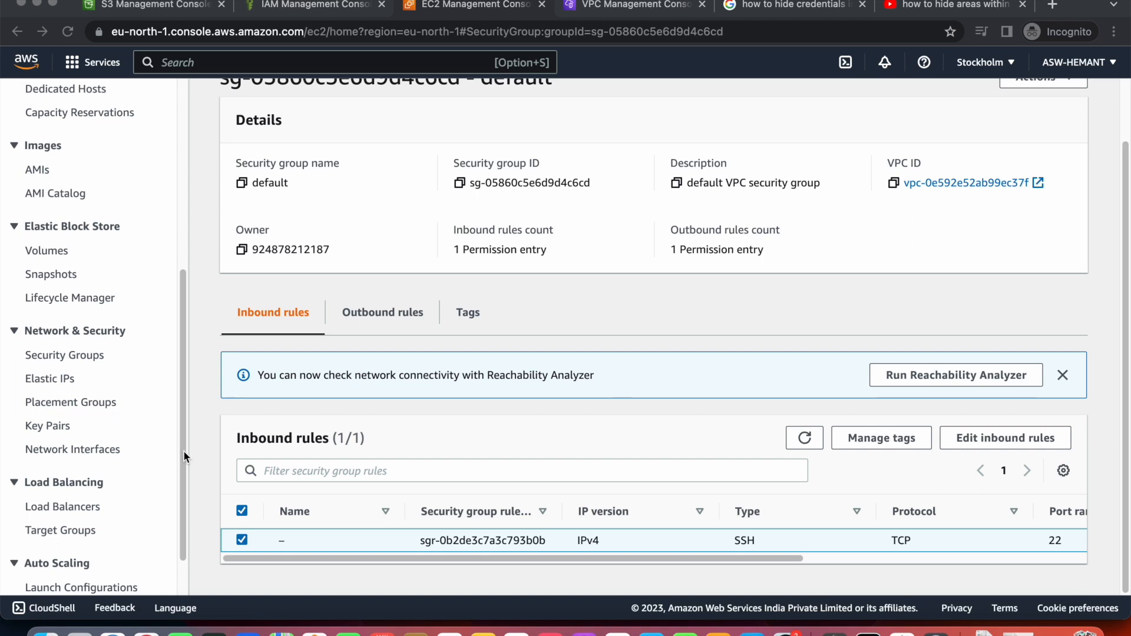
# Open MyInstanceToConnectWithS3's details from the running instances list.
pyautogui.moveTo(185, 351); pyautogui.dragTo(185, 166)
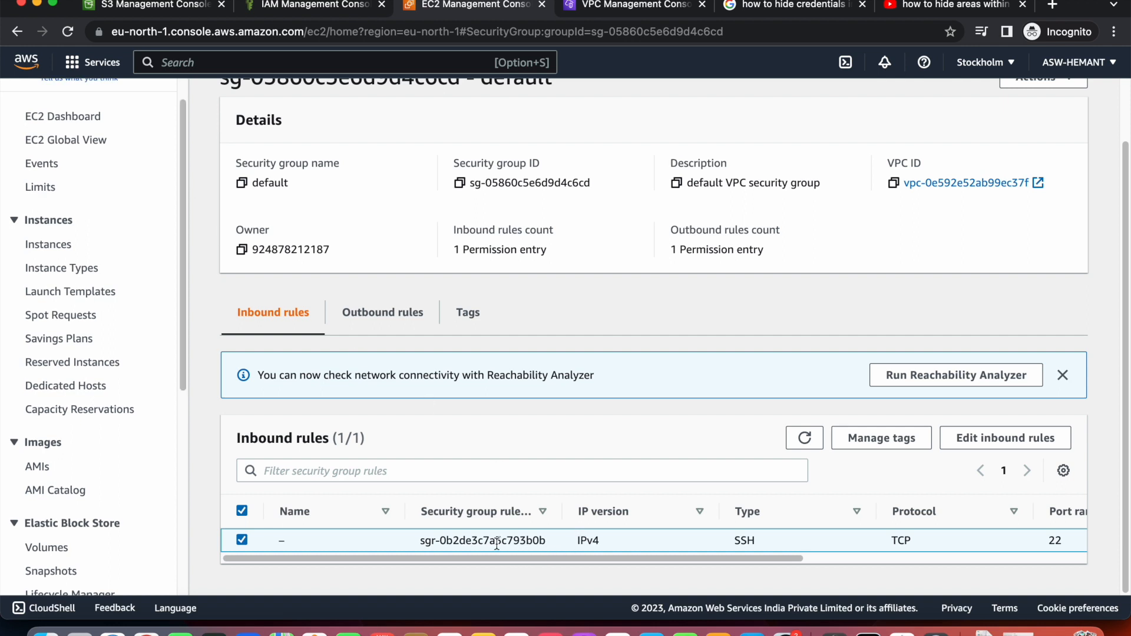
pyautogui.moveTo(180, 328); pyautogui.dragTo(189, 273)
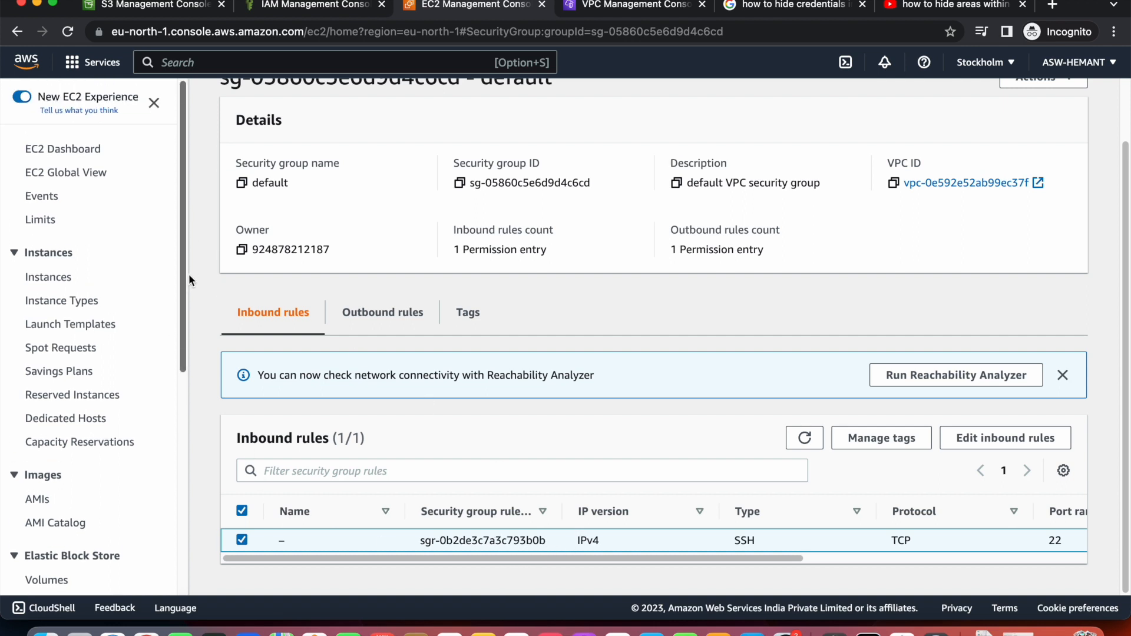
pyautogui.click(88, 152)
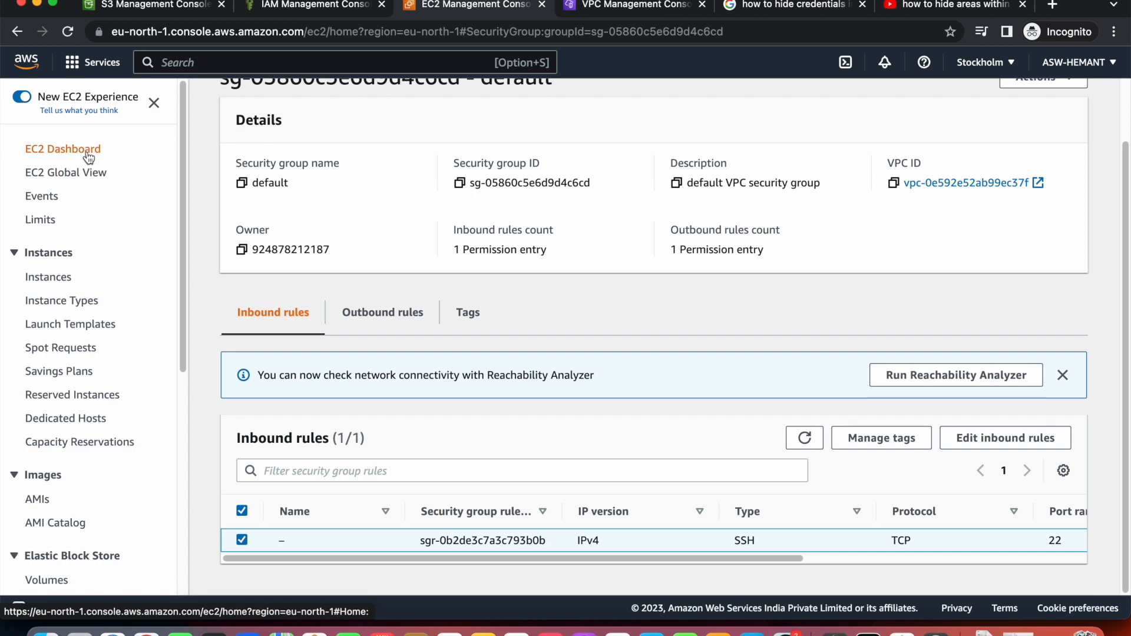
pyautogui.click(307, 198)
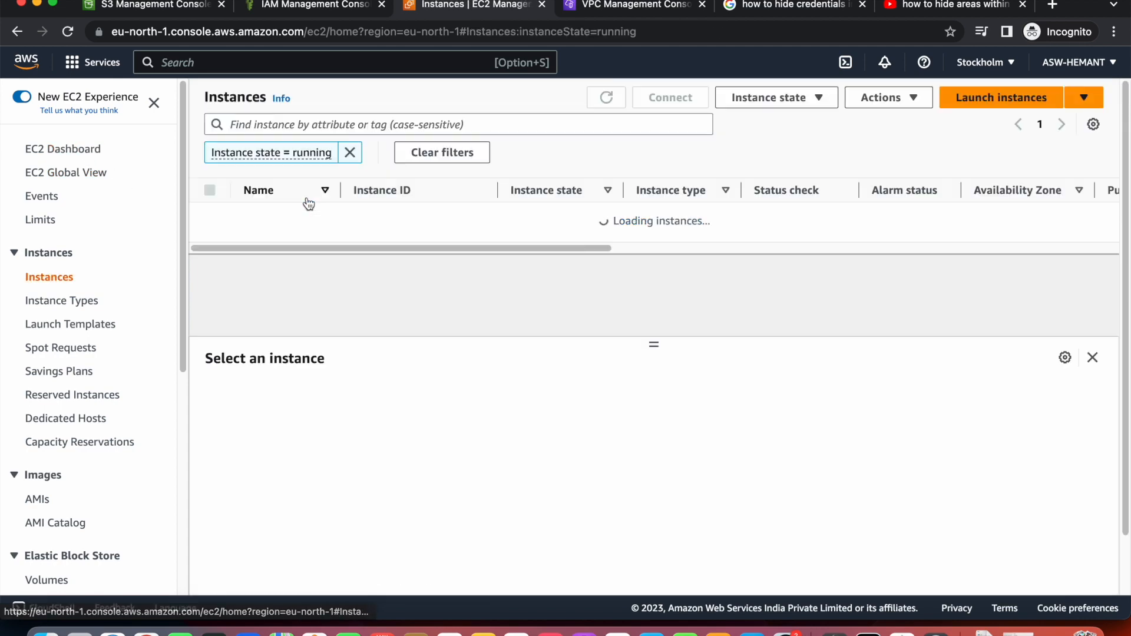
pyautogui.click(359, 220)
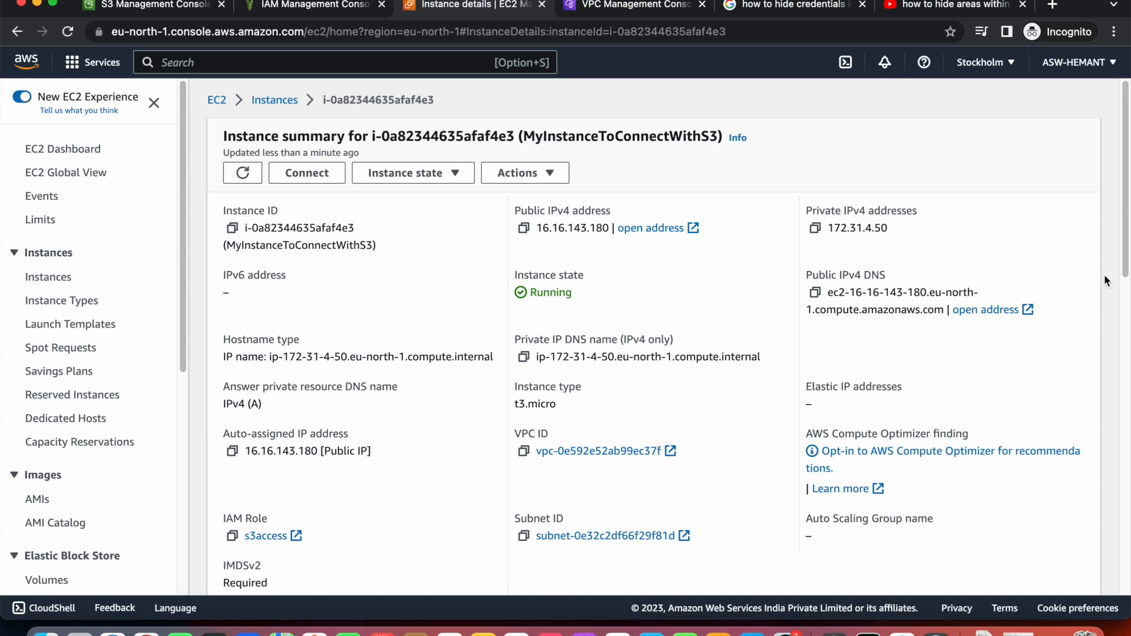
pyautogui.moveTo(1125, 272); pyautogui.dragTo(1089, 239)
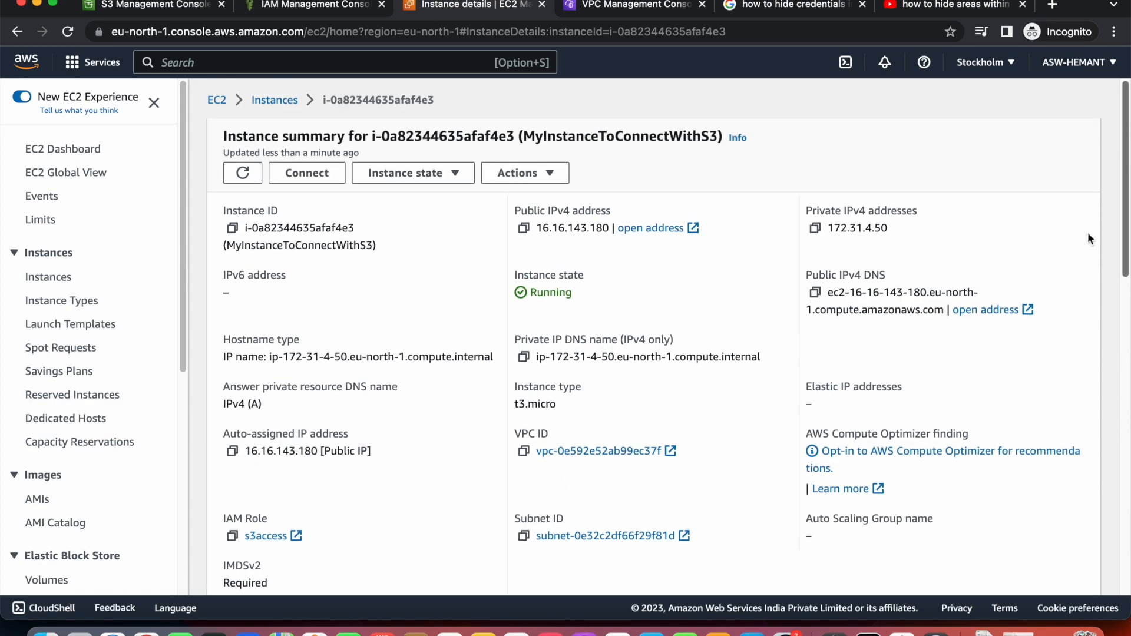
pyautogui.click(292, 102)
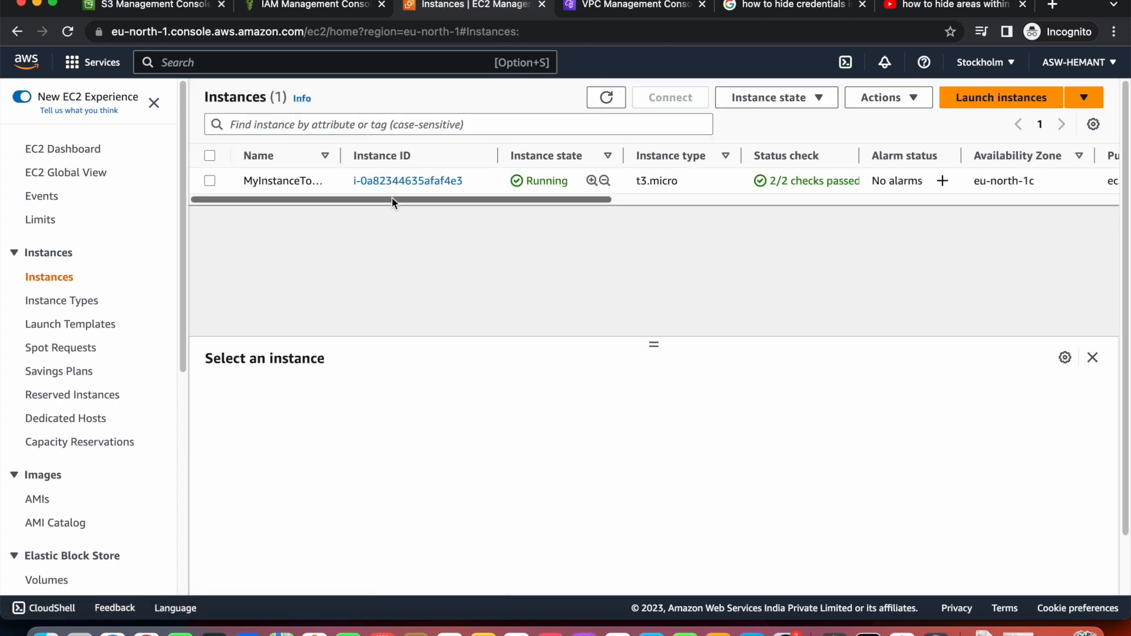
pyautogui.click(404, 200)
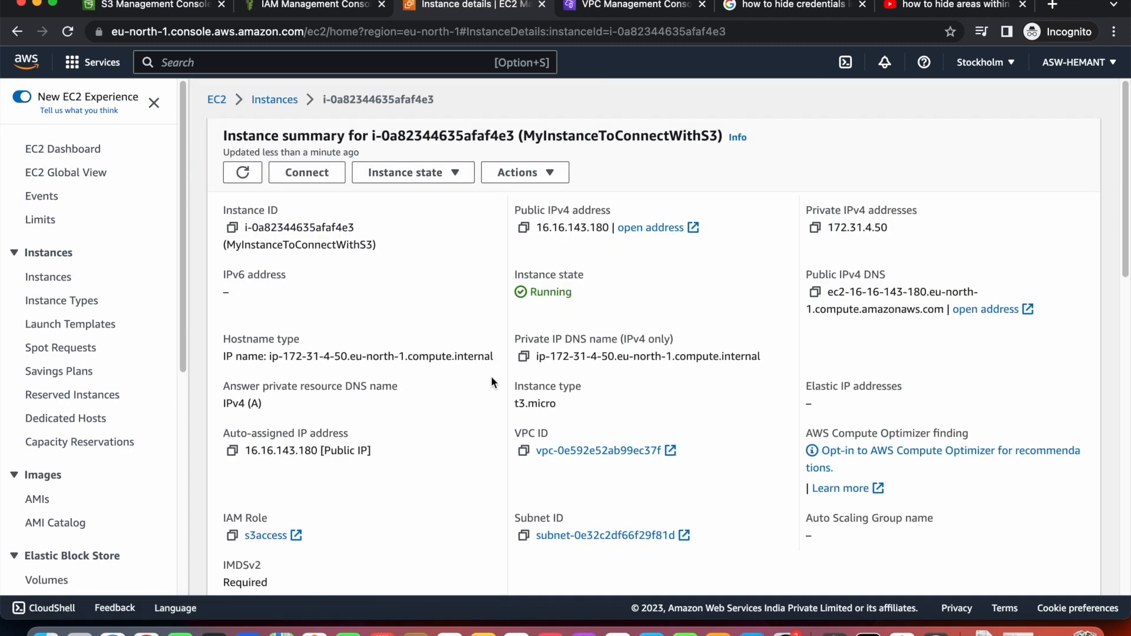
# View the instance's Security tab showing role s3access and the port 22 rule.
pyautogui.scroll(-3, 489, 376)
pyautogui.scroll(-3, 481, 360)
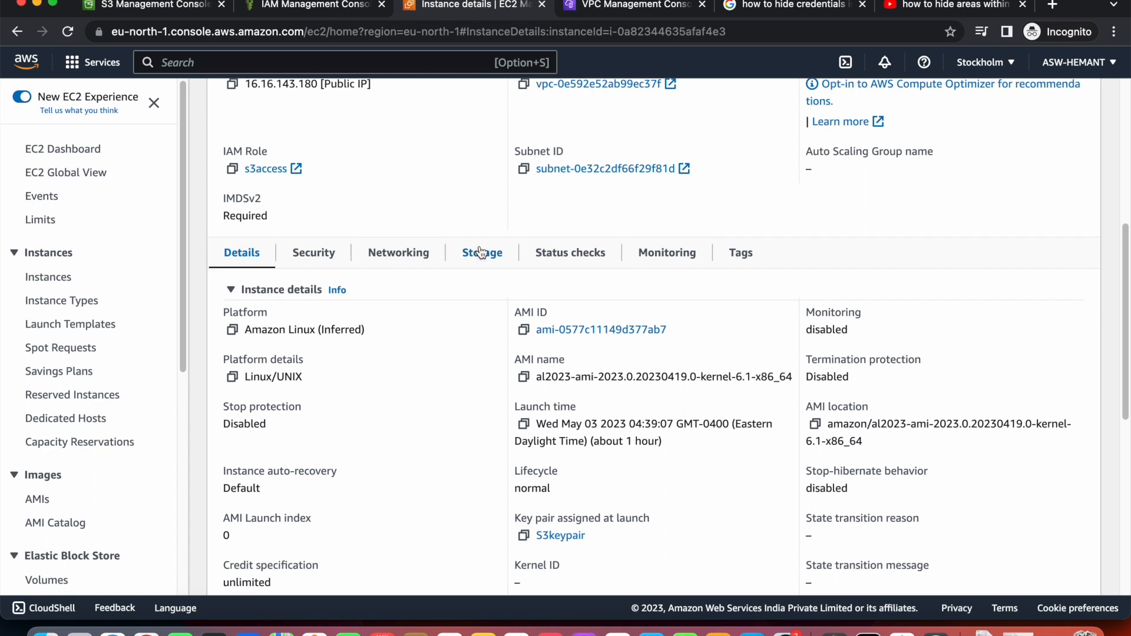
pyautogui.click(481, 253)
pyautogui.click(332, 254)
pyautogui.scroll(-1, 373, 367)
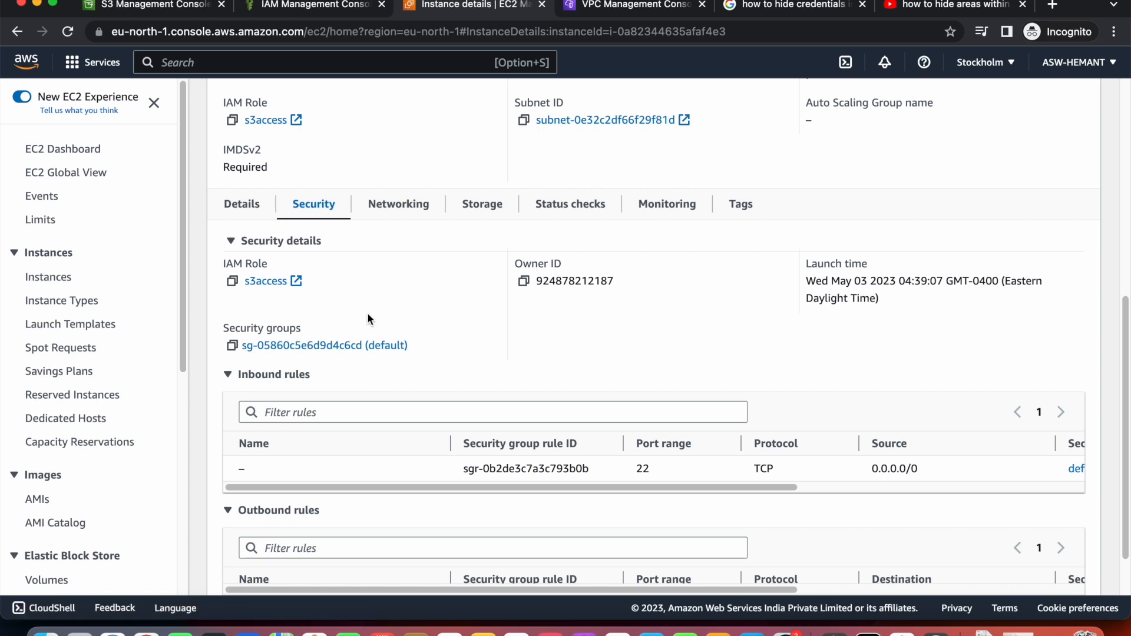
# Open the instance's default security group sg-05860c5e6d9d4c6cd and inspect its rules.
pyautogui.click(324, 347)
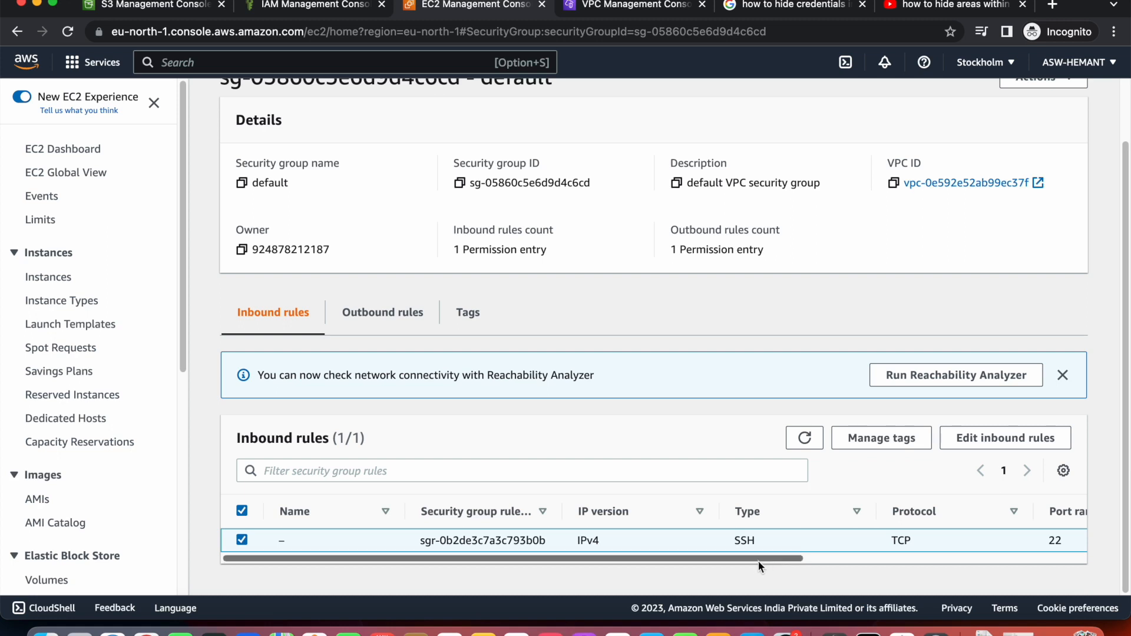
pyautogui.moveTo(754, 557); pyautogui.dragTo(1011, 568)
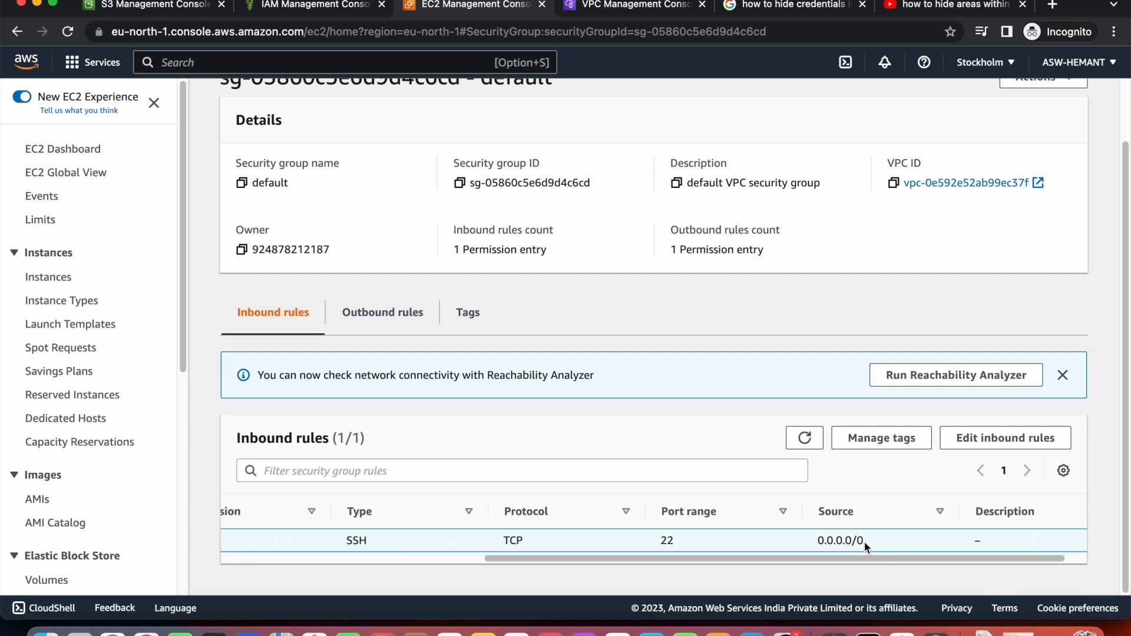
pyautogui.moveTo(628, 559); pyautogui.dragTo(652, 532)
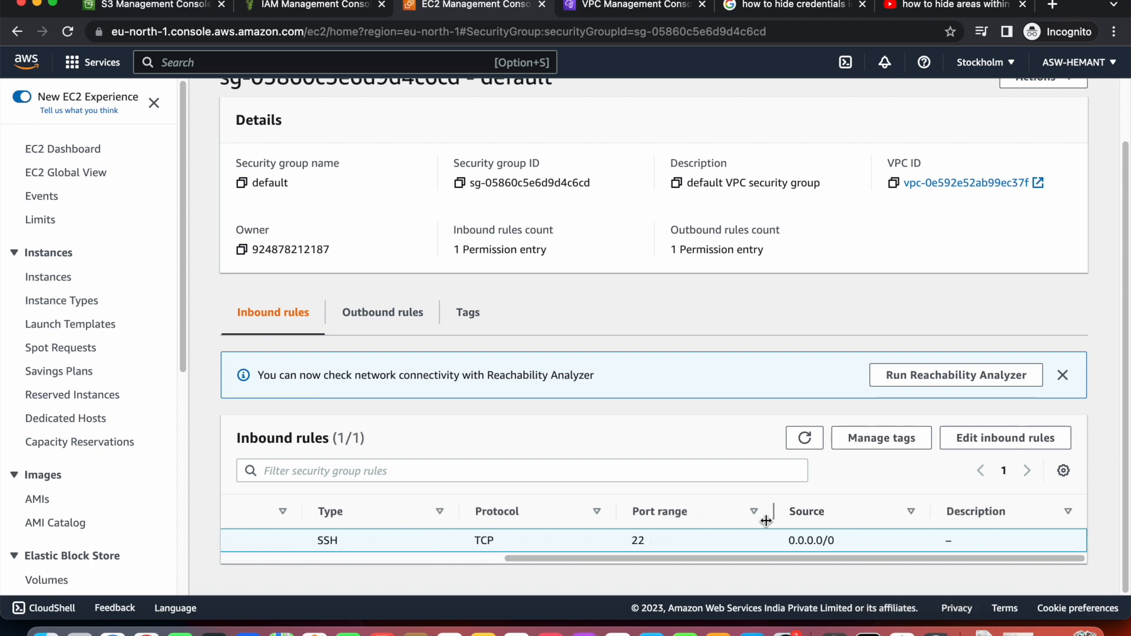
pyautogui.moveTo(531, 562); pyautogui.dragTo(468, 556)
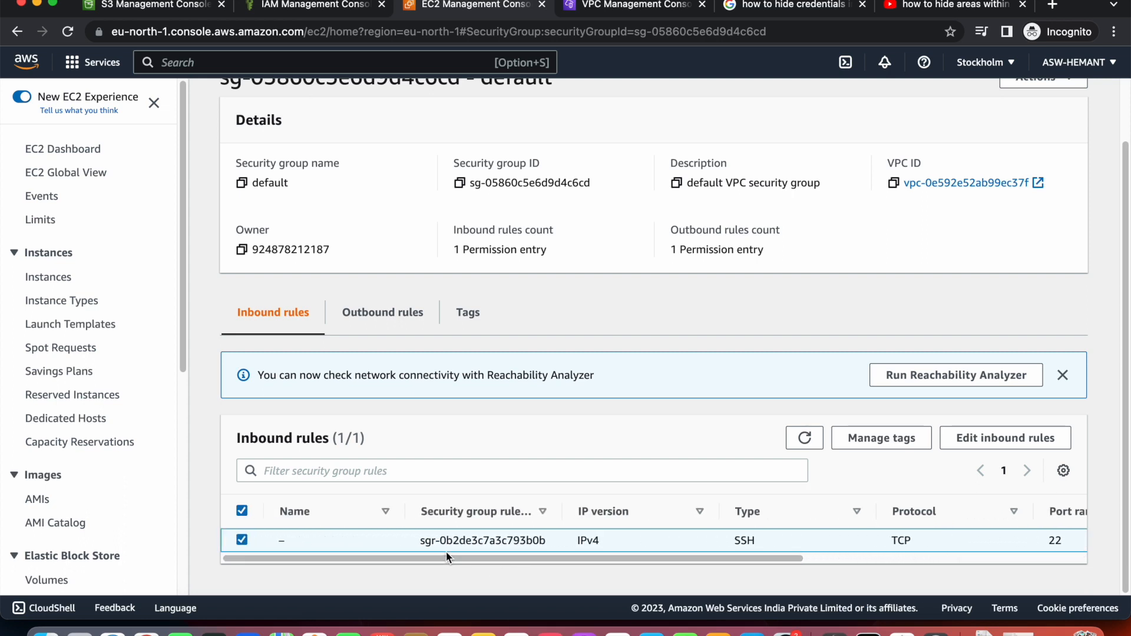
pyautogui.scroll(-10, 118, 430)
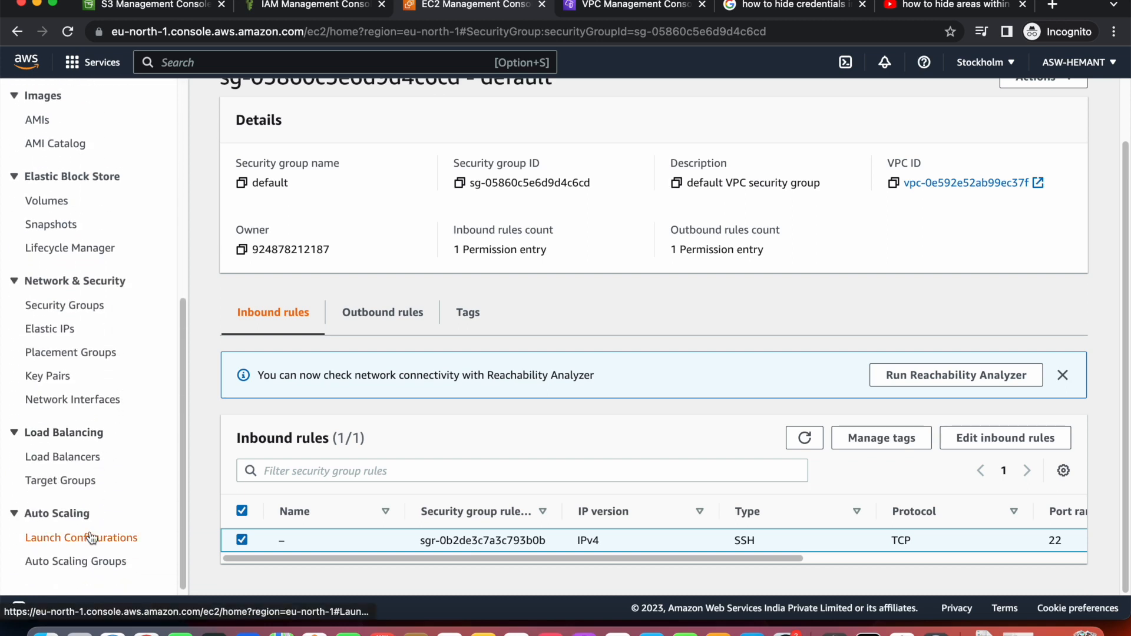
pyautogui.scroll(9, 91, 406)
pyautogui.scroll(2, 93, 412)
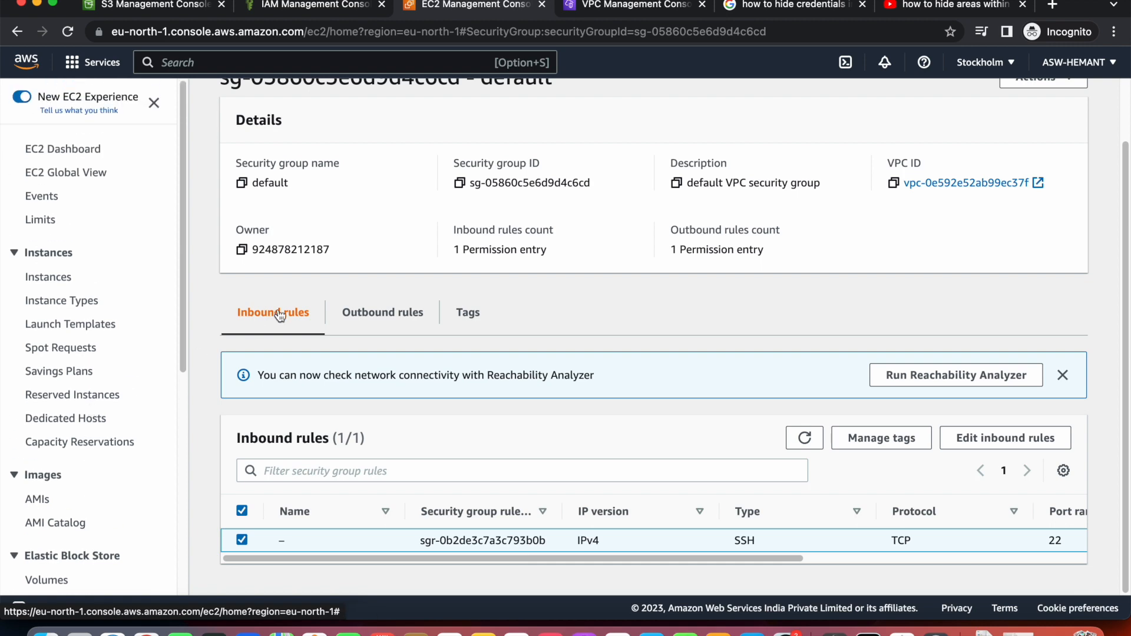
pyautogui.scroll(2, 275, 288)
# Reopen the default group from Security Groups and edit its inbound SSH rule.
pyautogui.click(297, 110)
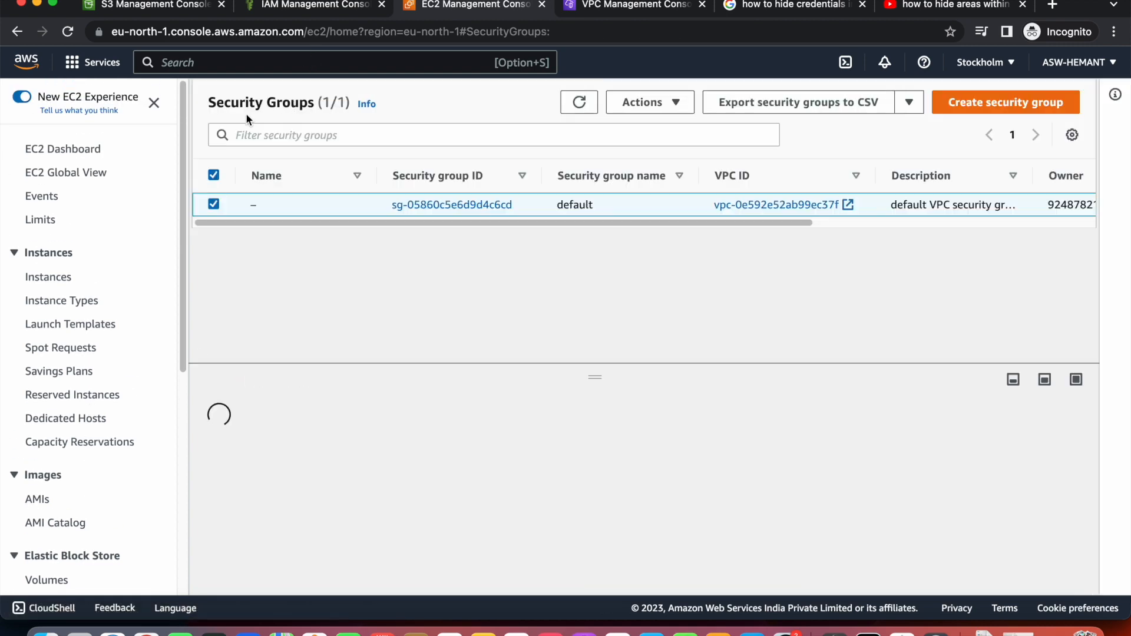
pyautogui.click(81, 155)
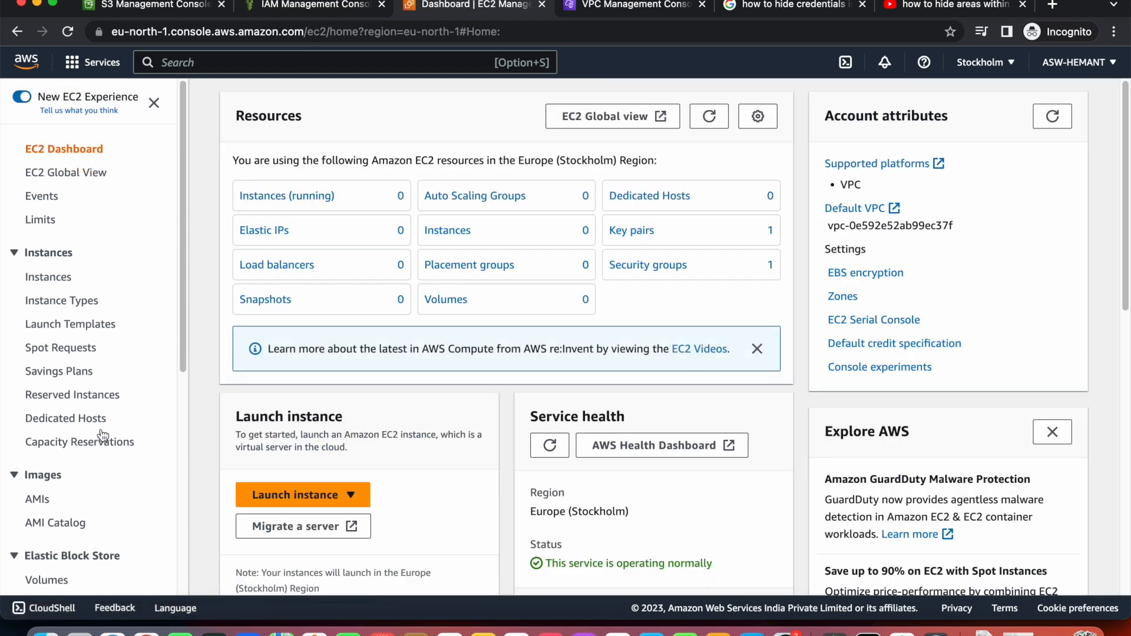
pyautogui.scroll(-9, 103, 421)
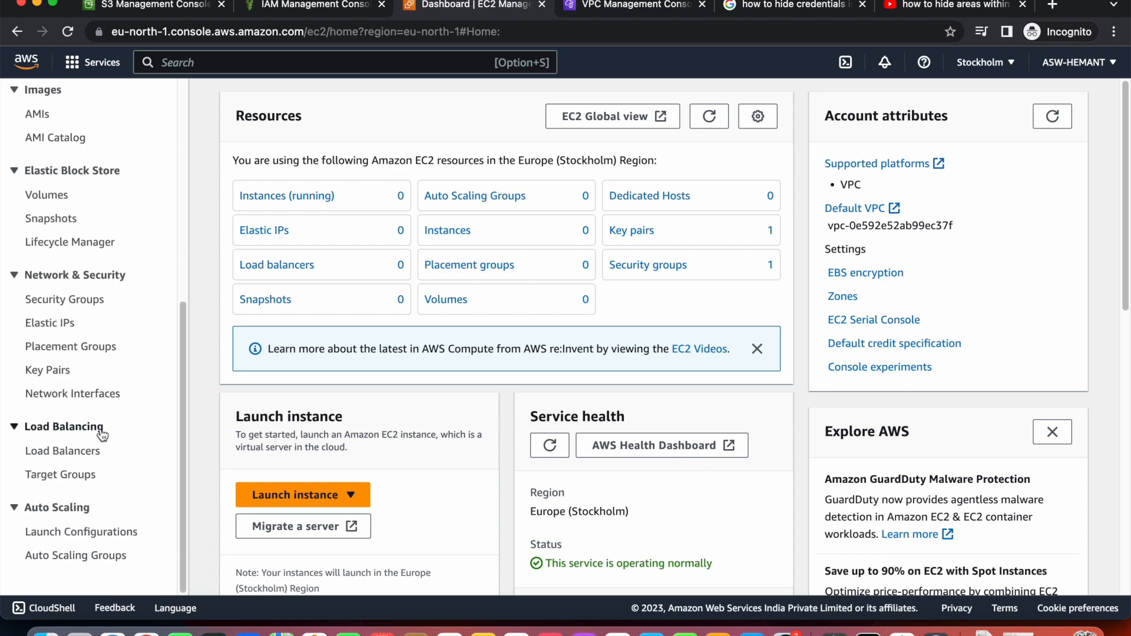
pyautogui.click(89, 300)
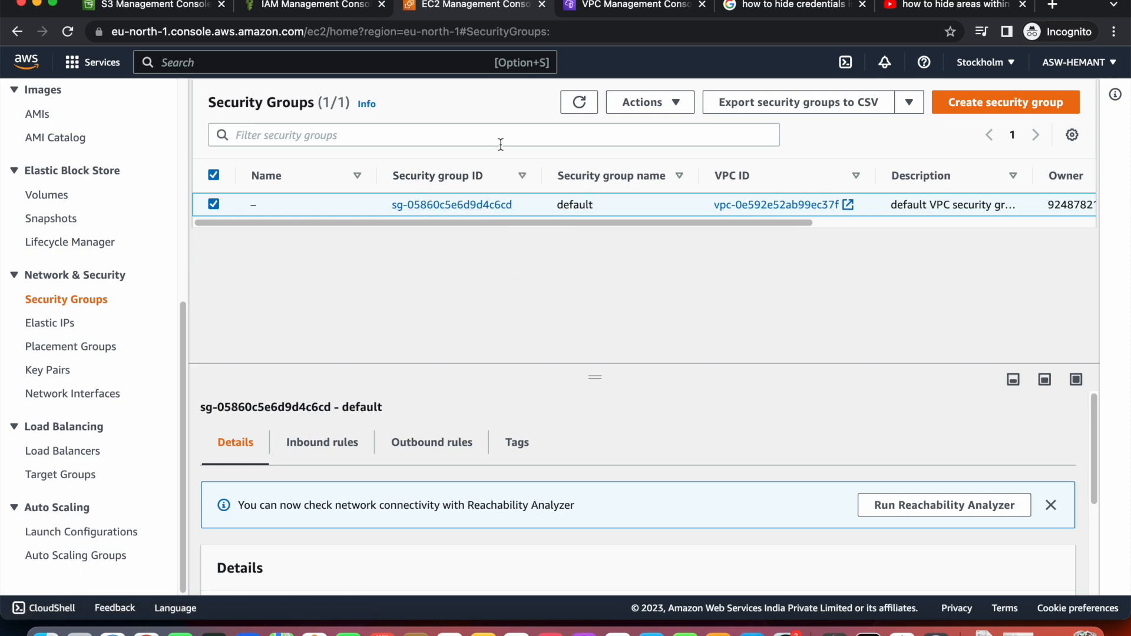
pyautogui.click(481, 205)
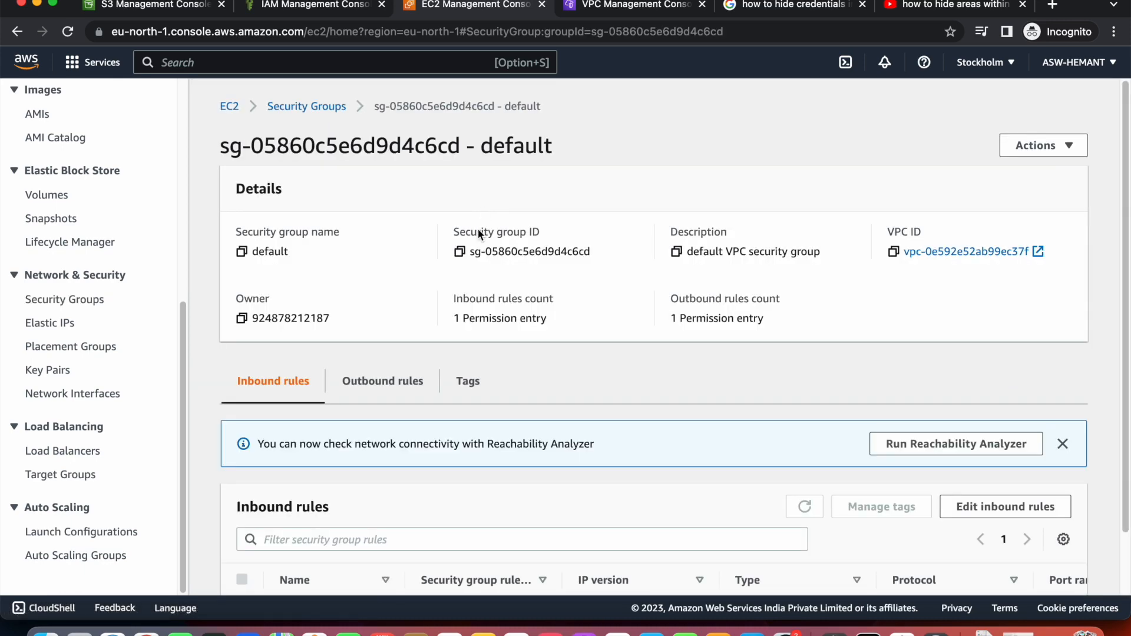
pyautogui.scroll(-2, 471, 347)
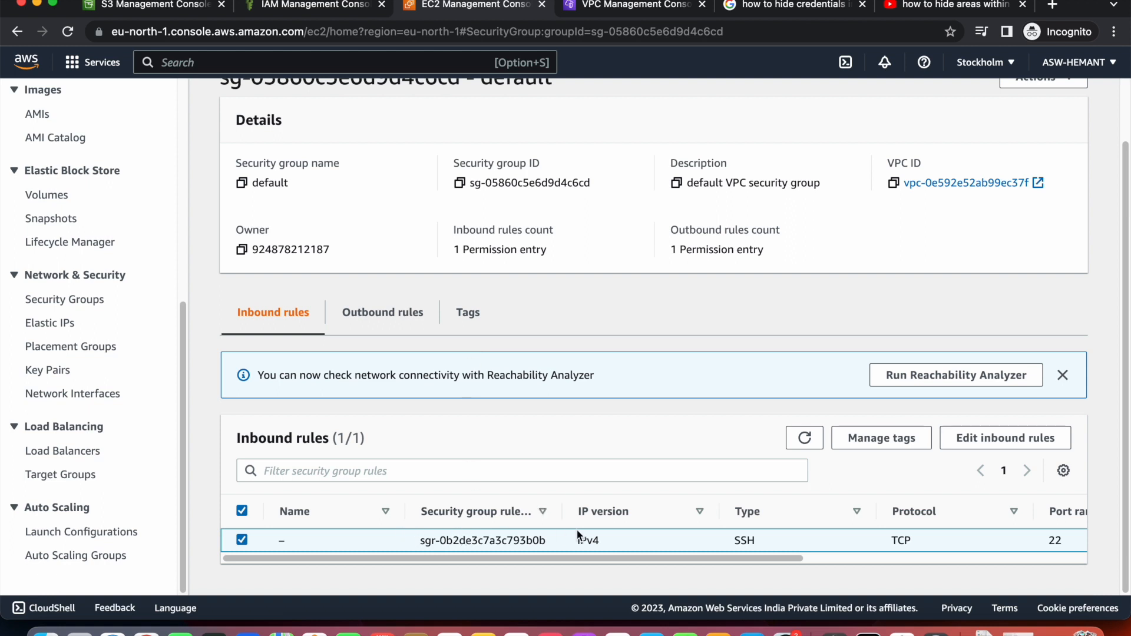
pyautogui.doubleClick(740, 541)
pyautogui.click(995, 447)
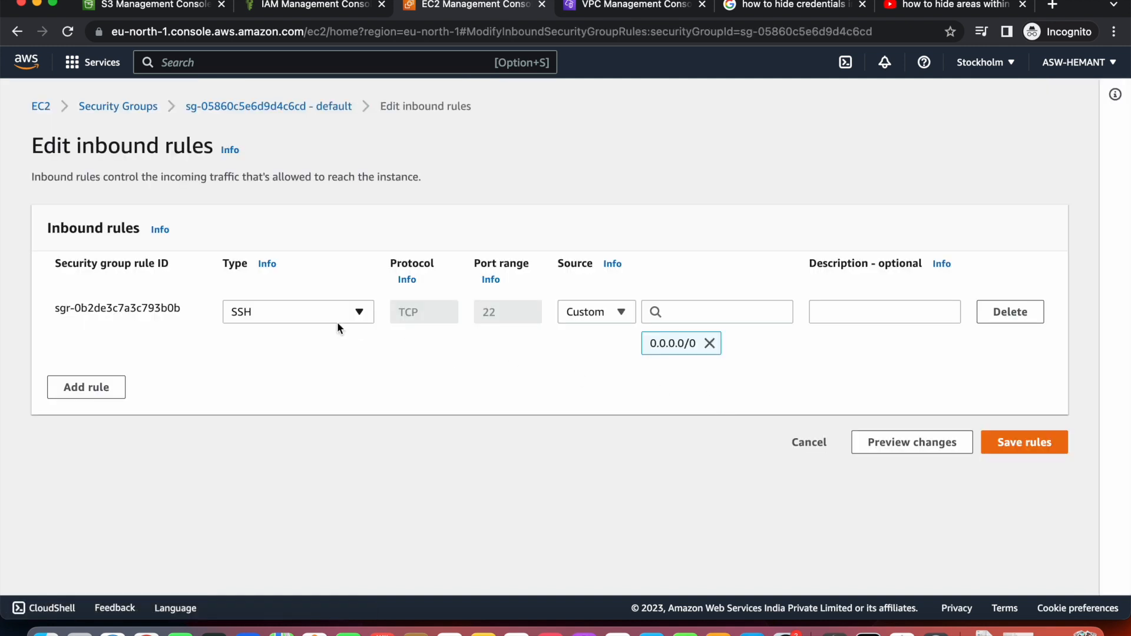